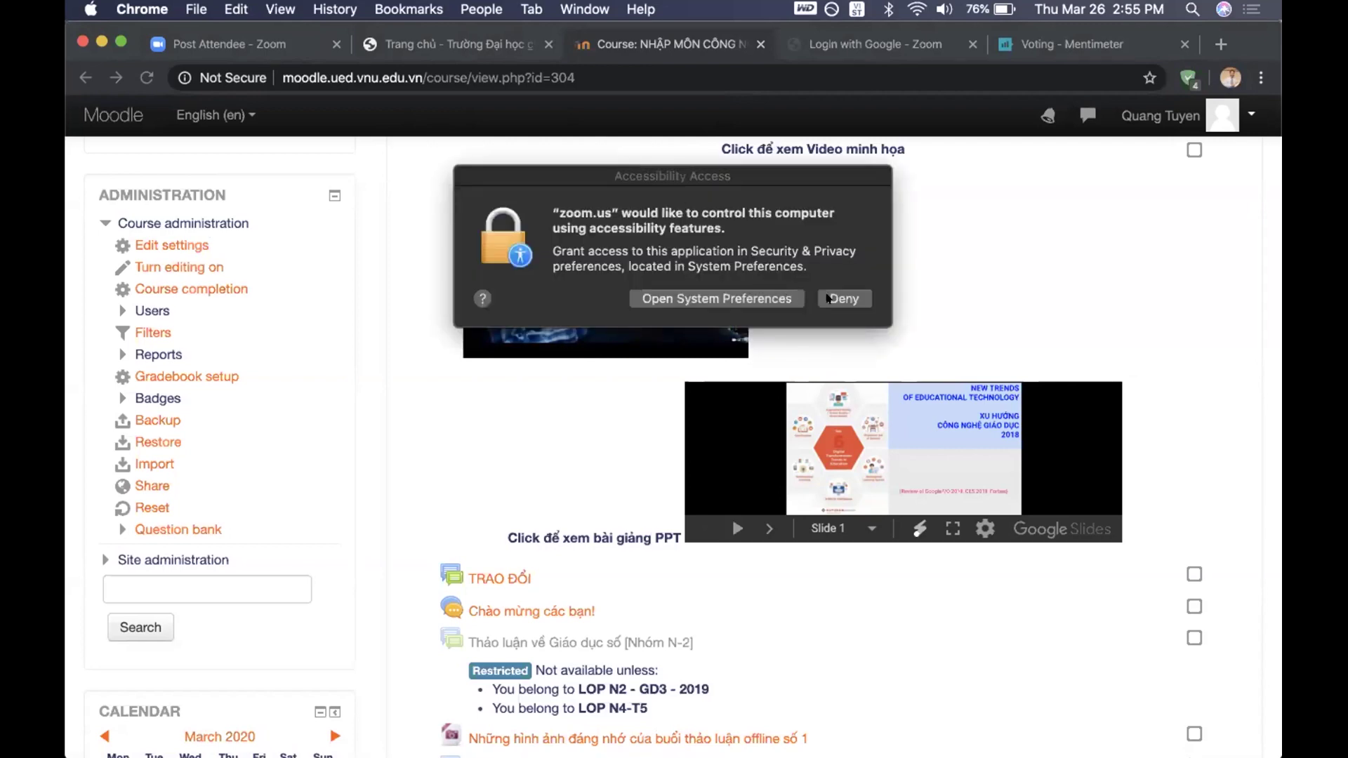
left_click(754, 299)
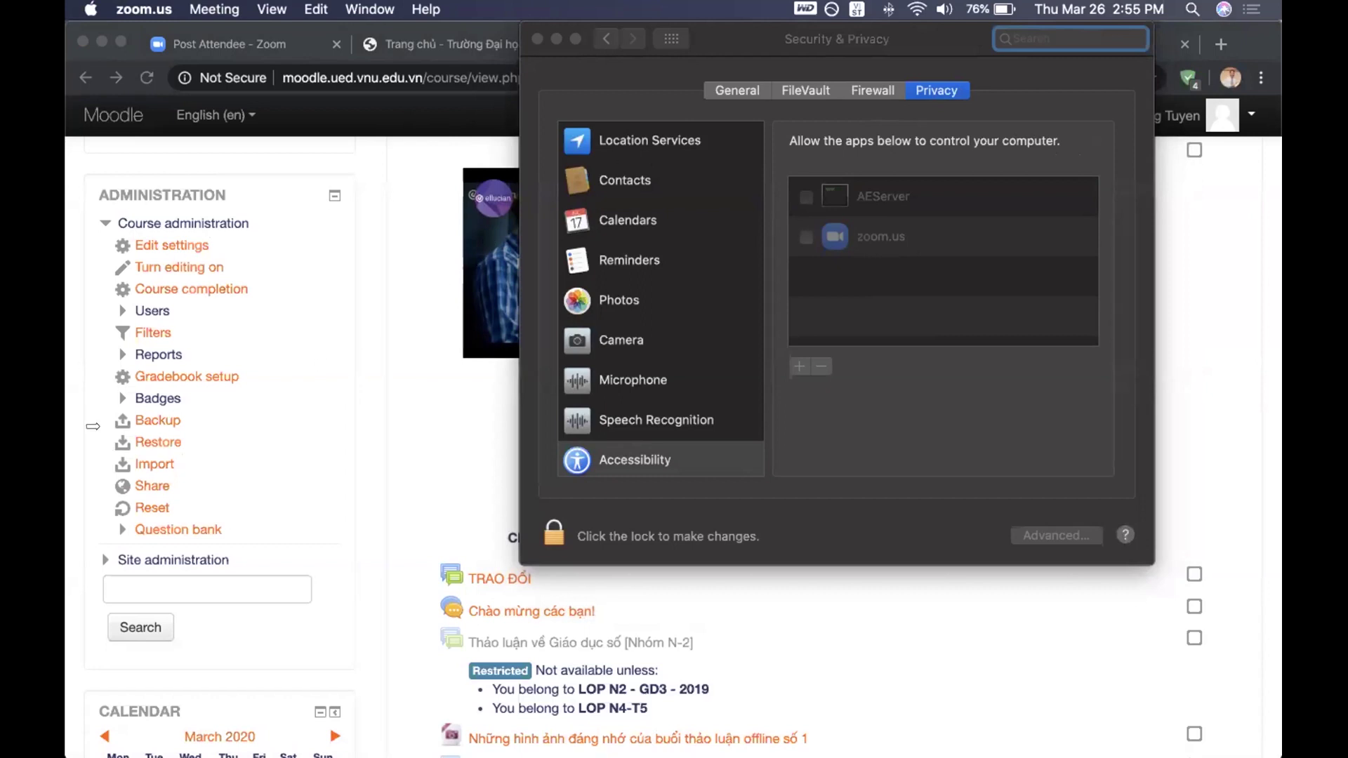
left_click(83, 421)
left_click(621, 80)
left_click(878, 100)
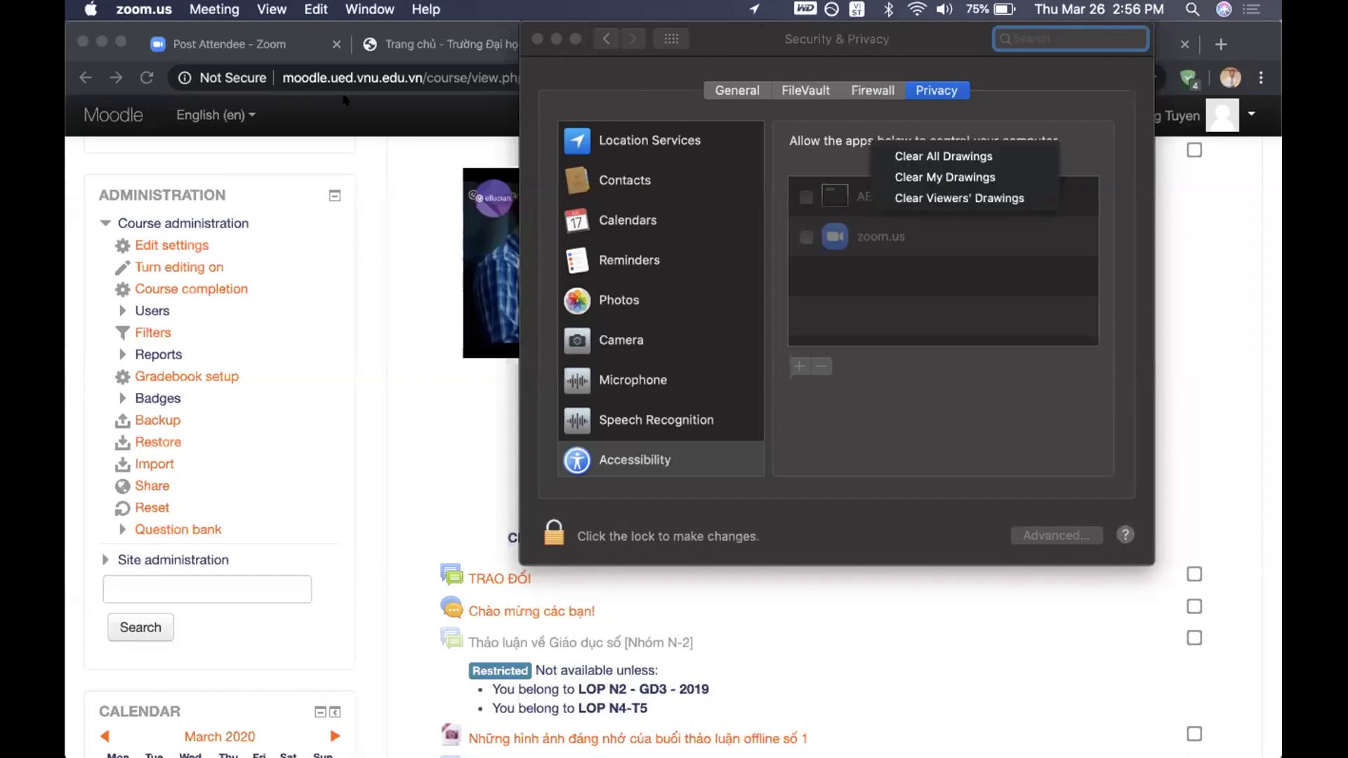
key("Escape")
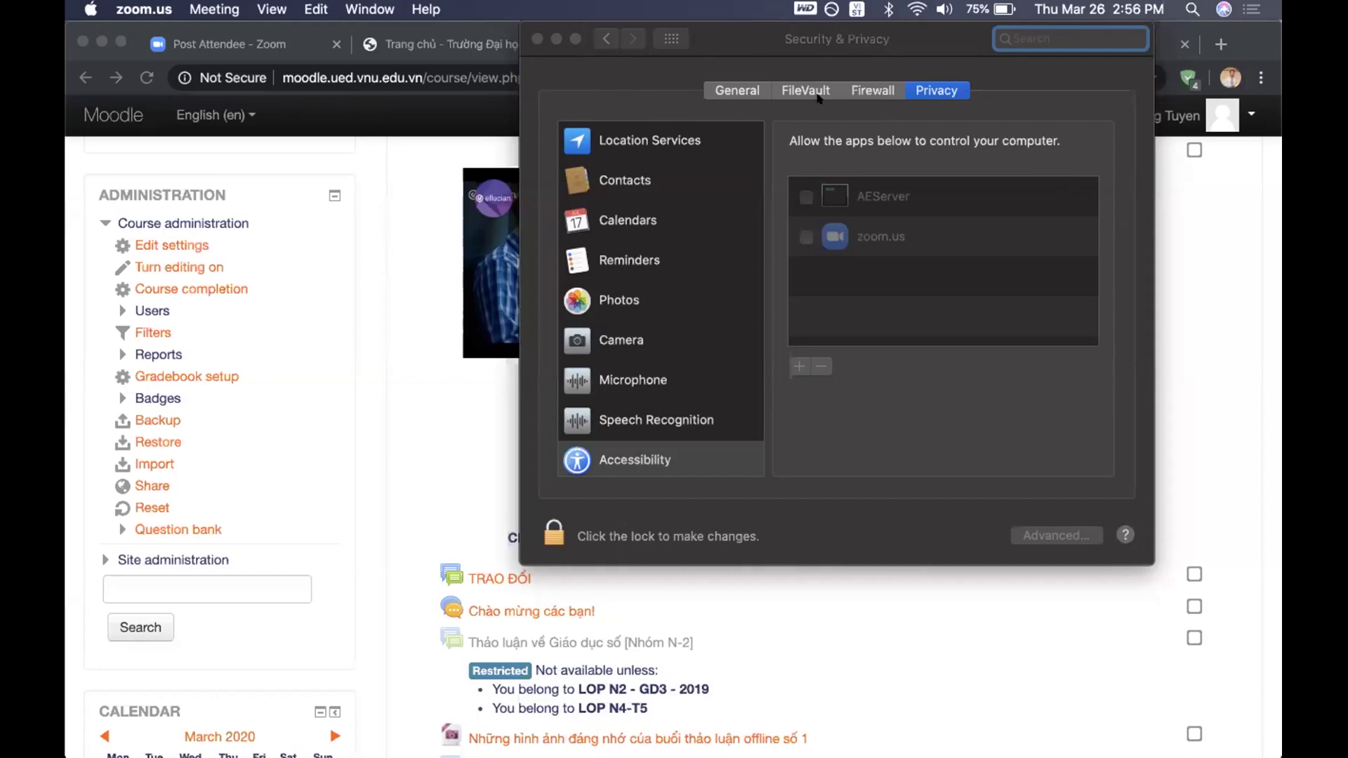
left_click(682, 140)
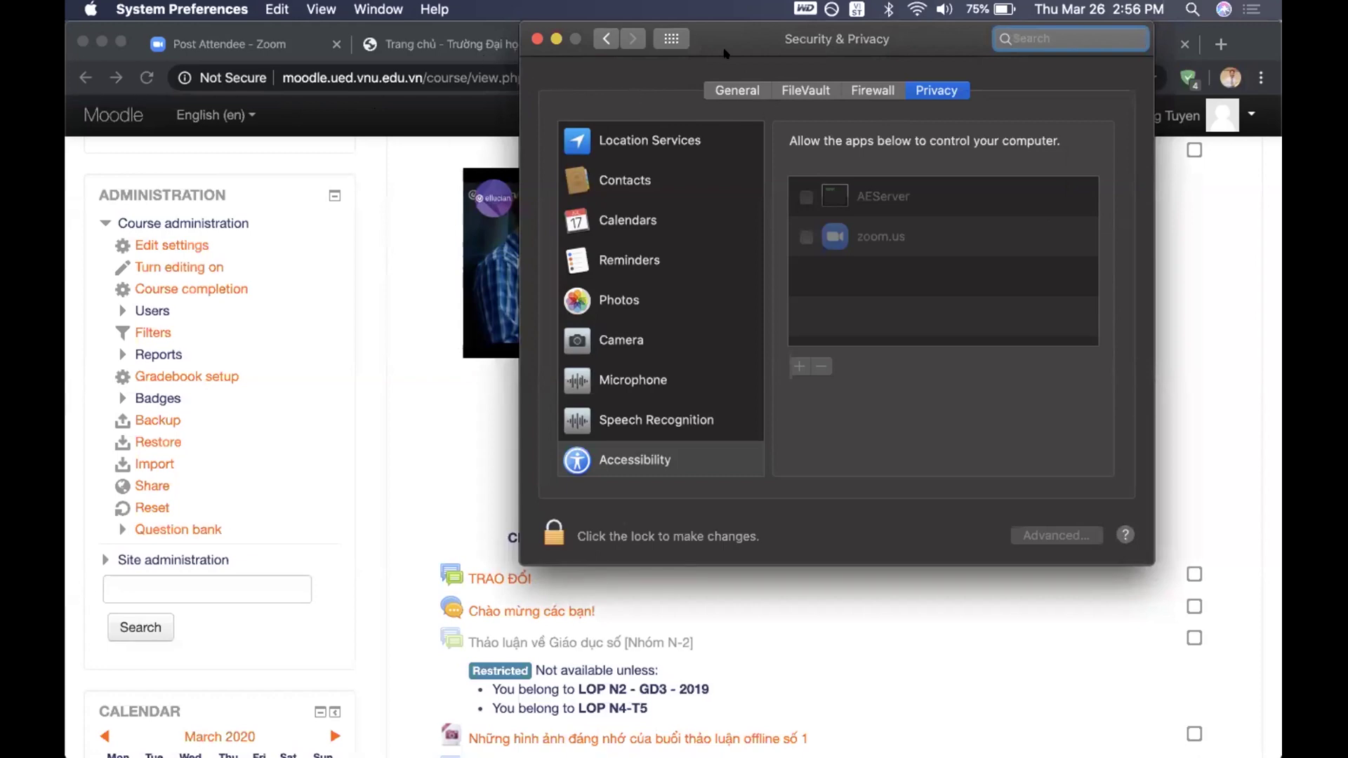
left_click(531, 36)
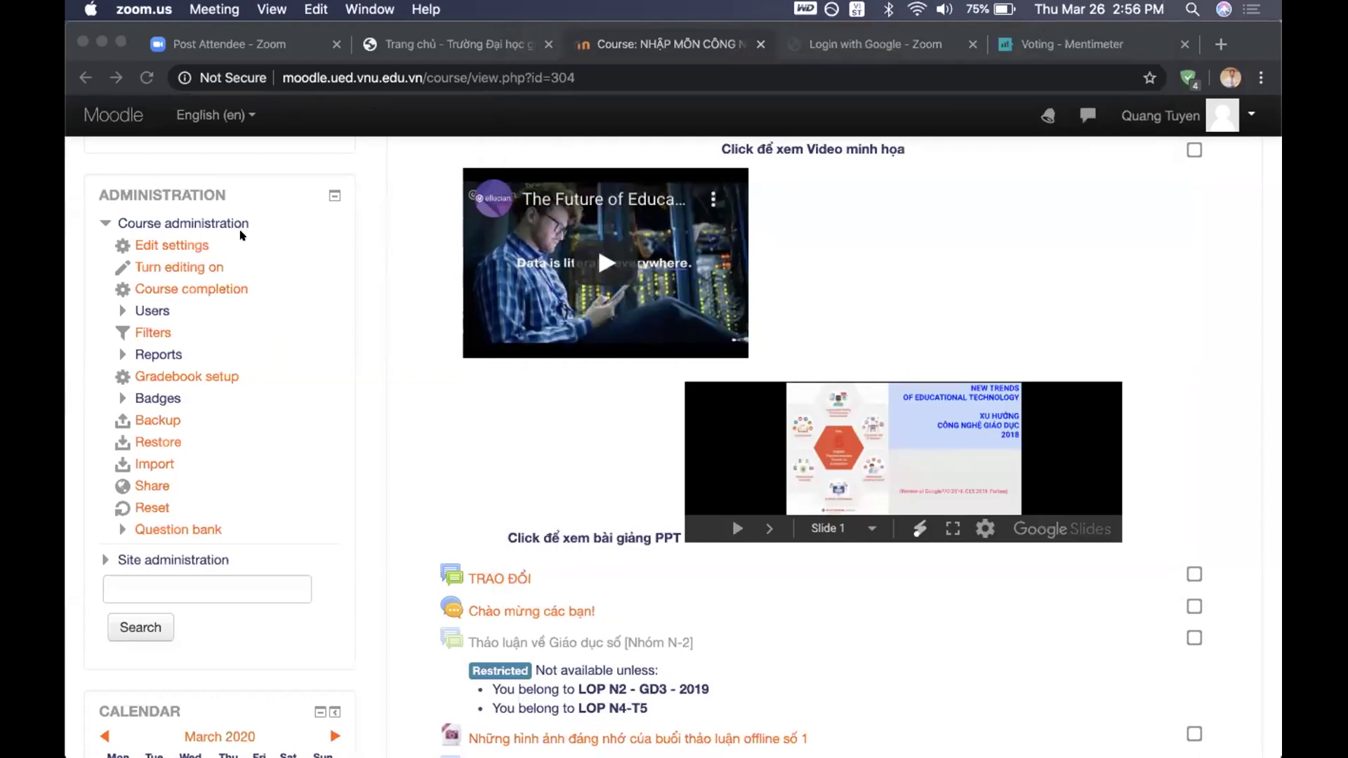
Open the course's settings for editing and review the General fields, including the short name, category, visibility and dates
left_click(190, 242)
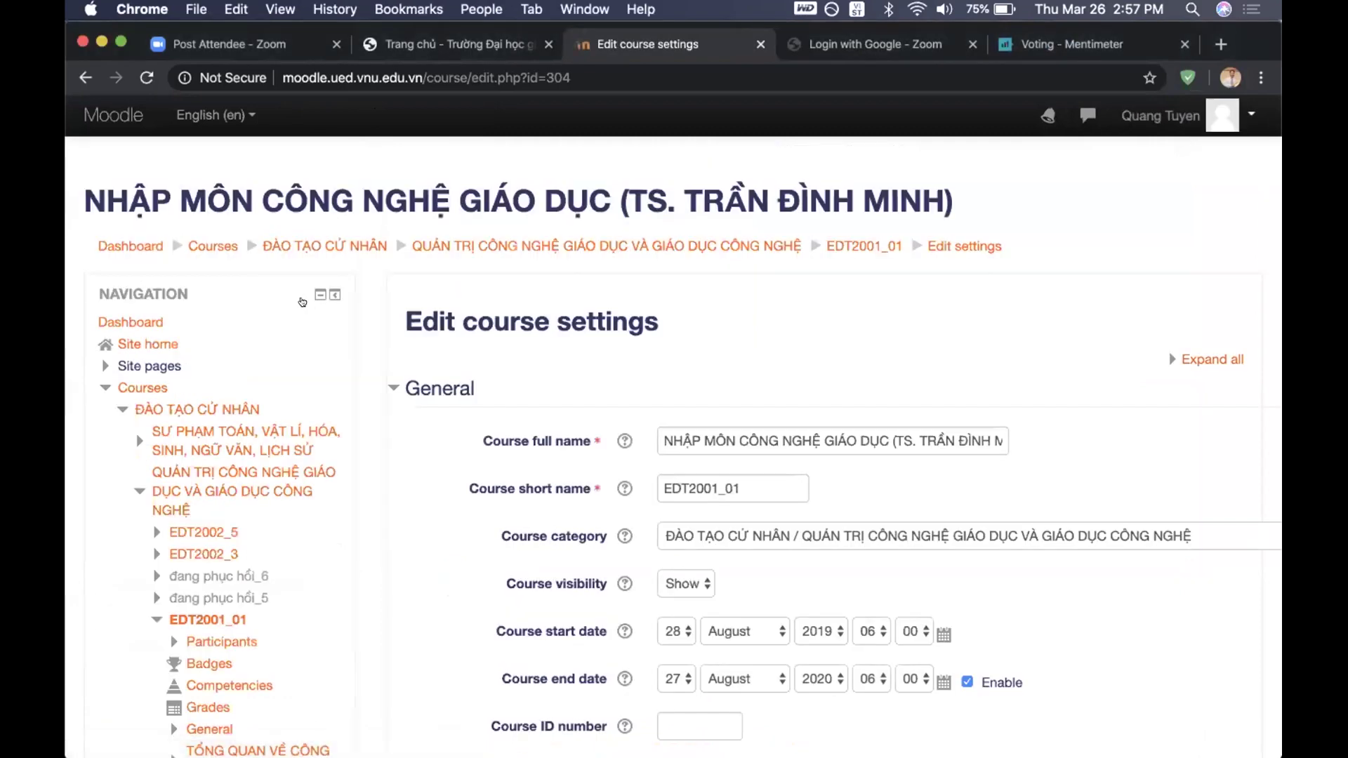
scroll(378, 377, "down", 3)
scroll(378, 377, "down", 2)
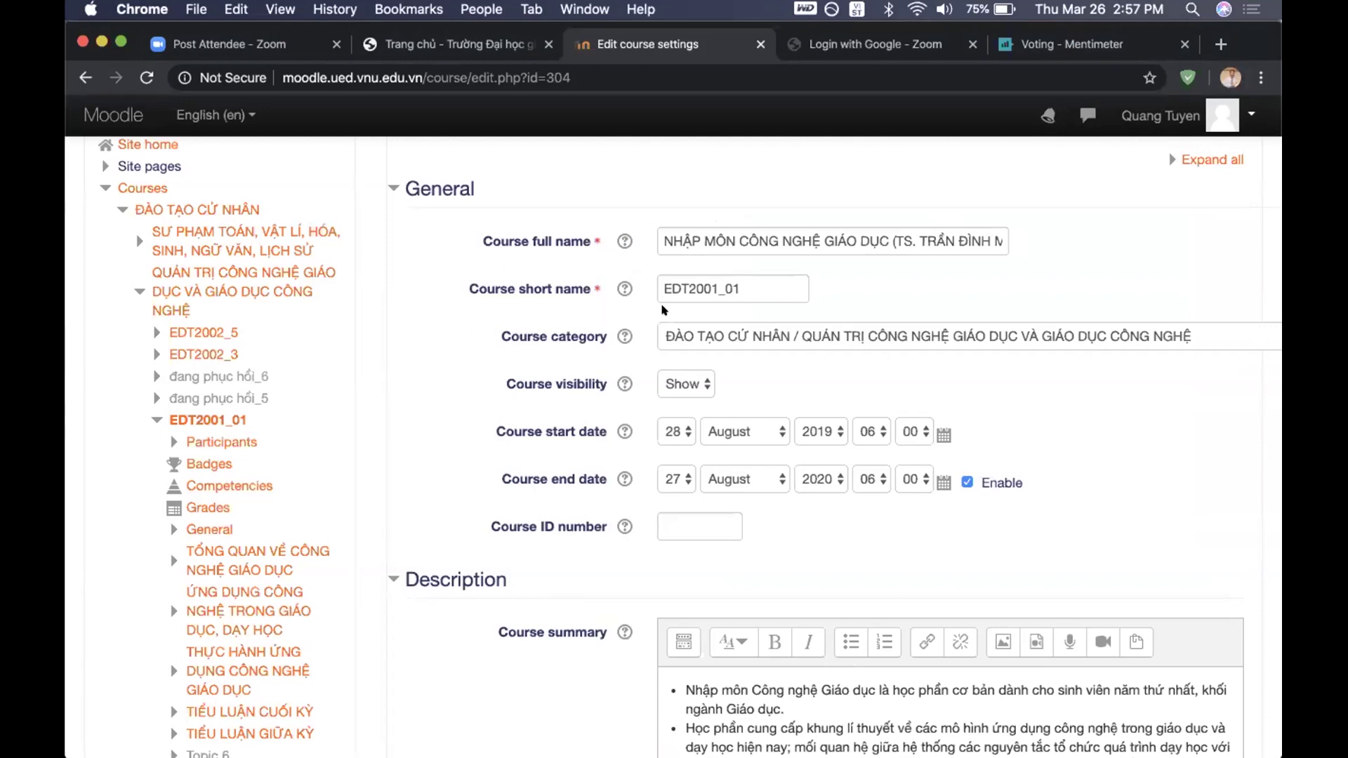
scroll(449, 377, "down", 1)
scroll(449, 377, "down", 1)
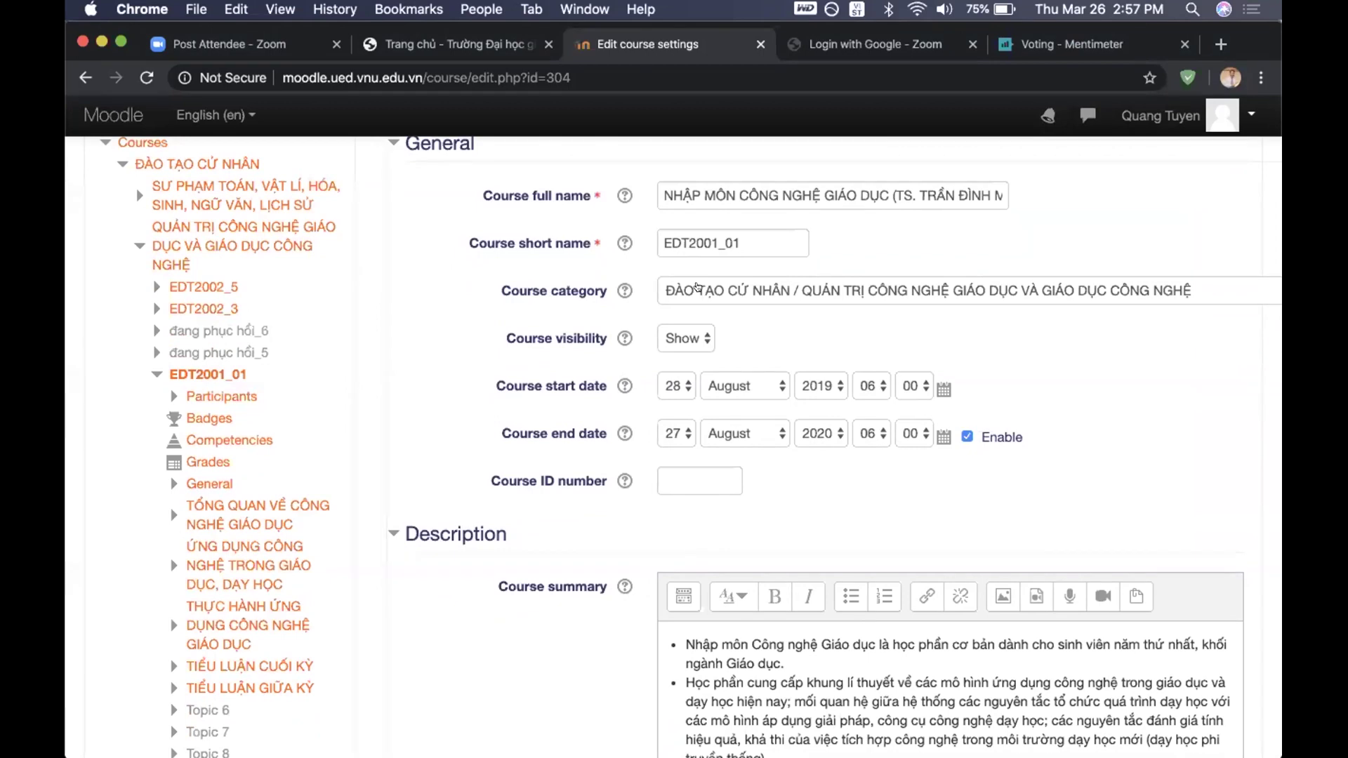
left_click(741, 236)
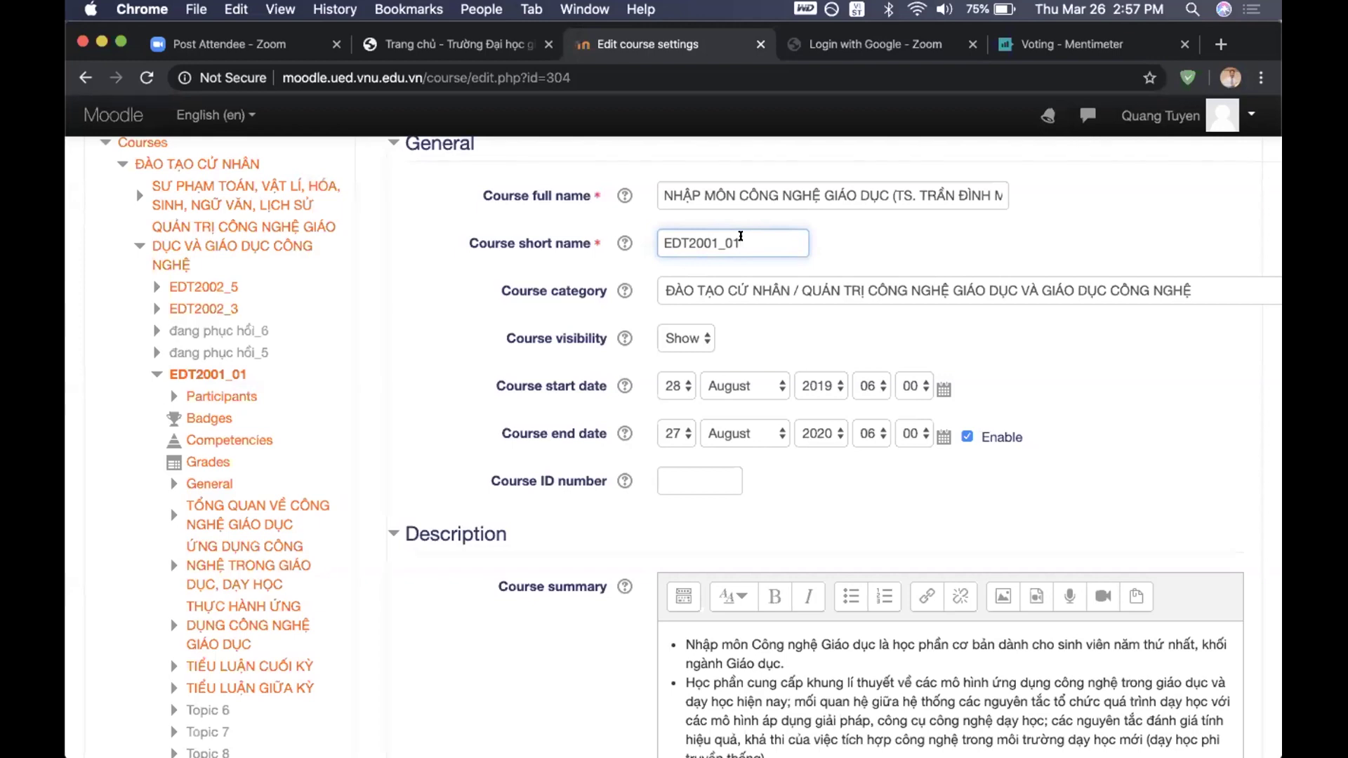
left_click(481, 354)
scroll(481, 355, "down", 2)
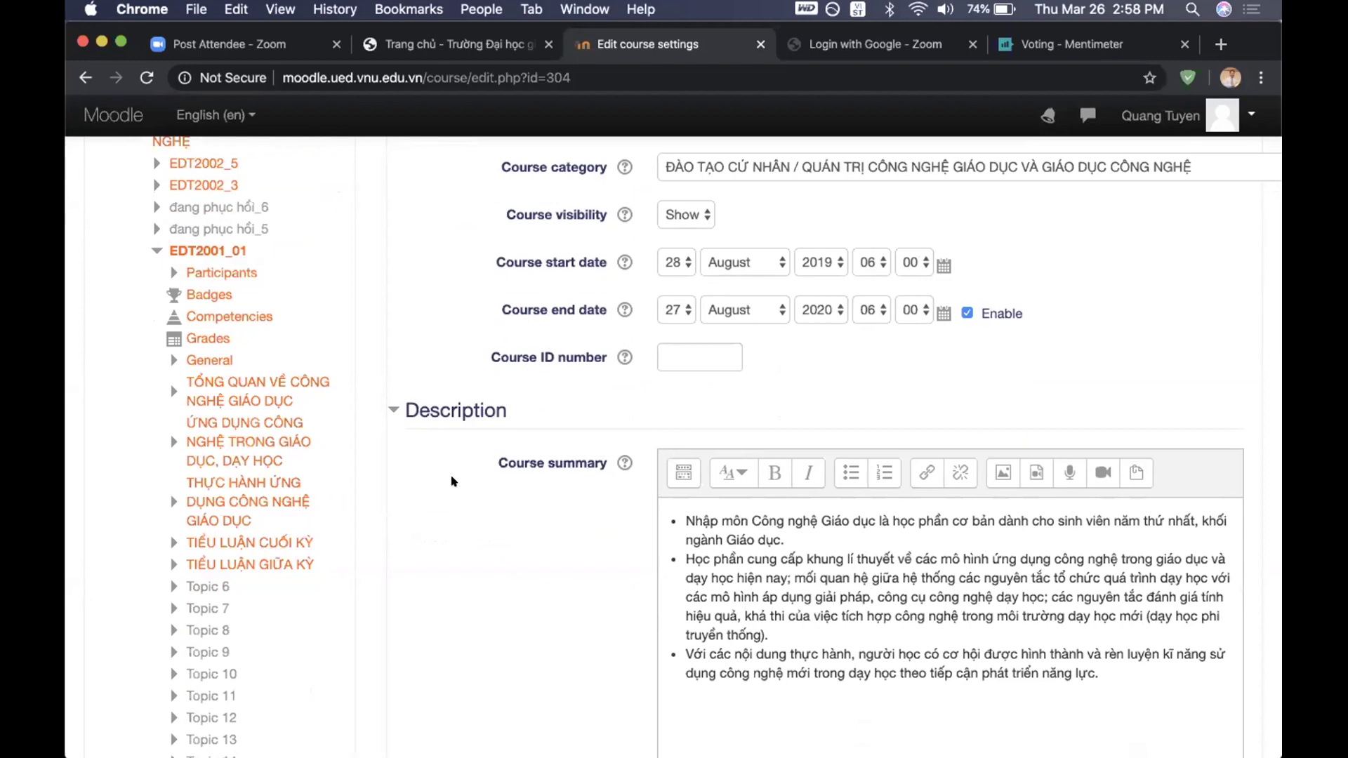
Examine the Description settings, covering the course summary text, the summary files area and its accepted file types
scroll(453, 482, "down", 3)
scroll(453, 482, "down", 4)
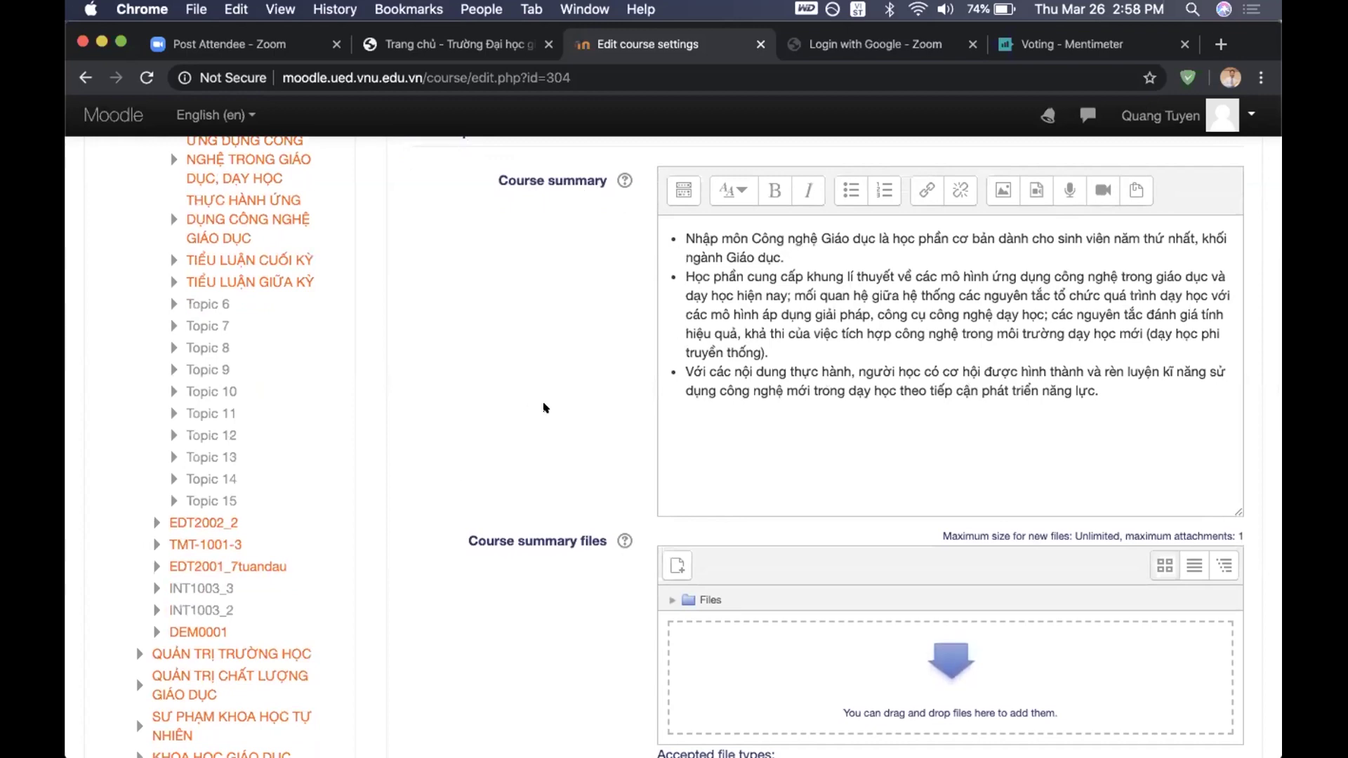
scroll(544, 407, "down", 2)
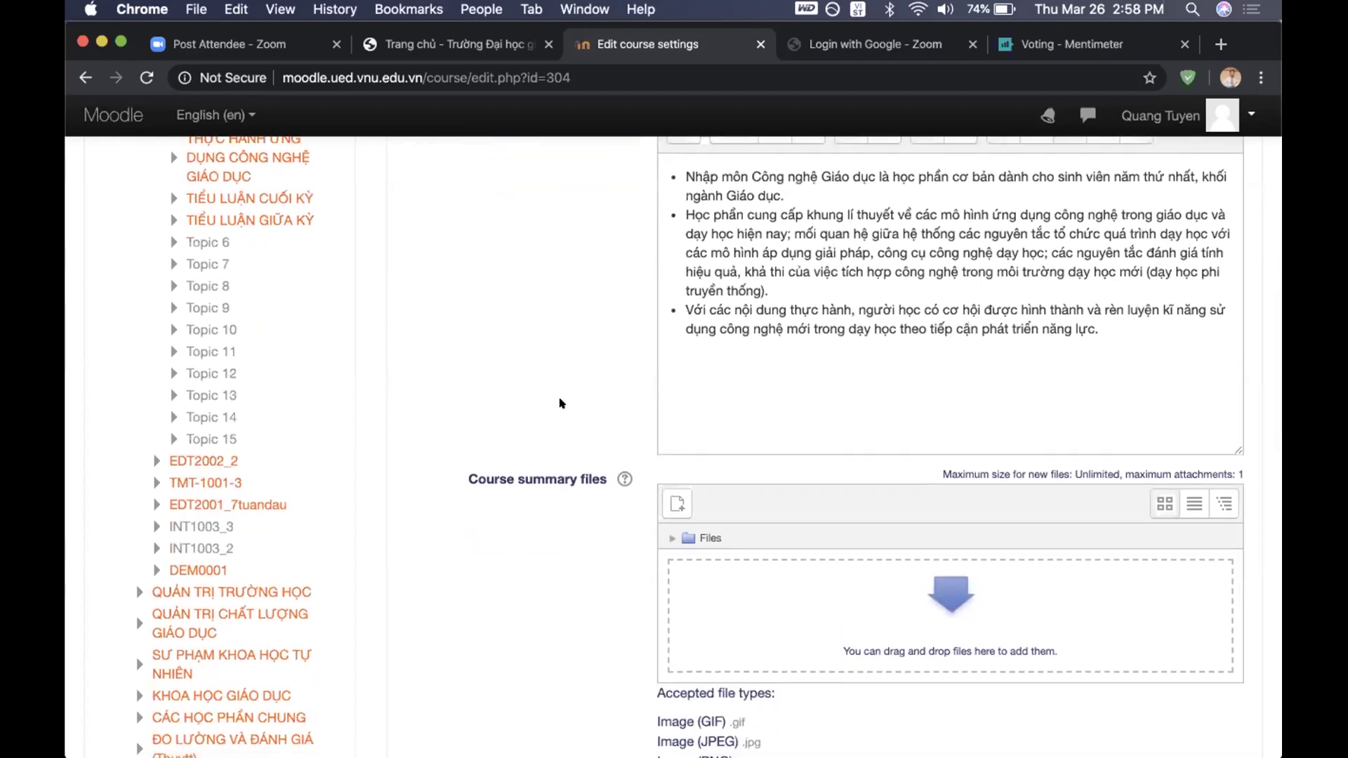
scroll(518, 402, "down", 3)
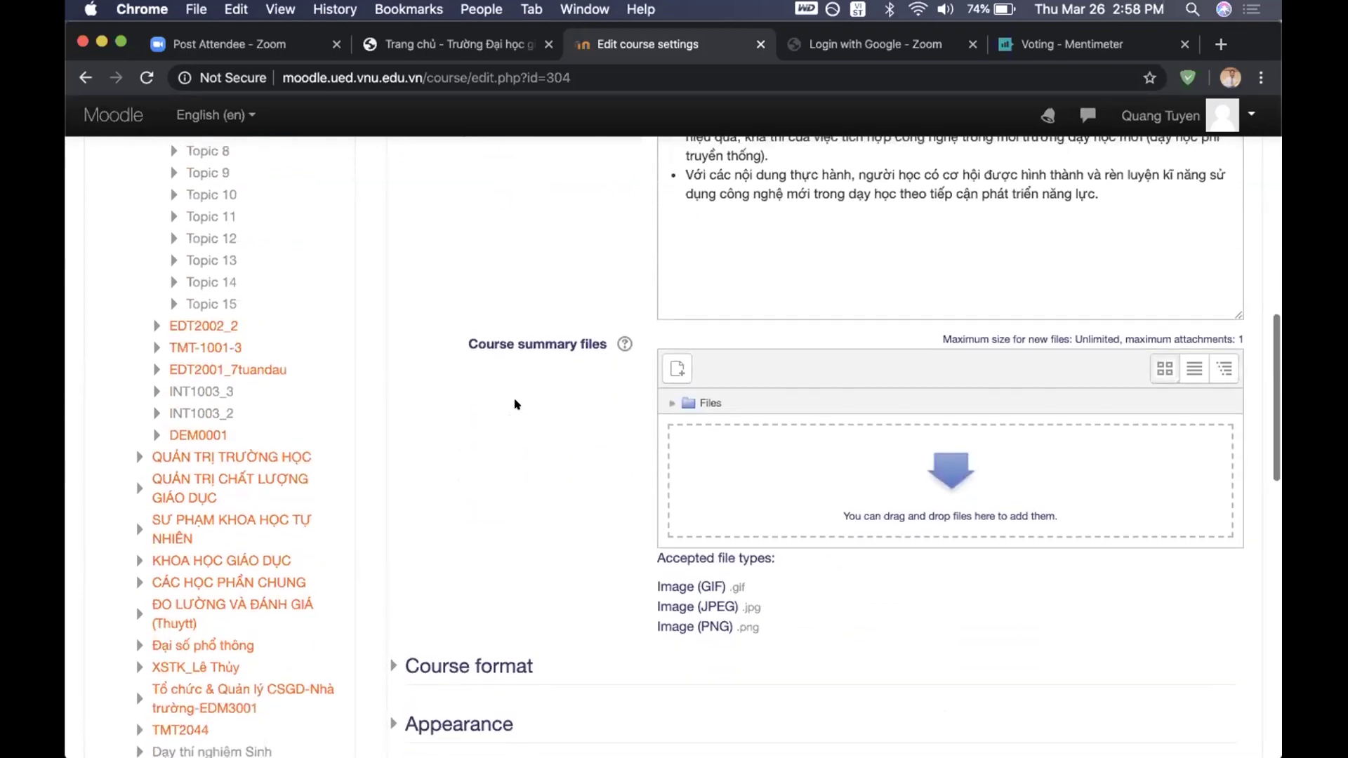
scroll(516, 404, "up", 2)
scroll(516, 404, "up", 2)
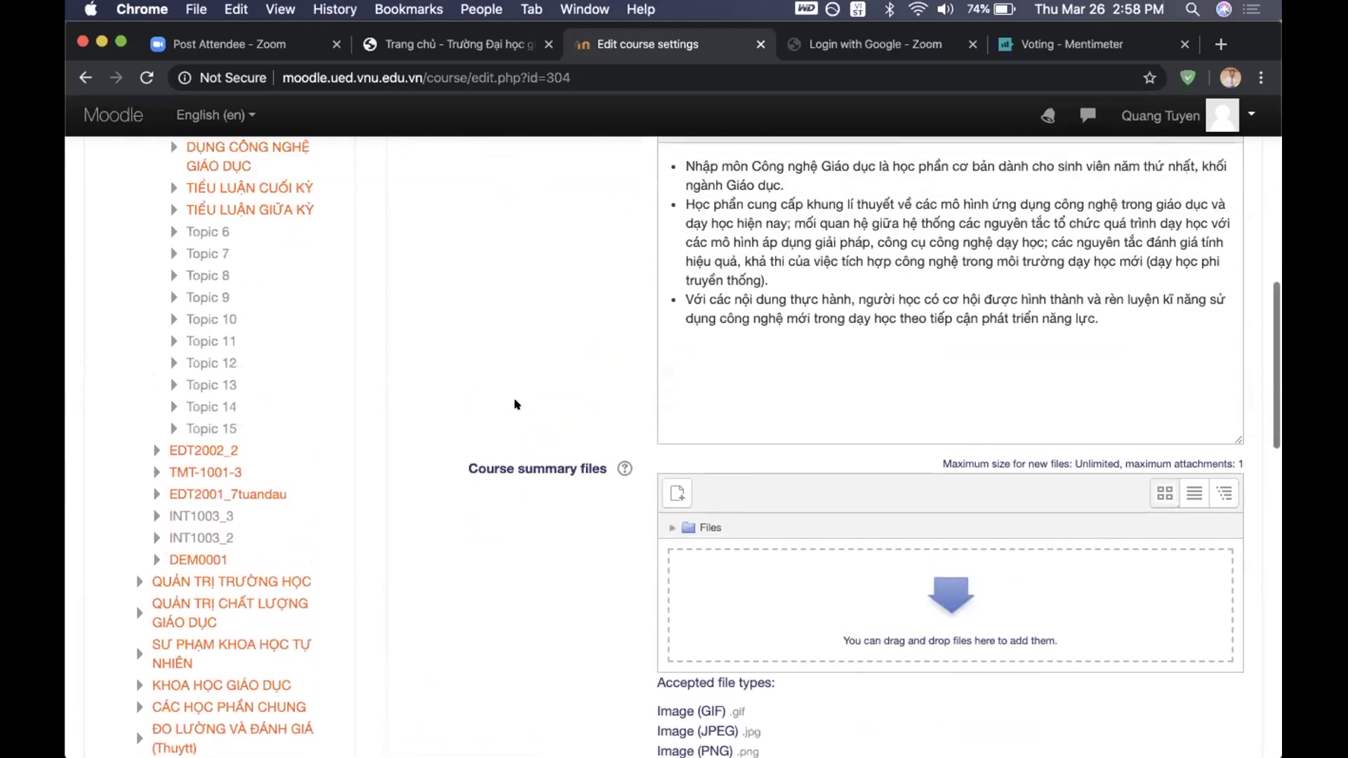
scroll(516, 404, "up", 1)
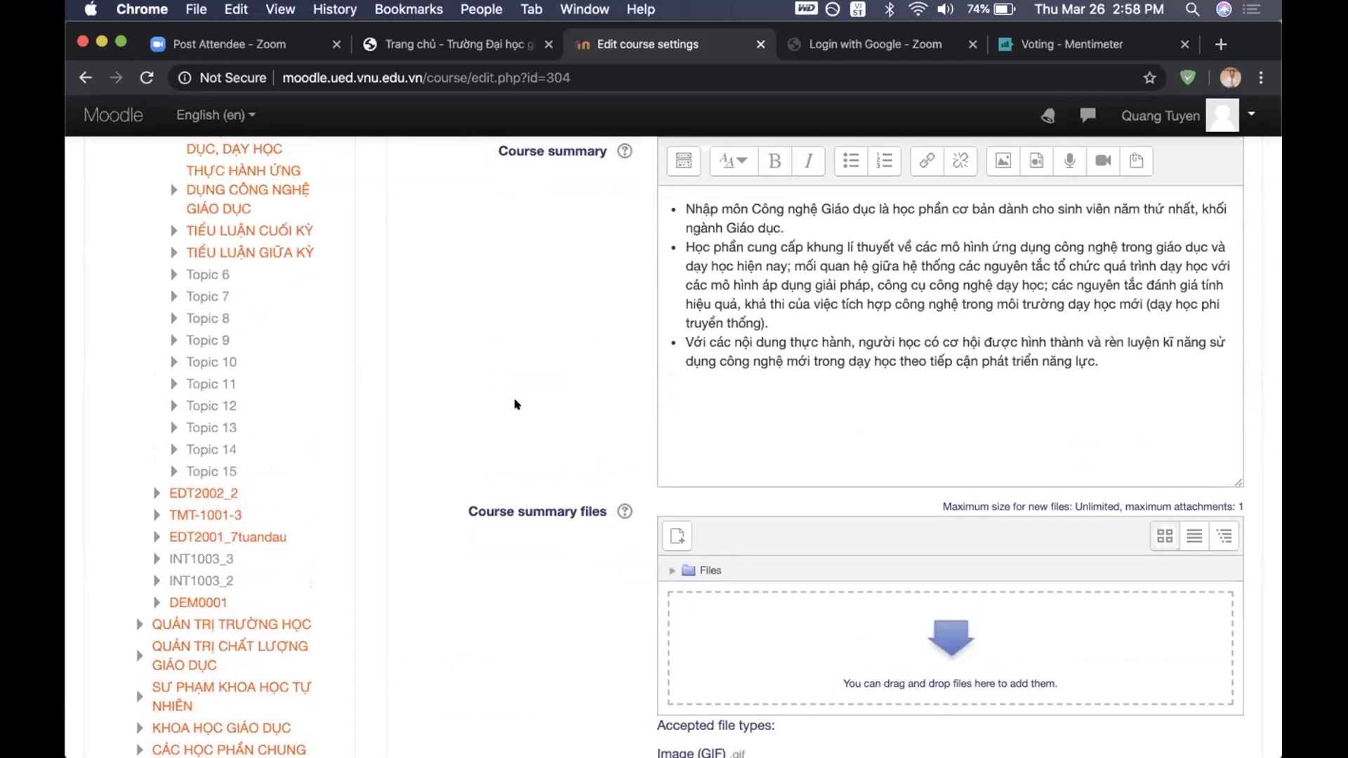
scroll(486, 415, "down", 3)
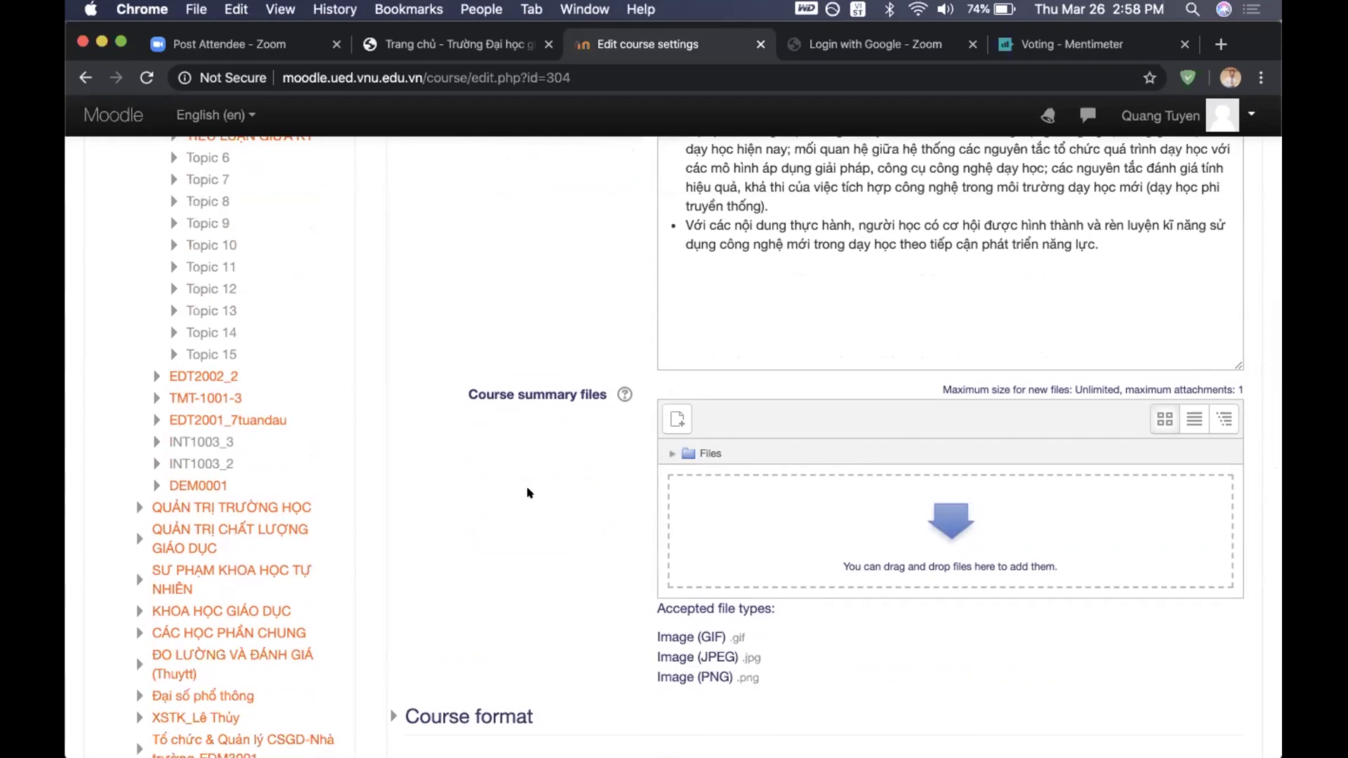
scroll(529, 493, "down", 2)
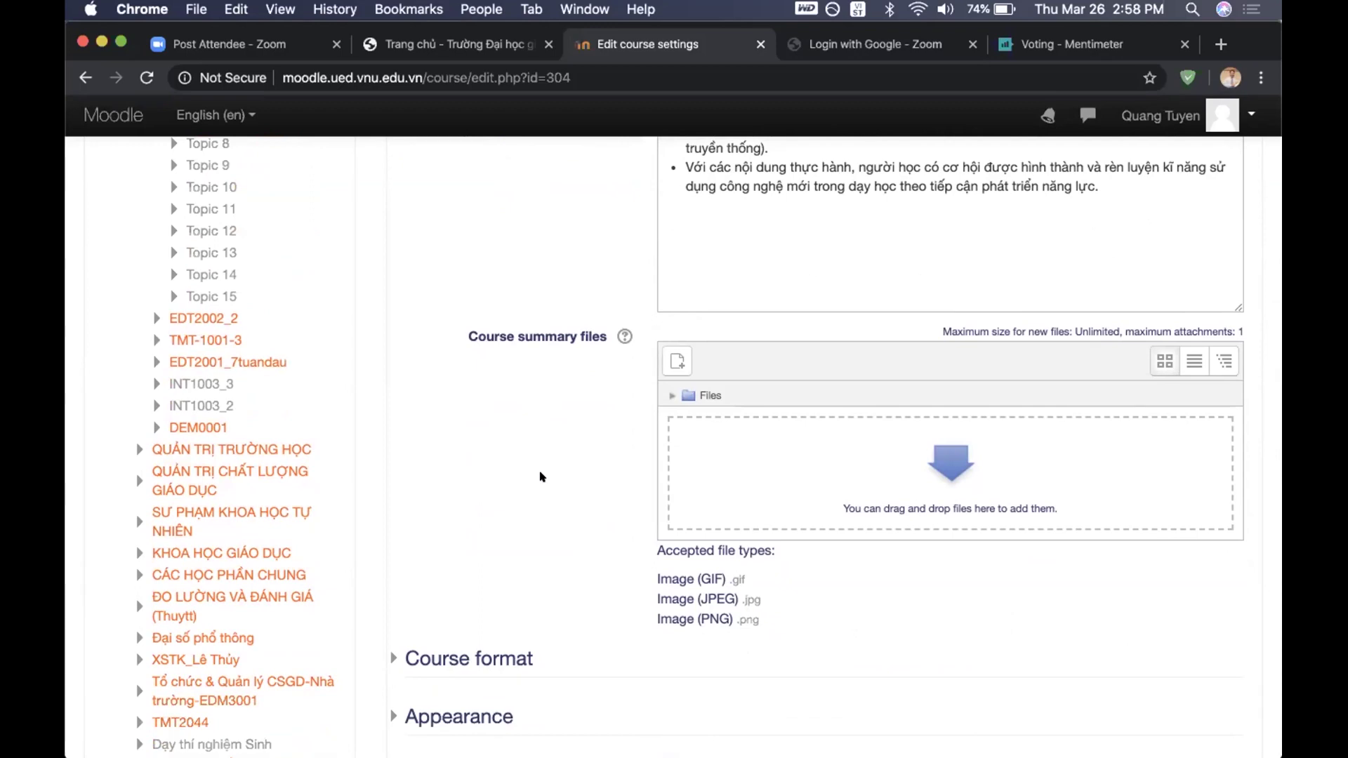
scroll(541, 477, "down", 2)
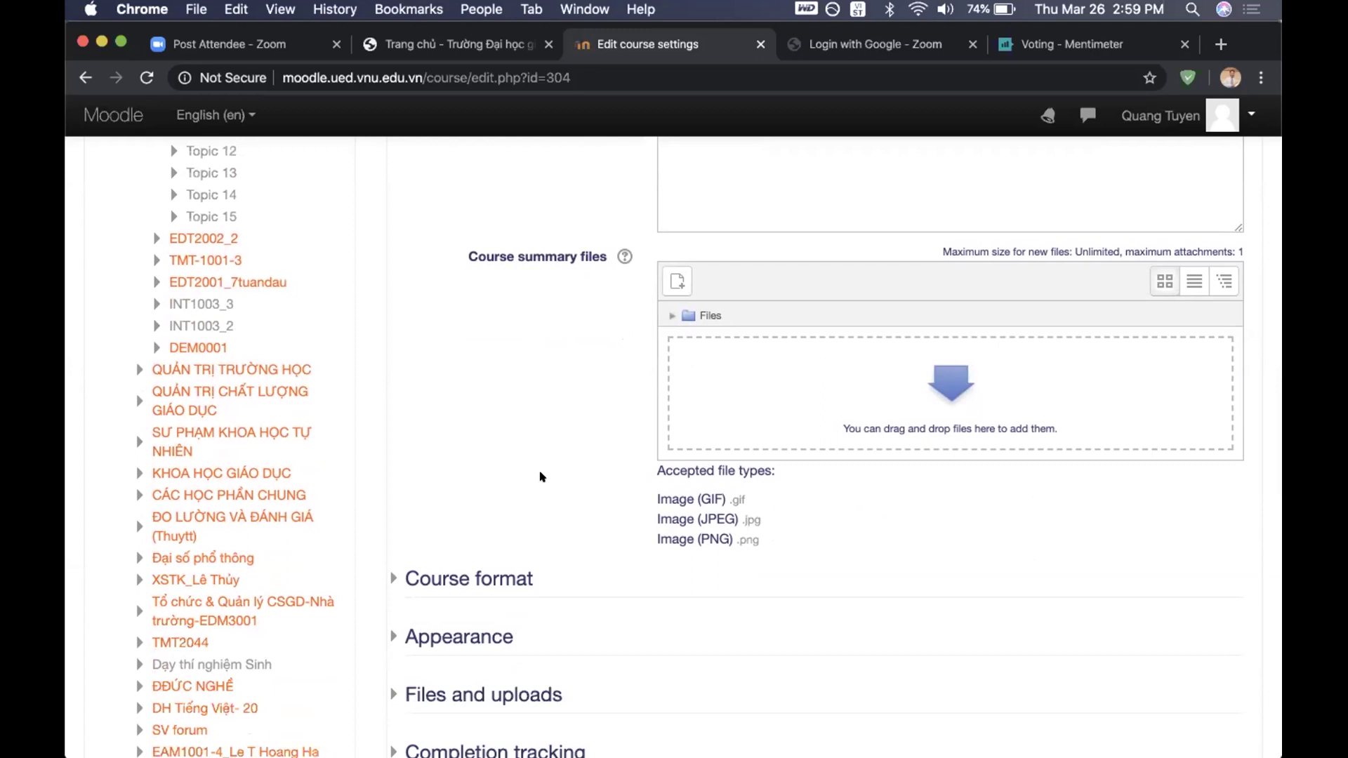
scroll(542, 476, "down", 3)
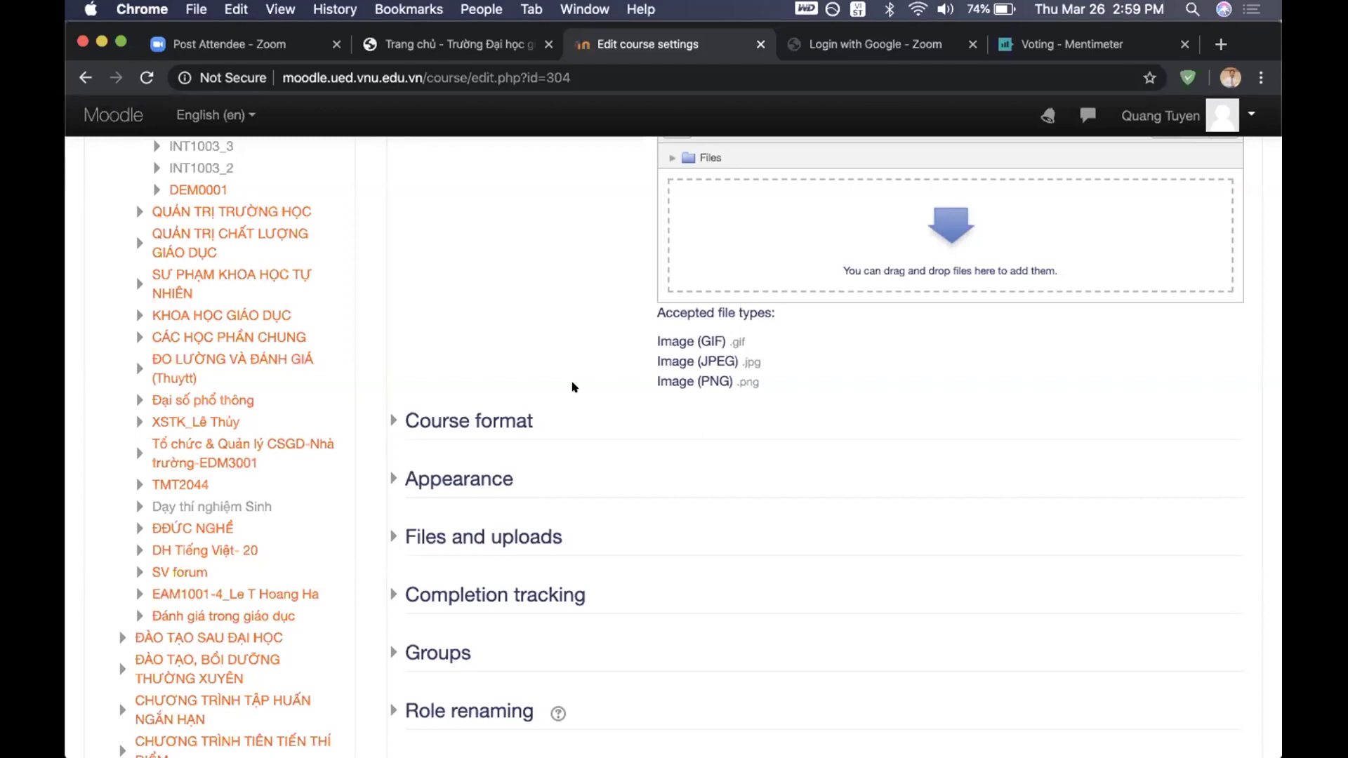
Expand the Course format settings and look through the available formats, keeping Topics format
scroll(573, 386, "down", 3)
left_click(500, 332)
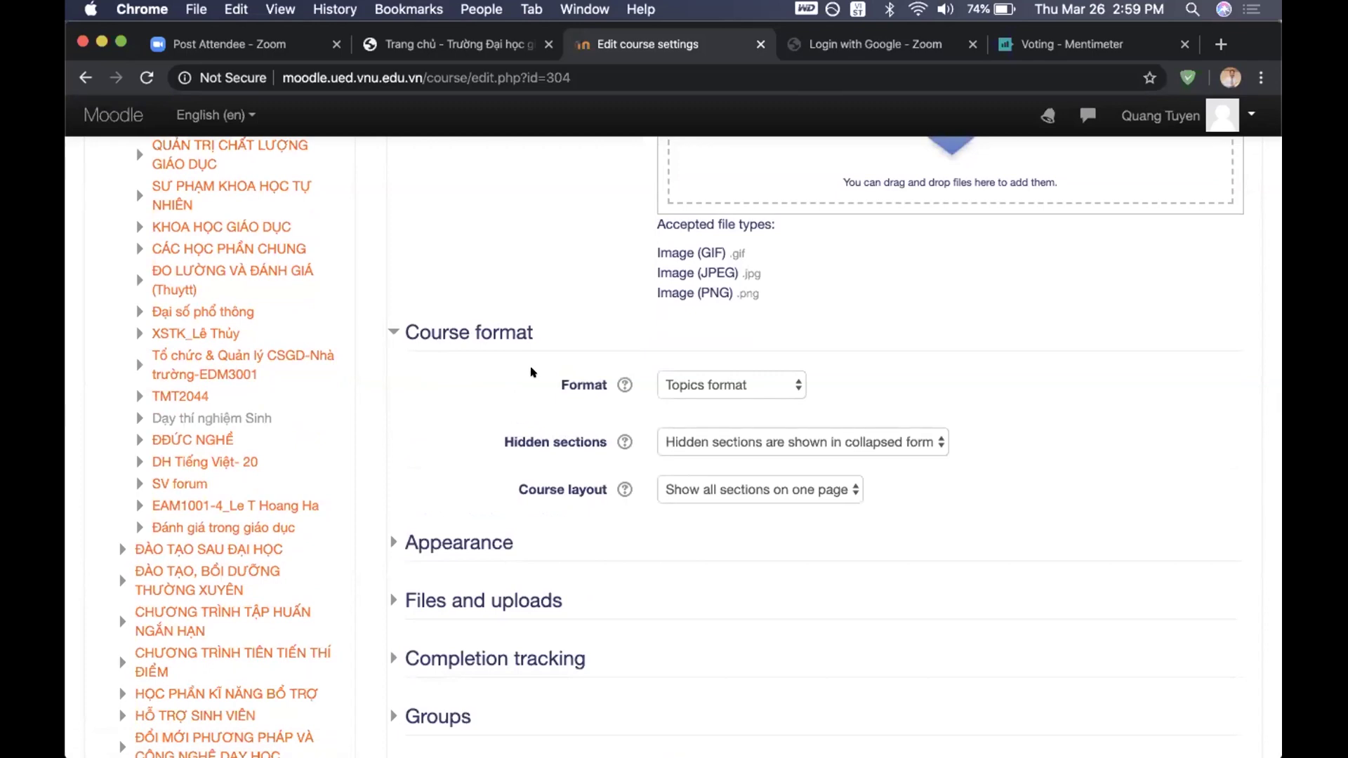
left_click(792, 388)
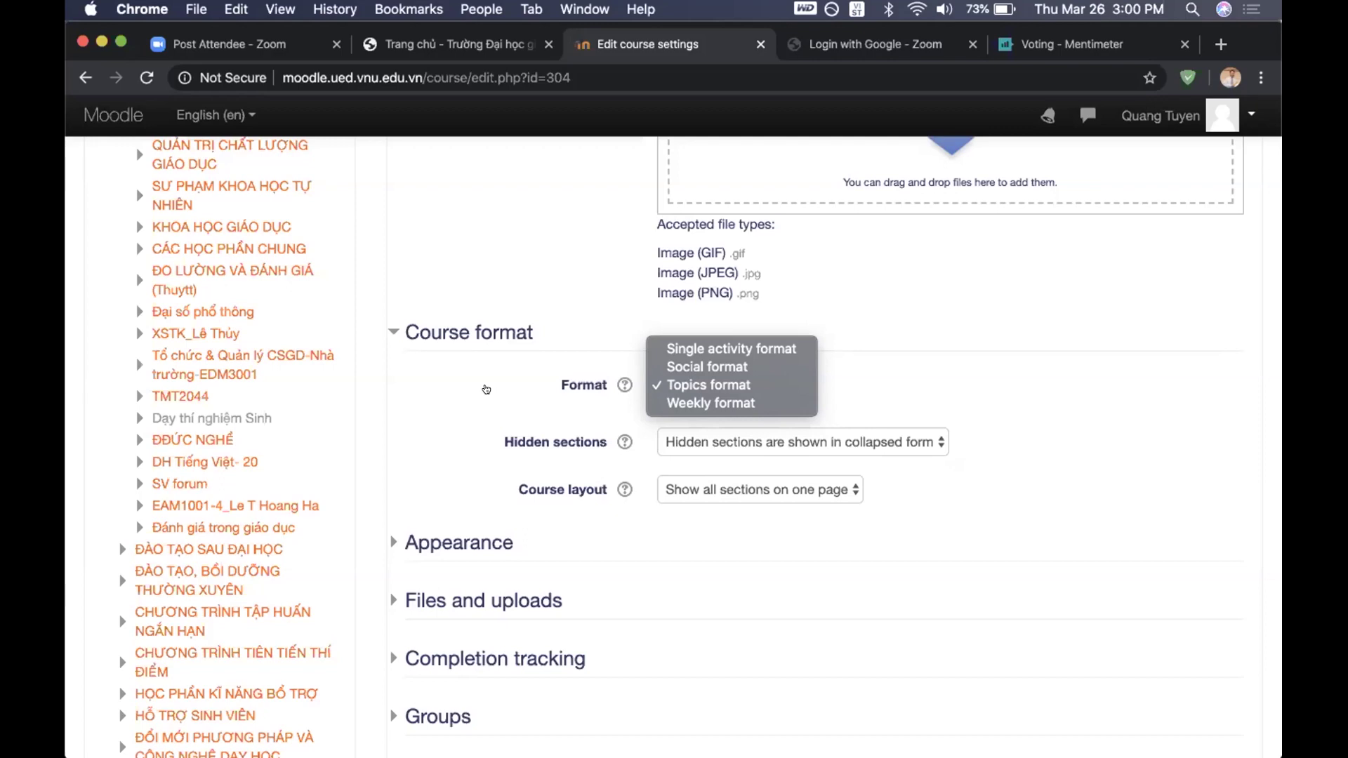
left_click(486, 389)
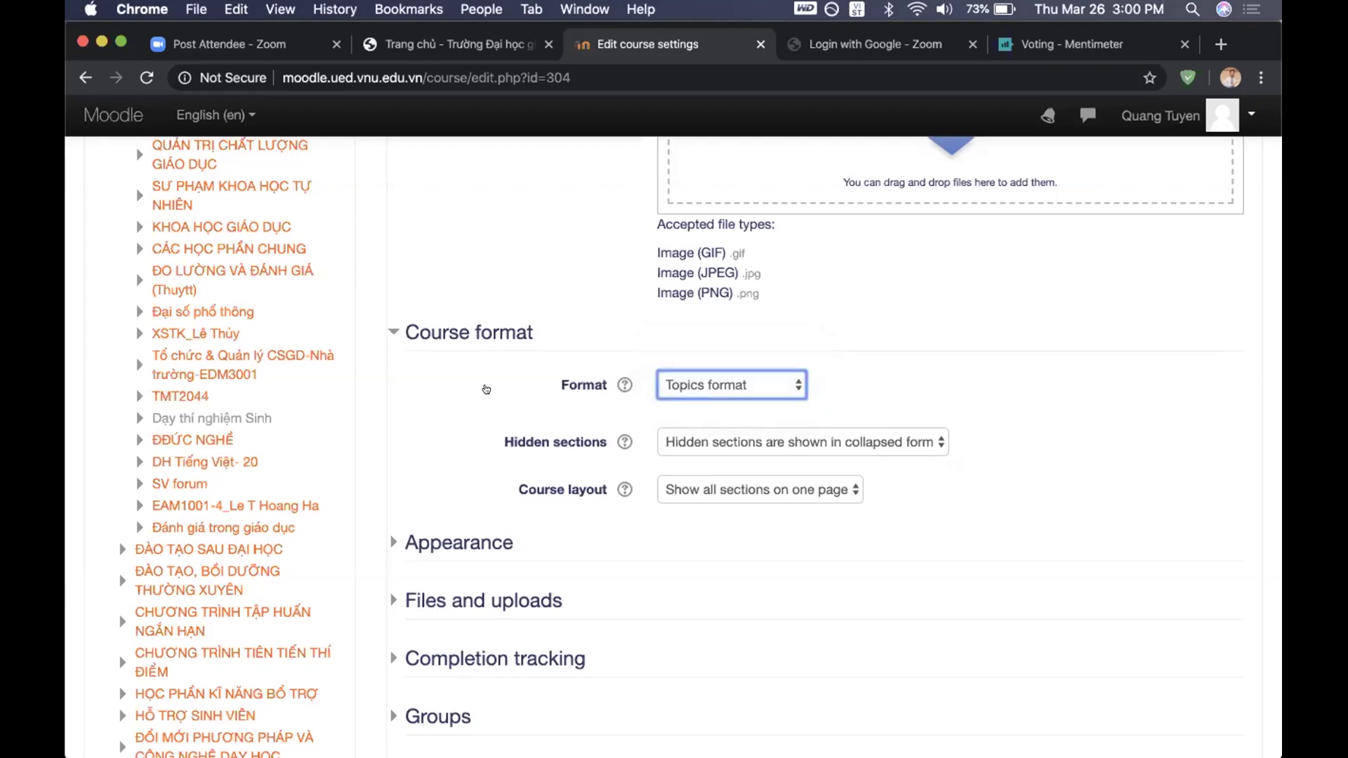
Expand the Appearance settings and review the language, announcements, gradebook and activity report options
scroll(512, 442, "down", 5)
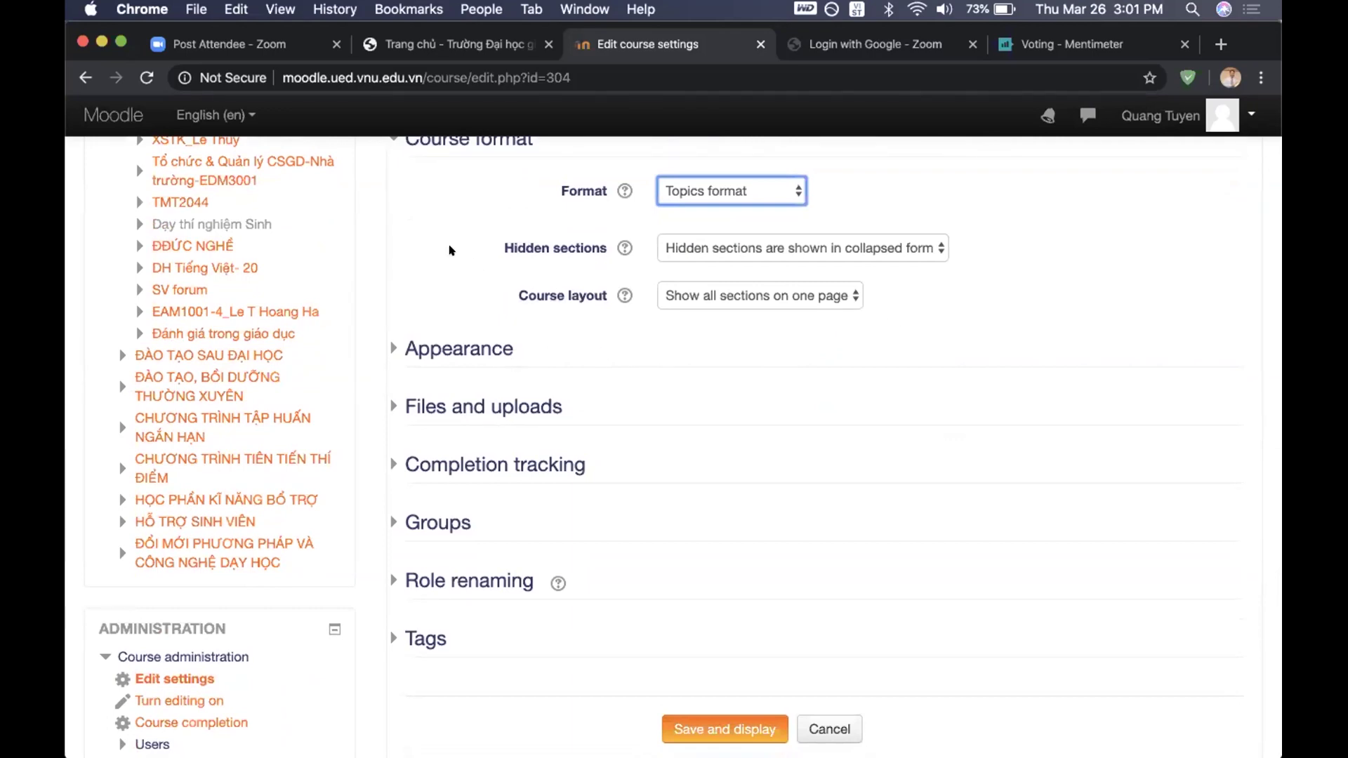
left_click(444, 347)
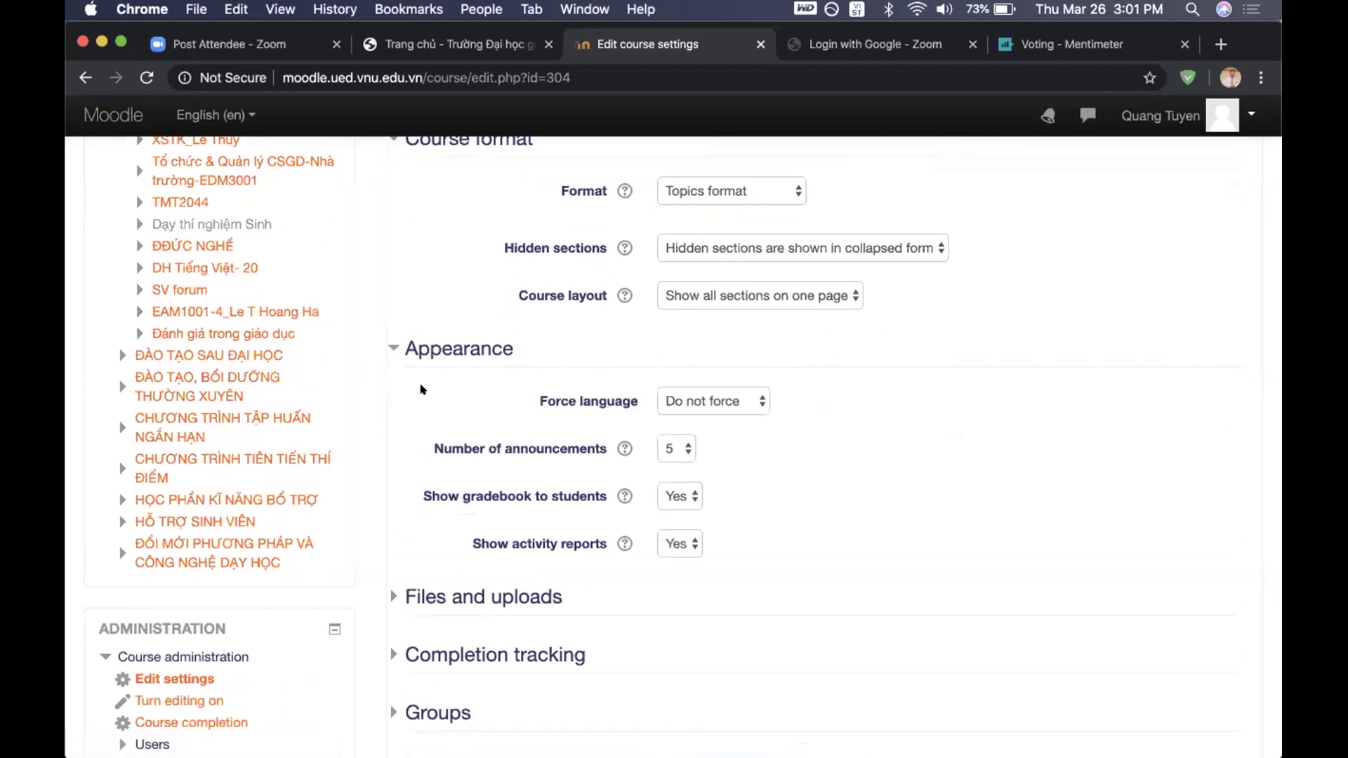
scroll(415, 394, "down", 3)
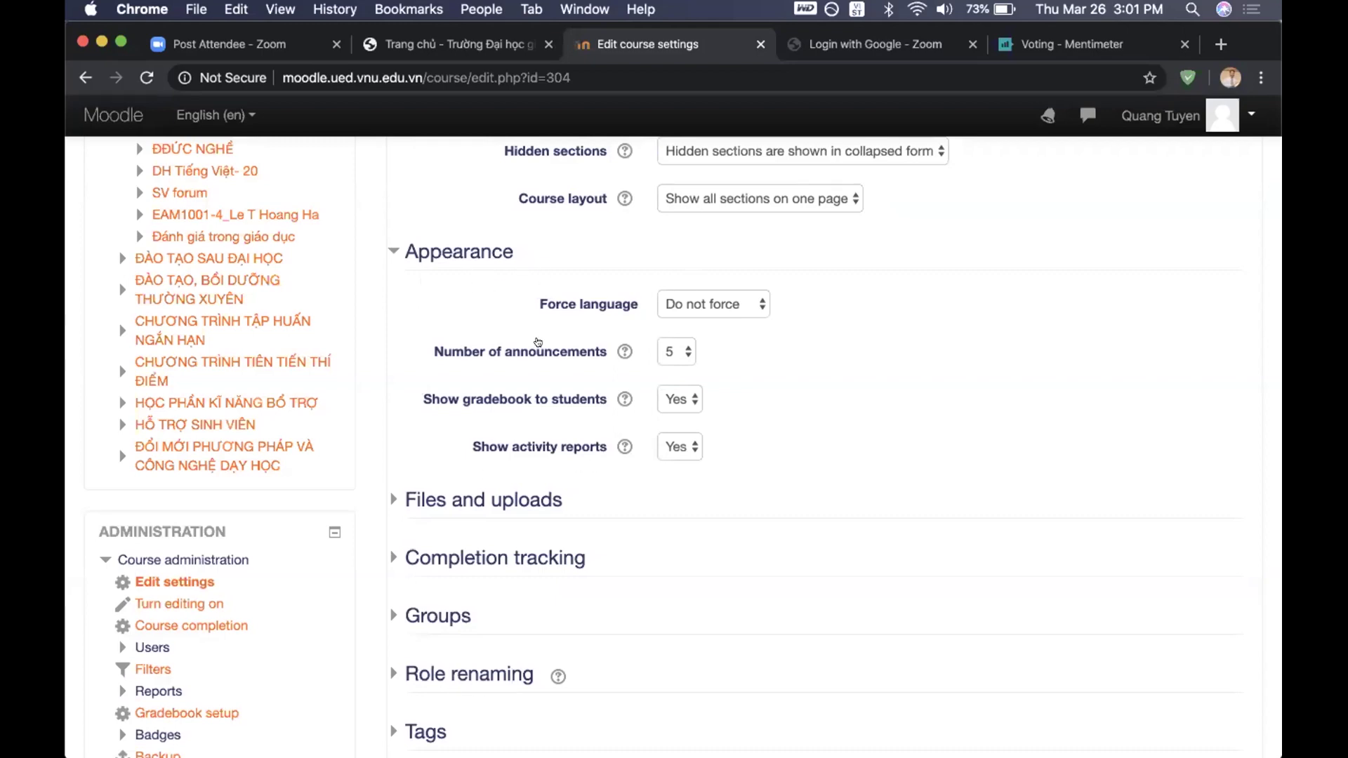
Expand the Files and uploads settings and look through the maximum upload sizes, keeping the site upload limit
scroll(391, 386, "down", 3)
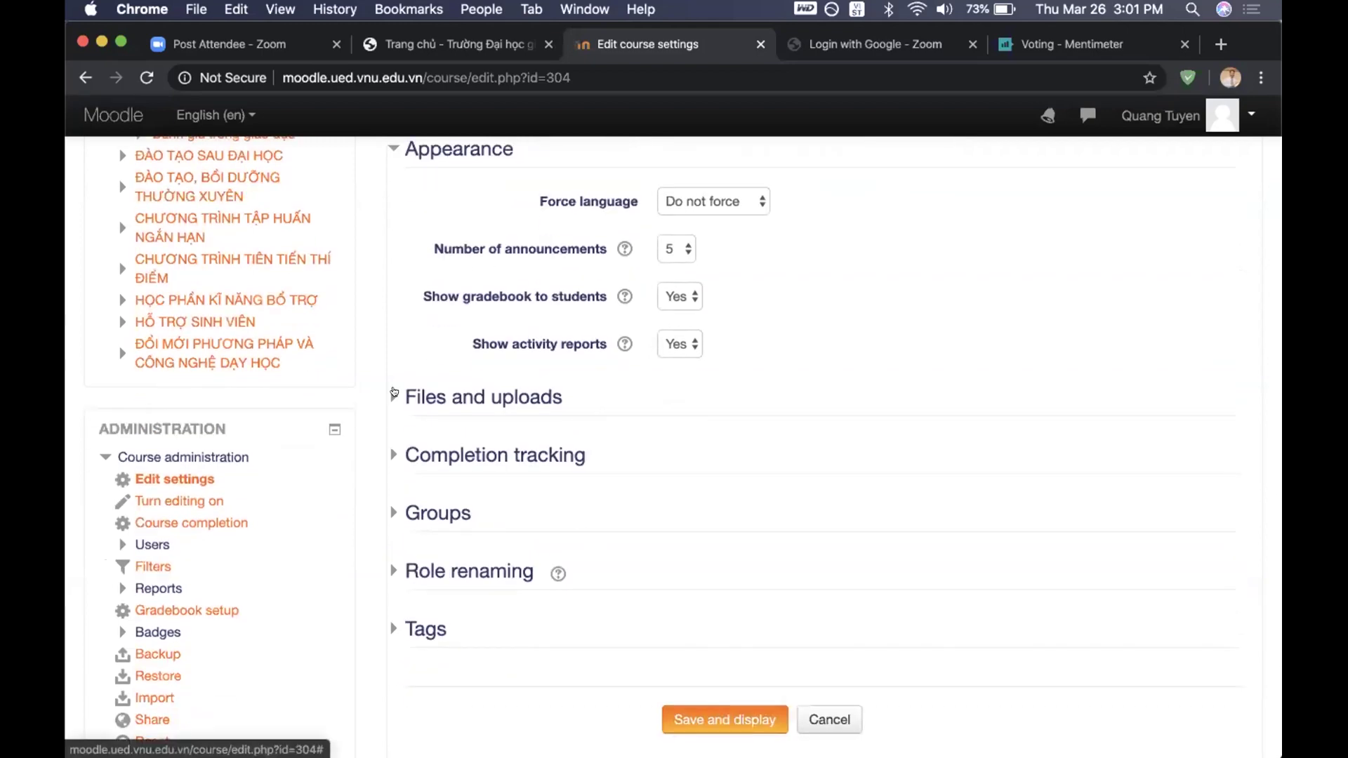
scroll(374, 421, "down", 1)
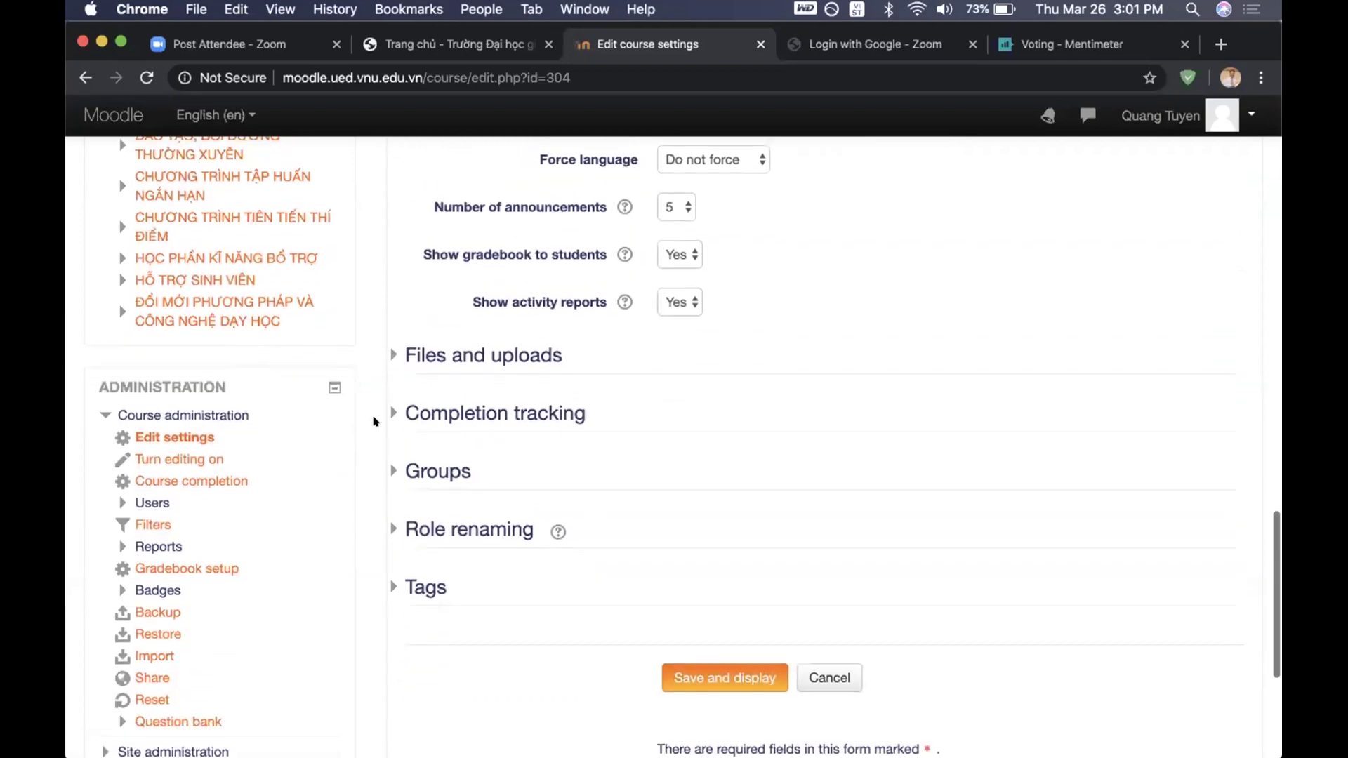
left_click(441, 351)
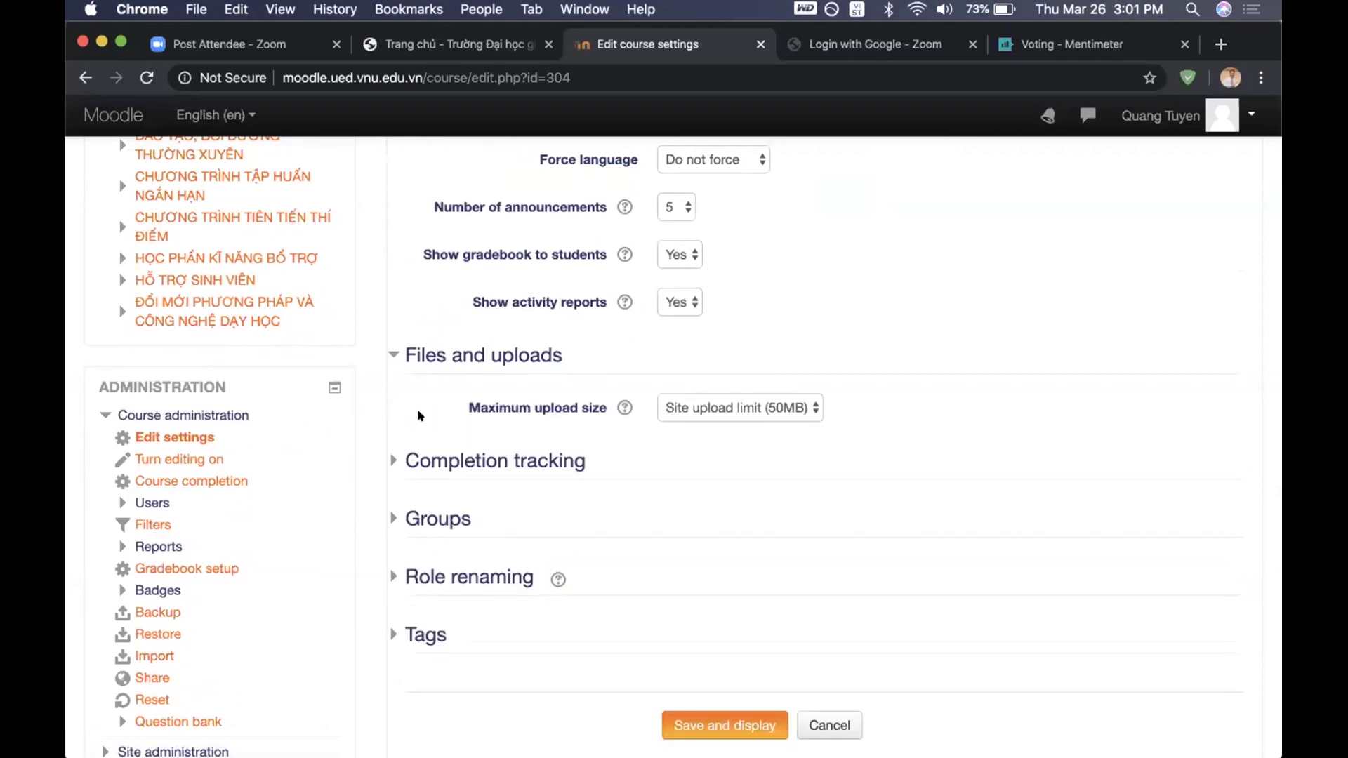
left_click(811, 408)
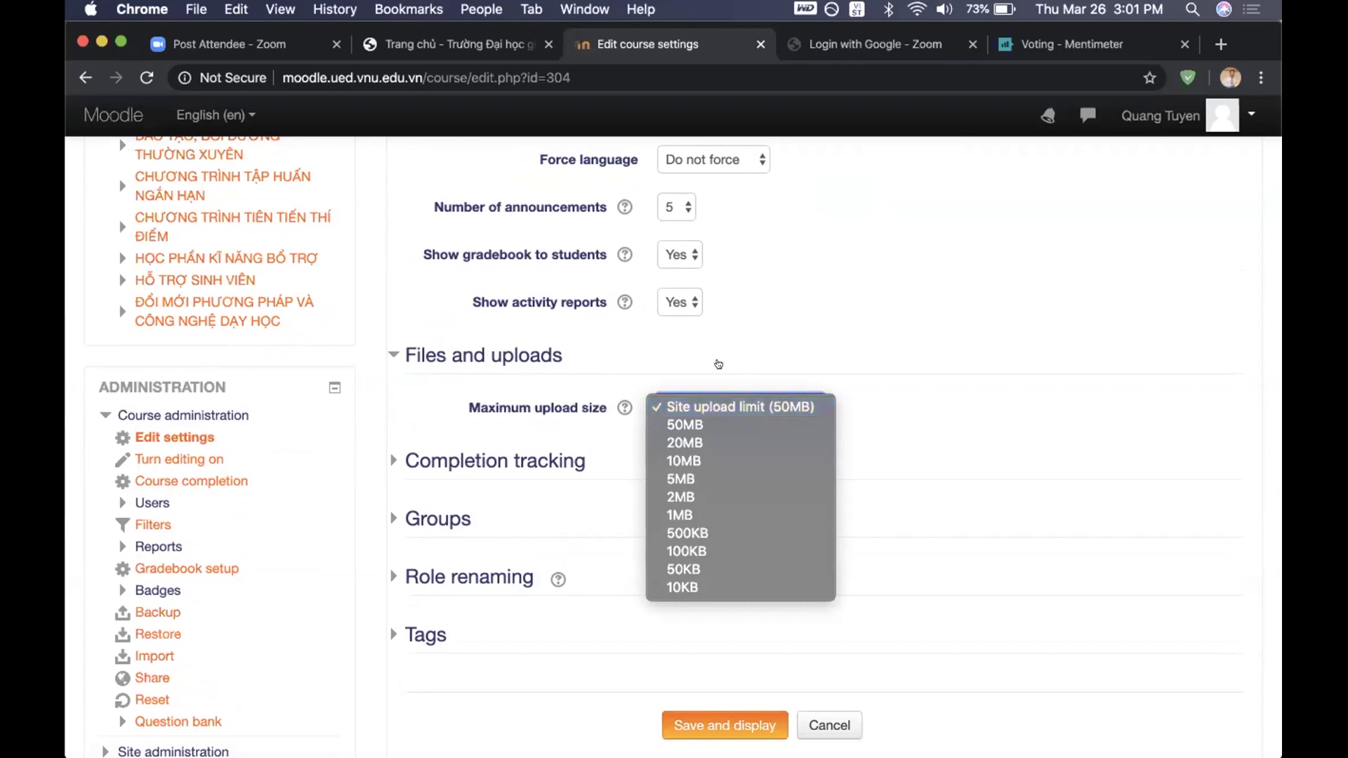
left_click(400, 407)
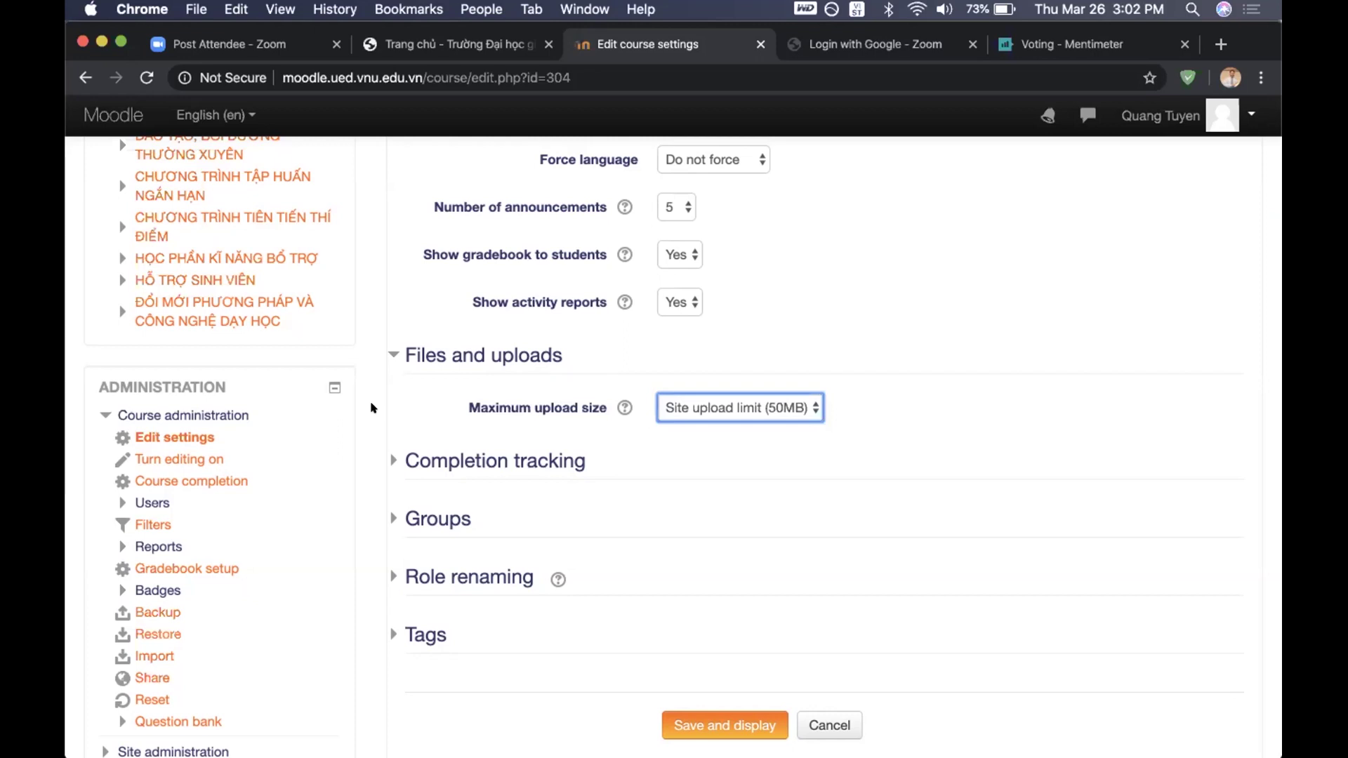
Expand the Completion tracking and Groups settings to review their options
scroll(372, 408, "down", 3)
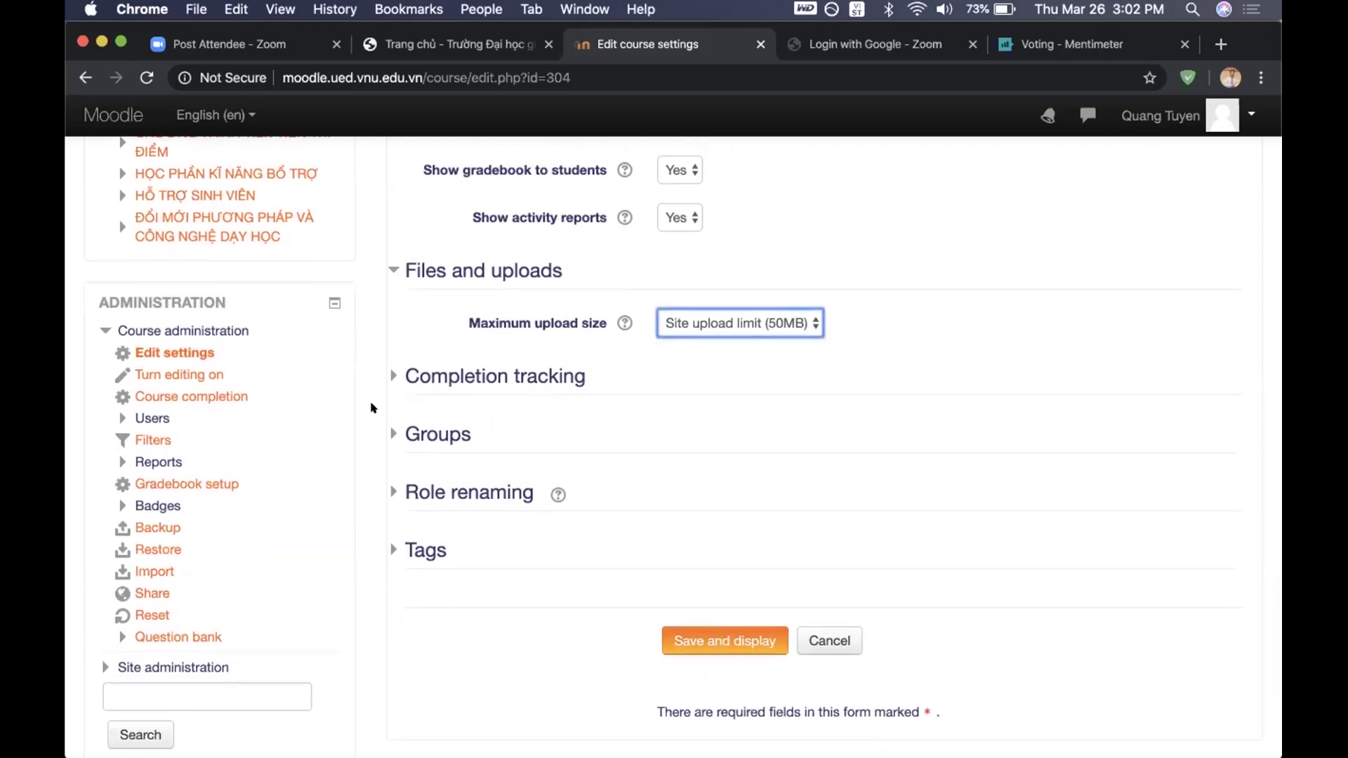
scroll(372, 408, "down", 2)
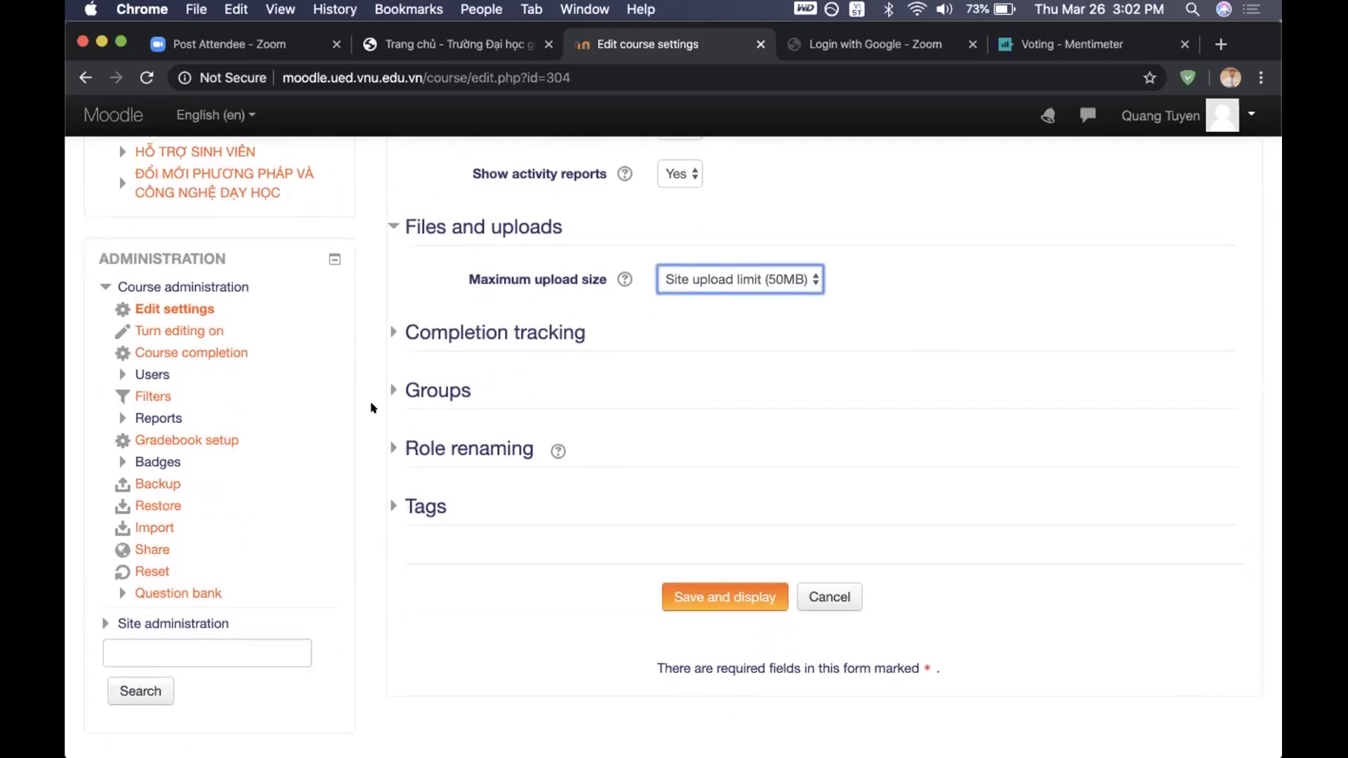
left_click(440, 333)
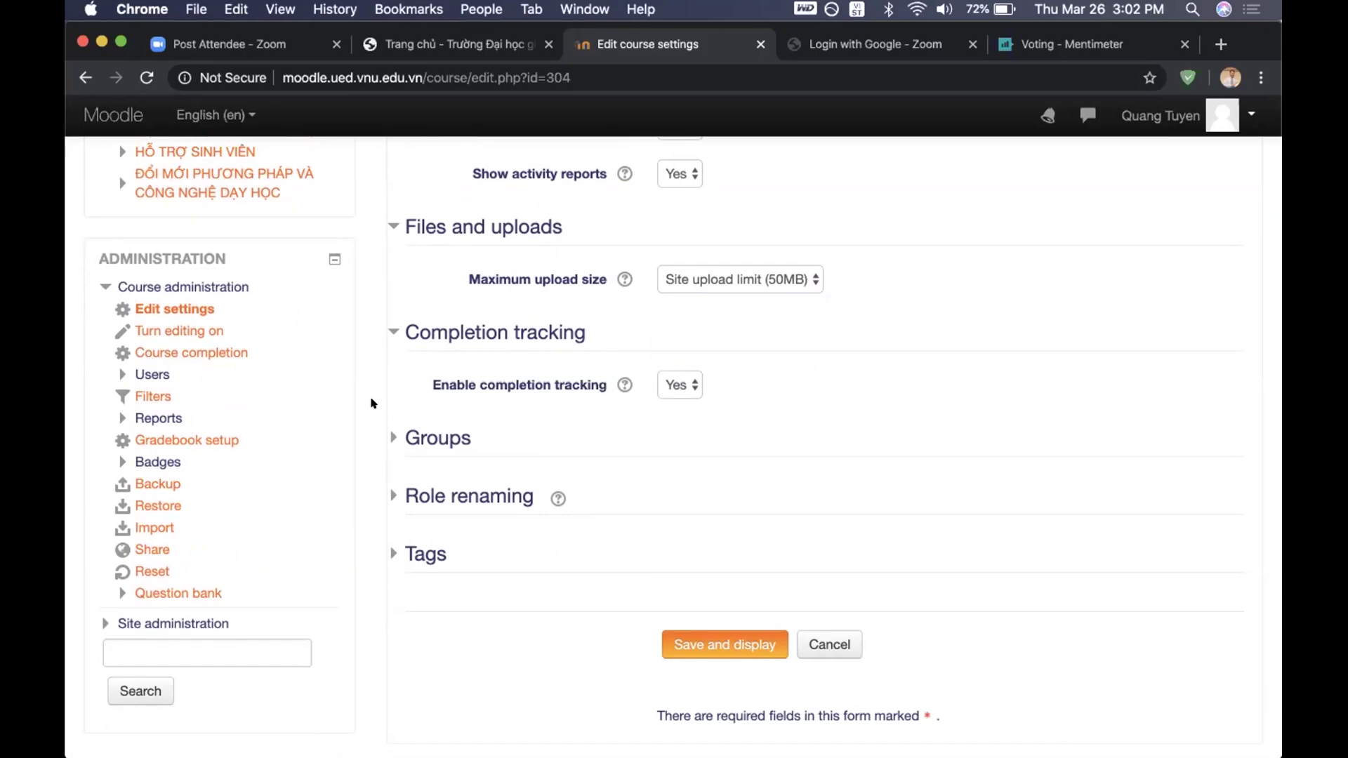
scroll(374, 404, "down", 2)
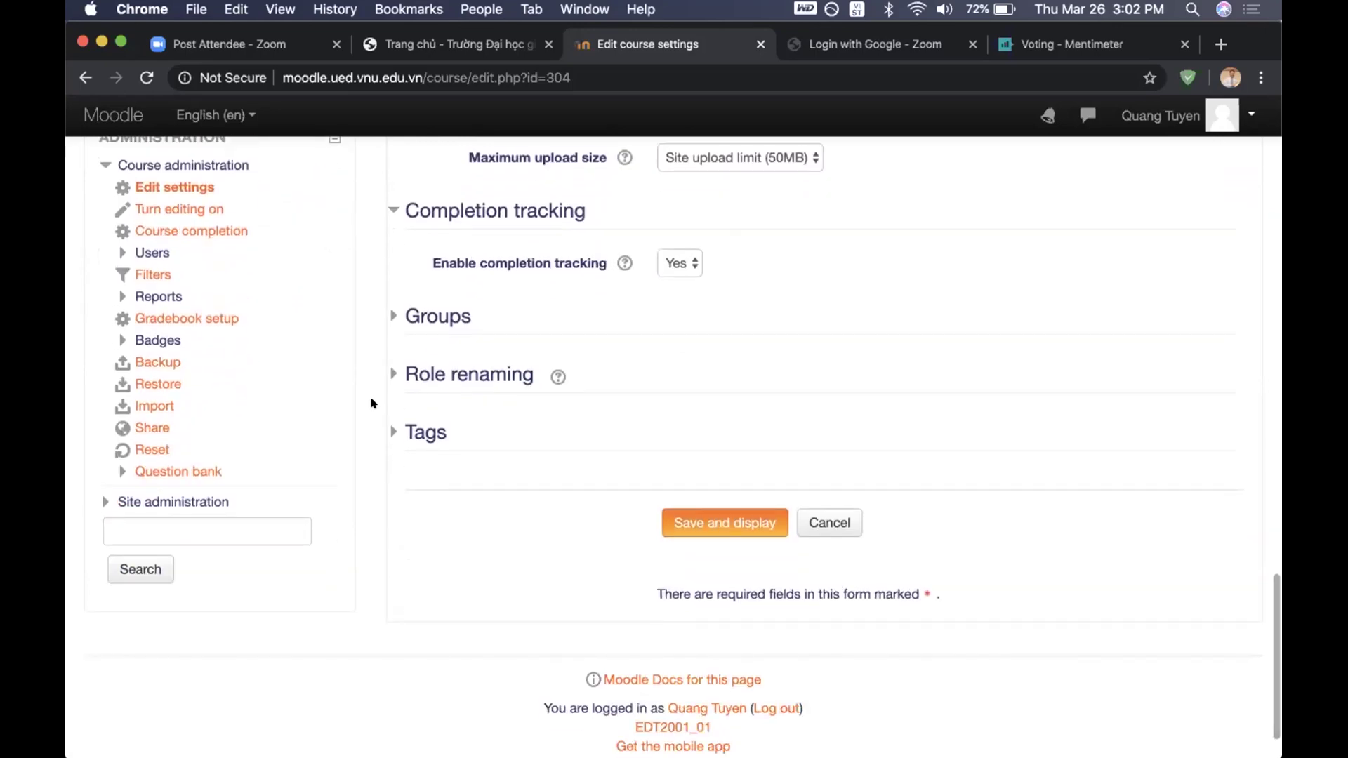
left_click(425, 319)
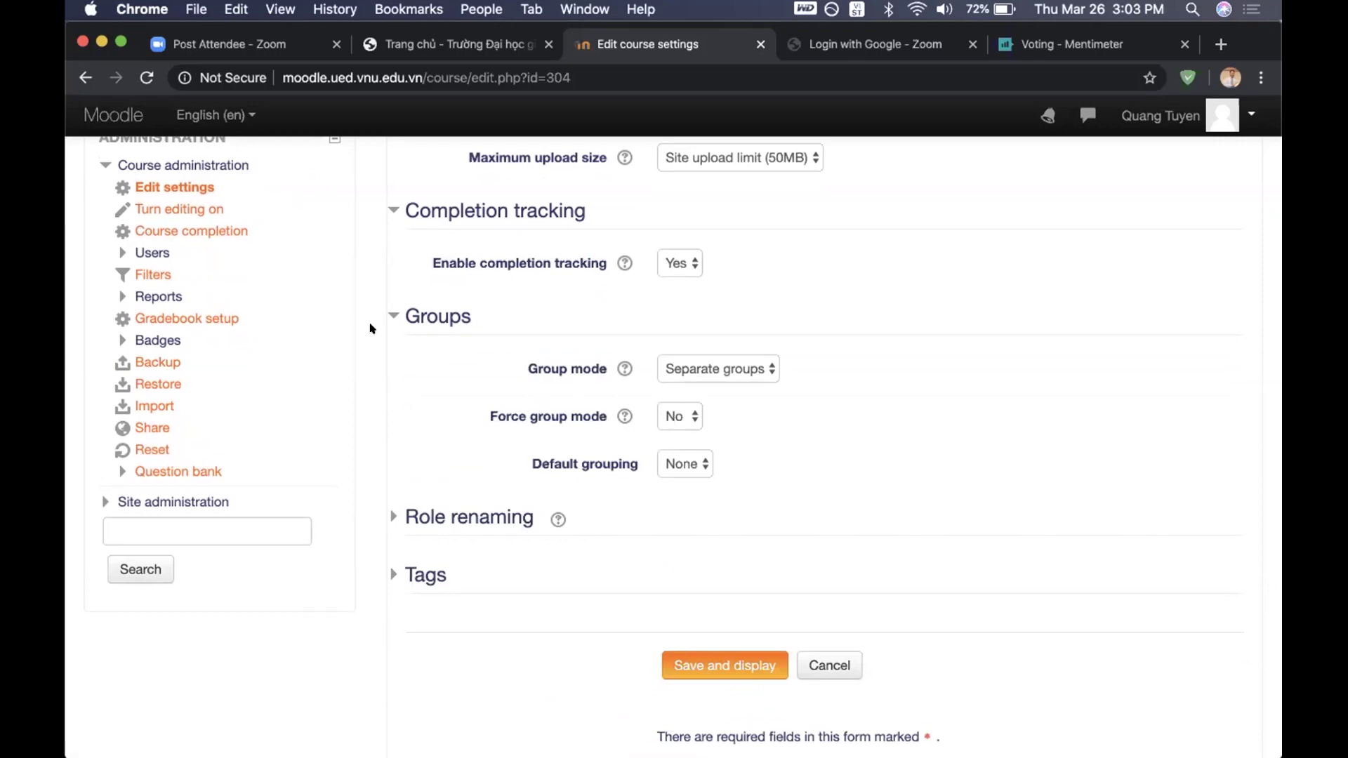
Review the group mode options, keep Separate groups, and leave the course settings without saving
left_click(763, 369)
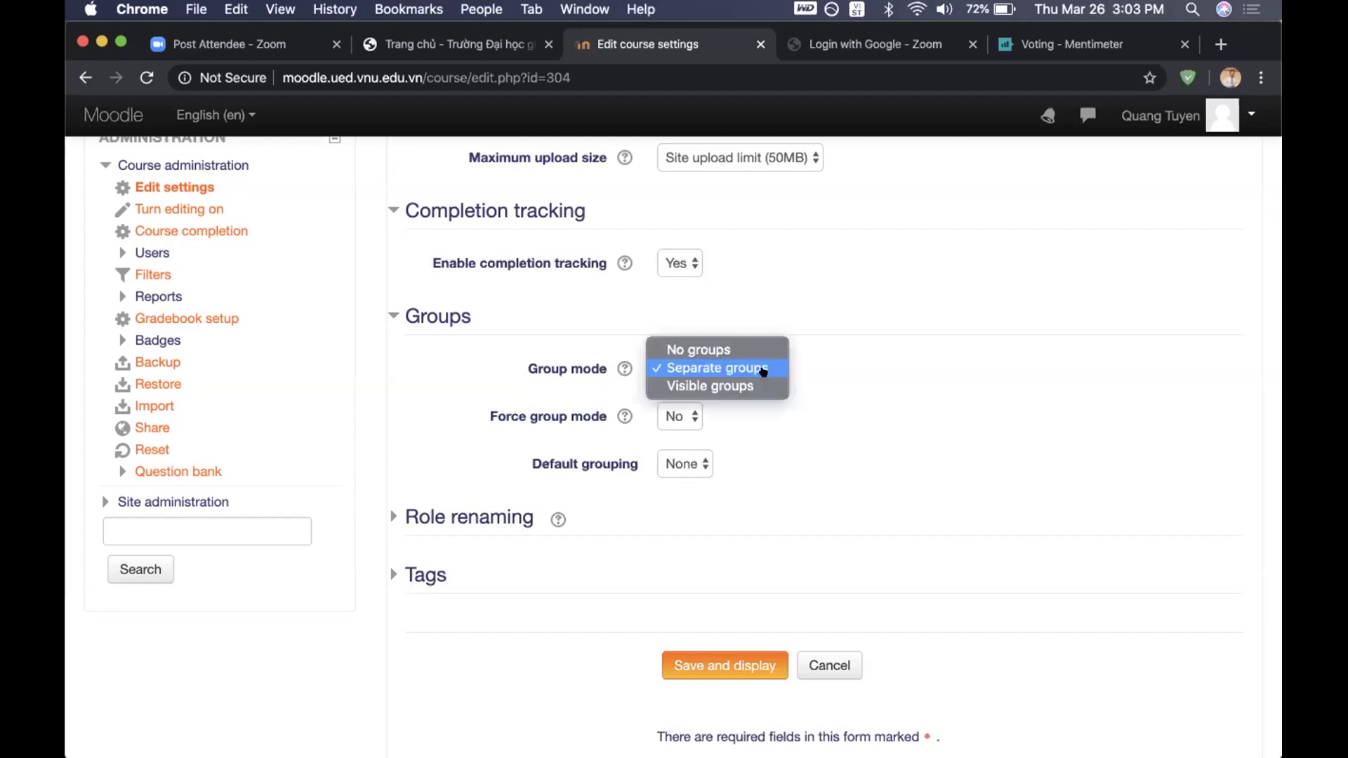
left_click(365, 364)
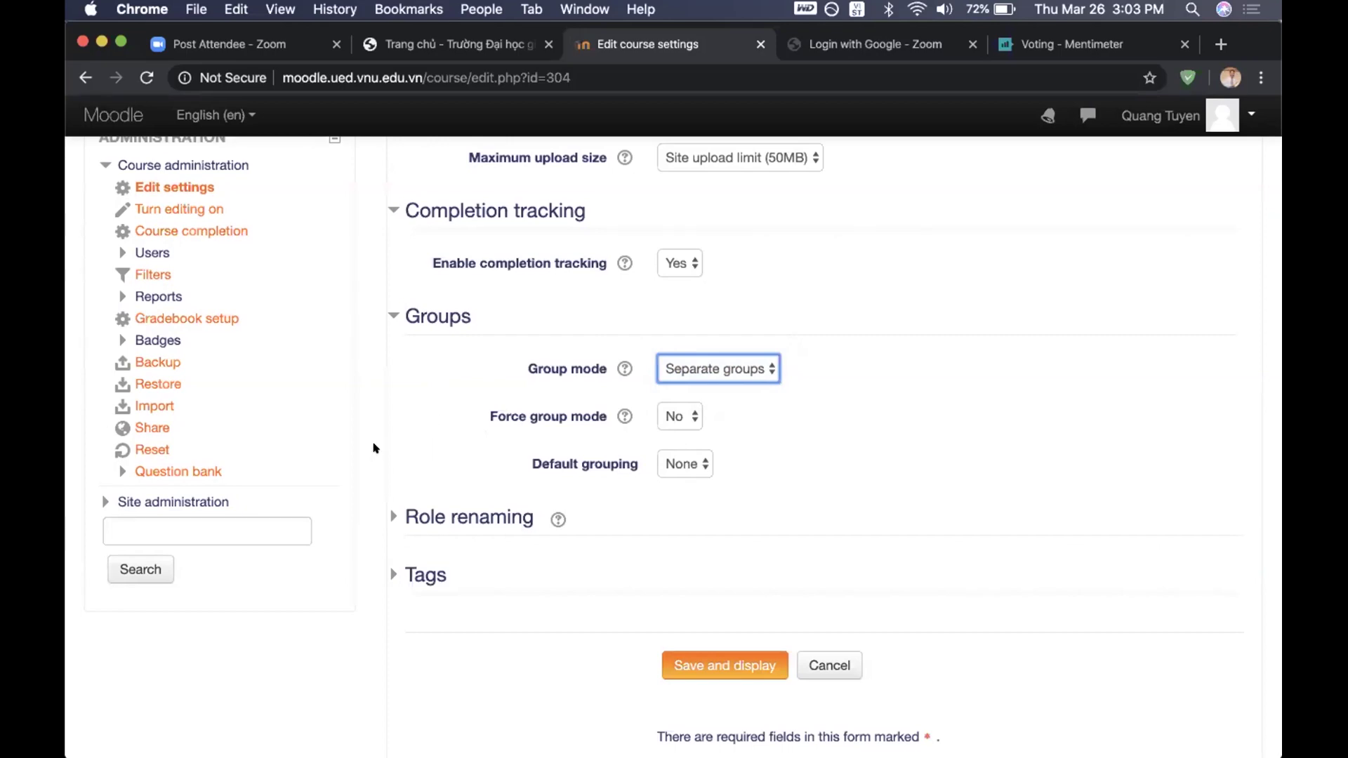
scroll(374, 431, "down", 2)
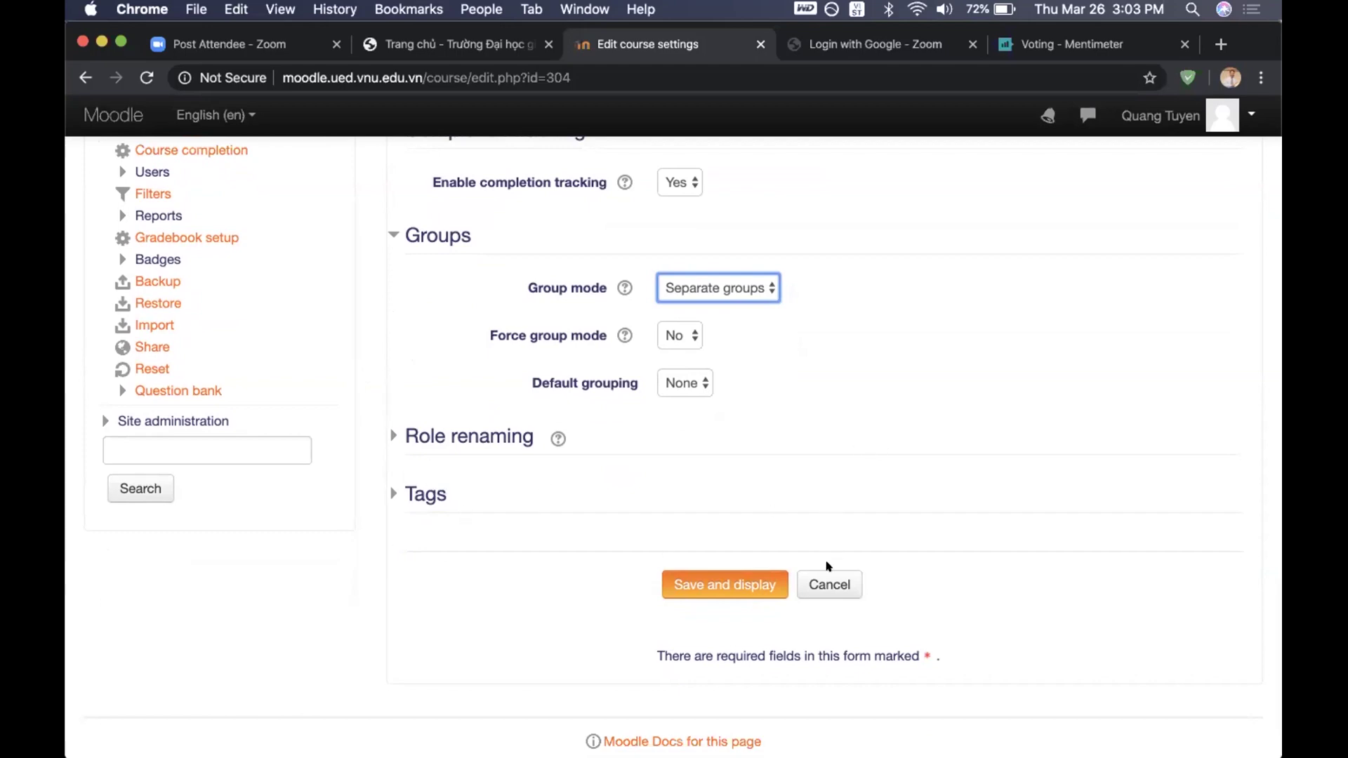
left_click(827, 583)
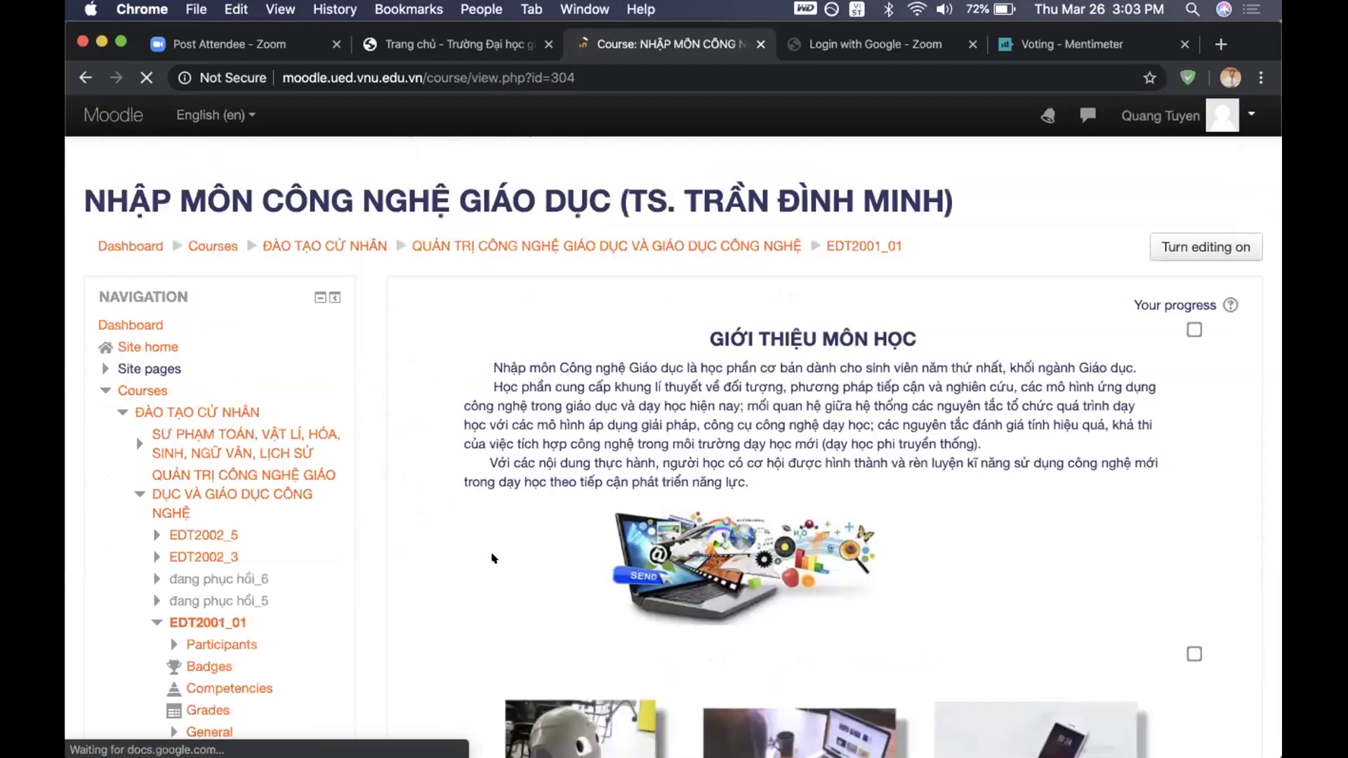
Look through the course page's introduction and the TỔNG QUAN VỀ CÔNG NGHỆ GIÁO DỤC topic with its videos and slides
scroll(487, 560, "down", 10)
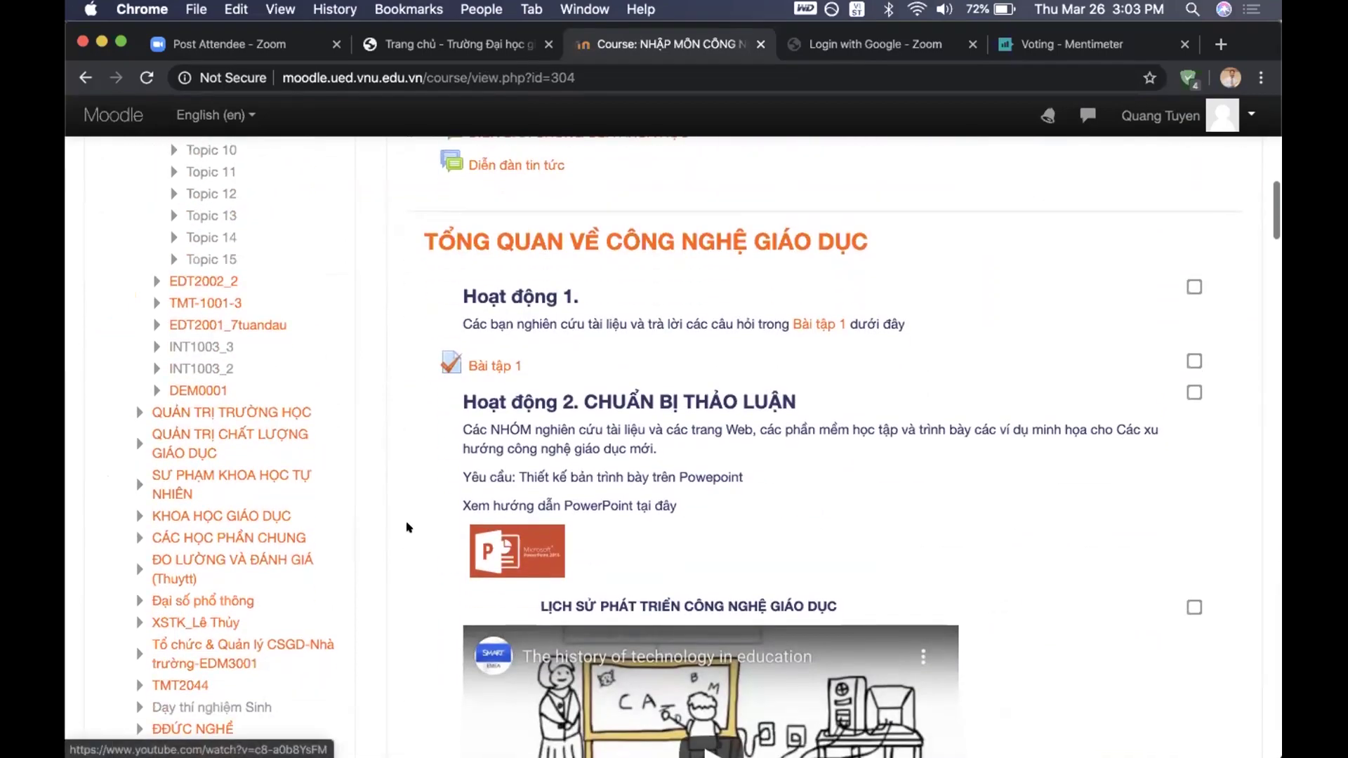
scroll(407, 527, "down", 5)
scroll(407, 527, "down", 1)
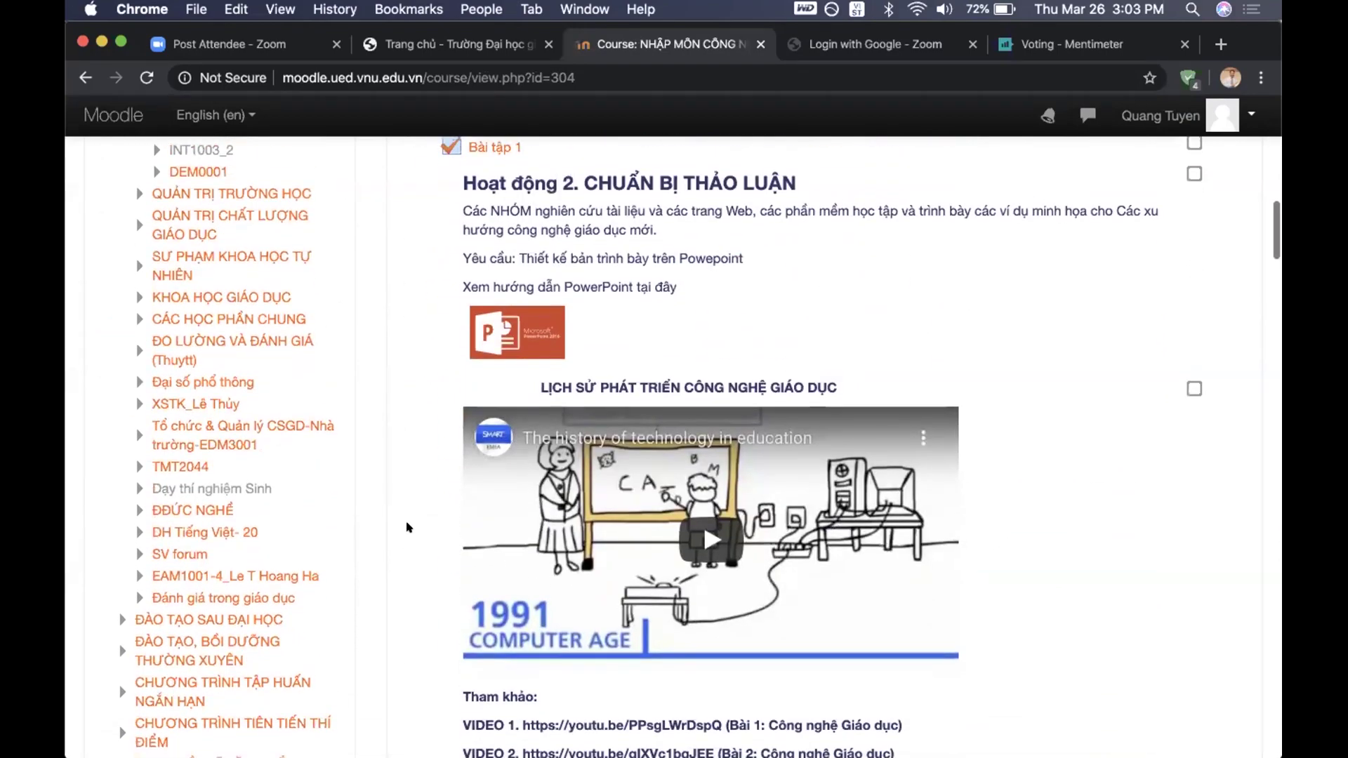
scroll(408, 527, "down", 8)
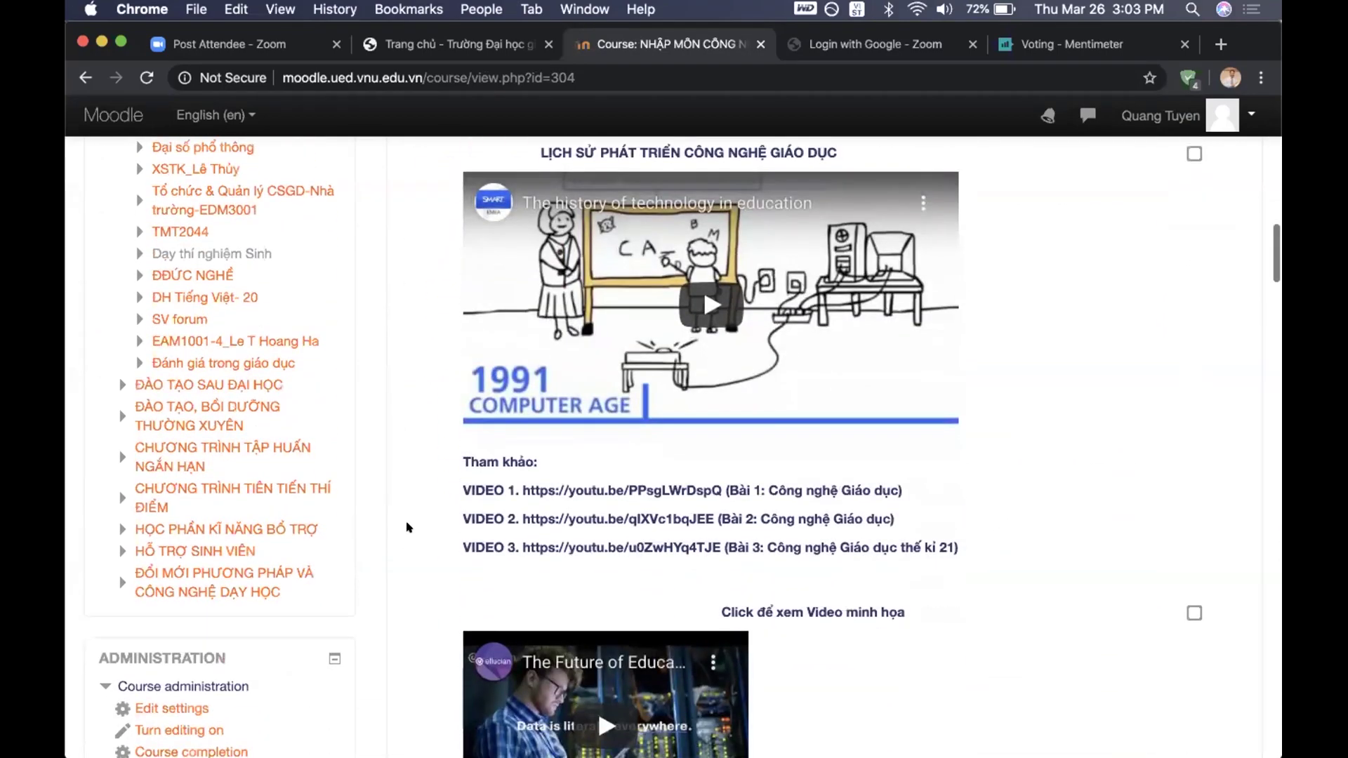
scroll(407, 527, "down", 5)
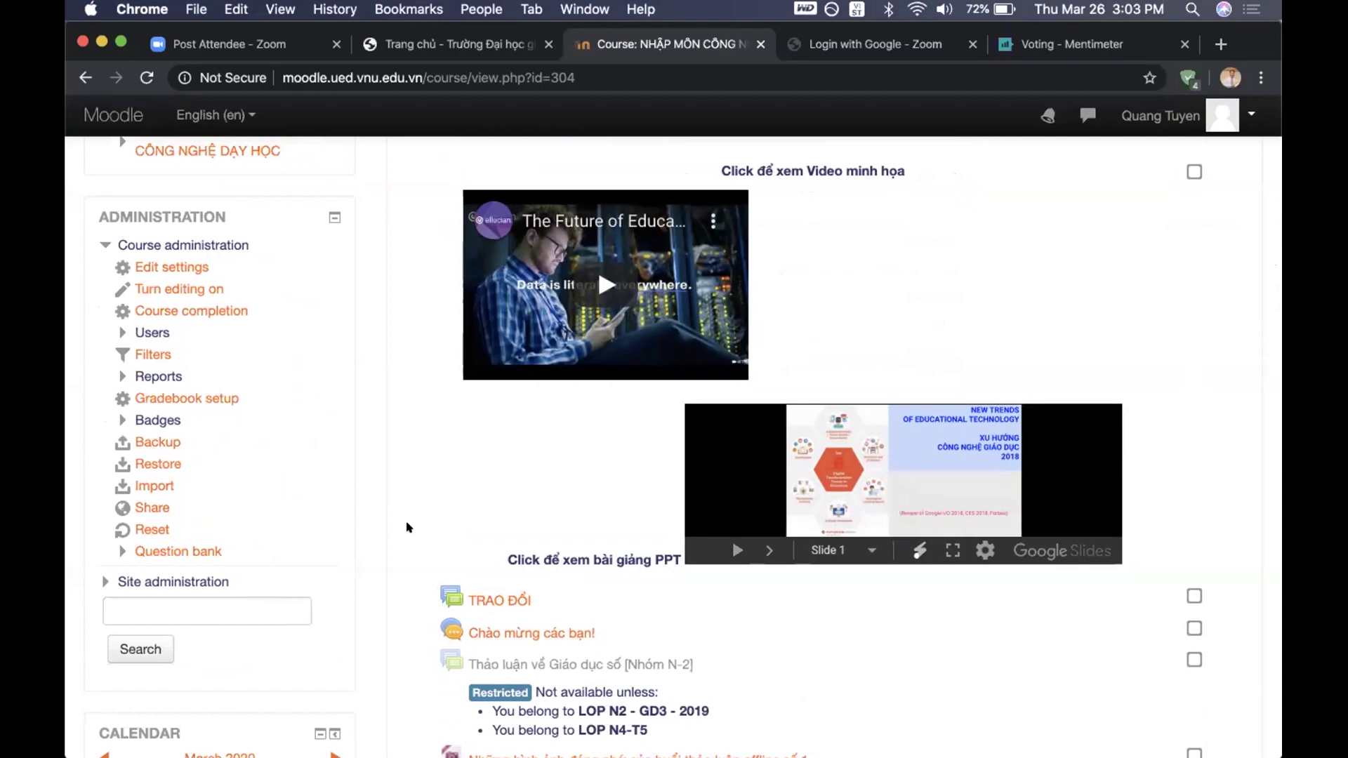
scroll(409, 527, "up", 10)
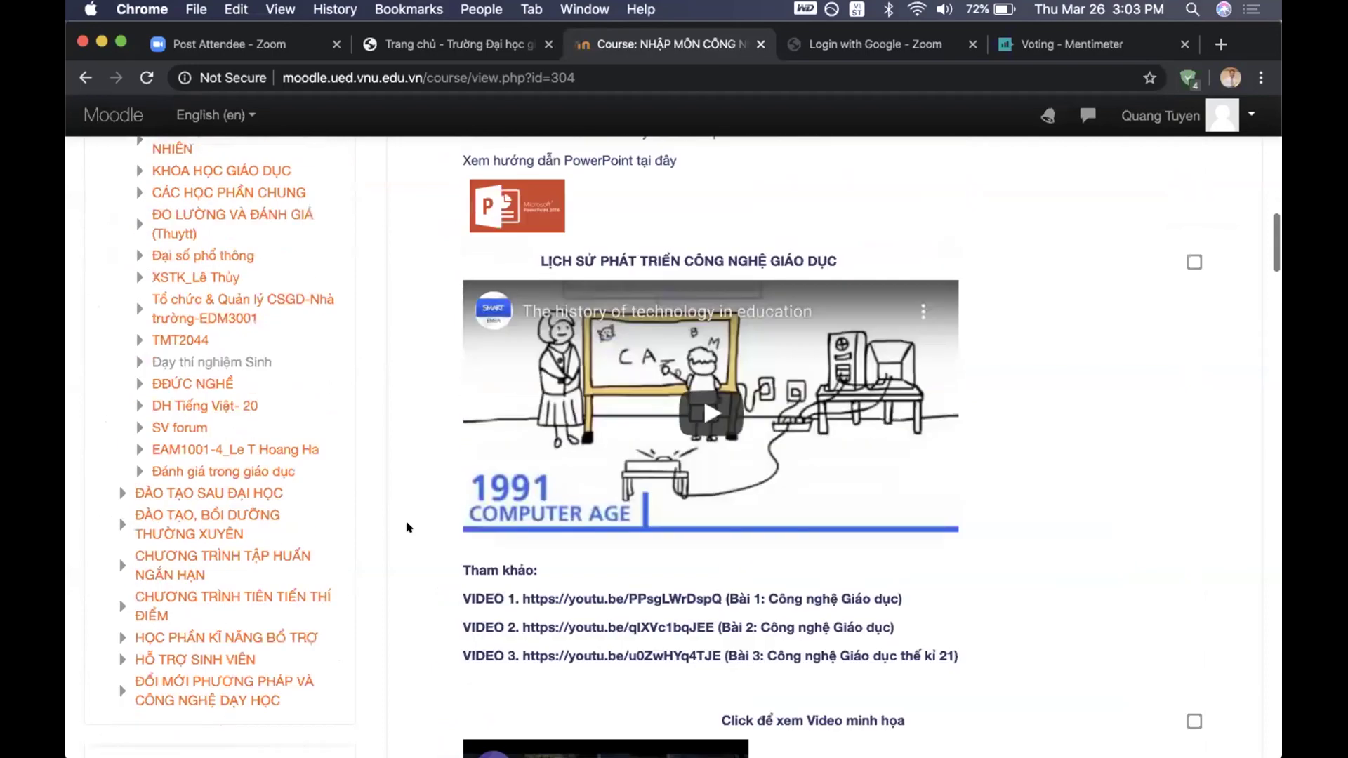
scroll(409, 527, "up", 5)
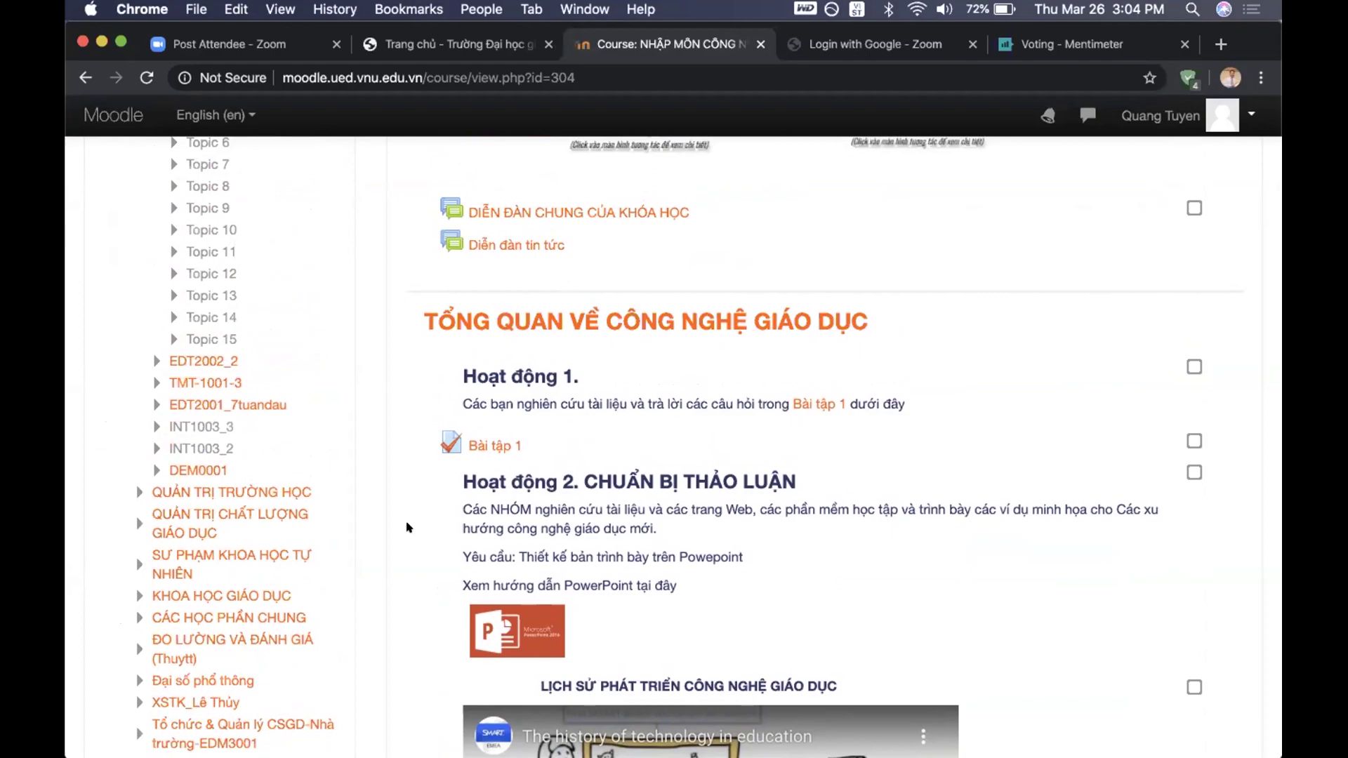
scroll(407, 527, "up", 15)
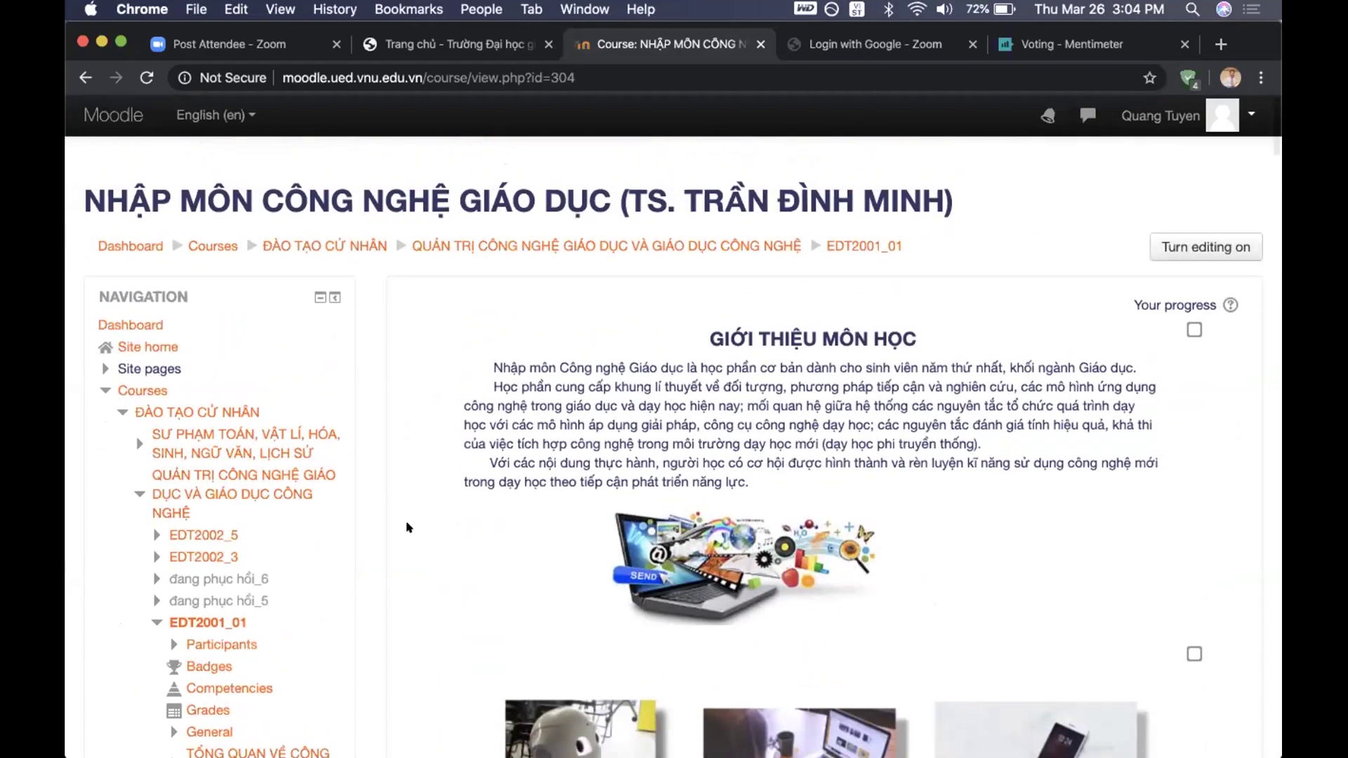
Examine the course layout from the introduction and resource images through the restricted activities to the ỨNG DỤNG CÔNG NGHỆ TRONG GIÁO DỤC, DẠY HỌC topic
scroll(374, 528, "down", 2)
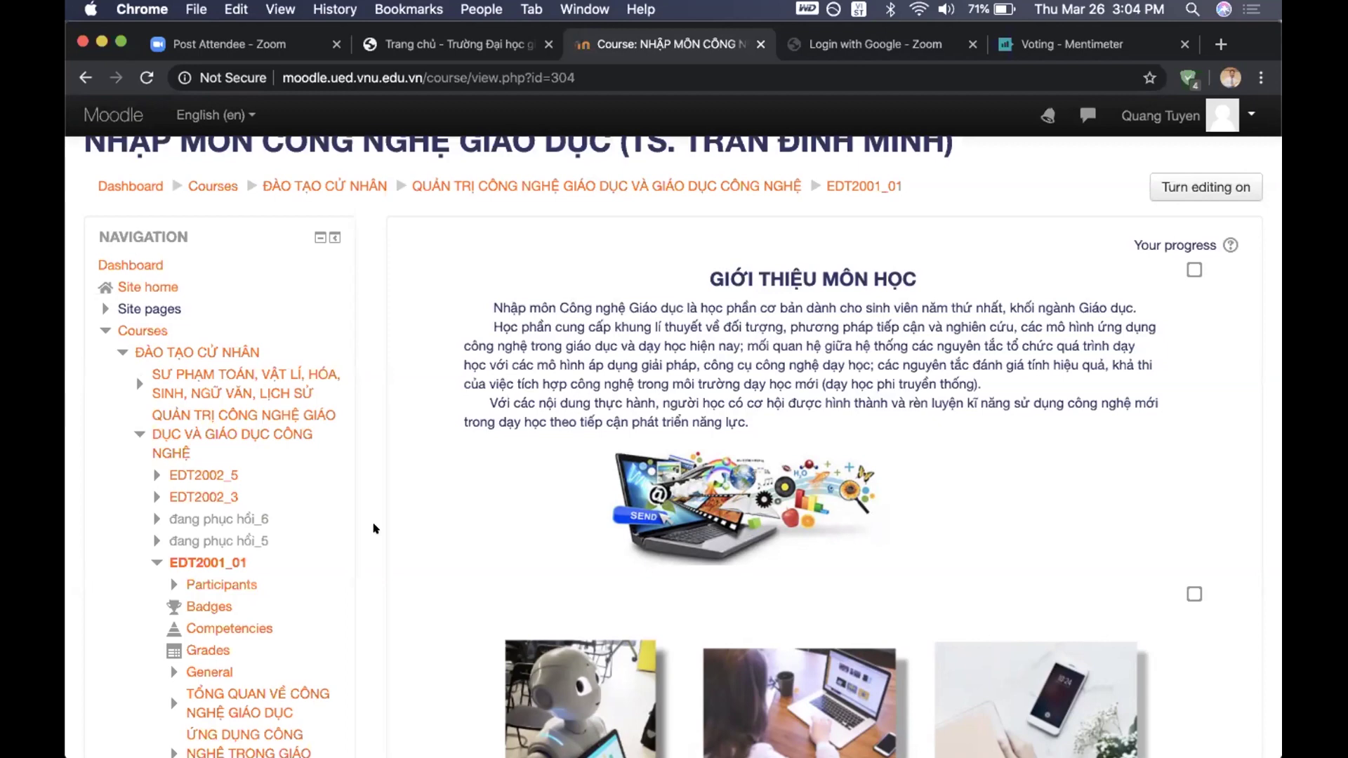
scroll(373, 529, "down", 2)
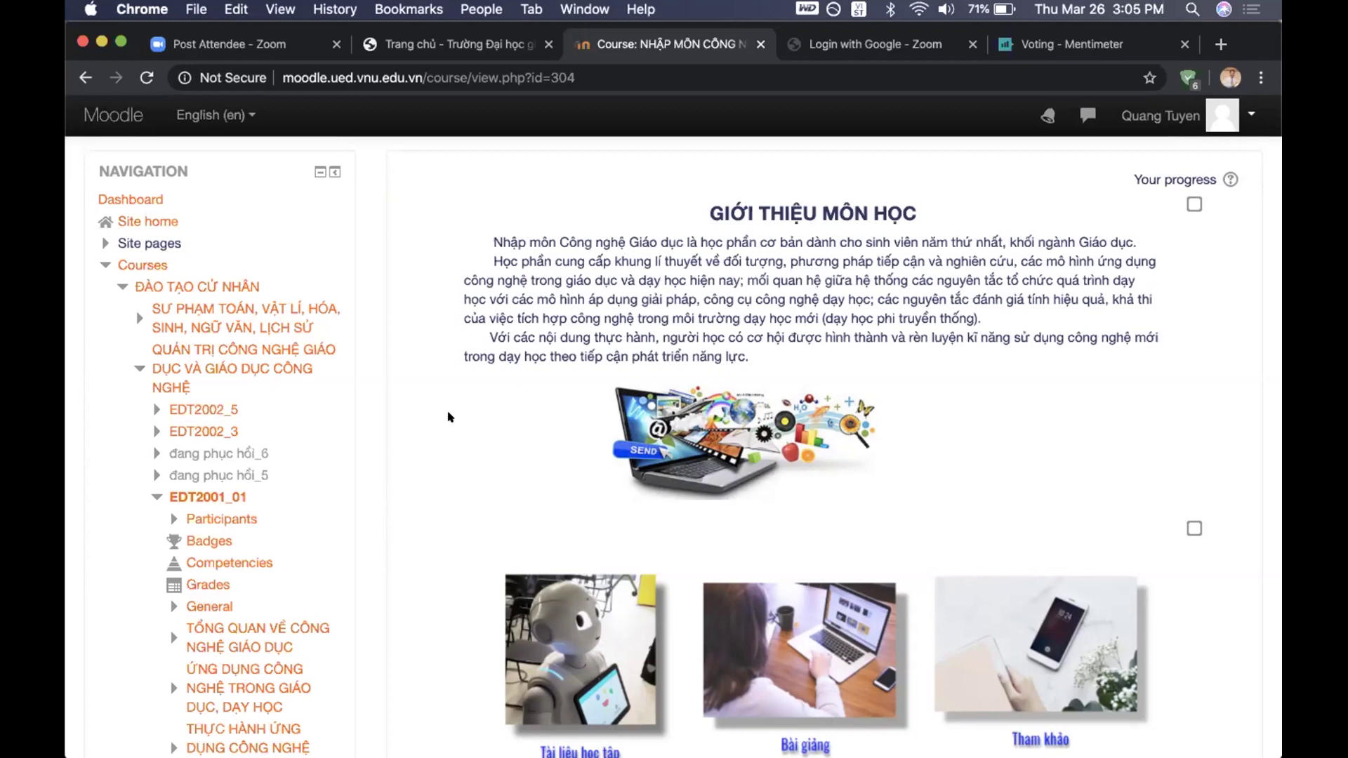
scroll(450, 417, "down", 3)
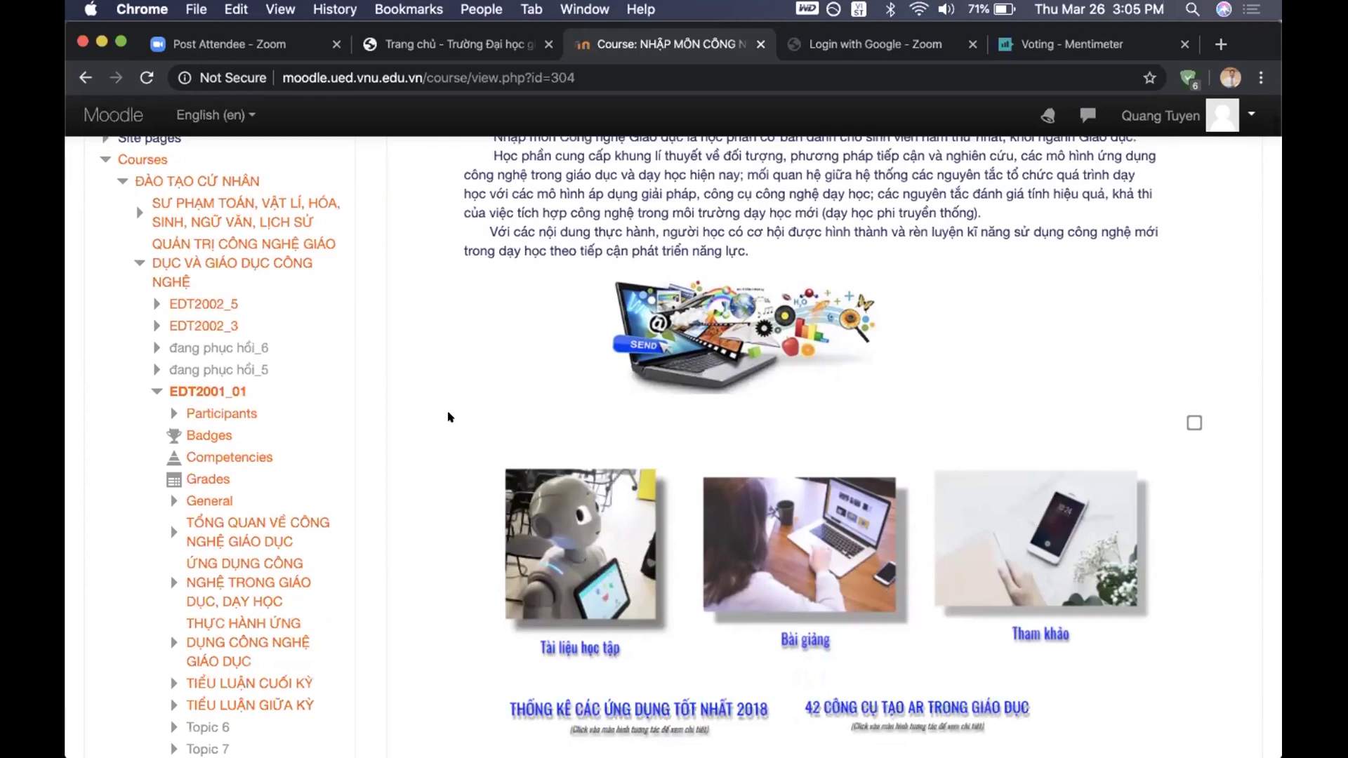
scroll(450, 417, "down", 5)
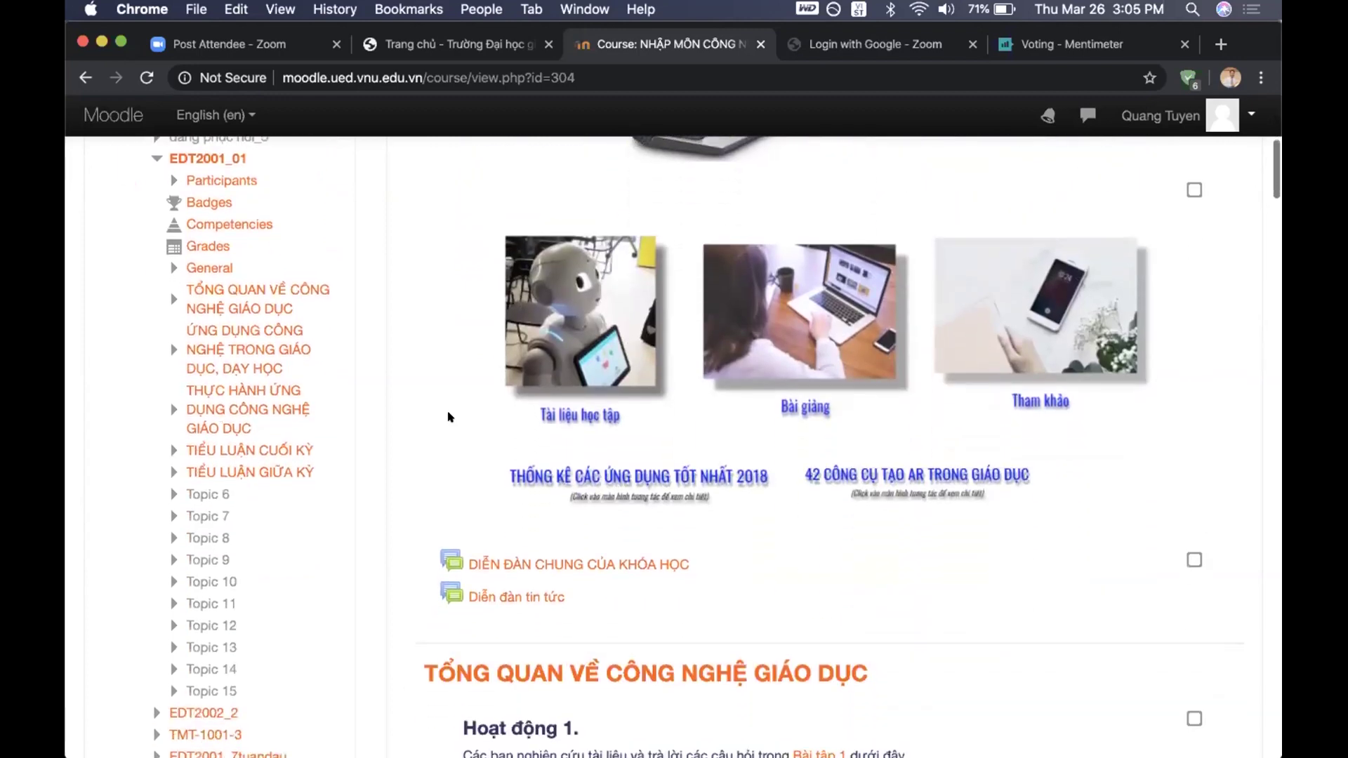
scroll(450, 417, "down", 6)
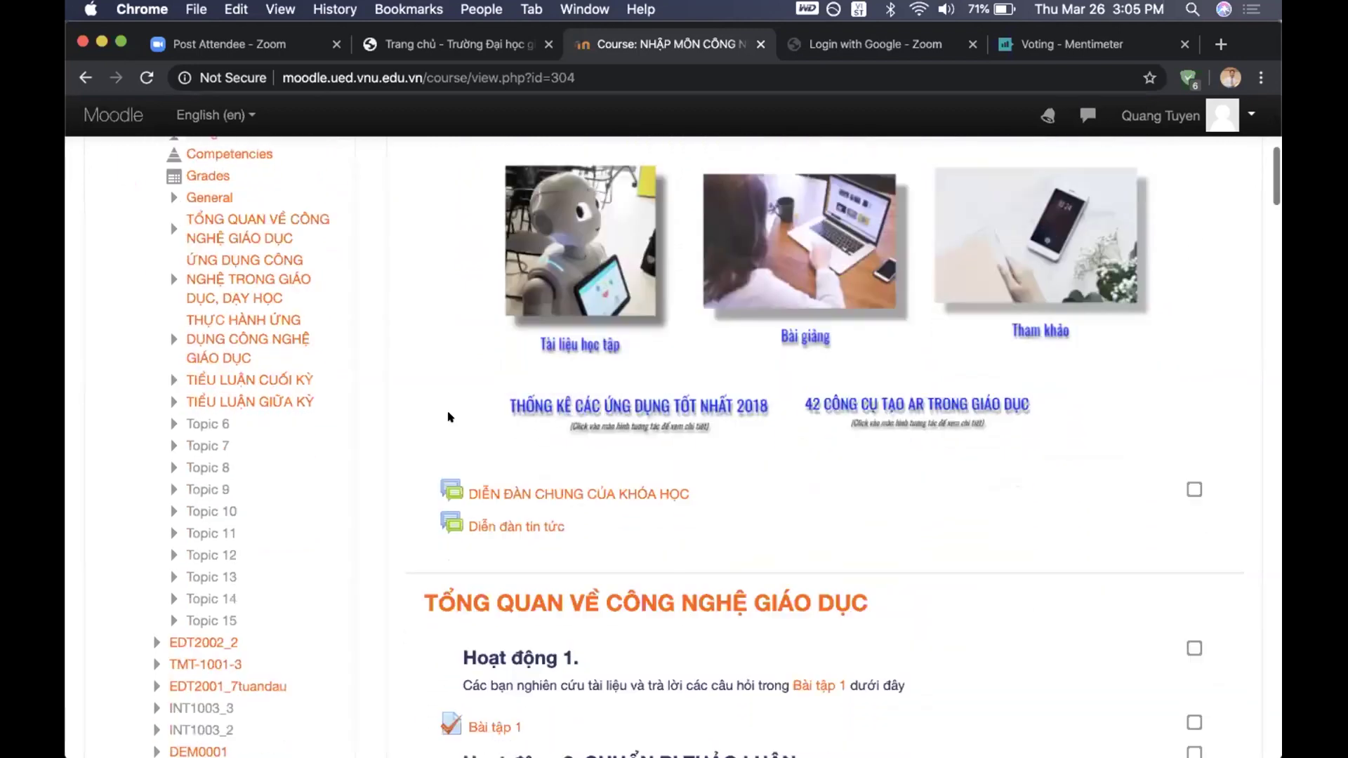
scroll(451, 417, "down", 3)
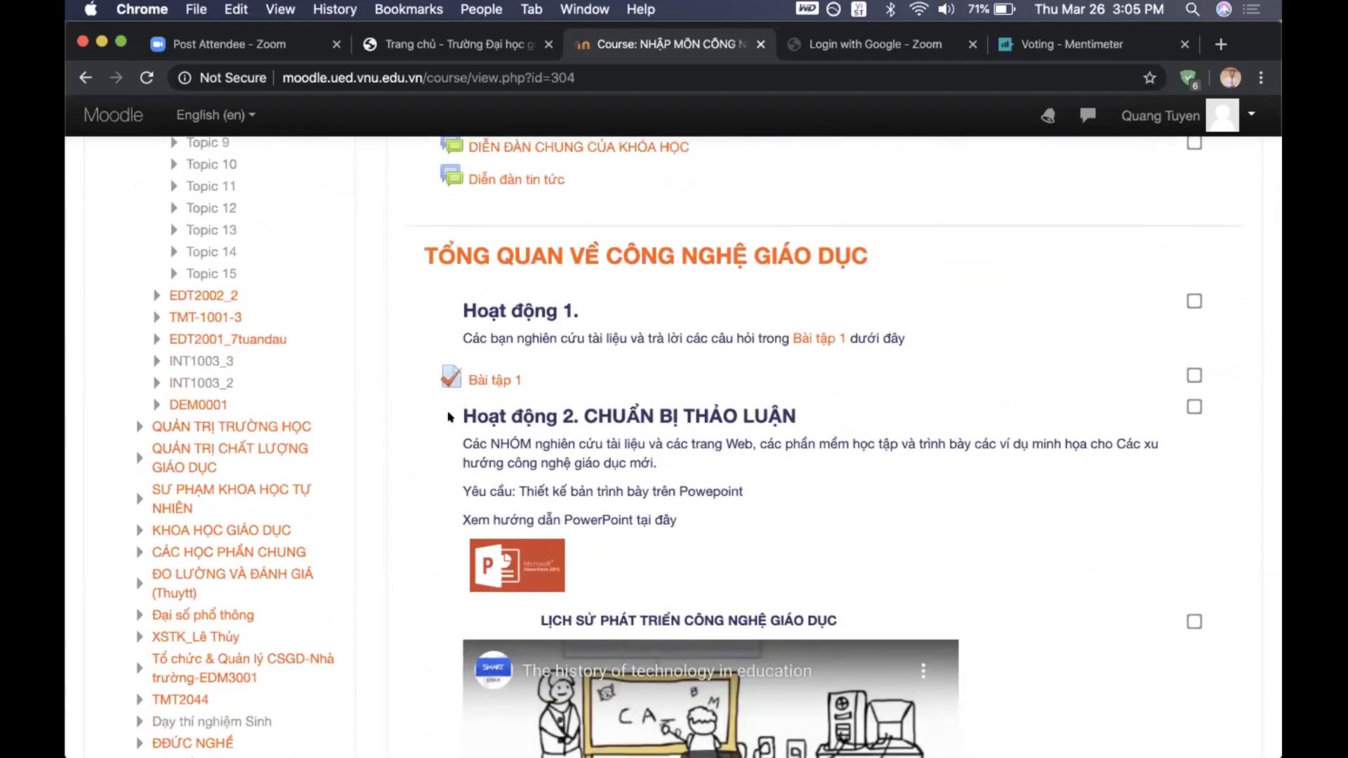
scroll(450, 417, "down", 13)
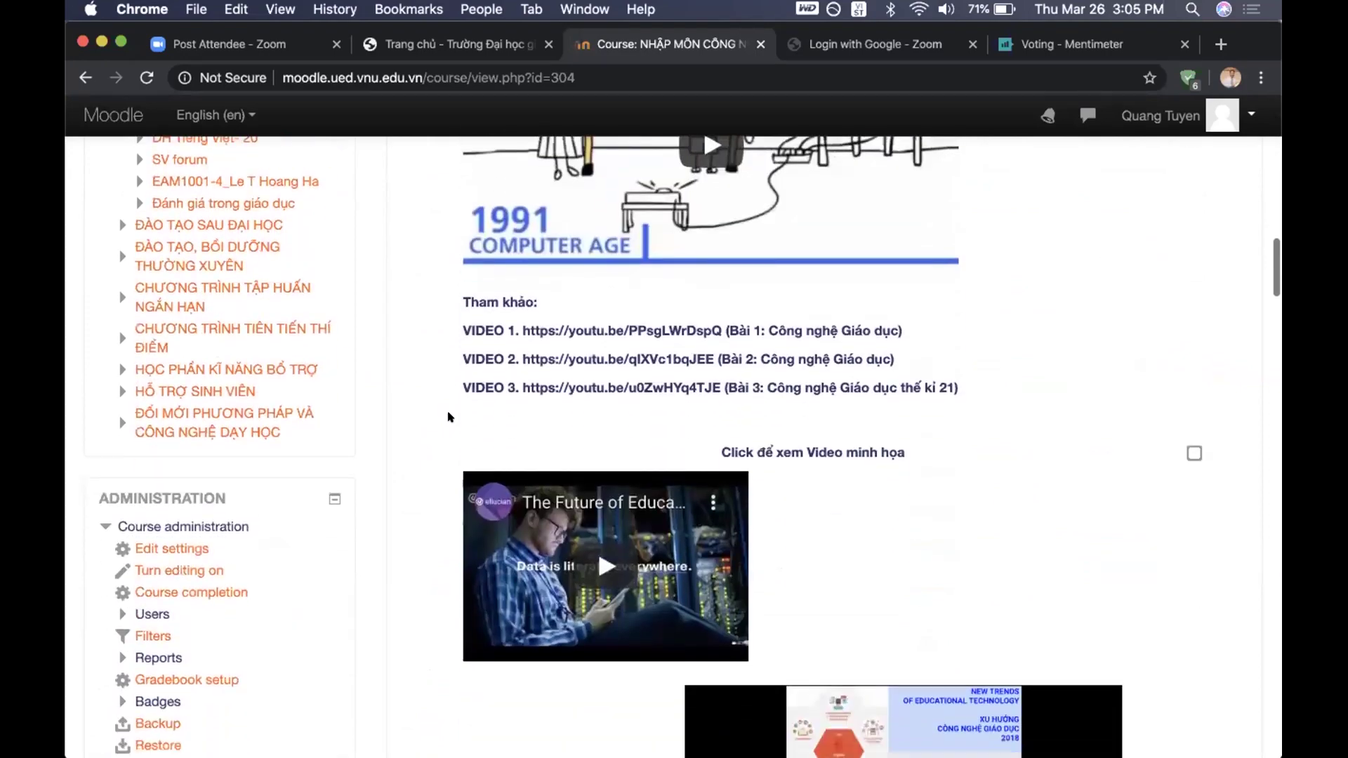
scroll(450, 417, "down", 20)
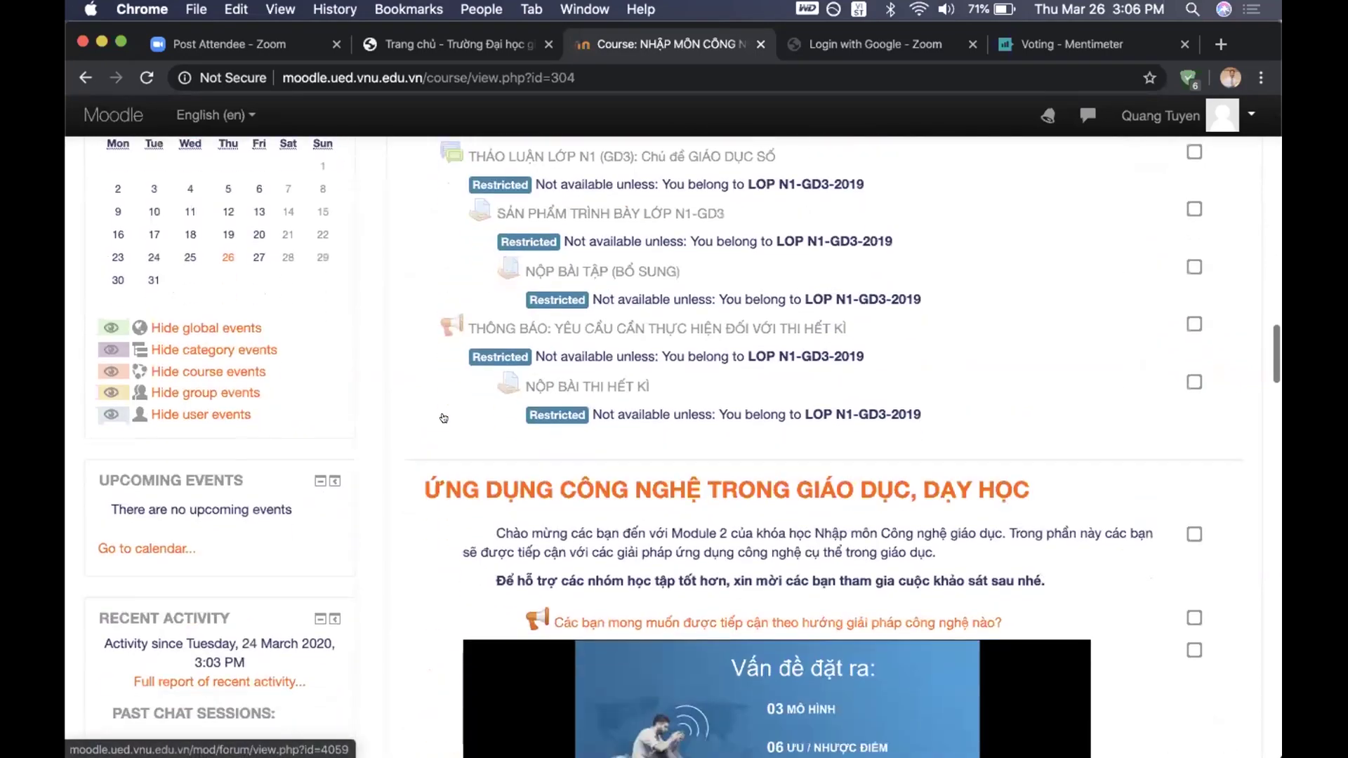
scroll(443, 418, "down", 1)
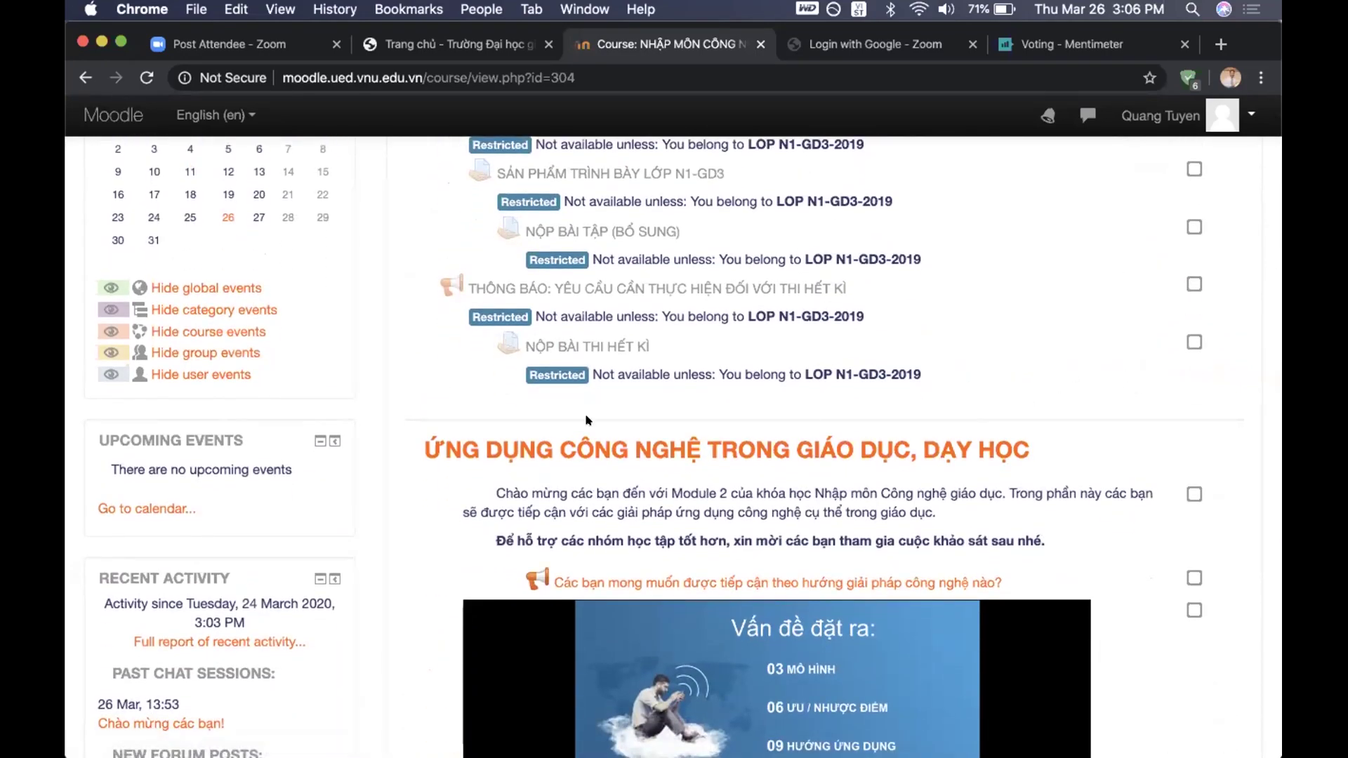
Turn on editing for the course and look through the editable content to the end of the TỔNG QUAN VỀ CÔNG NGHỆ GIÁO DỤC topic
scroll(1029, 392, "up", 5)
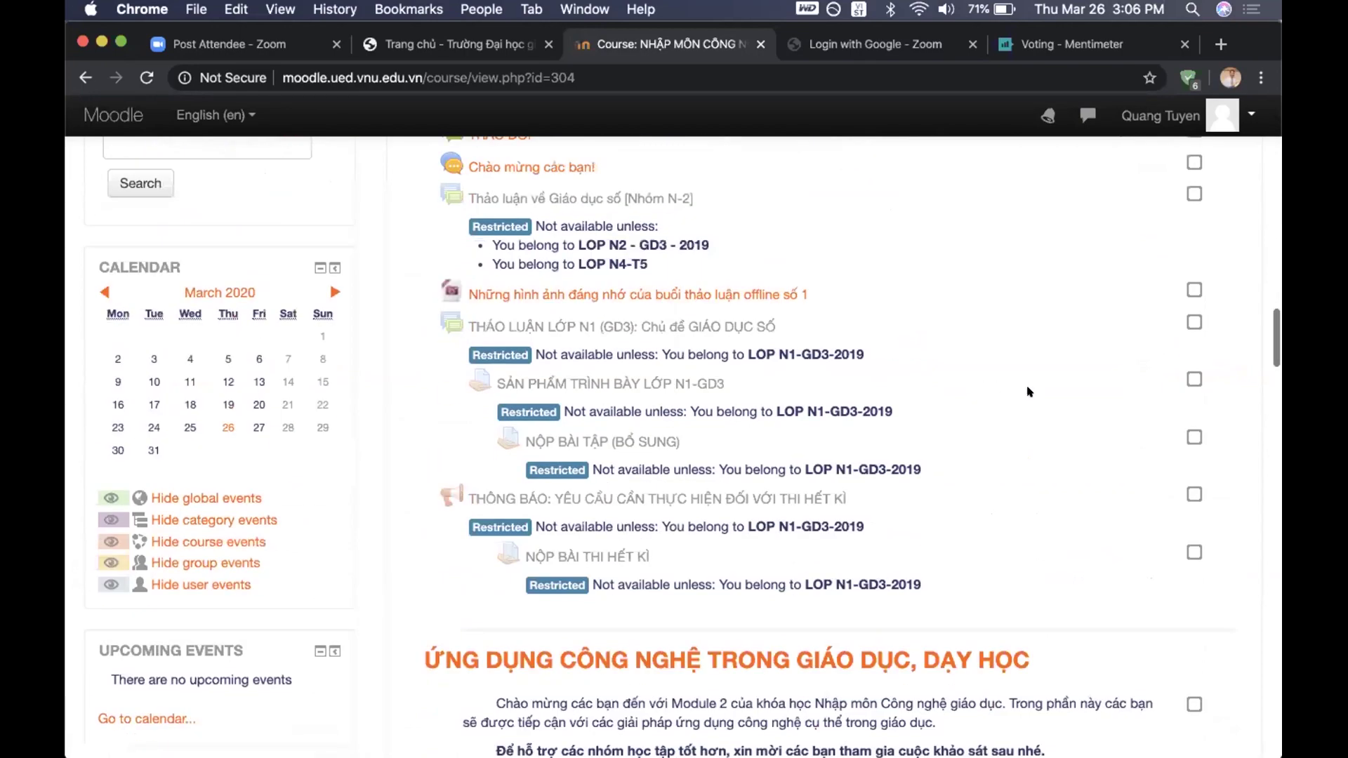
scroll(1029, 391, "up", 20)
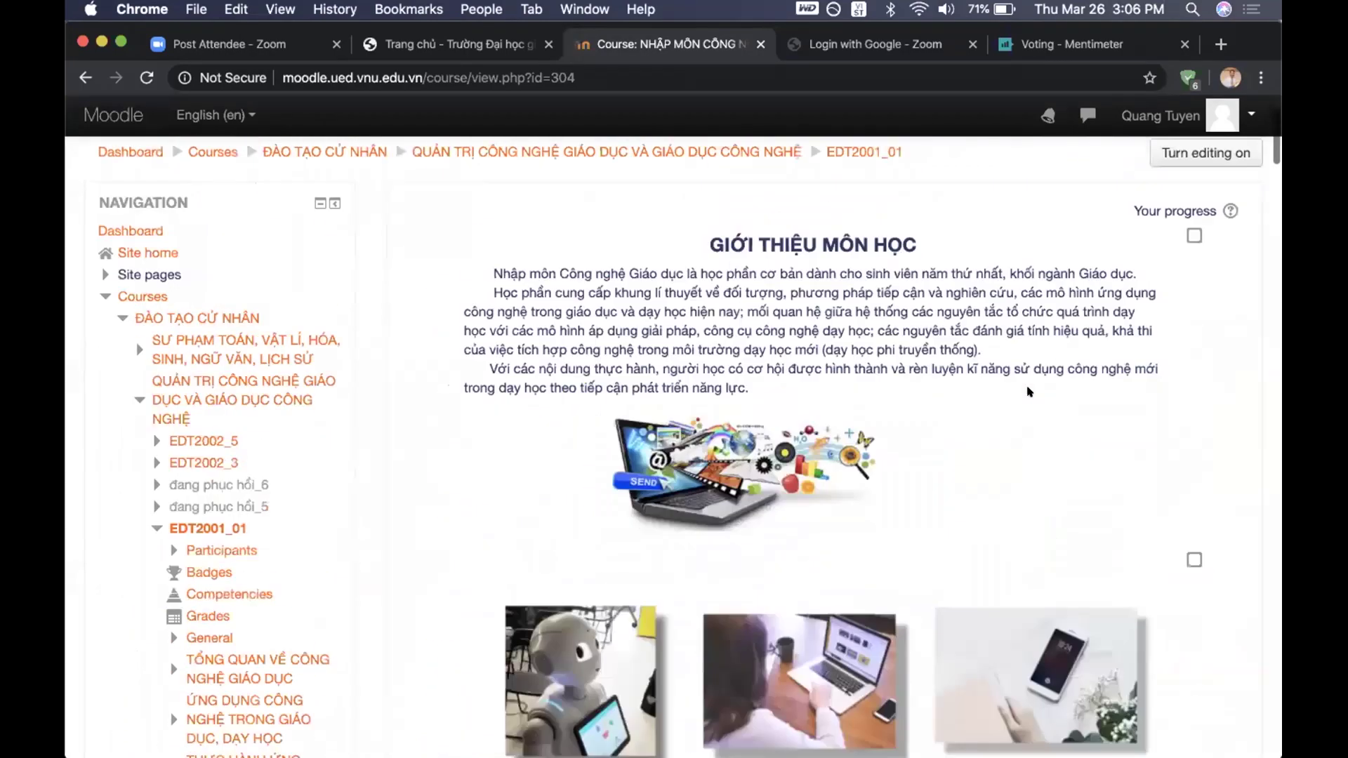
scroll(1029, 391, "up", 3)
left_click(1188, 249)
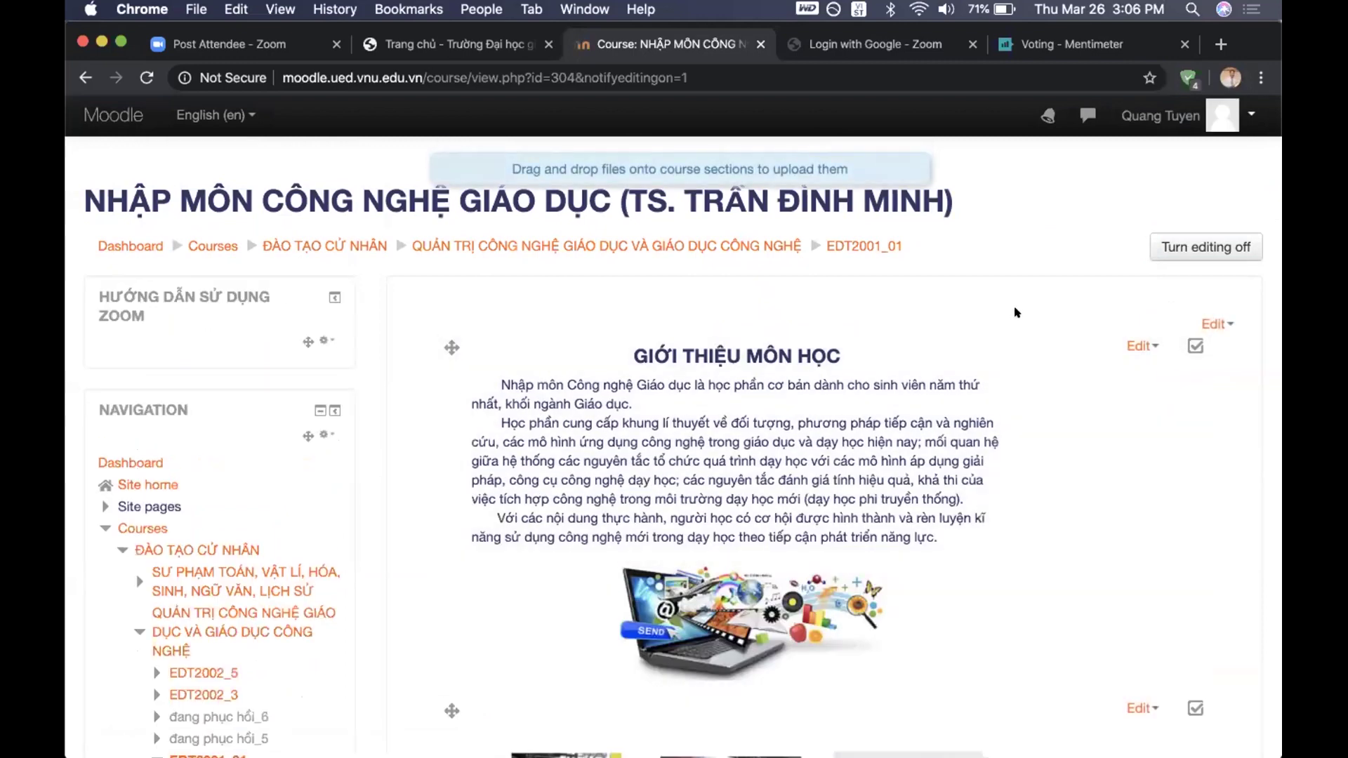
scroll(1016, 312, "down", 10)
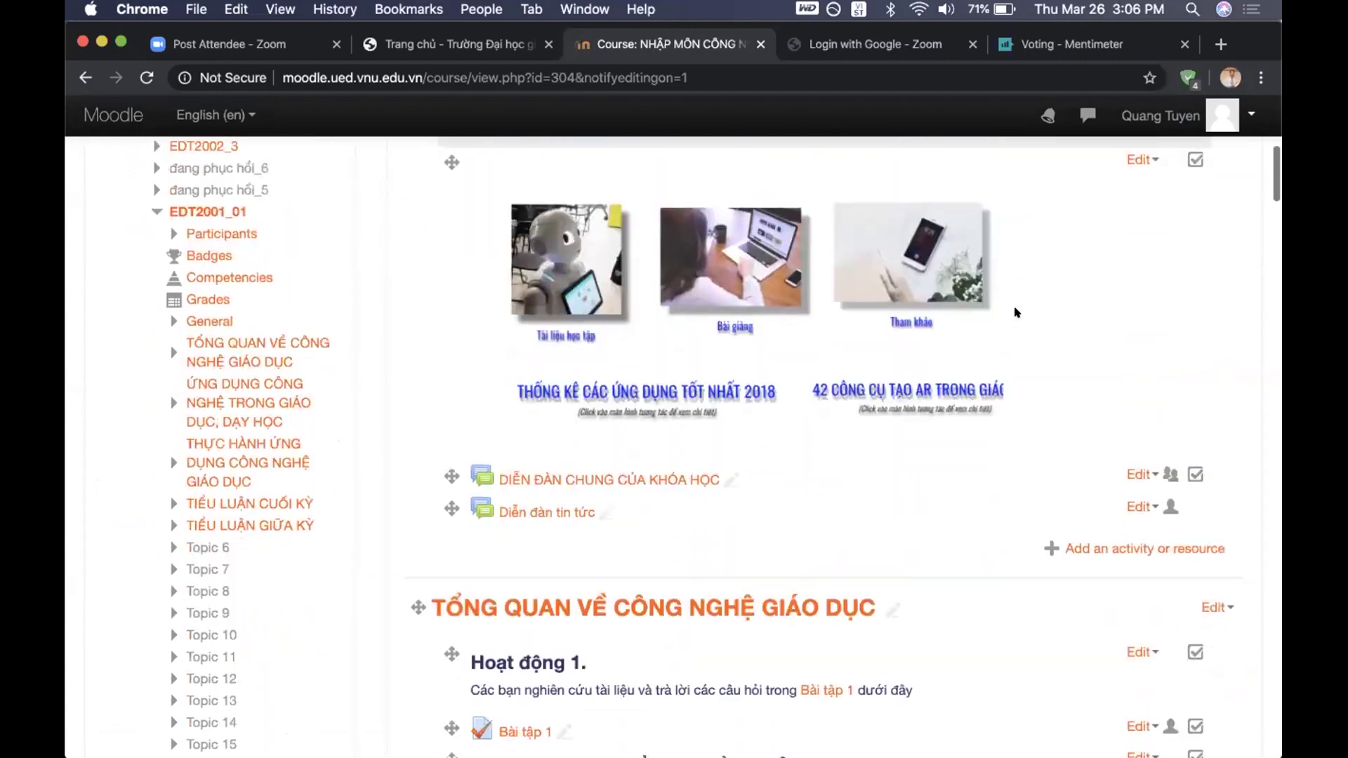
scroll(1016, 313, "down", 10)
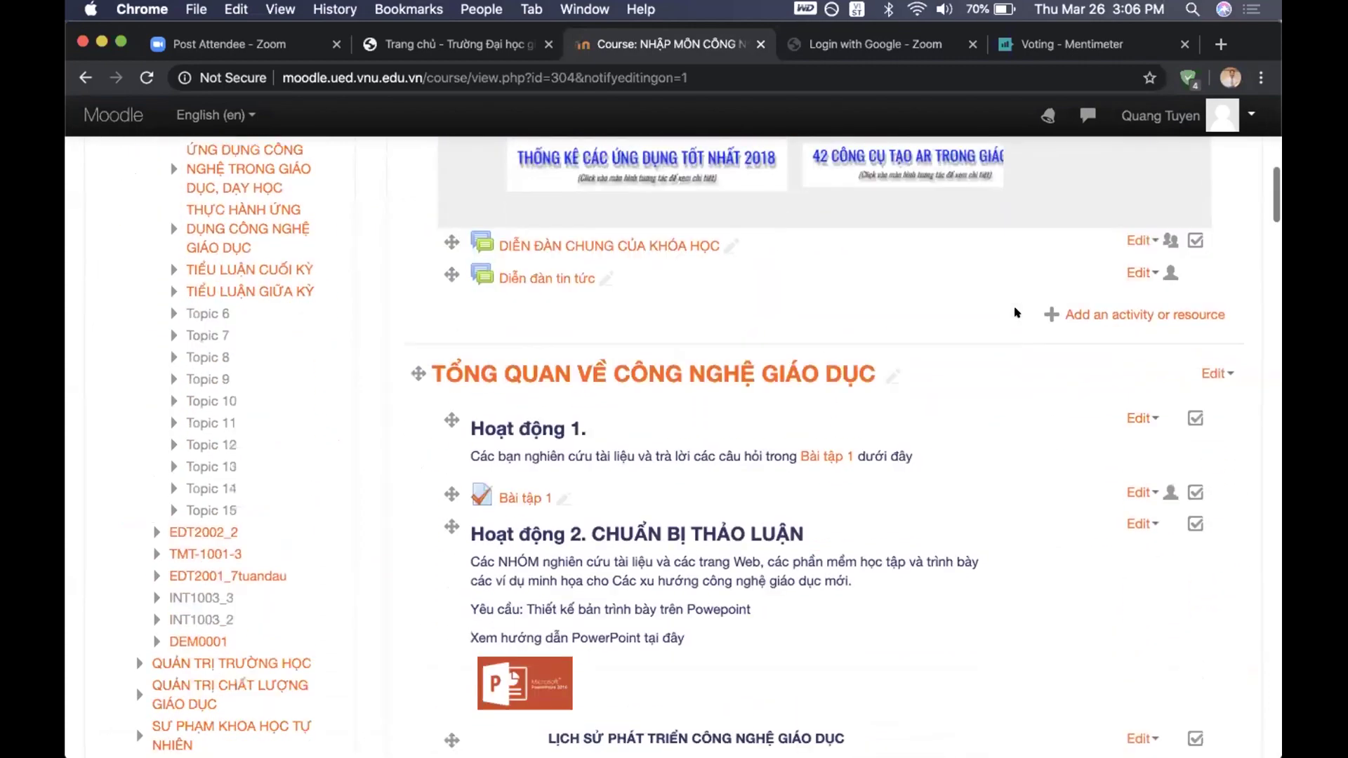
scroll(1016, 313, "down", 10)
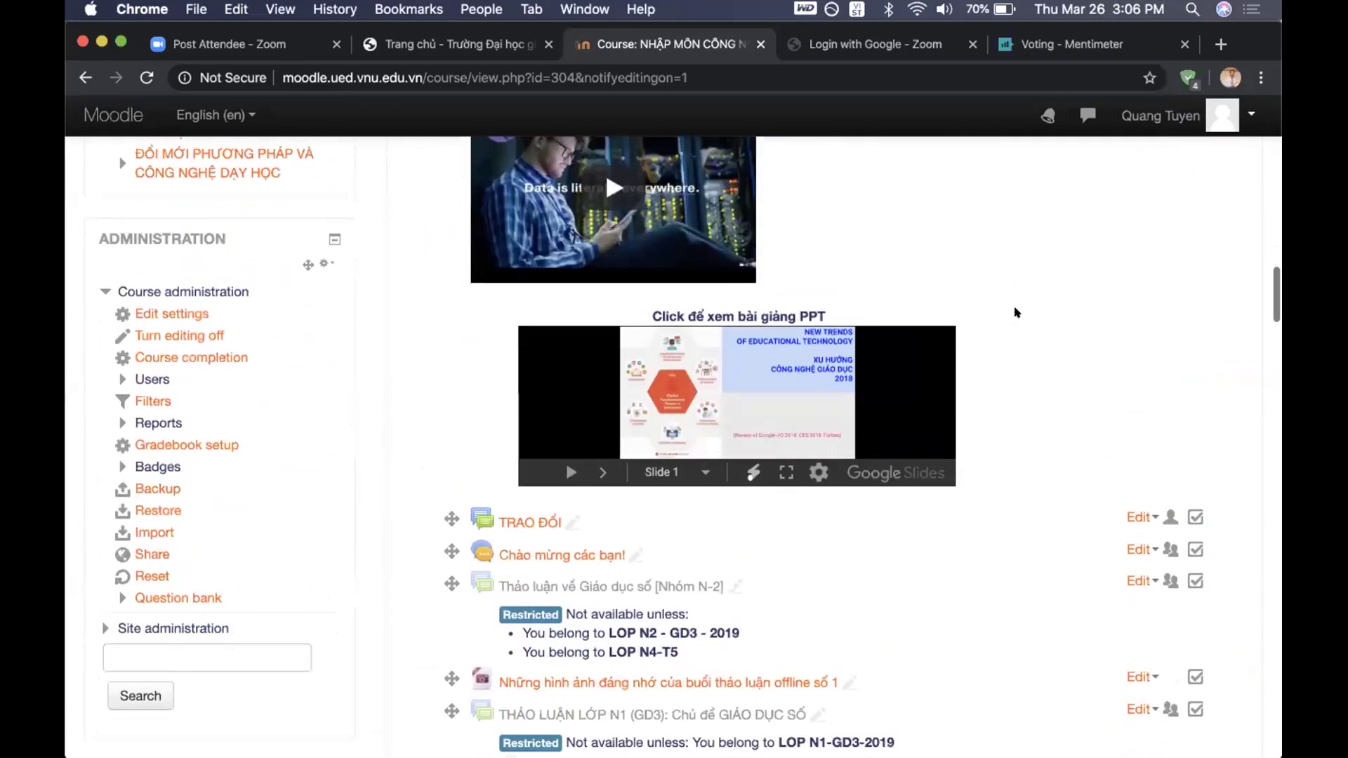
scroll(1016, 312, "down", 5)
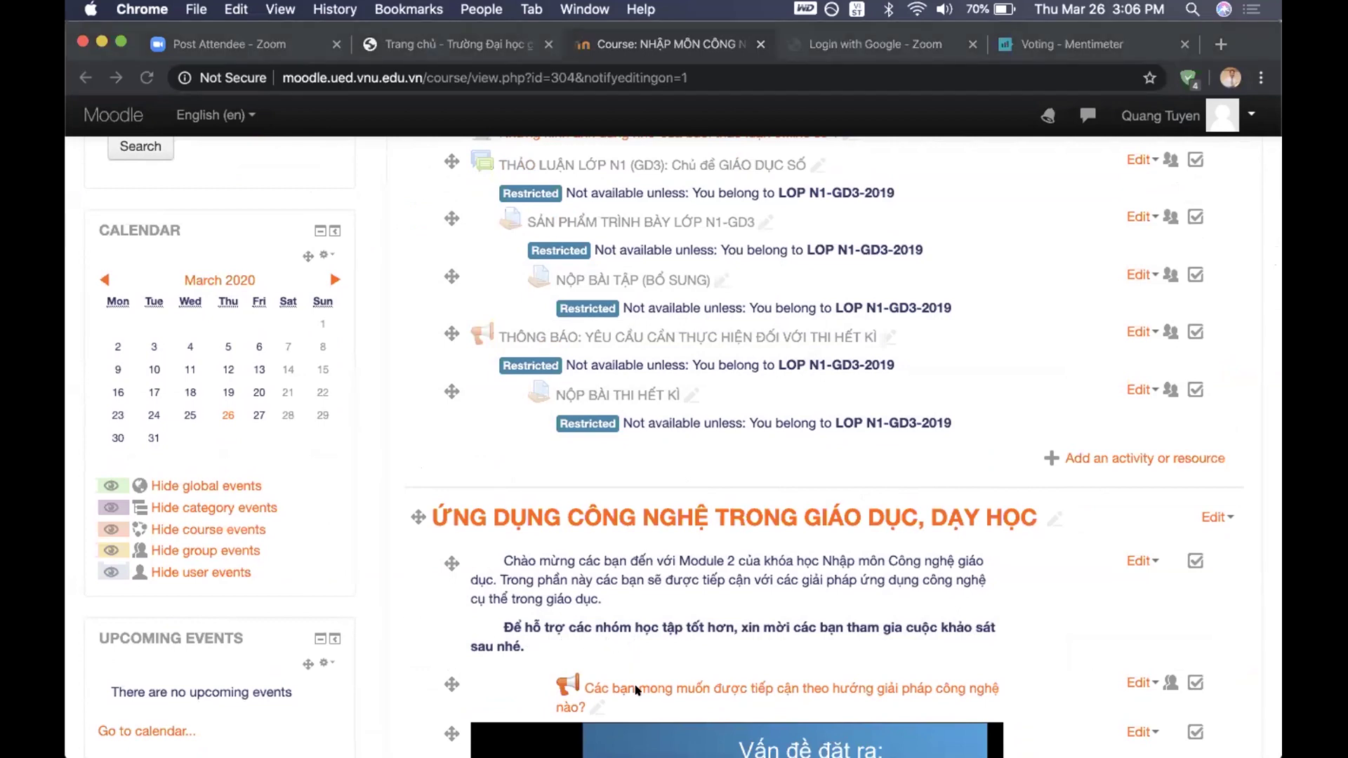
Mark the link for adding an activity or resource to the TỔNG QUAN VỀ CÔNG NGHỆ GIÁO DỤC topic with a Zoom annotation arrow
left_click(969, 444)
left_click(978, 451)
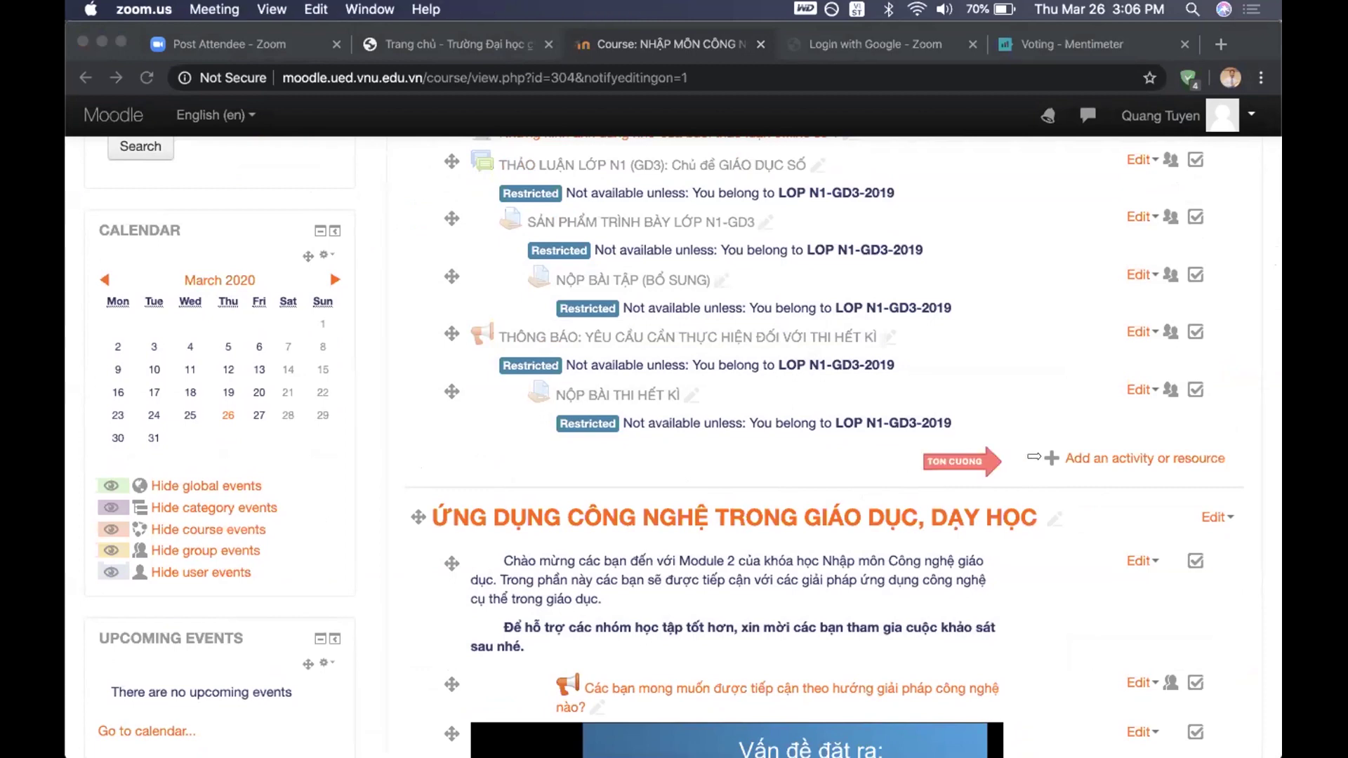
left_click_drag(986, 461, 1030, 462)
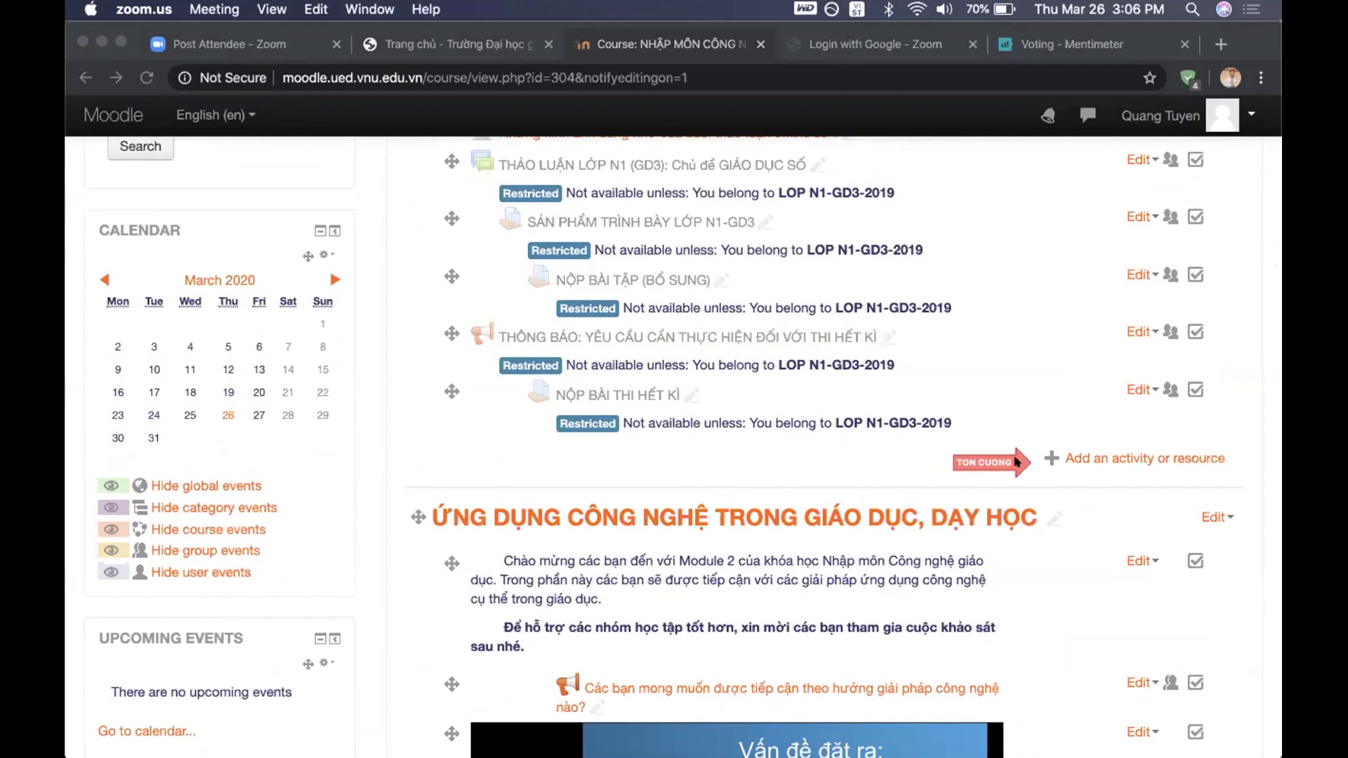
left_click(1083, 460)
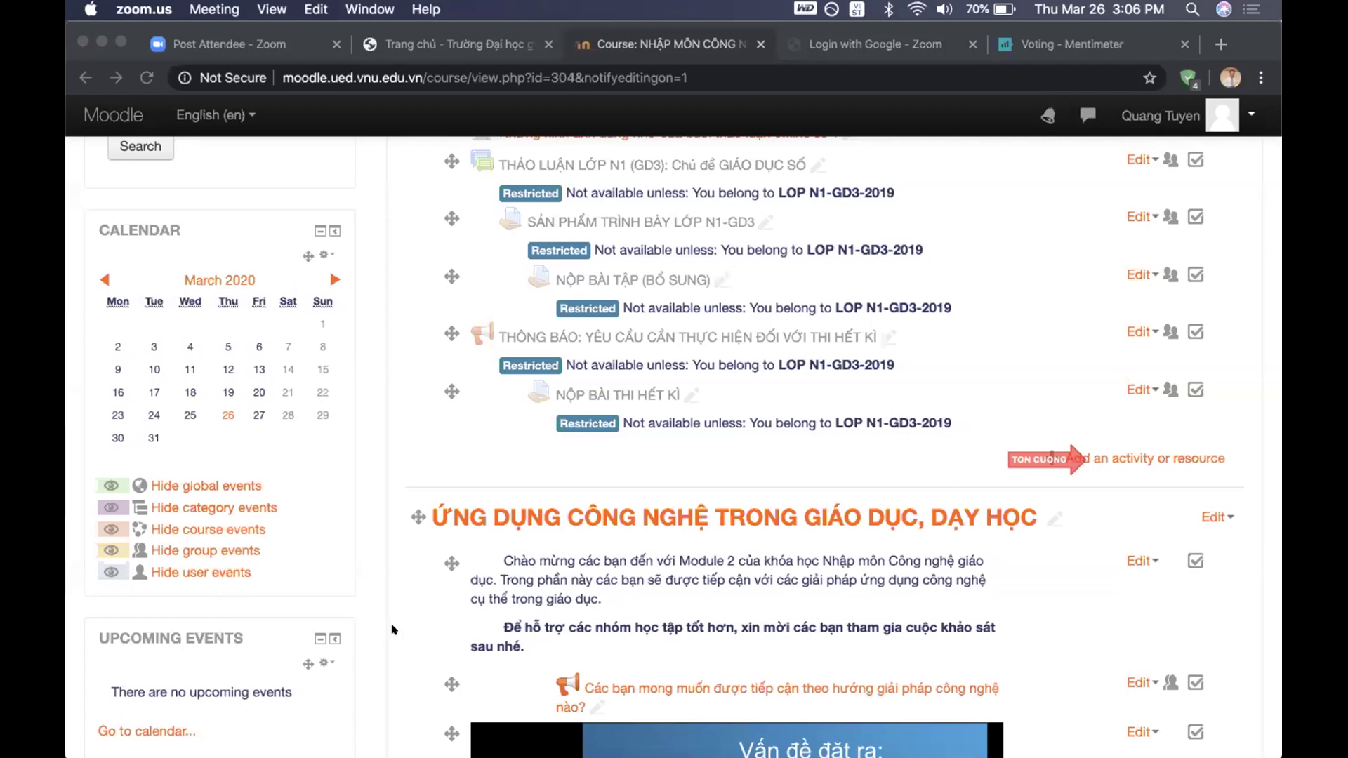
Open the activity and resource chooser for the TỔNG QUAN VỀ CÔNG NGHỆ GIÁO DỤC topic, reposition it and look through its activities and resources
left_click(1133, 452)
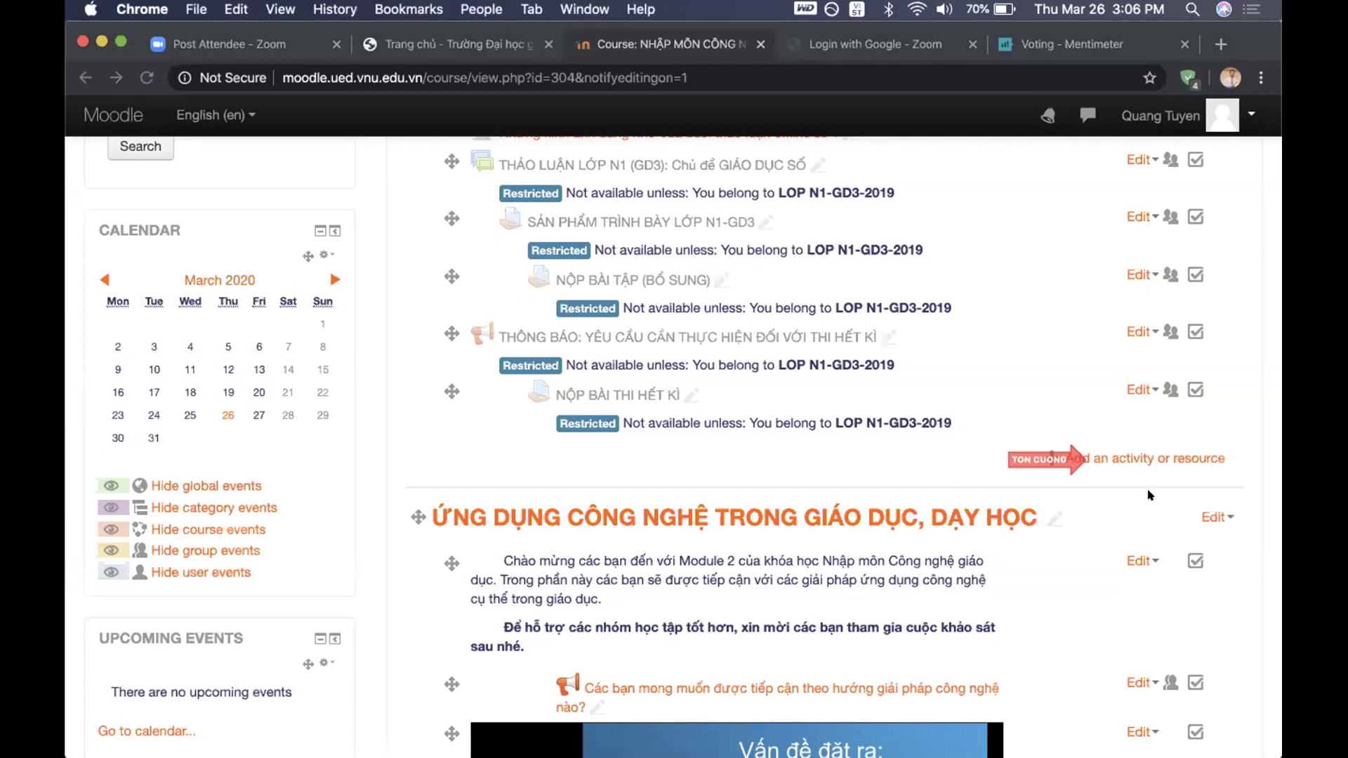
left_click(1131, 458)
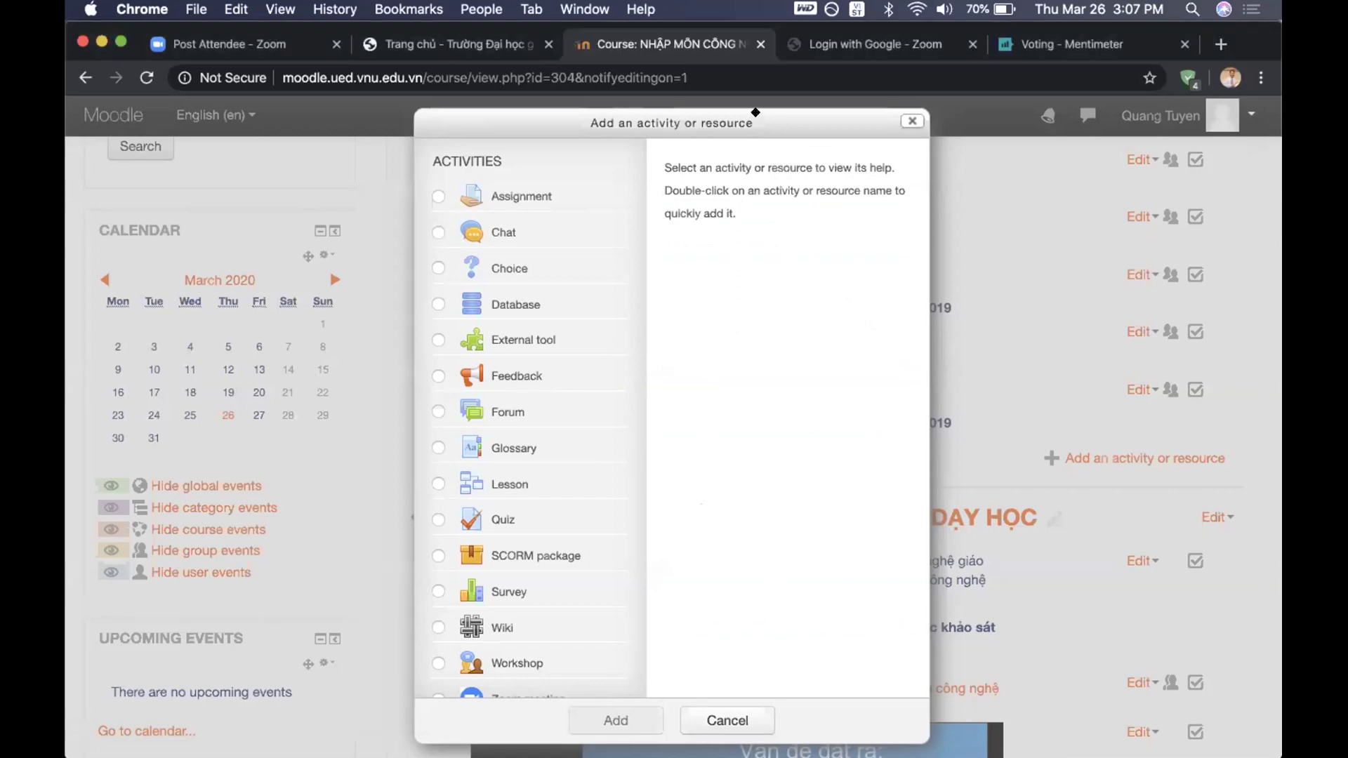
mouse_move(756, 115)
left_mouse_down()
mouse_move(747, 79)
mouse_move(732, 111)
left_mouse_up()
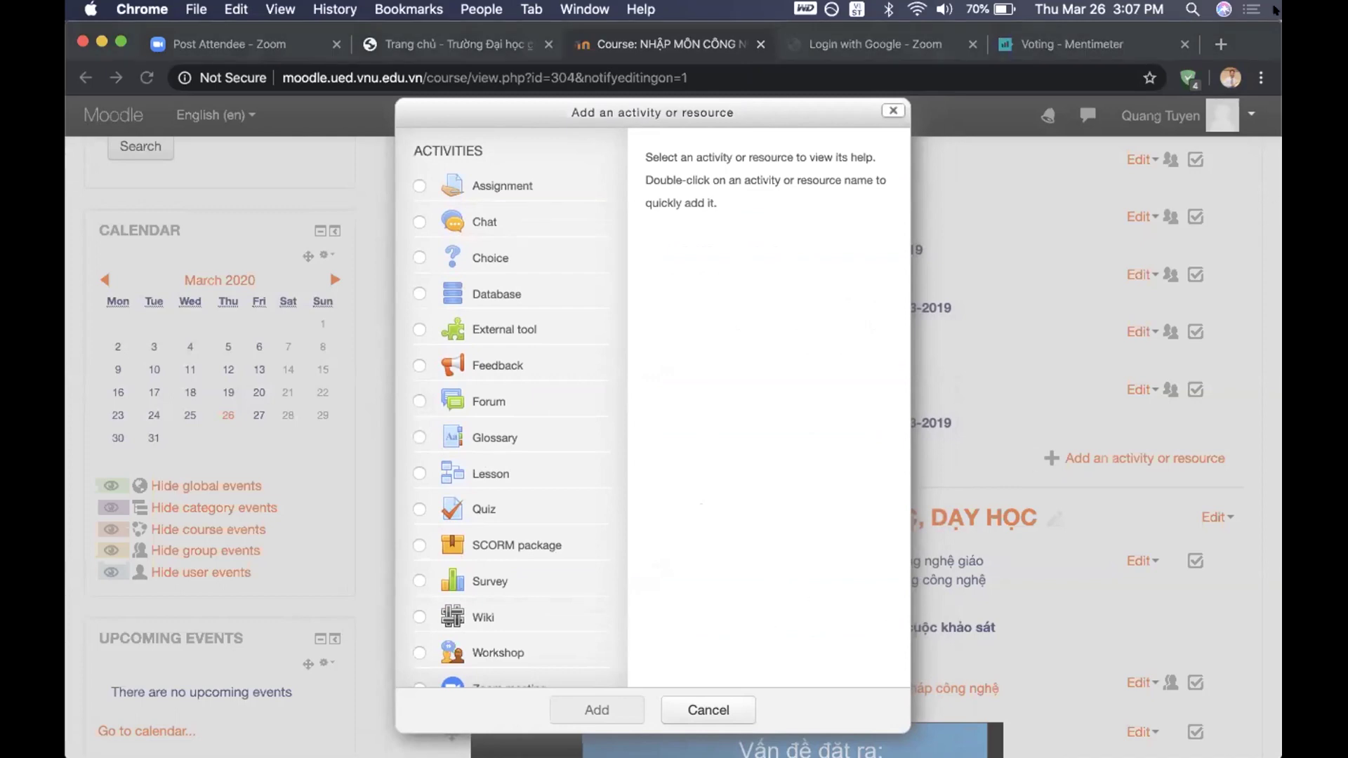
left_click_drag(554, 111, 448, 106)
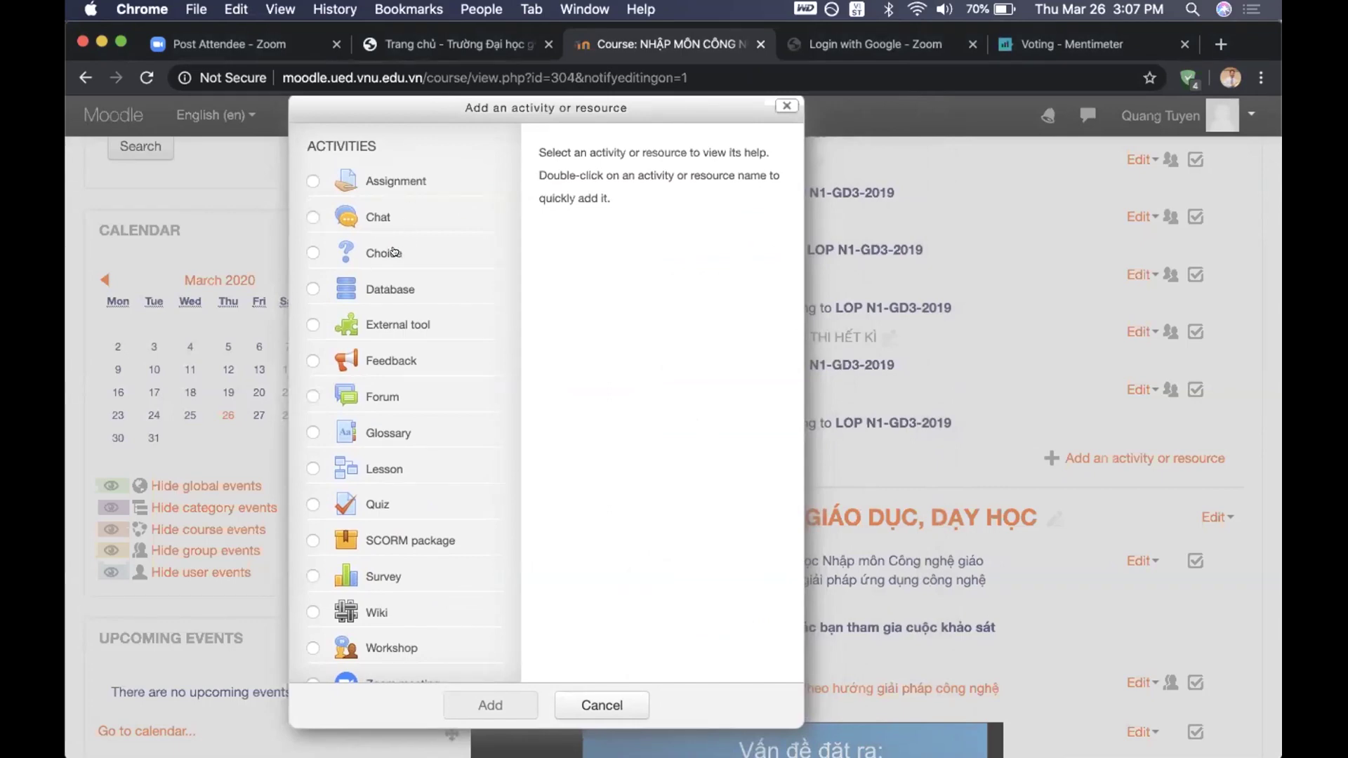
scroll(460, 333, "down", 3)
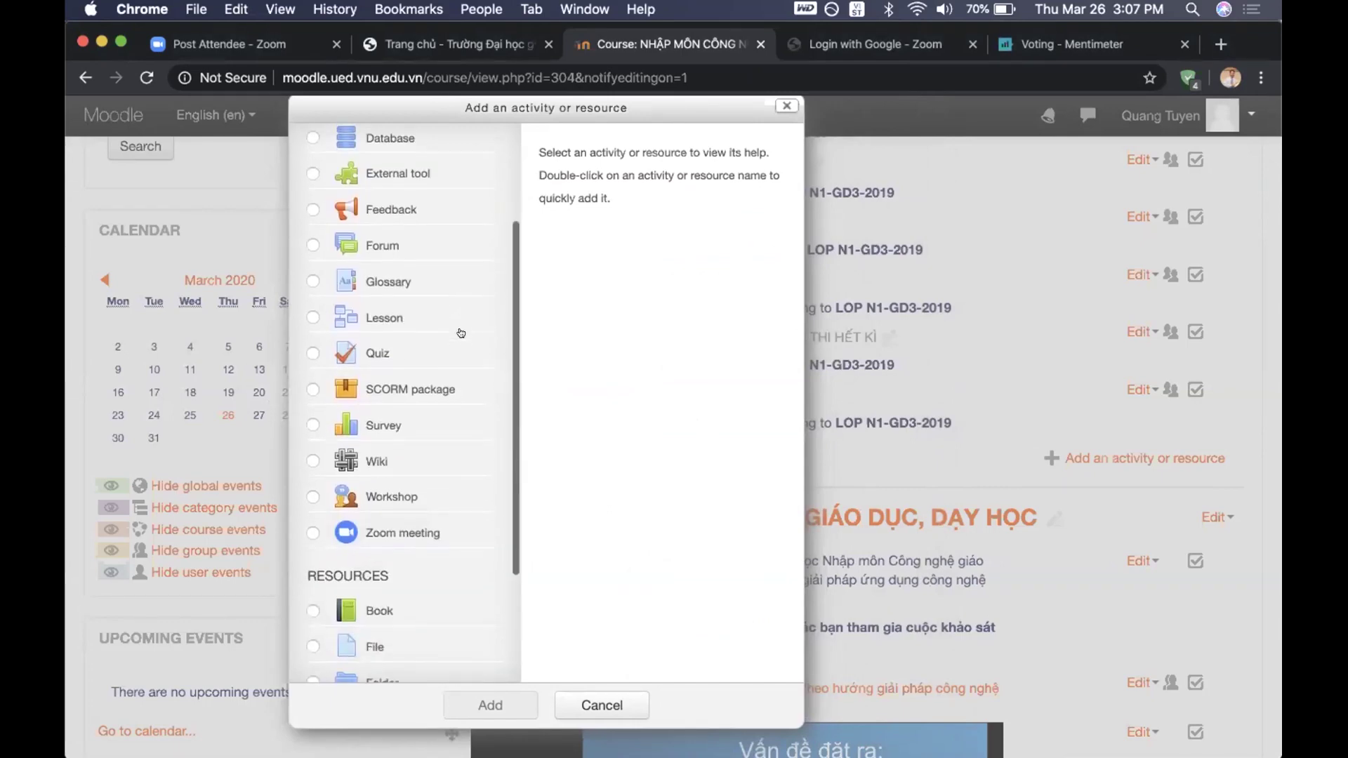
scroll(460, 333, "down", 3)
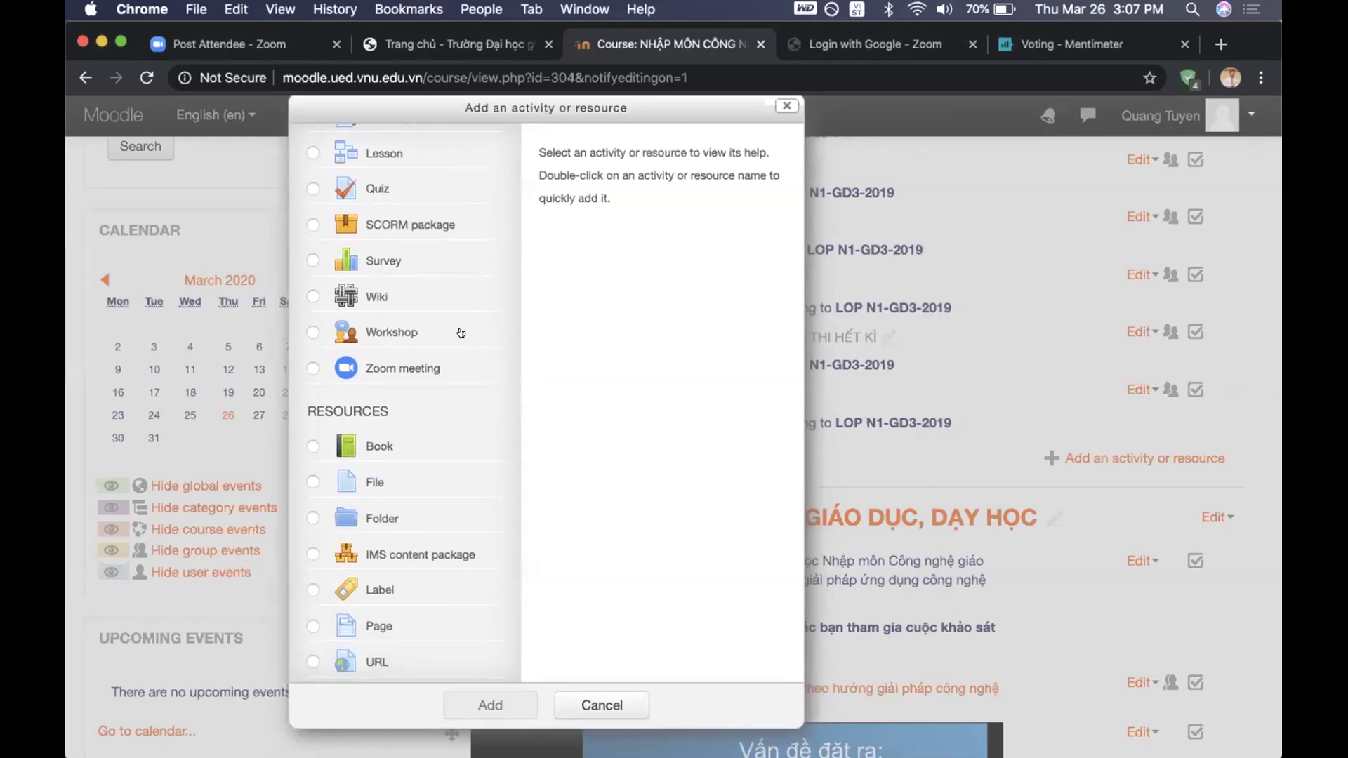
scroll(461, 333, "up", 6)
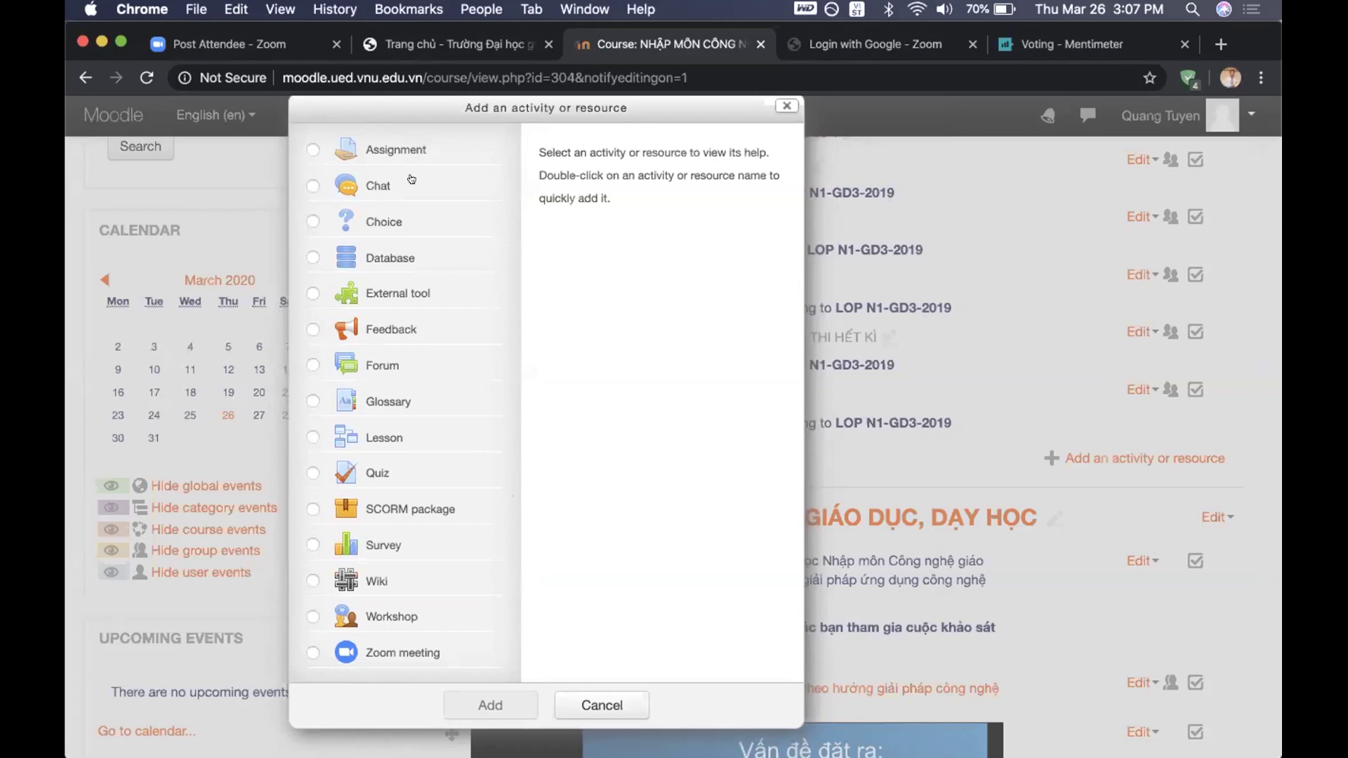
Read the chooser's description of the Assignment activity and look over the other activity types
left_click(309, 148)
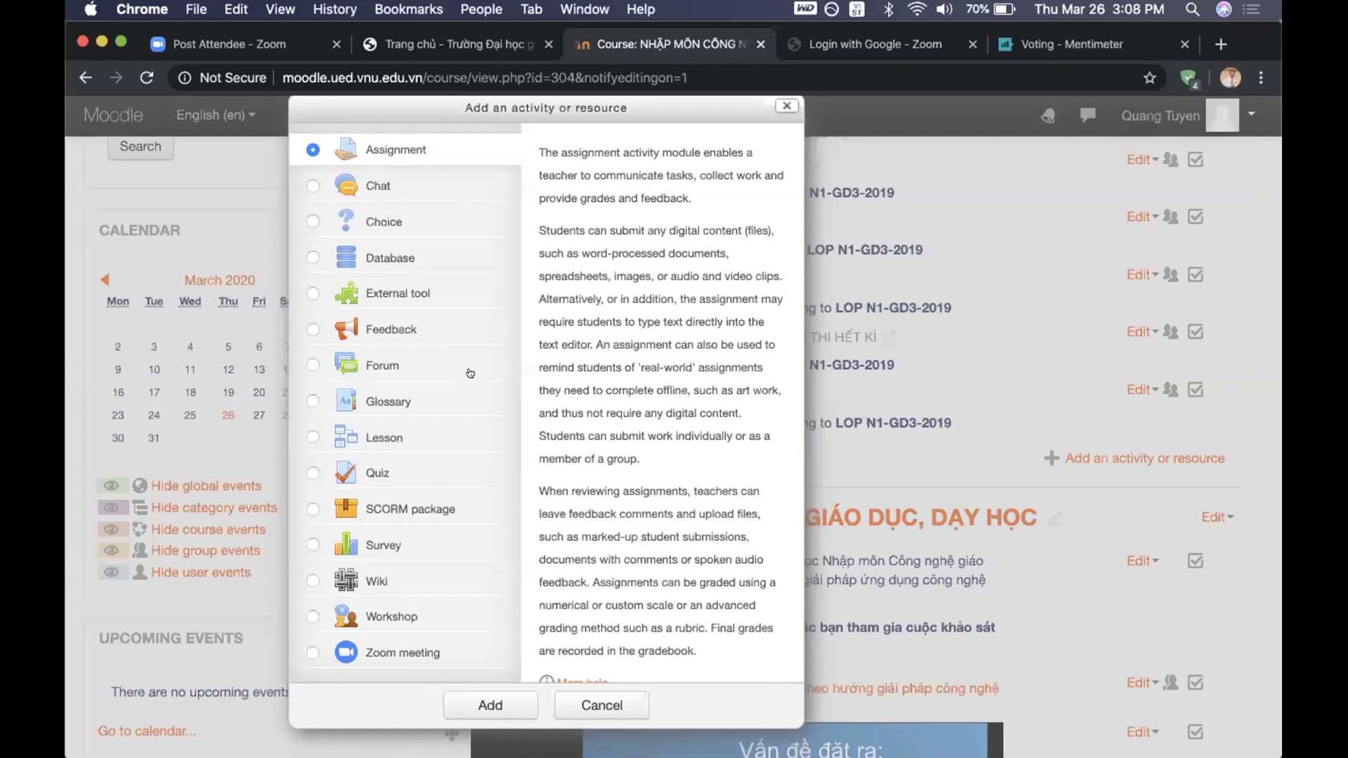
scroll(470, 373, "down", 3)
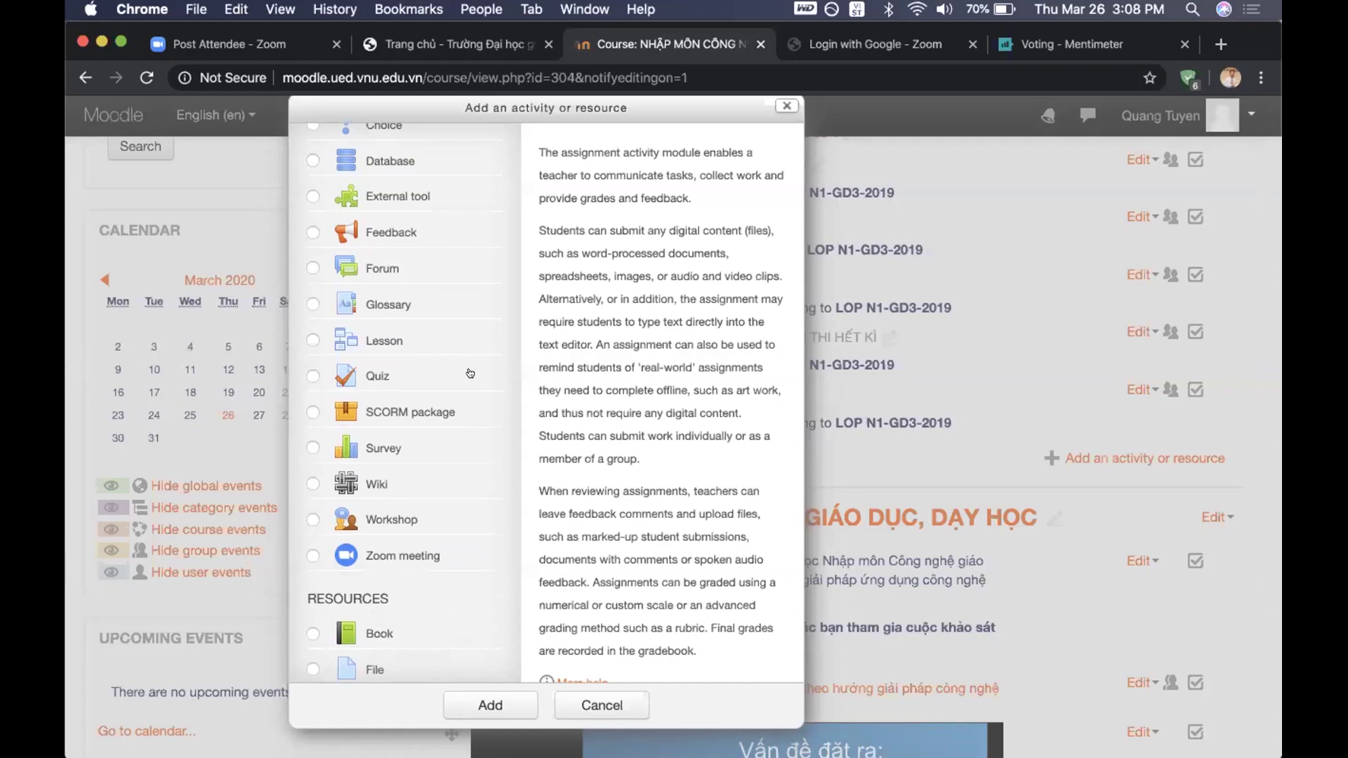
scroll(470, 373, "up", 3)
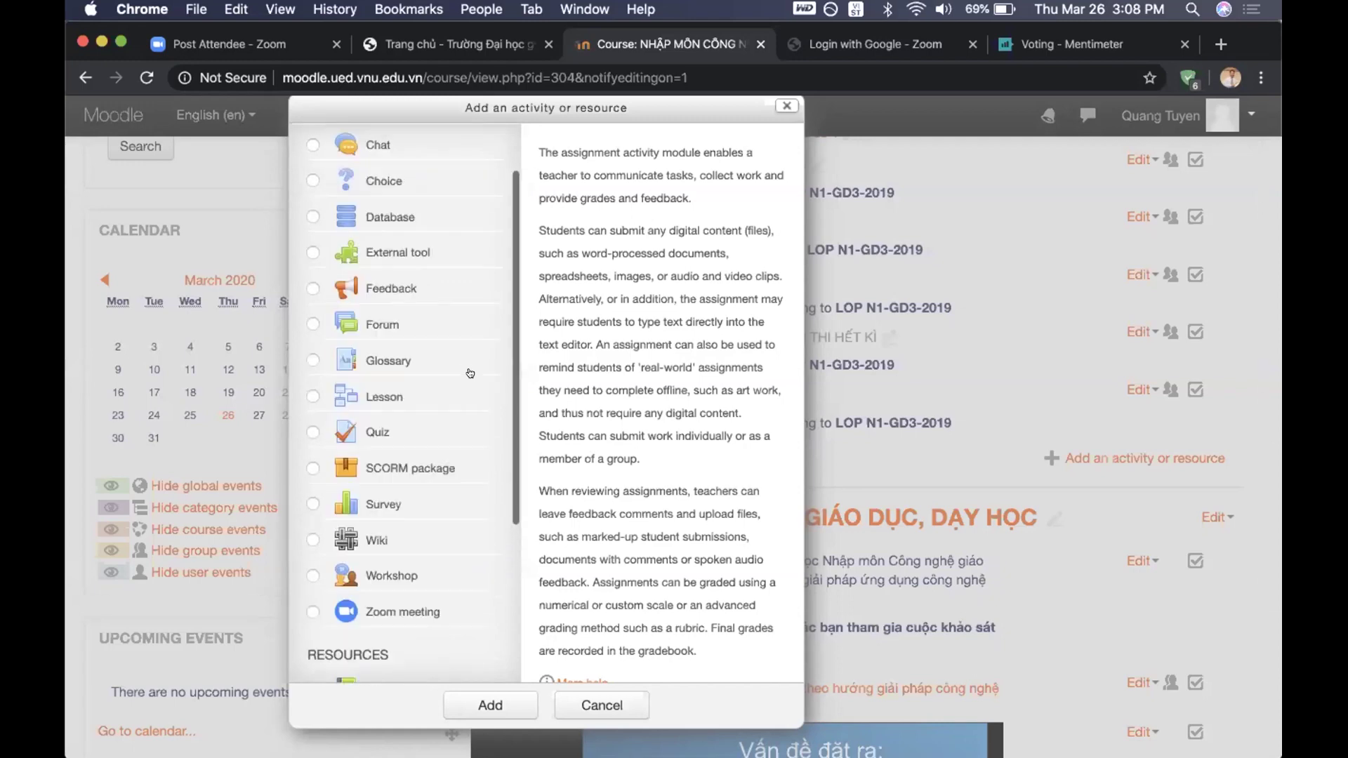
left_click(347, 148)
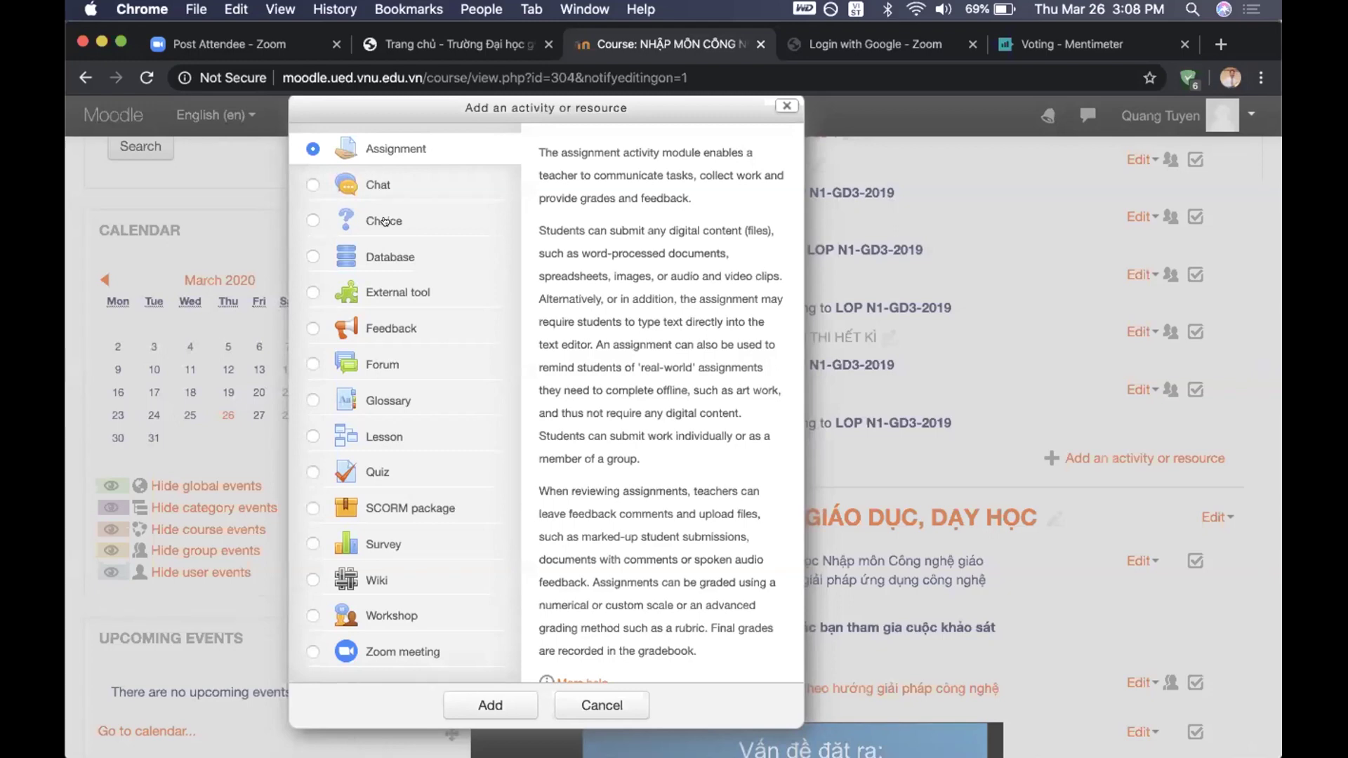
Read the descriptions of the Choice and Database activities and compare the Activities and Resources lists
left_click(313, 221)
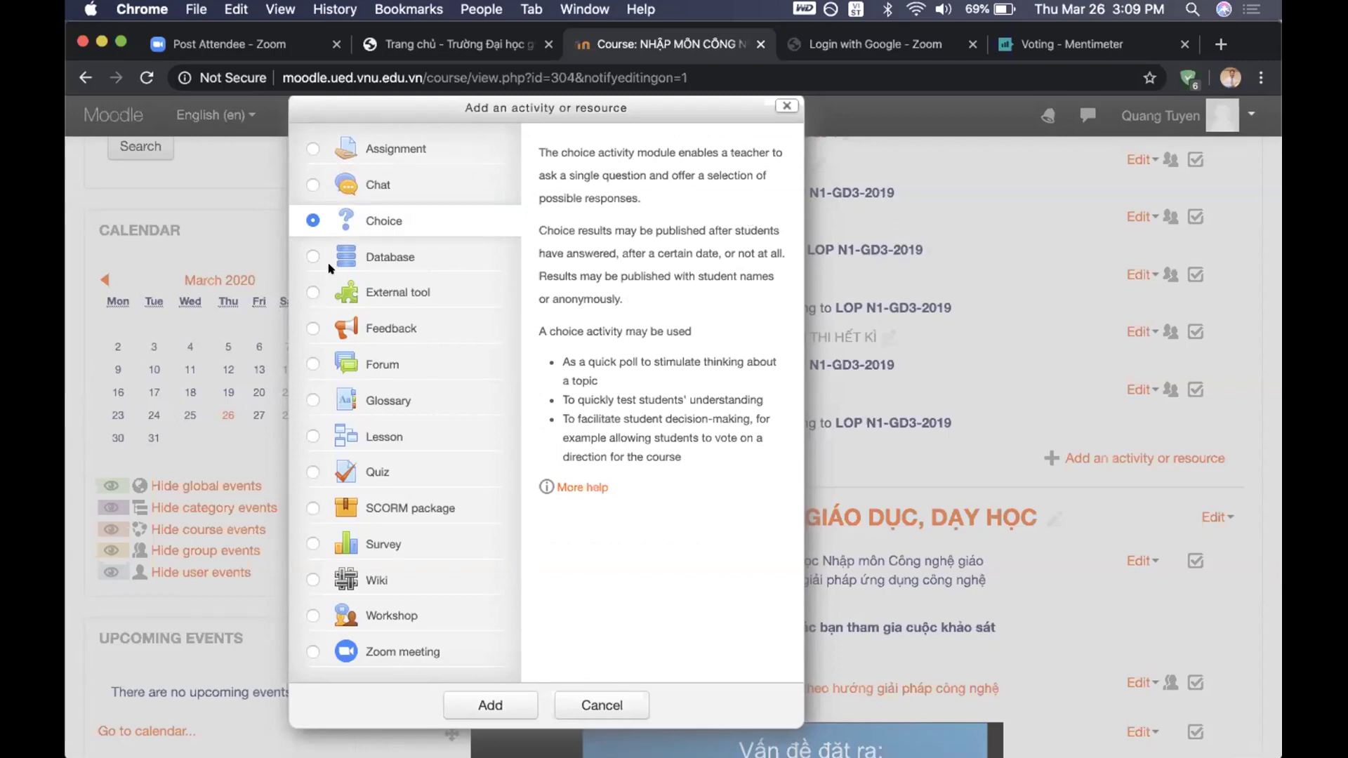
left_click(309, 256)
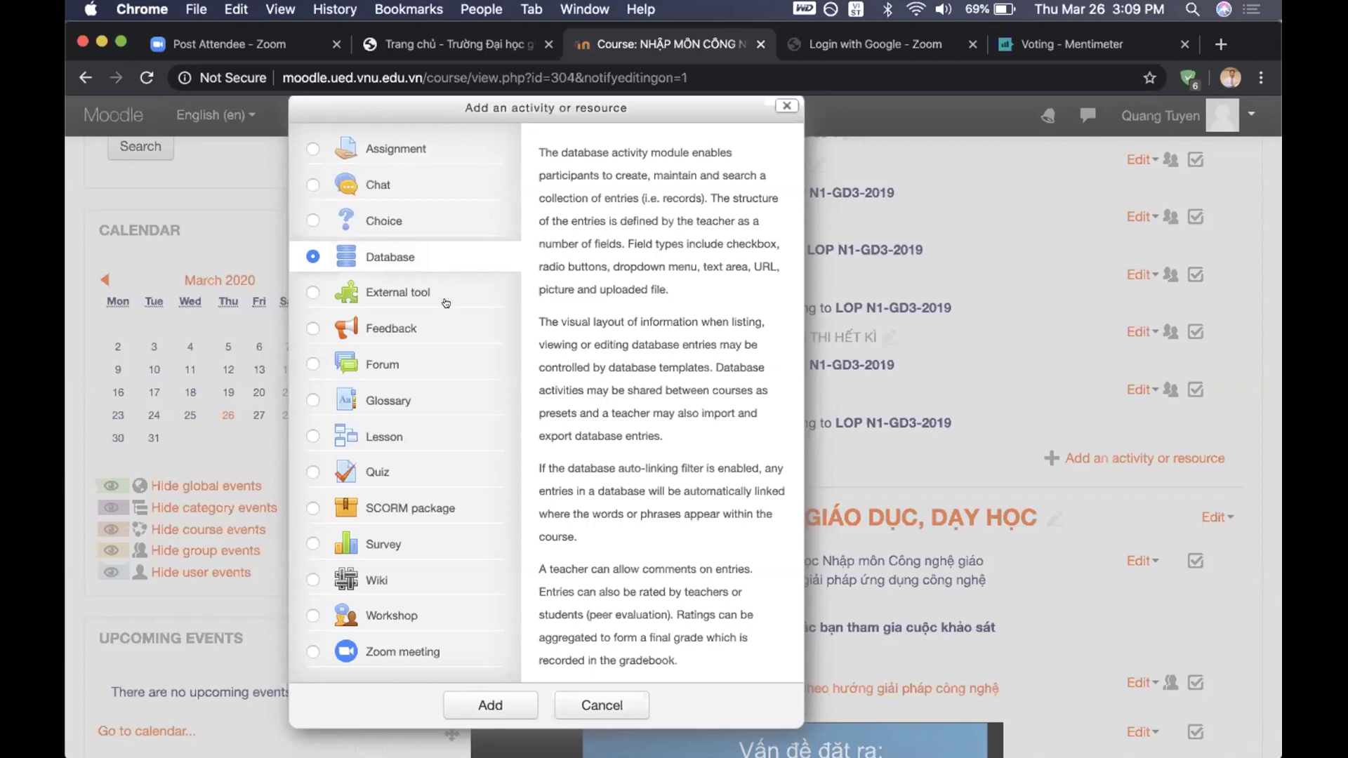
scroll(446, 304, "down", 5)
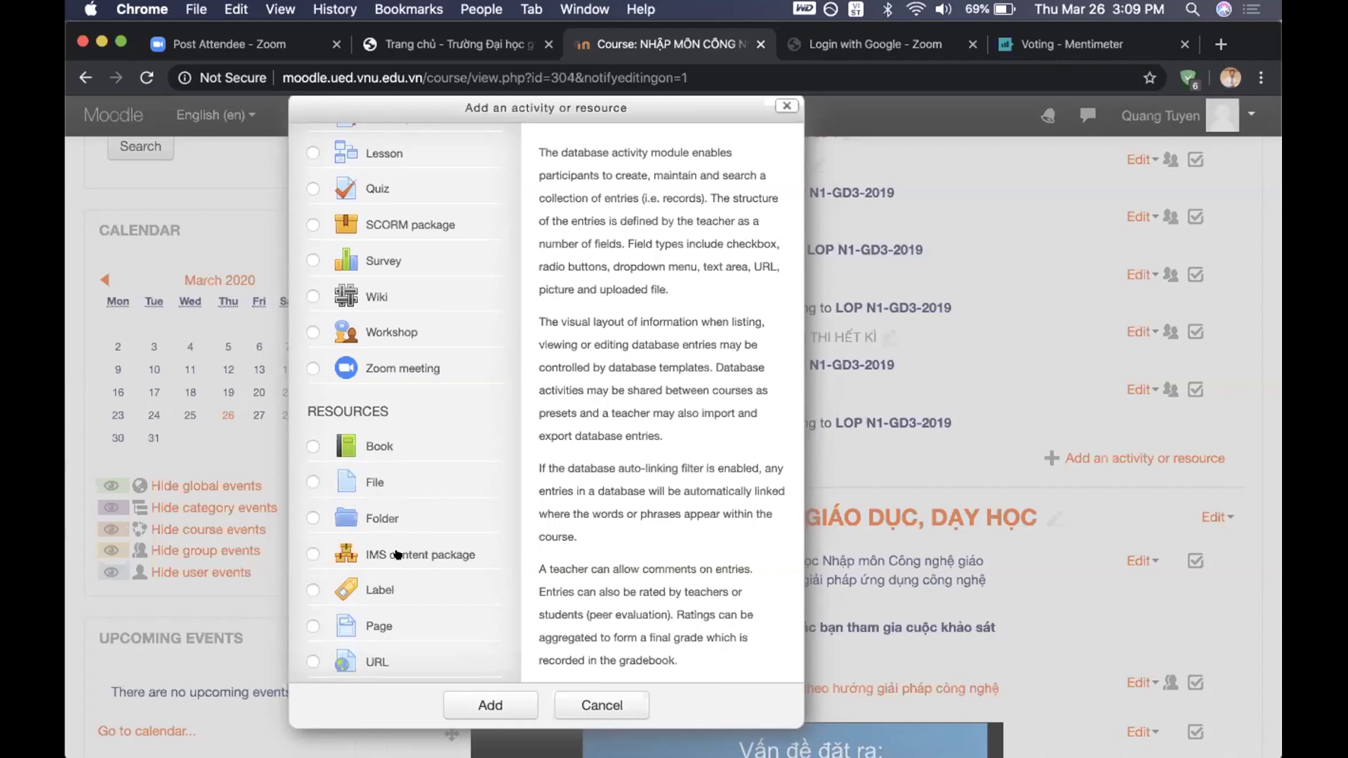
scroll(444, 257, "up", 3)
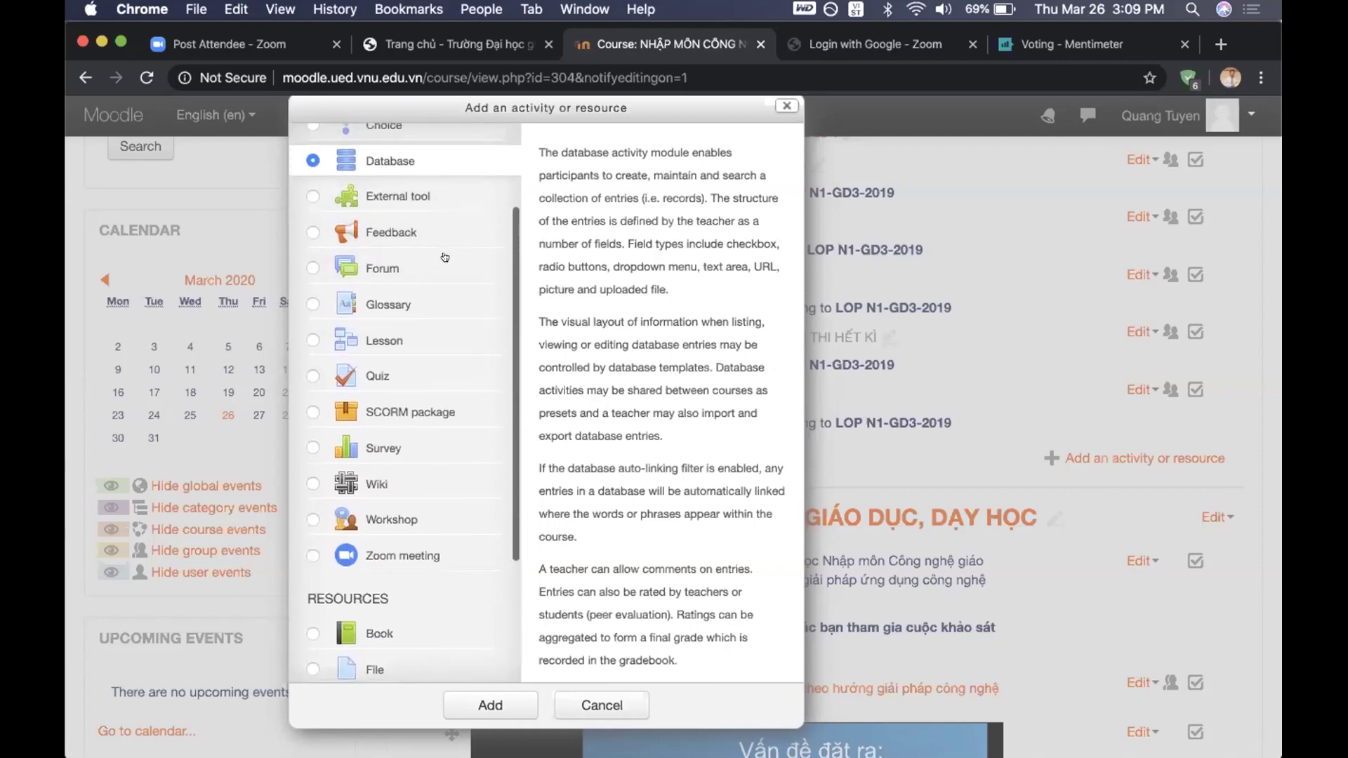
scroll(444, 257, "up", 2)
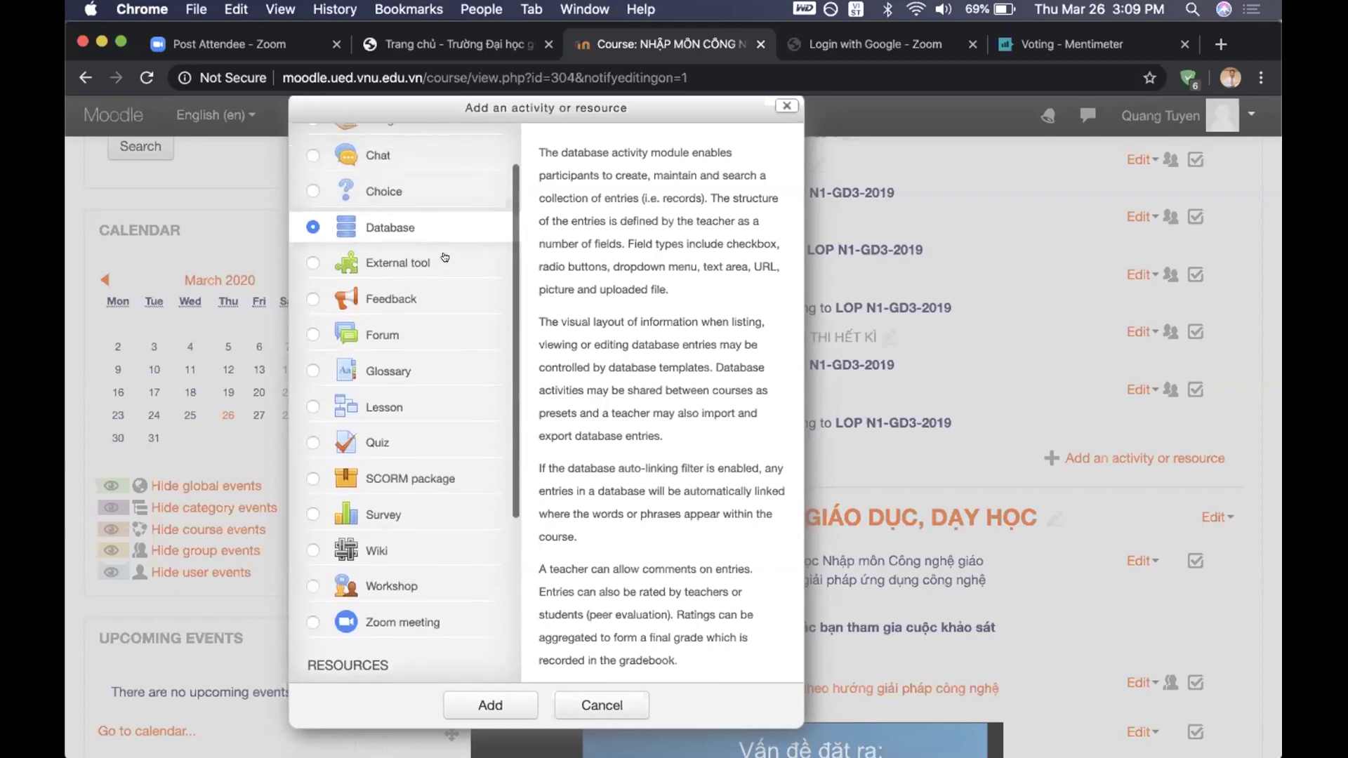
scroll(445, 257, "up", 1)
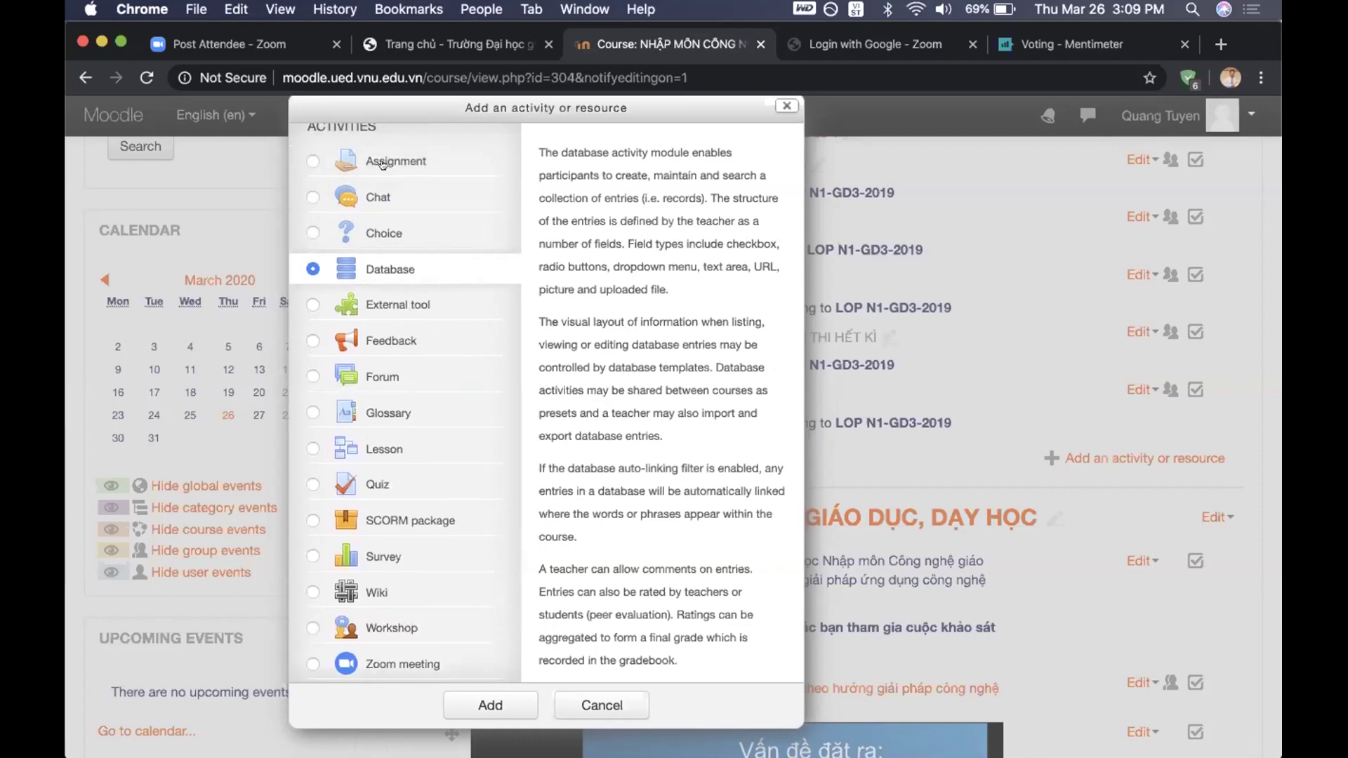
scroll(383, 165, "up", 1)
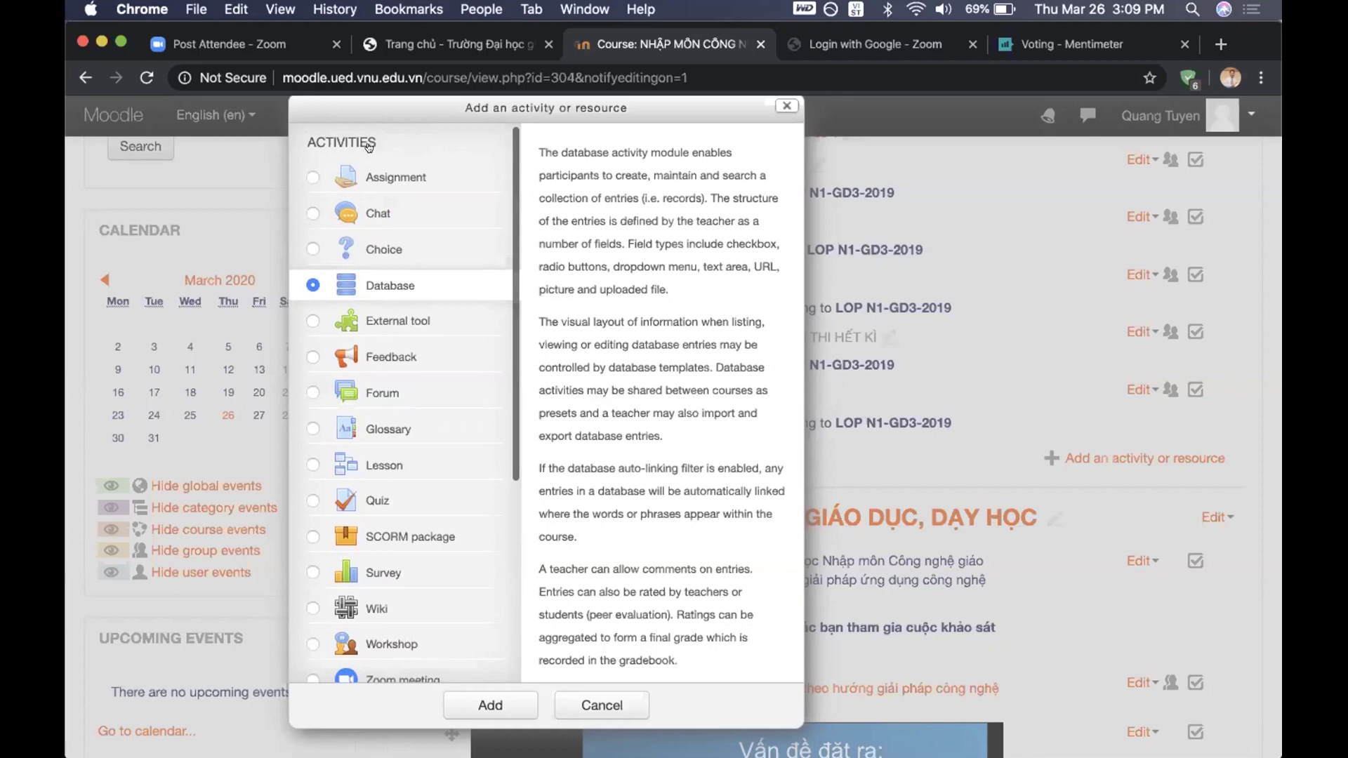
Read the descriptions of the External tool, Feedback and Forum activities in the chooser
left_click(312, 320)
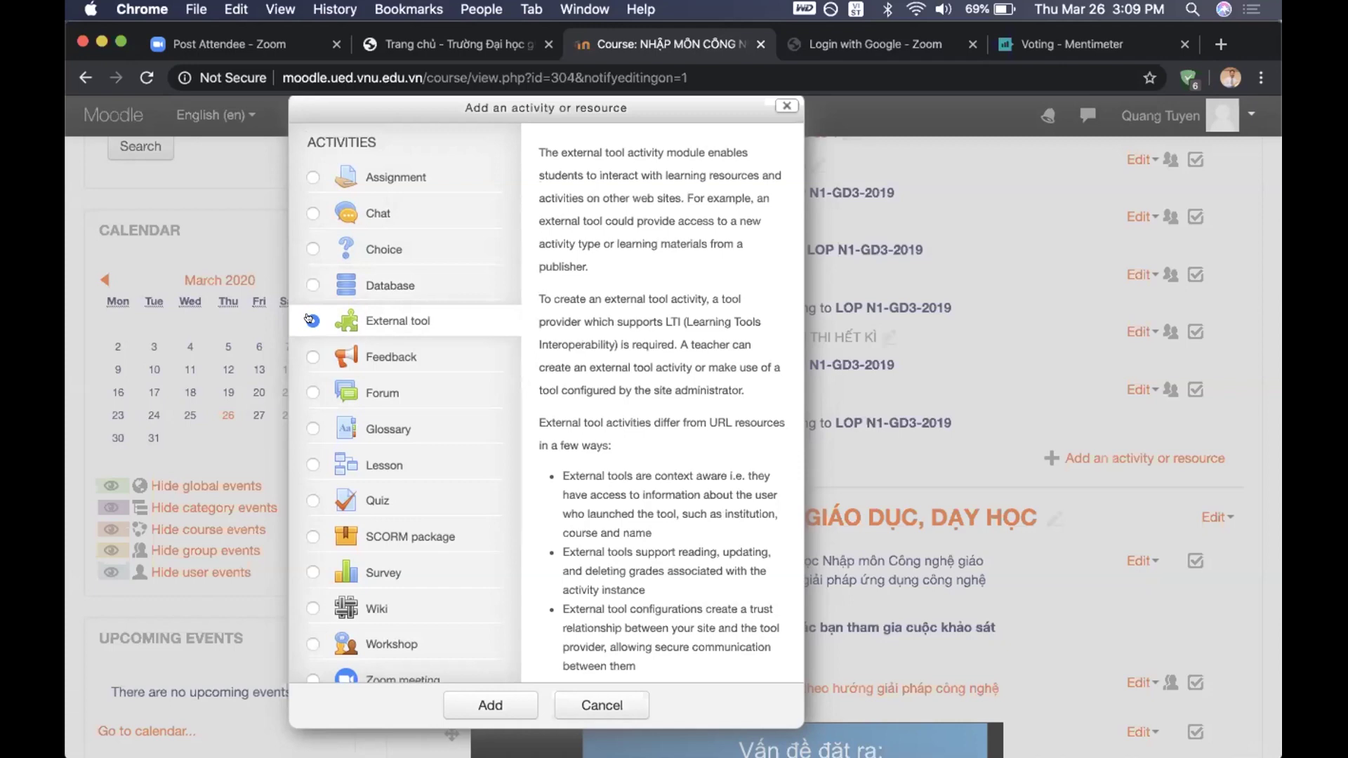
left_click(309, 357)
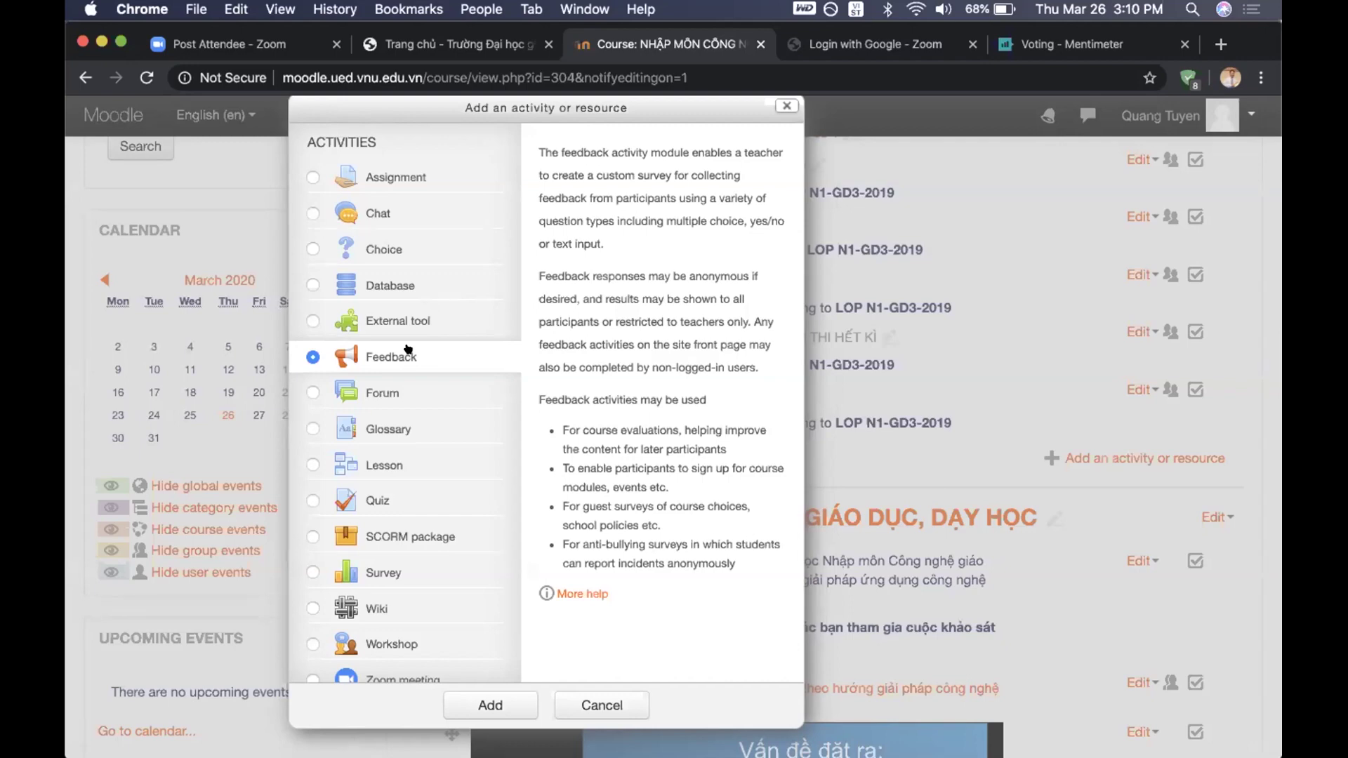
left_click(366, 390)
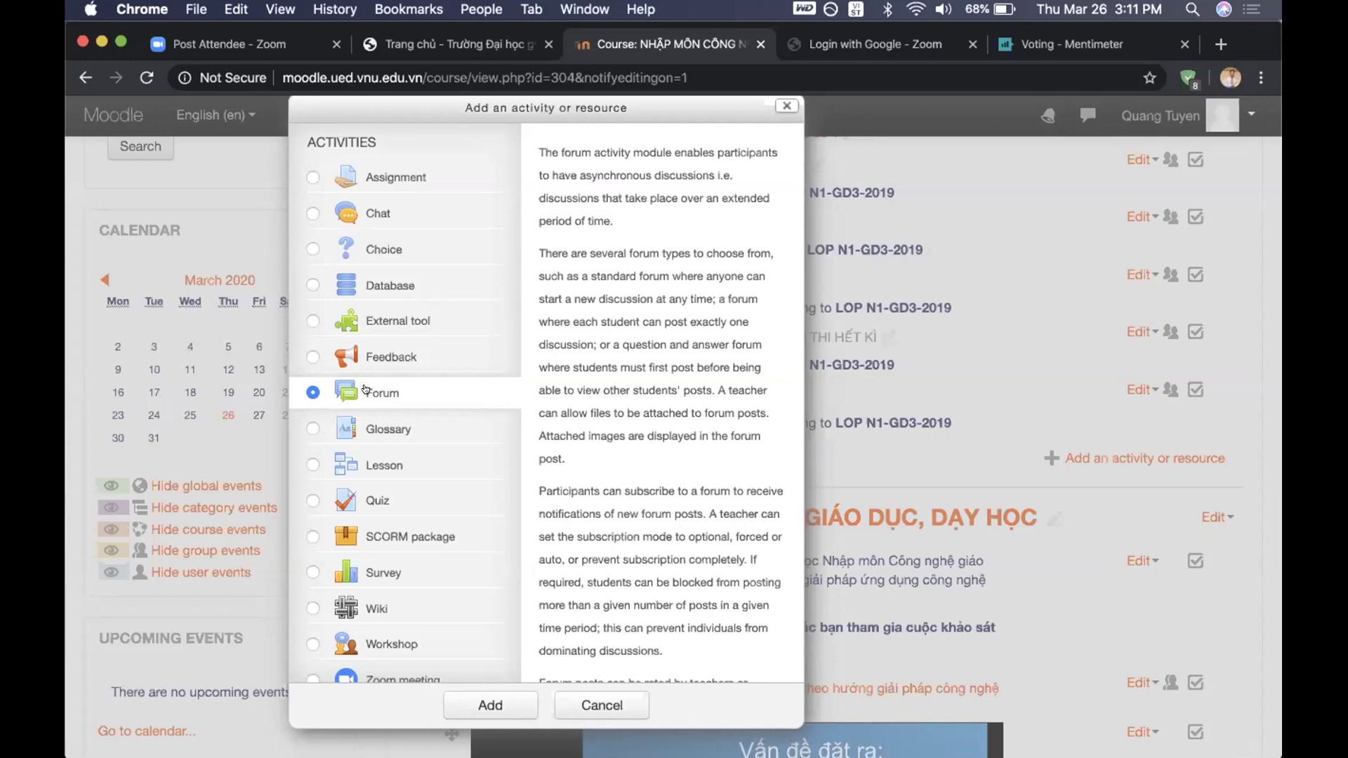
Compare the descriptions of the Glossary and Wiki activities in the chooser
left_click(381, 426)
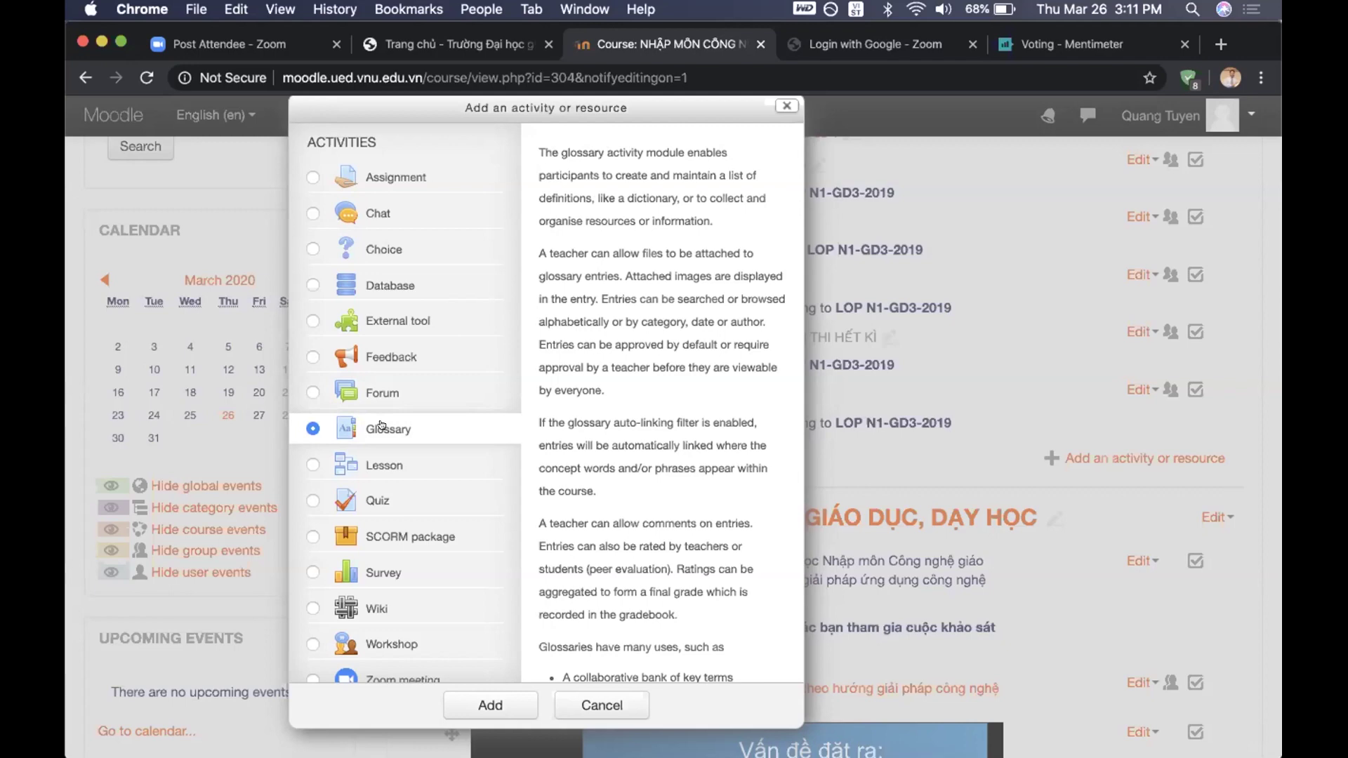
scroll(380, 425, "down", 3)
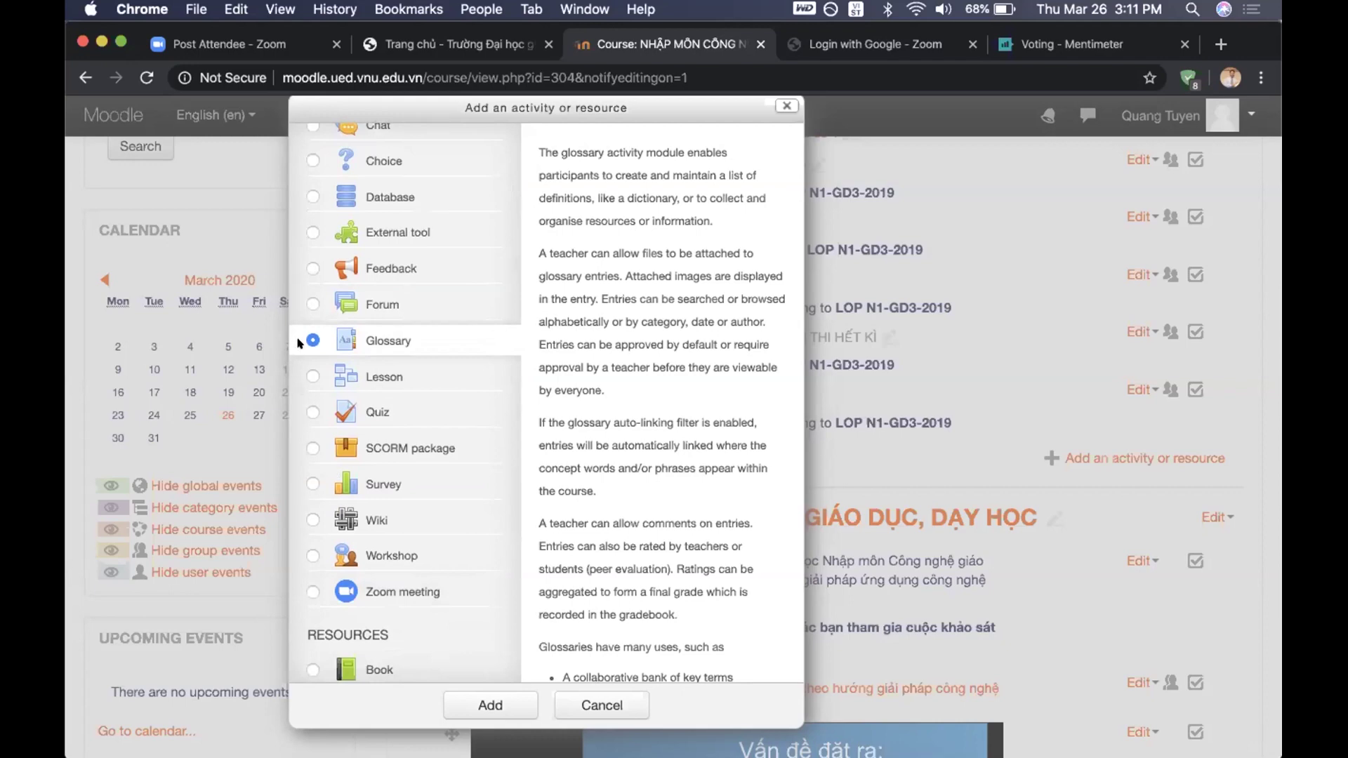
left_click(304, 517)
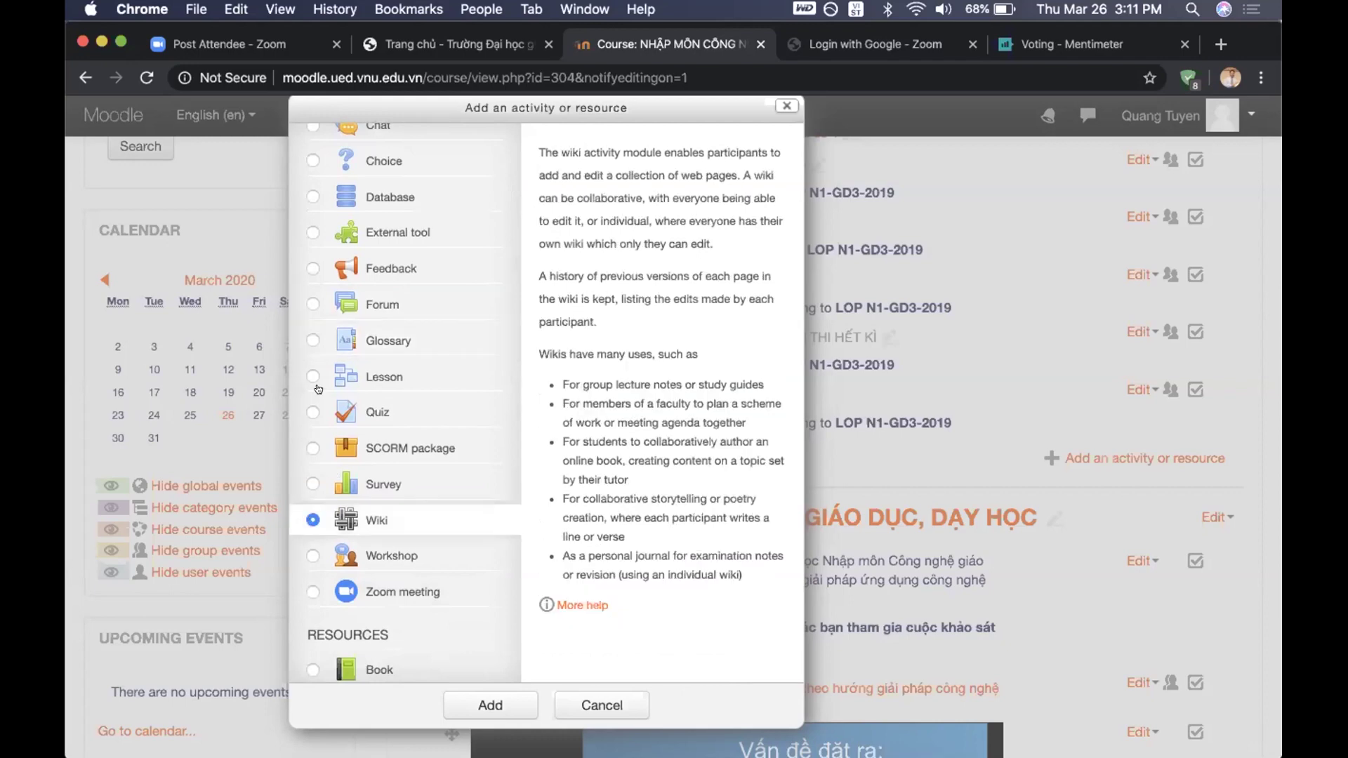
left_click(307, 336)
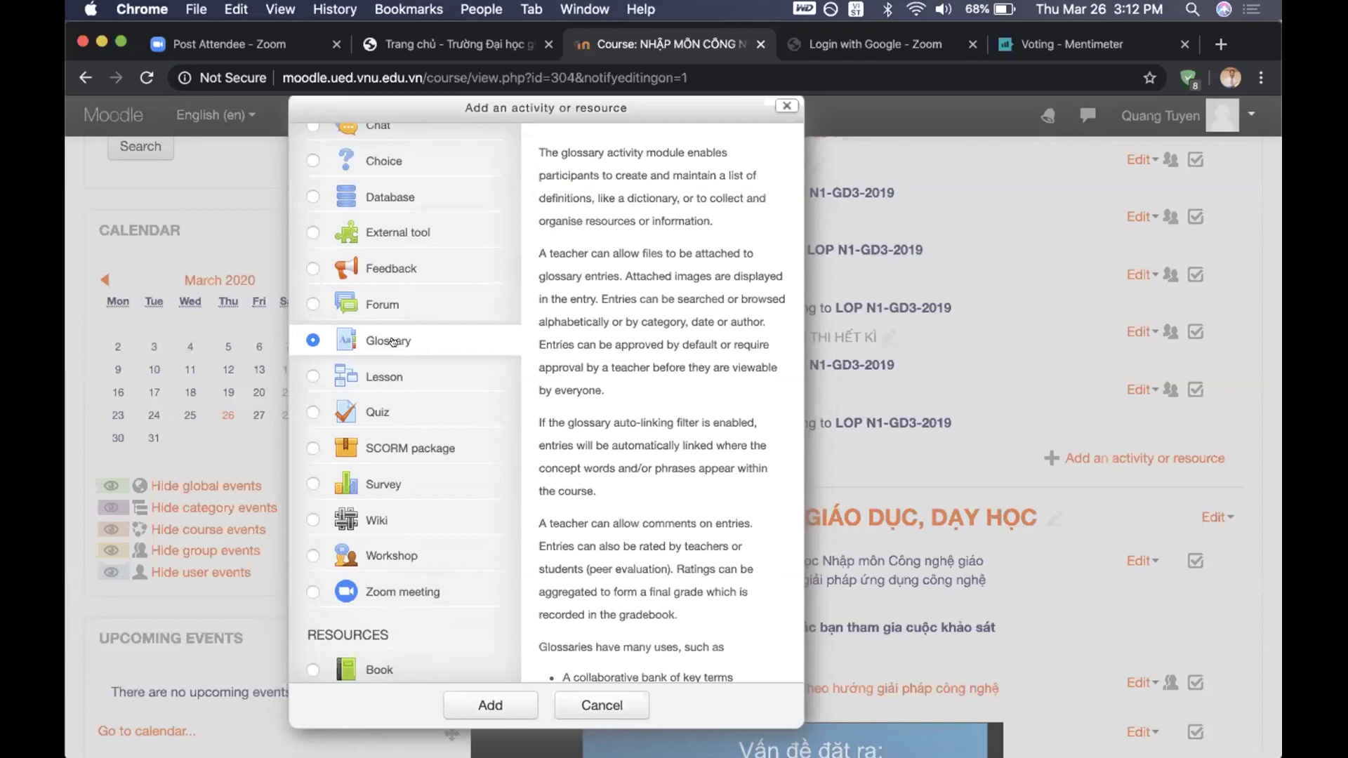
left_click(309, 519)
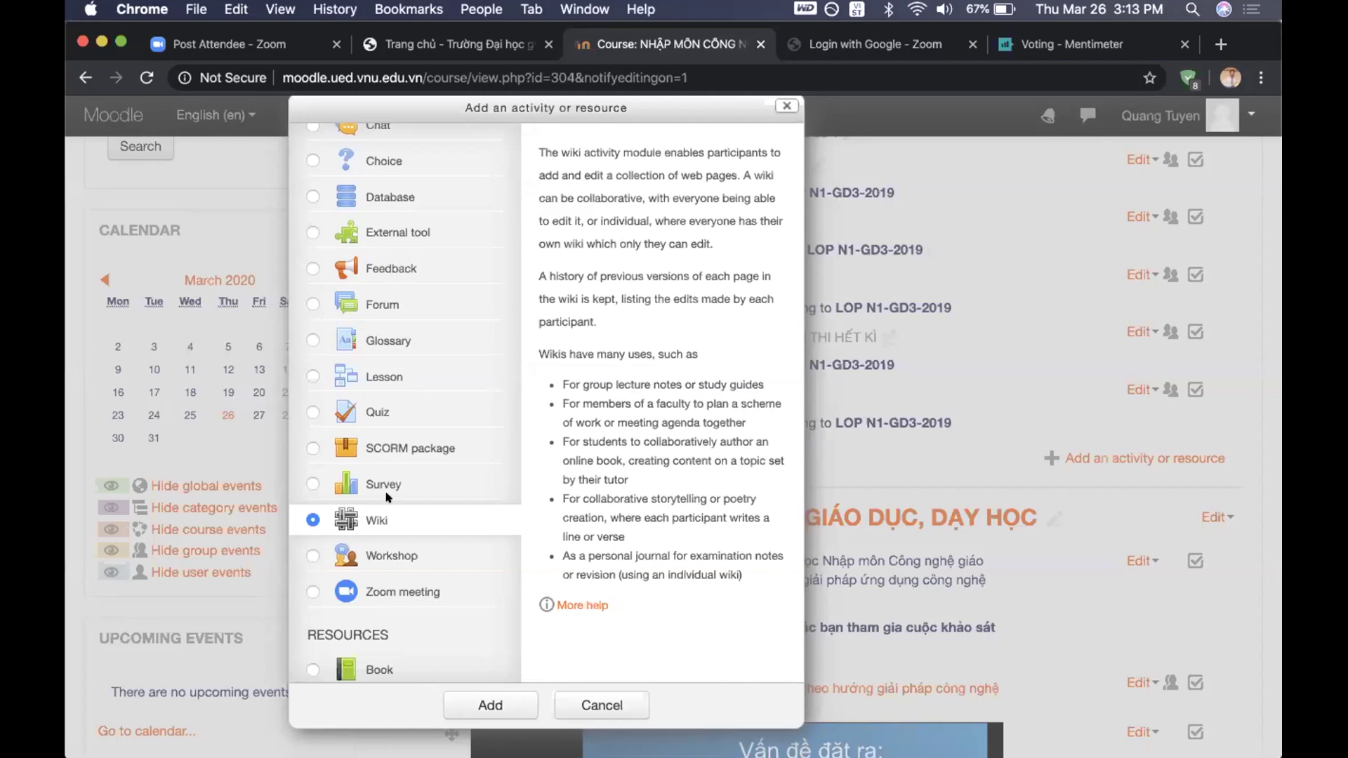
Read the descriptions of the Lesson, Quiz, SCORM package and Survey activities in the chooser
left_click(307, 377)
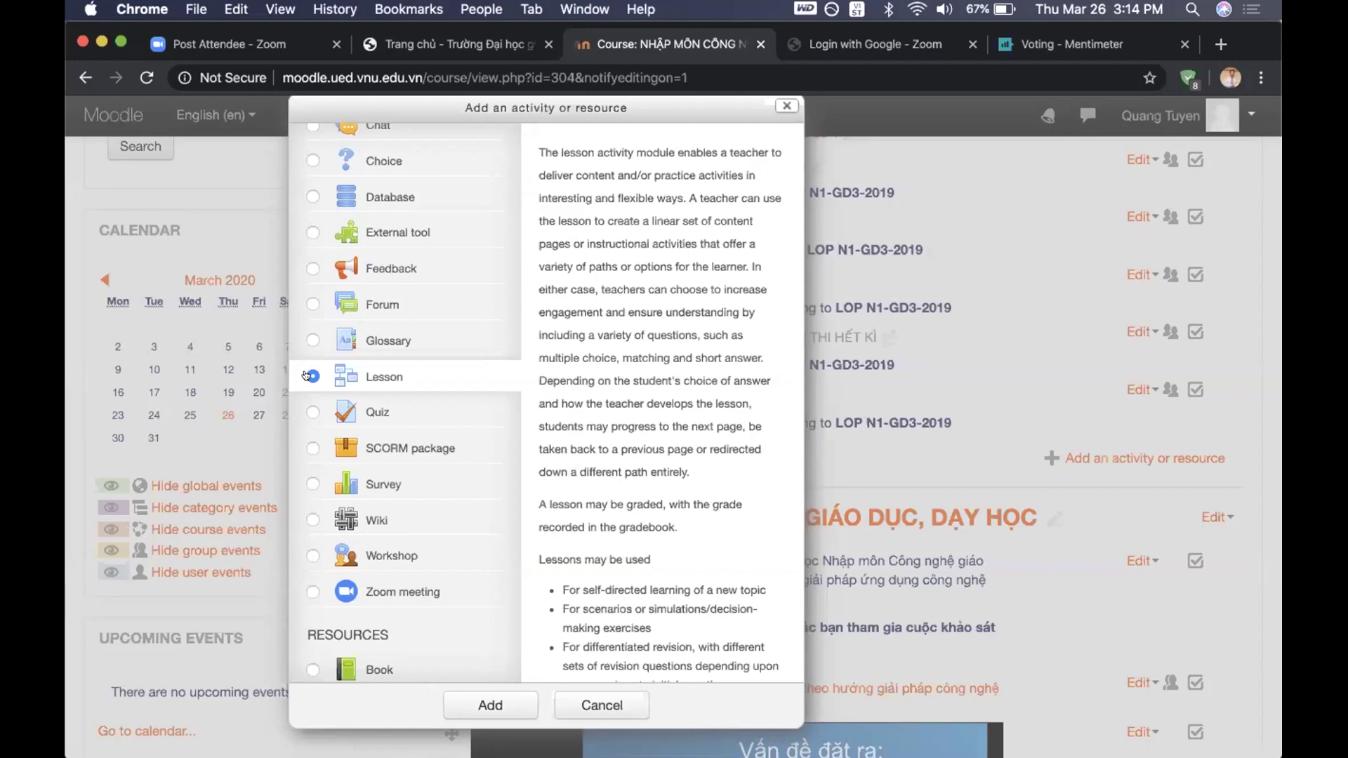
left_click(311, 411)
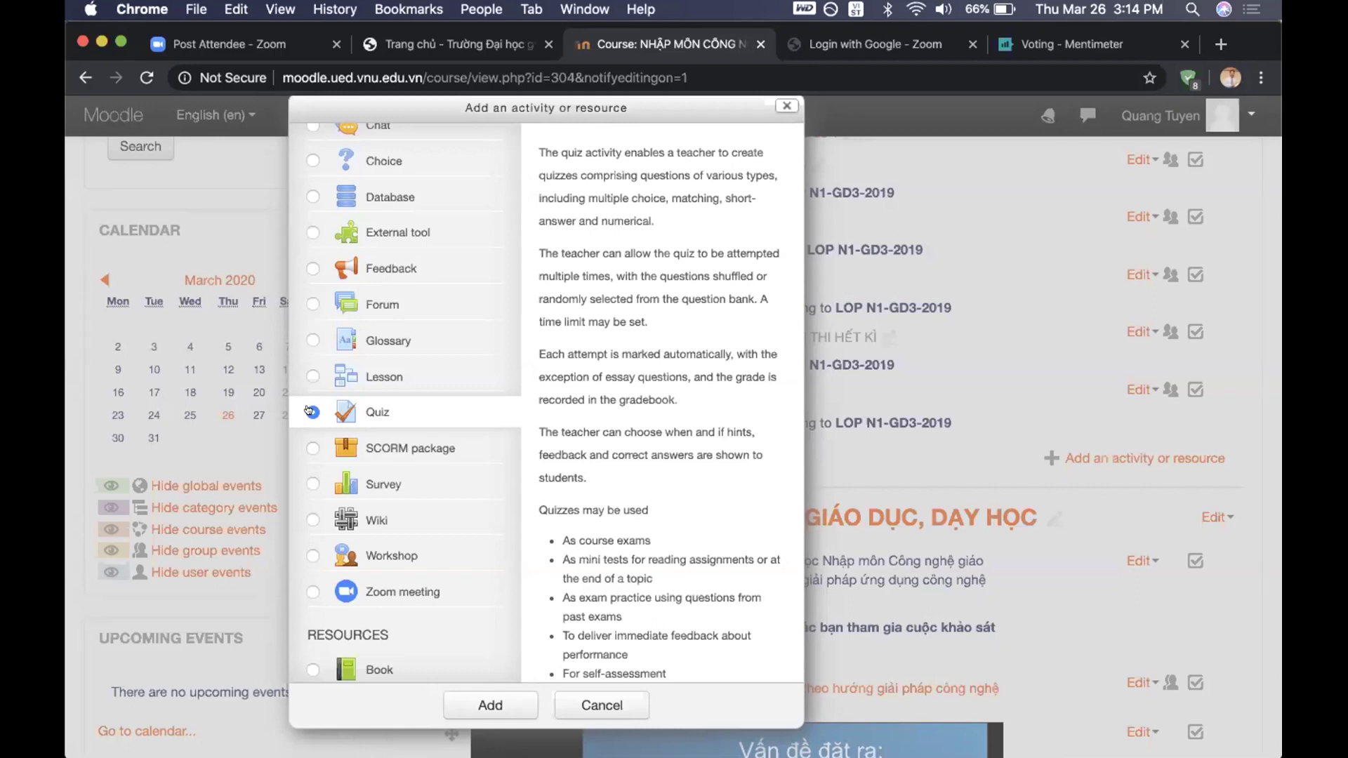
left_click(308, 449)
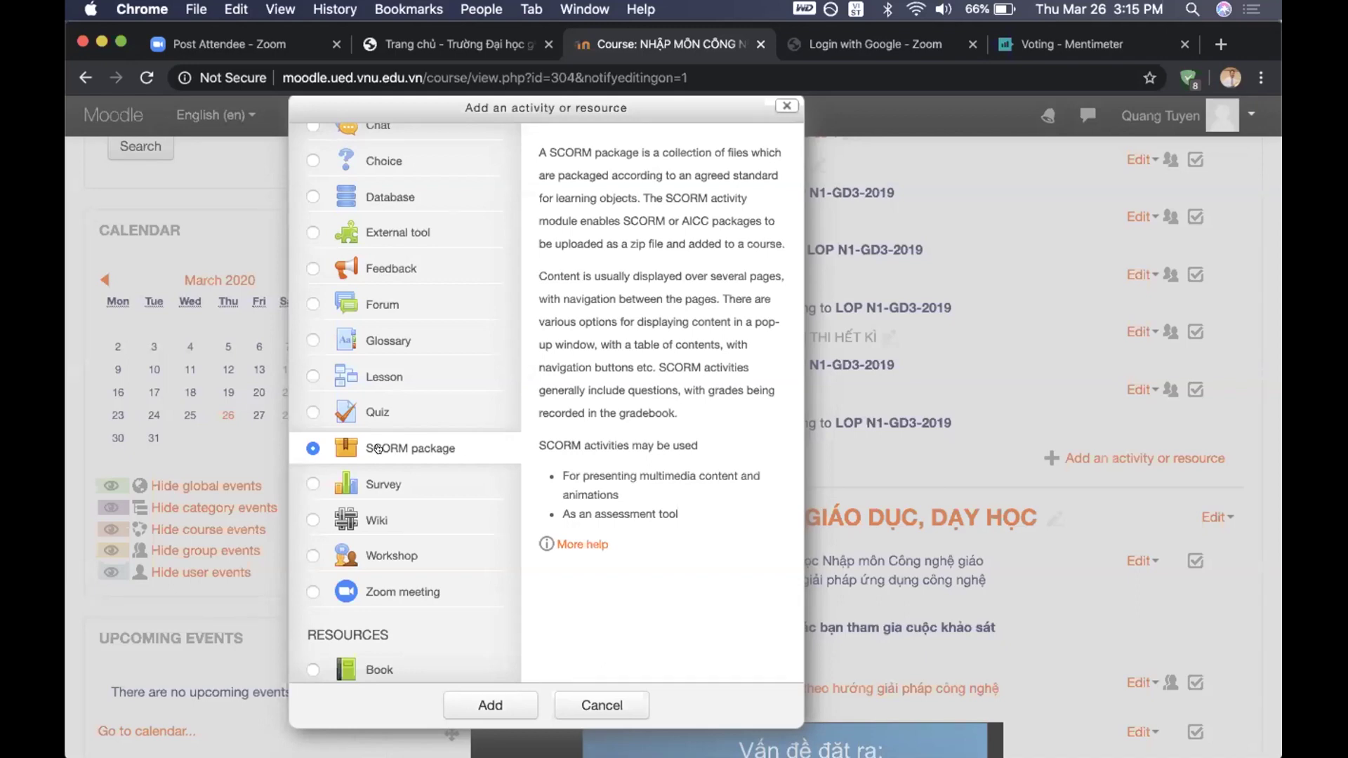
left_click(306, 483)
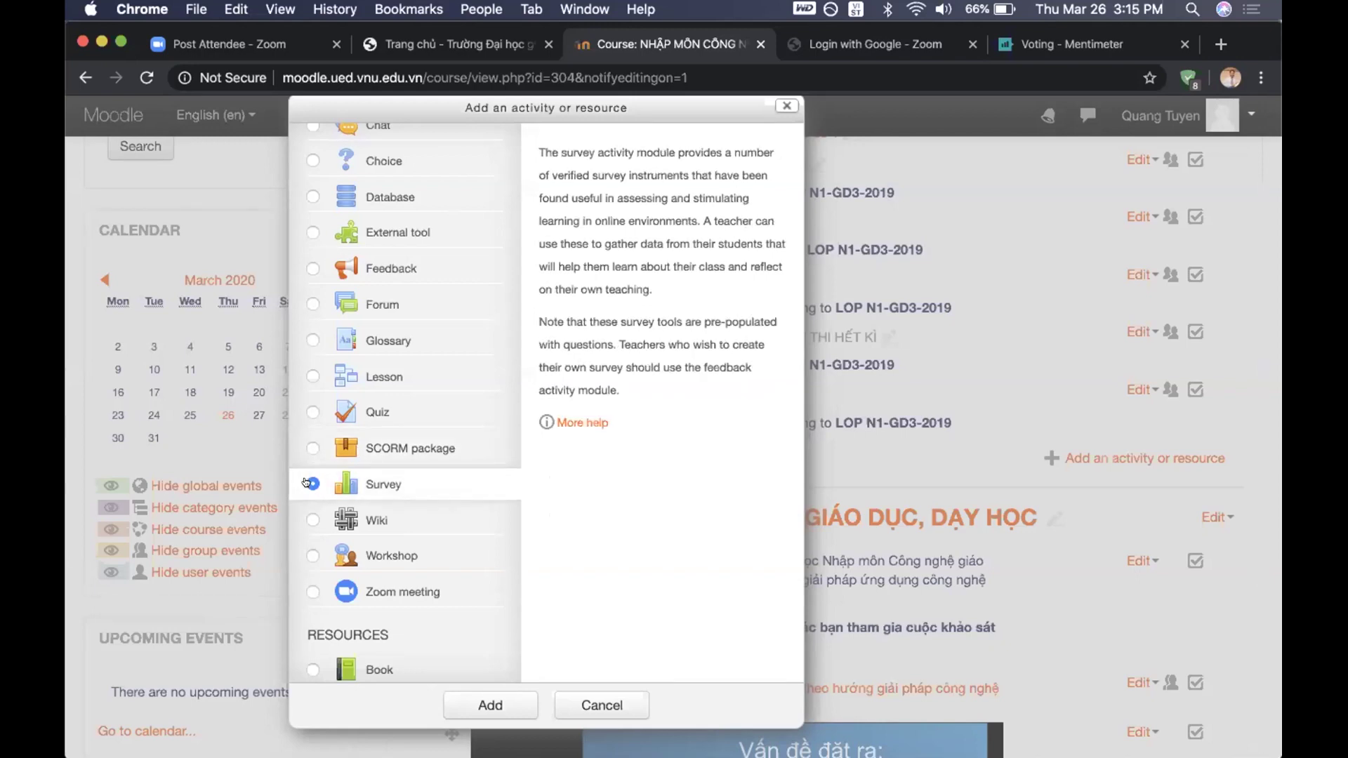
Read the descriptions of the Workshop and Zoom meeting activities, and move the chooser slightly higher on the page
scroll(307, 483, "down", 5)
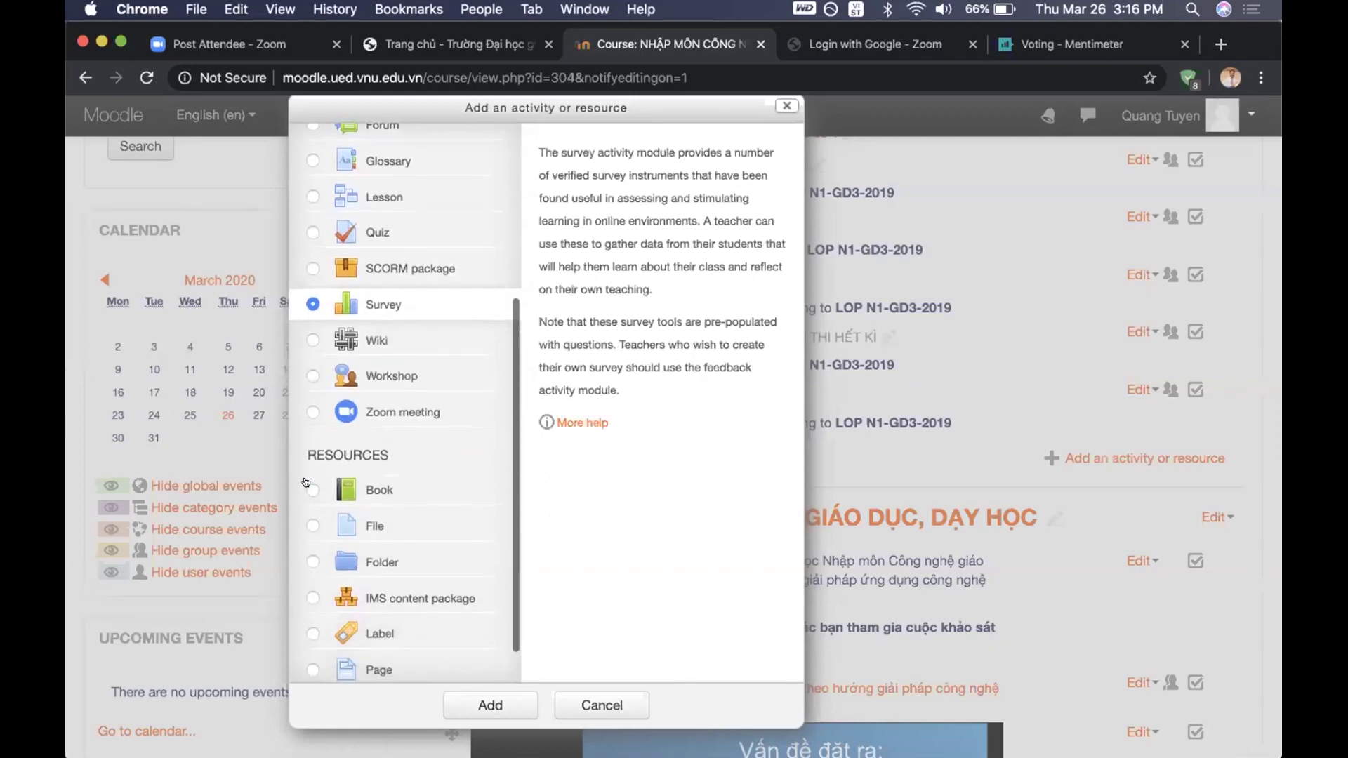
left_click(305, 365)
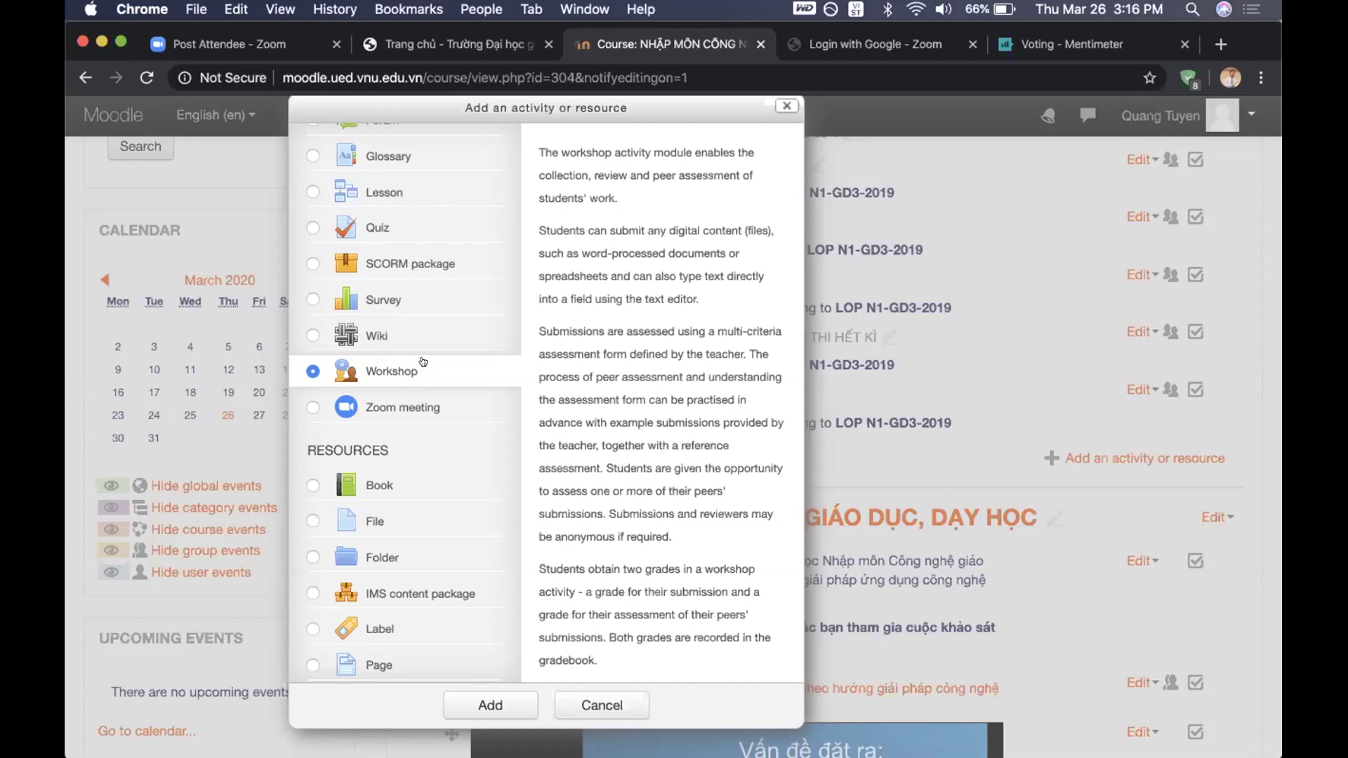
scroll(428, 372, "down", 1)
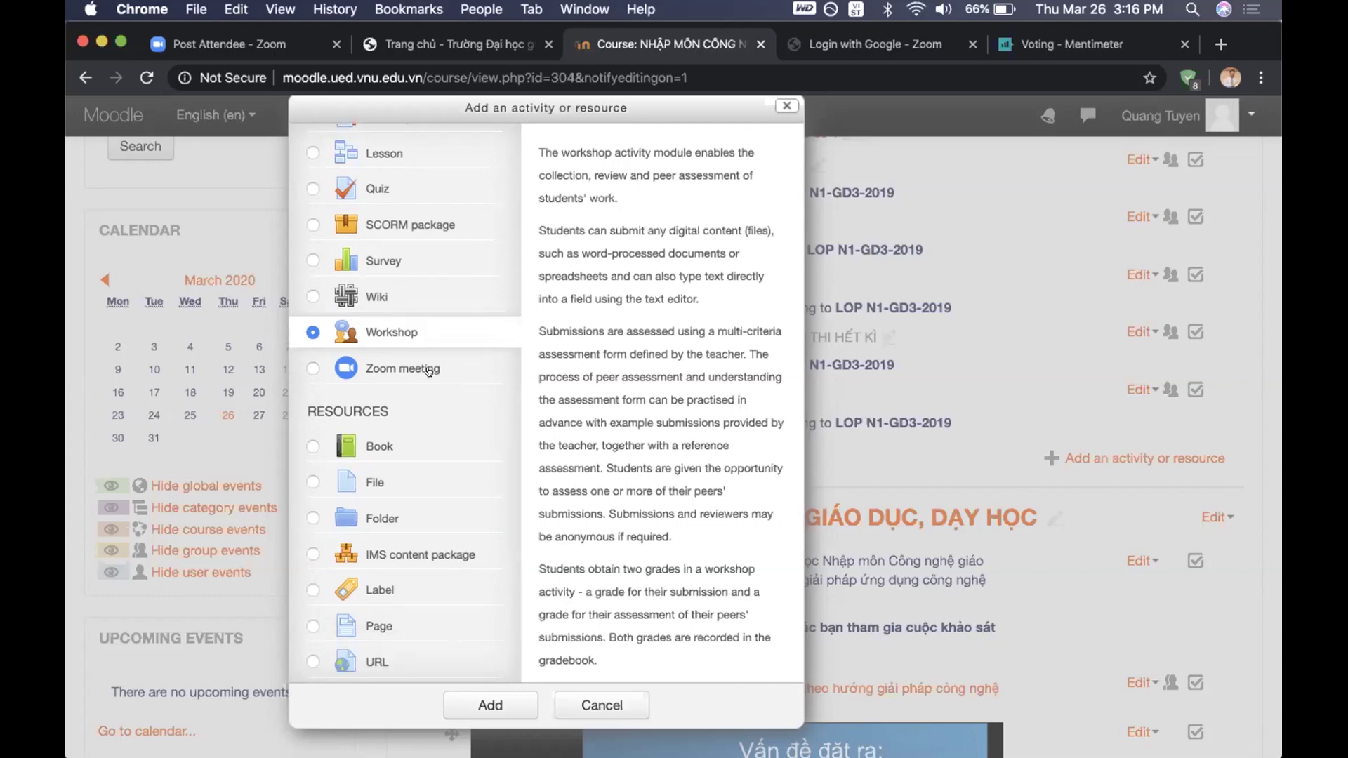
left_click(307, 370)
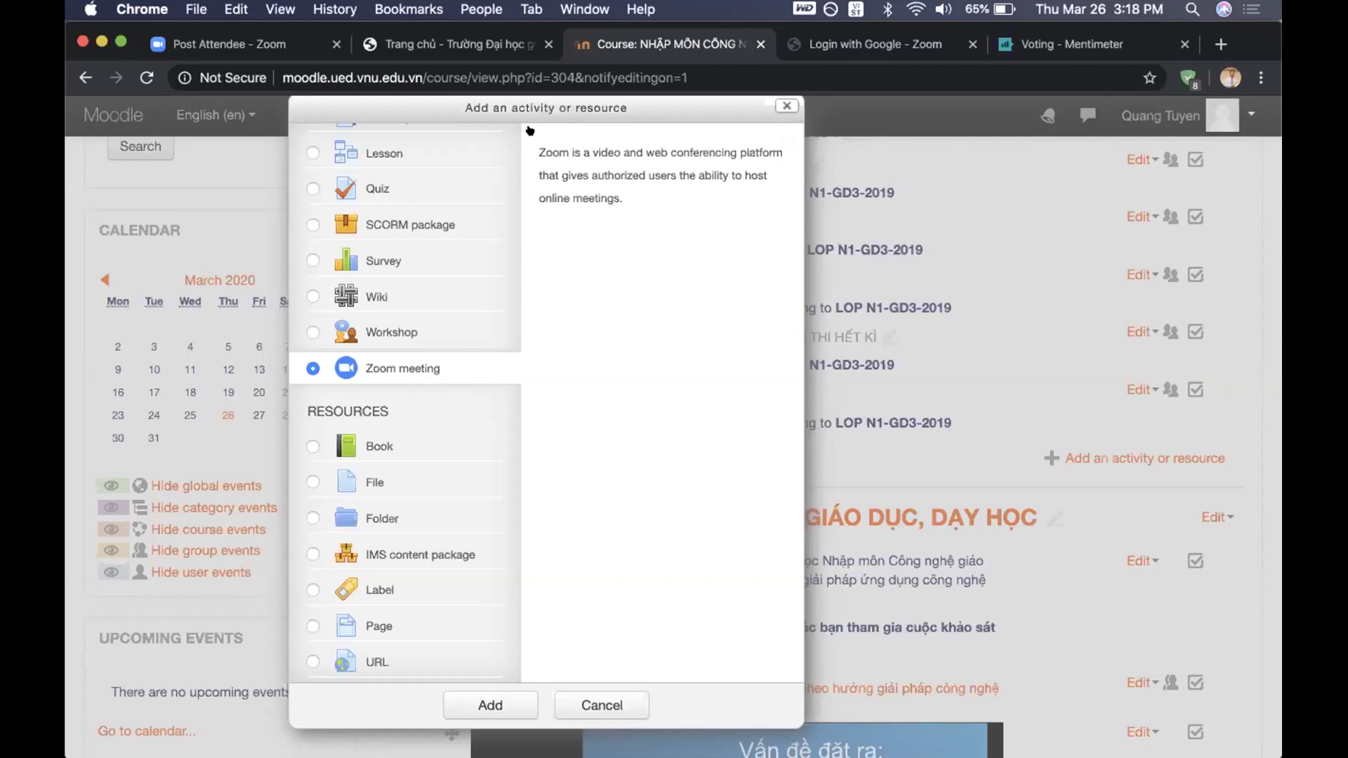
left_click_drag(527, 110, 527, 70)
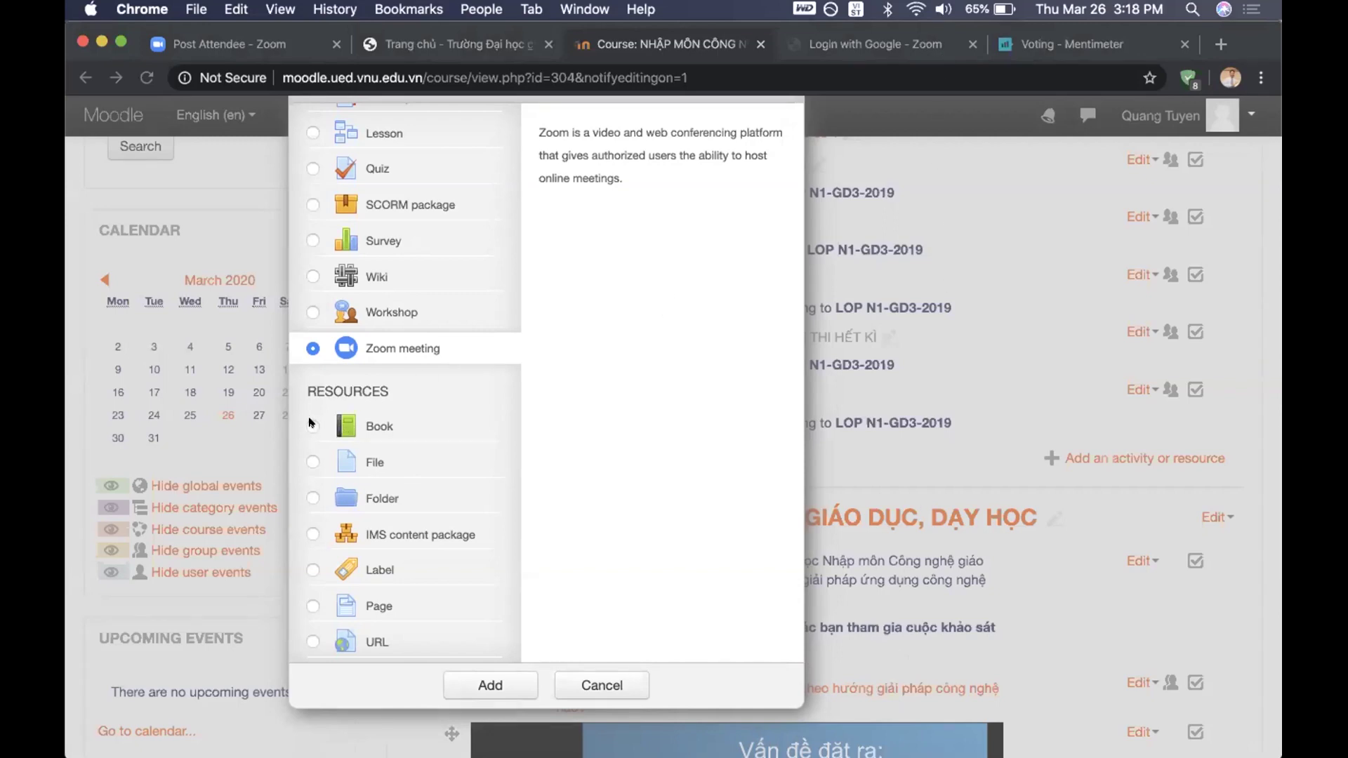
Read the descriptions of the File, Folder, Label and Page resources in the chooser
left_click(312, 462)
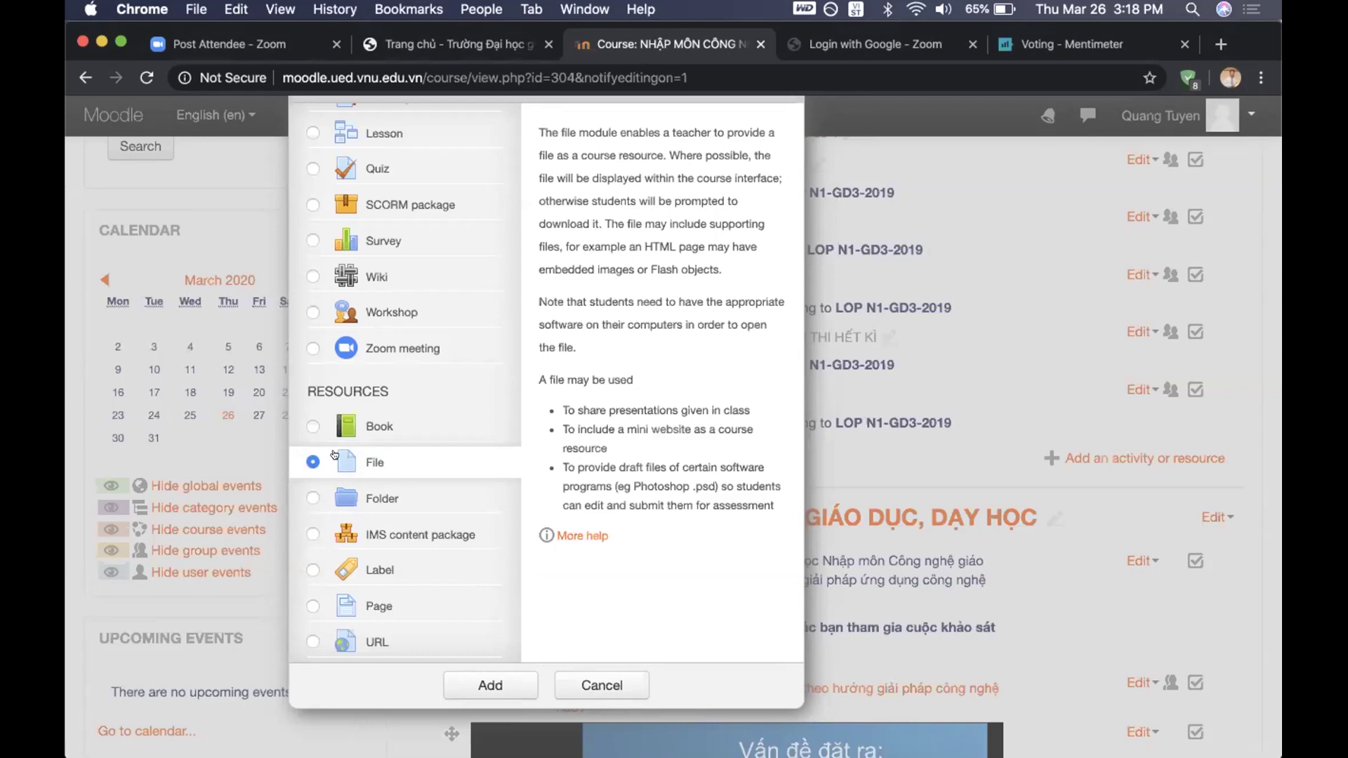
left_click(307, 497)
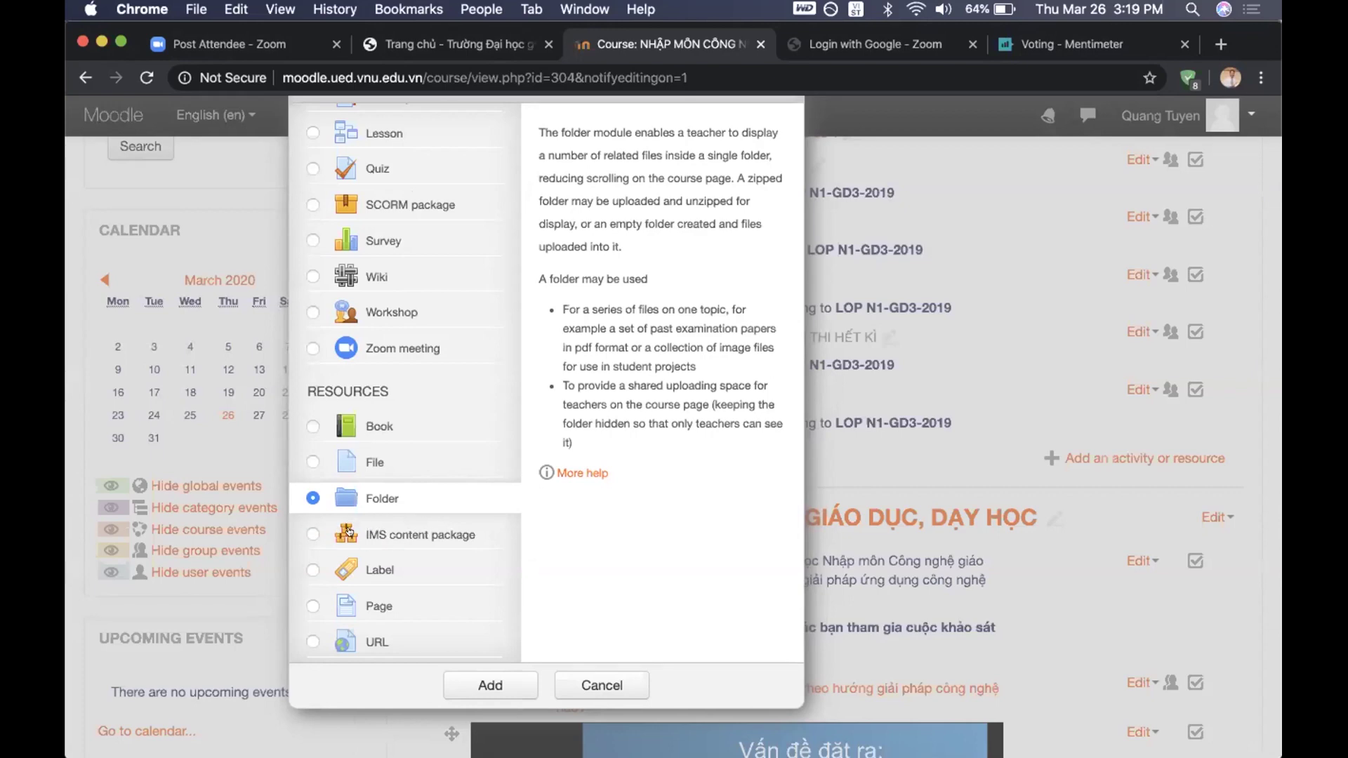
left_click(306, 571)
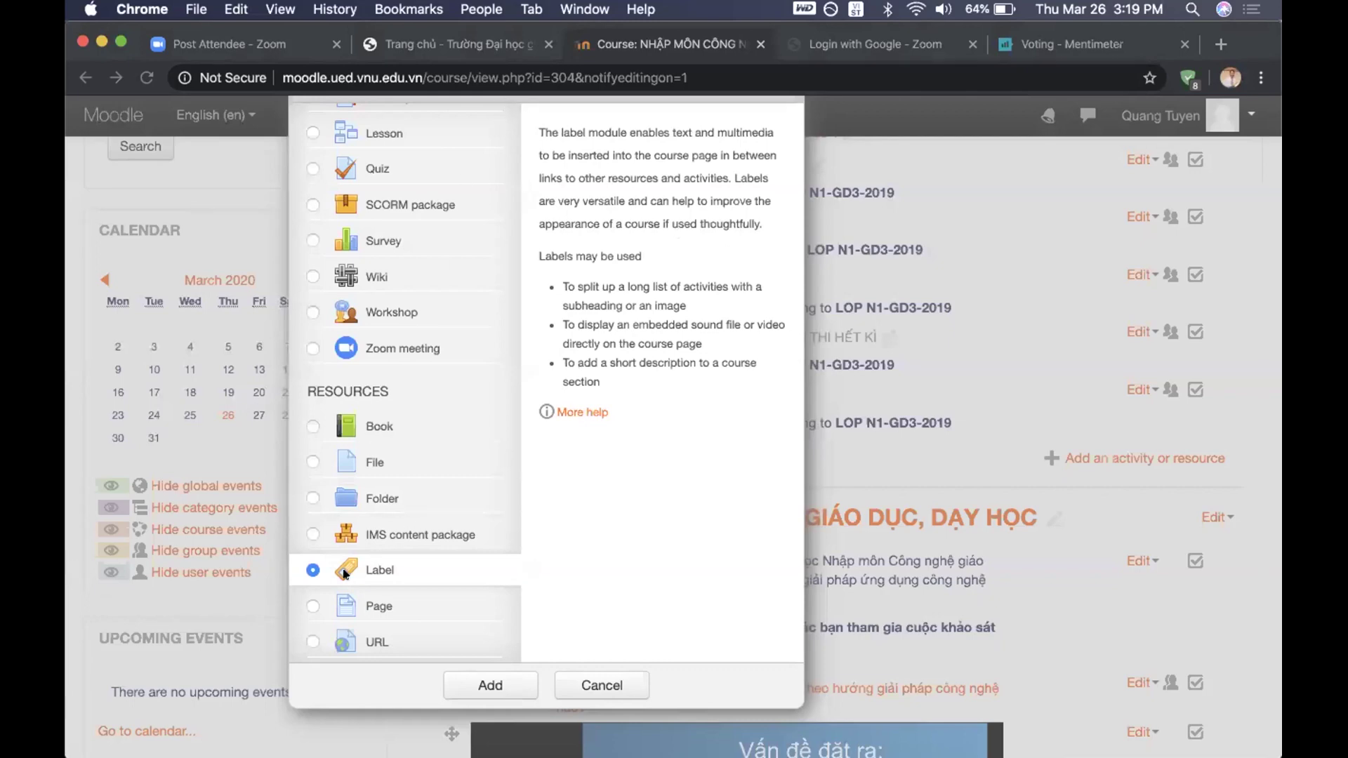
left_click(312, 607)
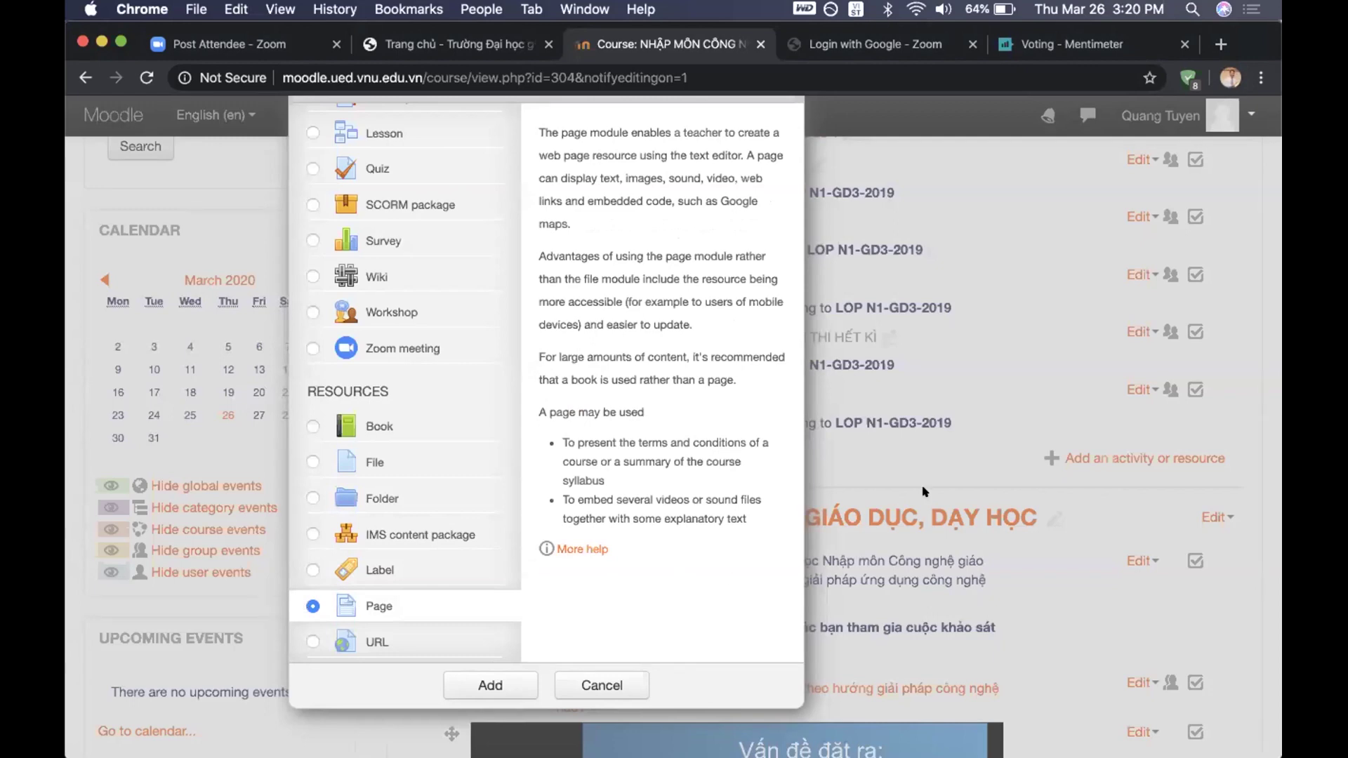
Shift the chooser slightly aside on the page and read the description of the URL resource
scroll(888, 416, "up", 1)
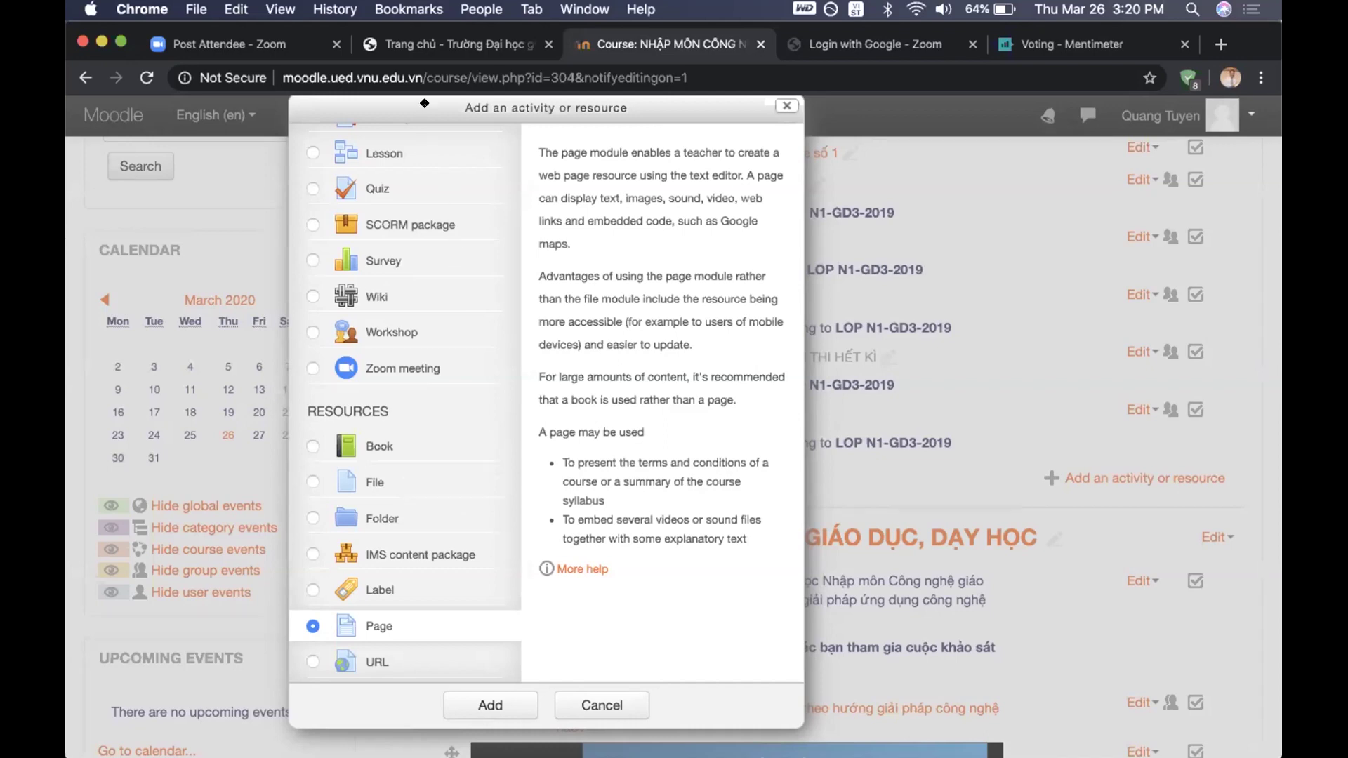
left_click_drag(425, 104, 382, 99)
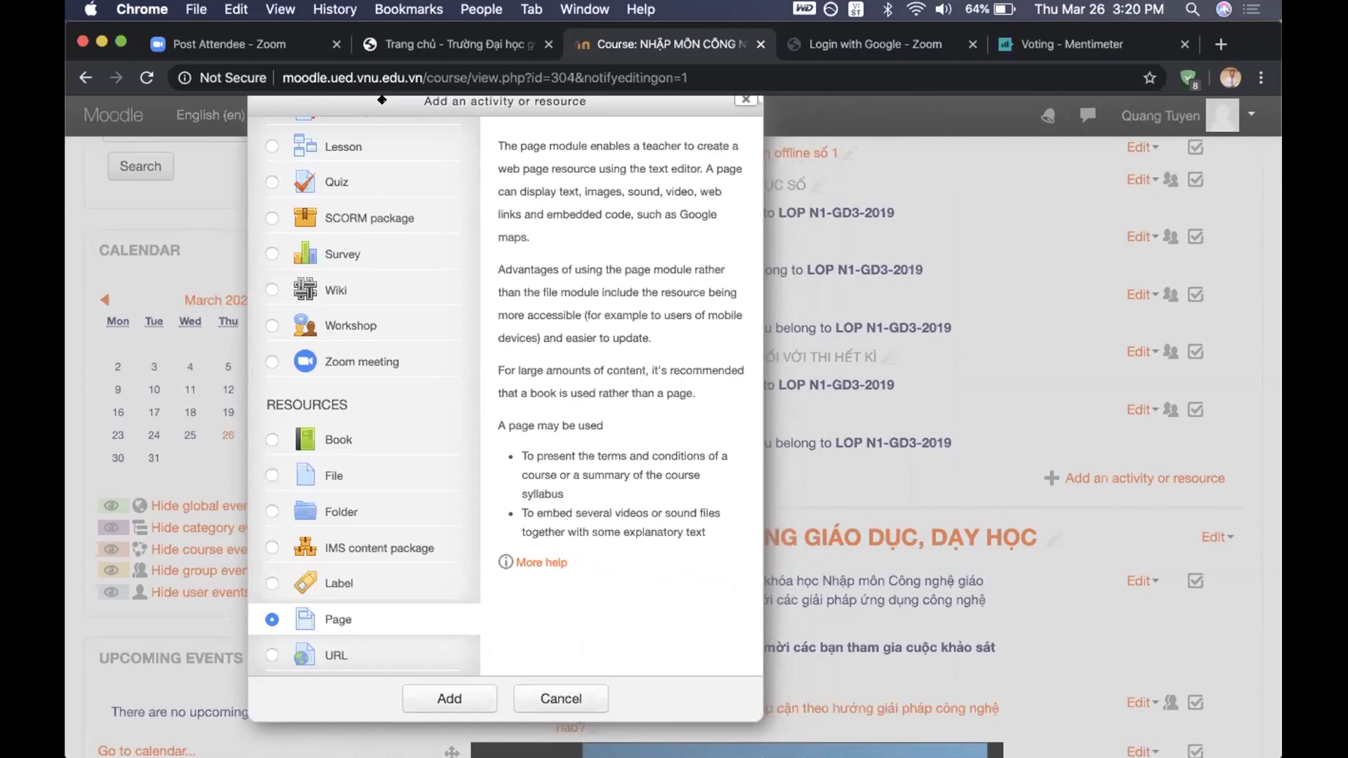
left_click(262, 651)
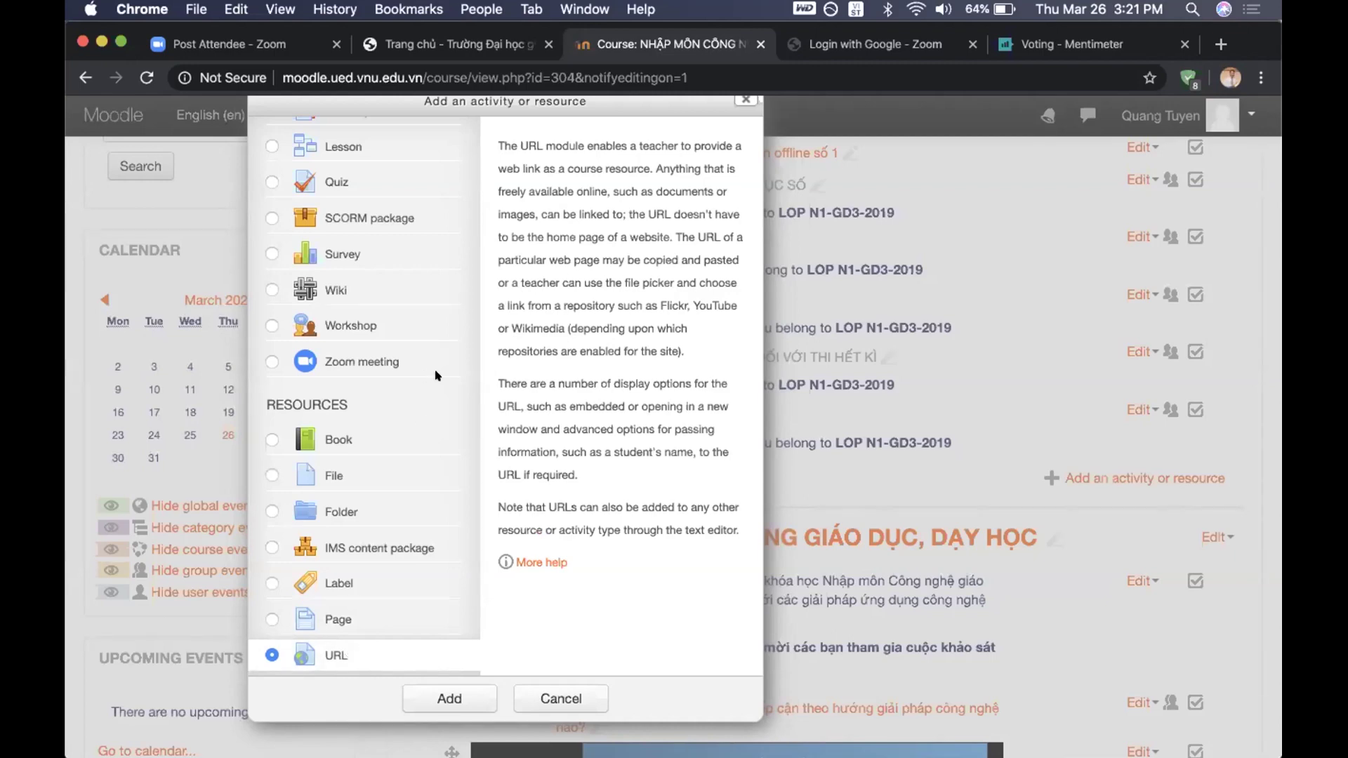
Look over the chooser list, reread the Label resource description, and close the chooser without adding anything
scroll(438, 376, "up", 5)
scroll(438, 376, "down", 5)
left_click(271, 584)
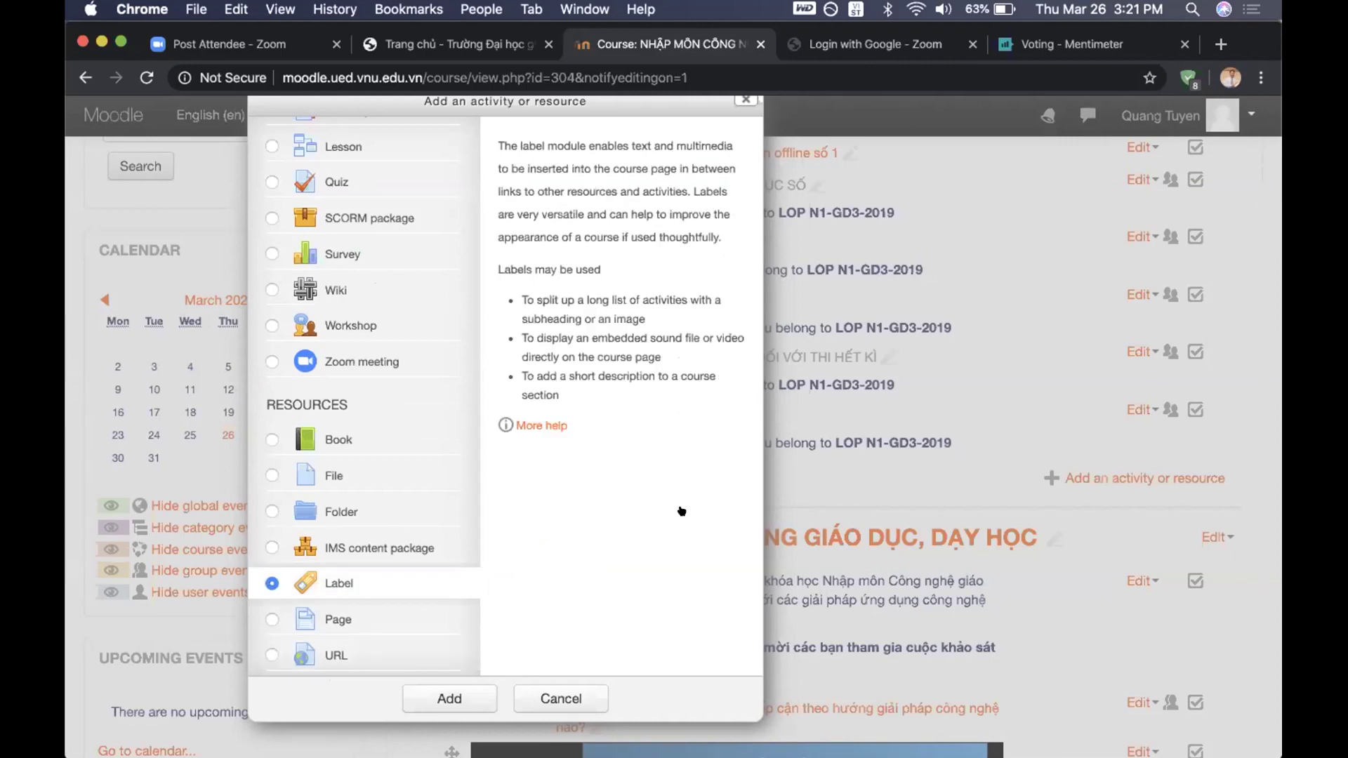
left_click(560, 697)
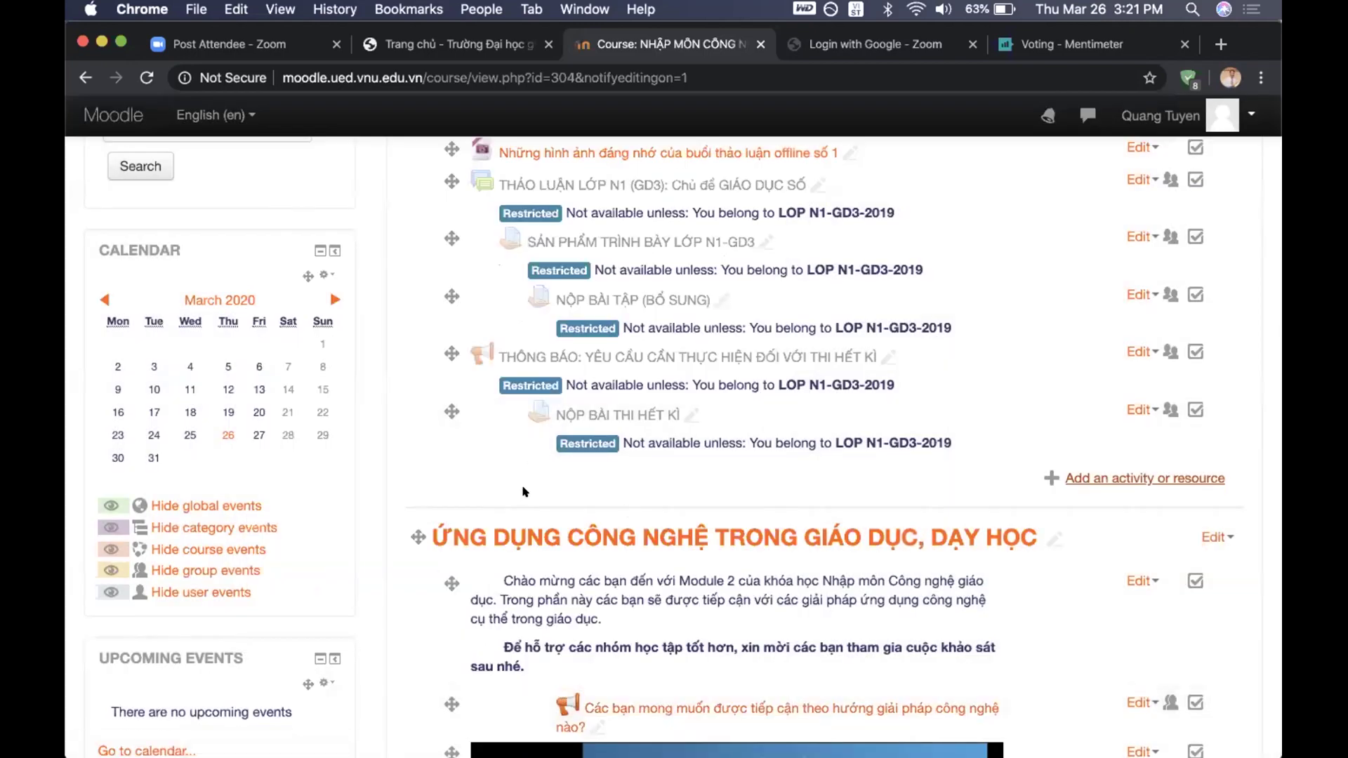
Look over the course's topic sections, their restricted activities and the Course administration options
scroll(523, 492, "down", 5)
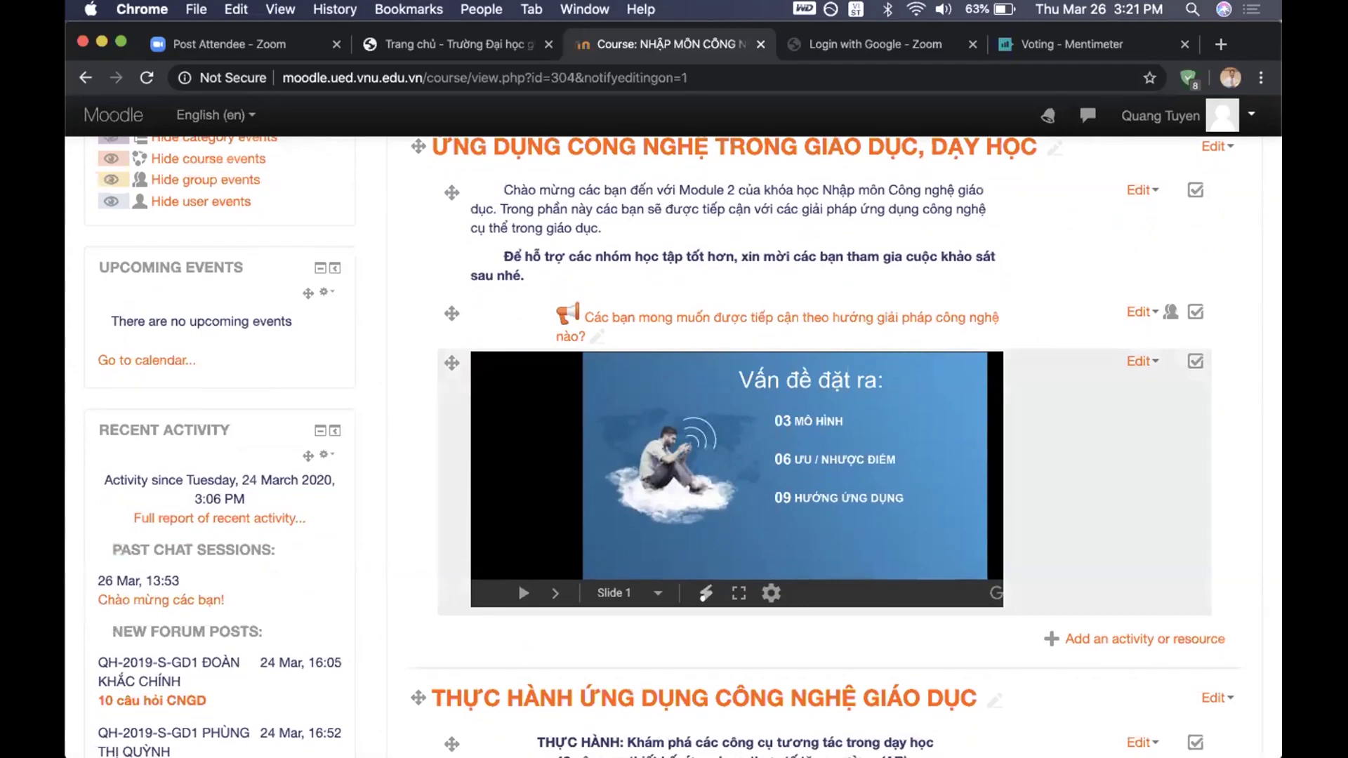
scroll(523, 491, "up", 6)
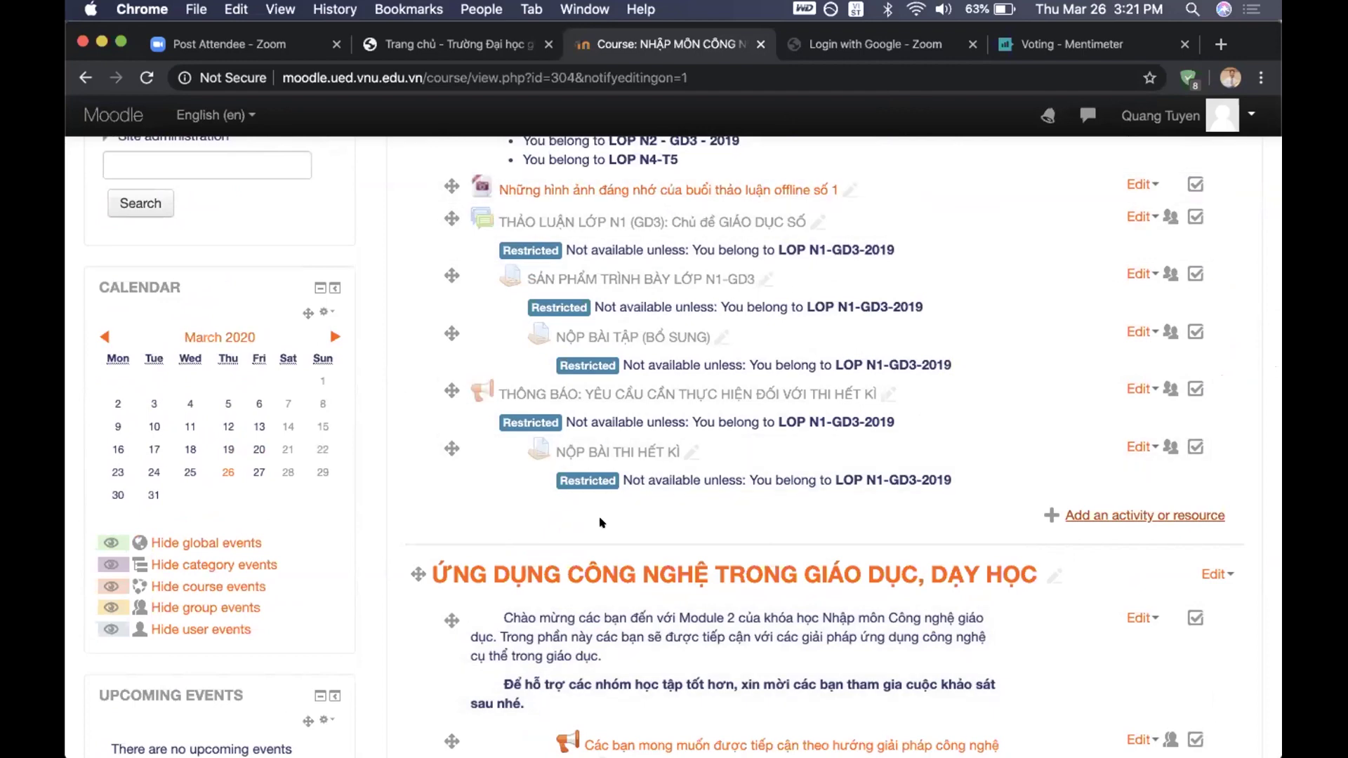
scroll(601, 519, "up", 3)
scroll(601, 523, "up", 2)
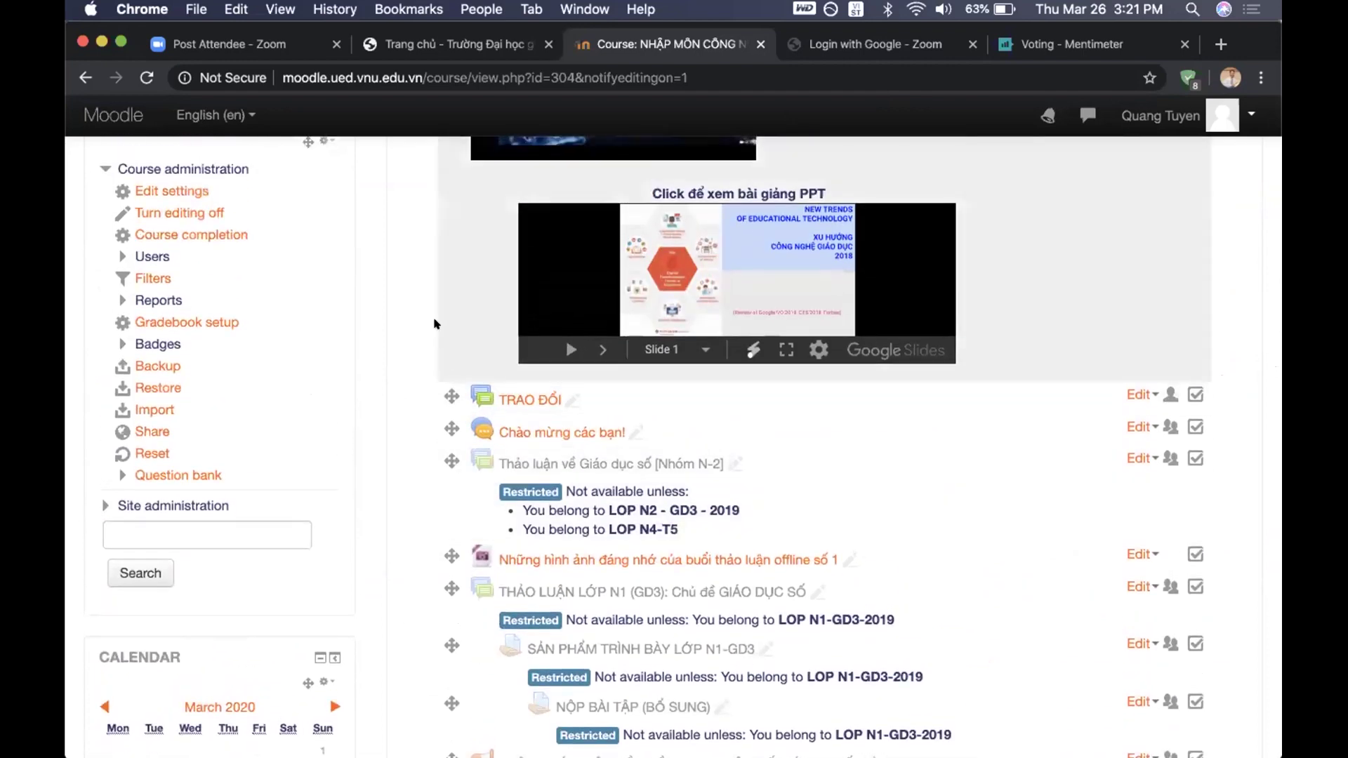
scroll(402, 354, "up", 2)
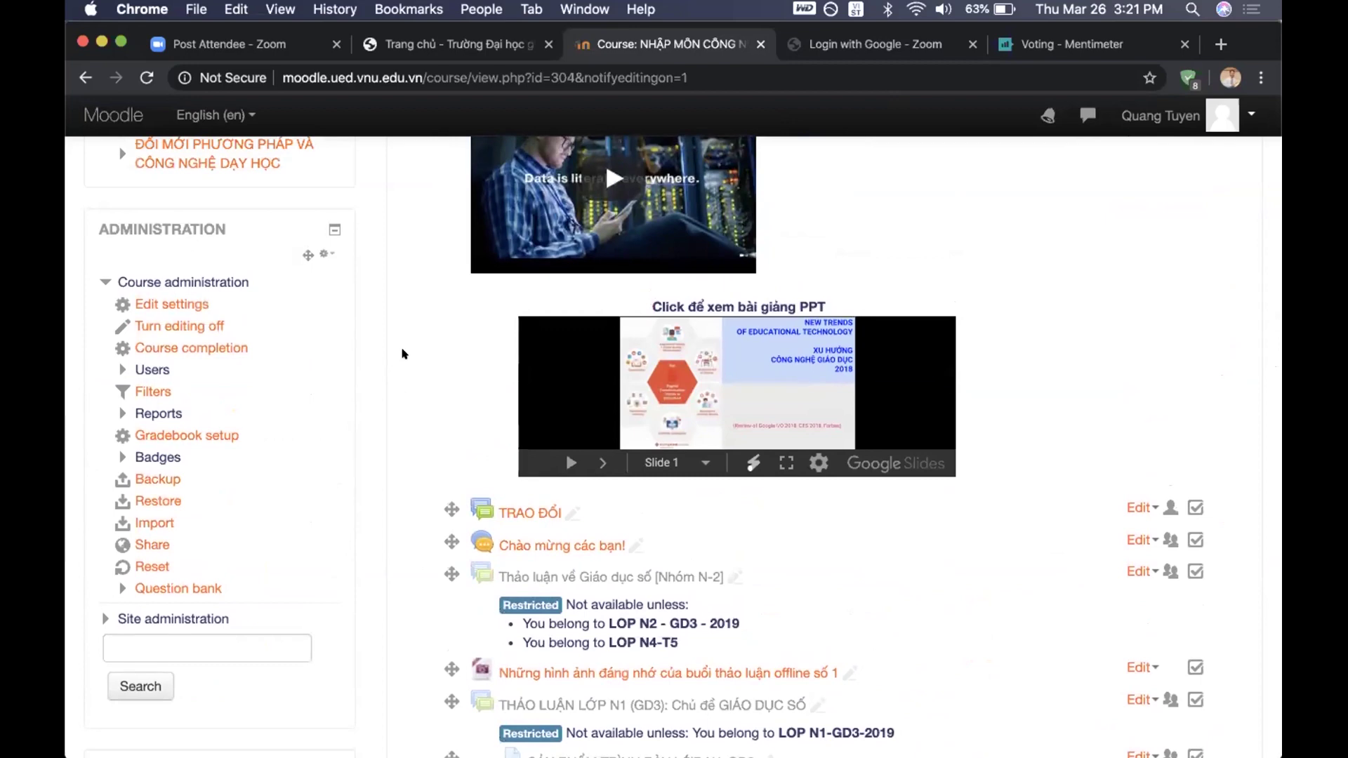
scroll(402, 353, "up", 2)
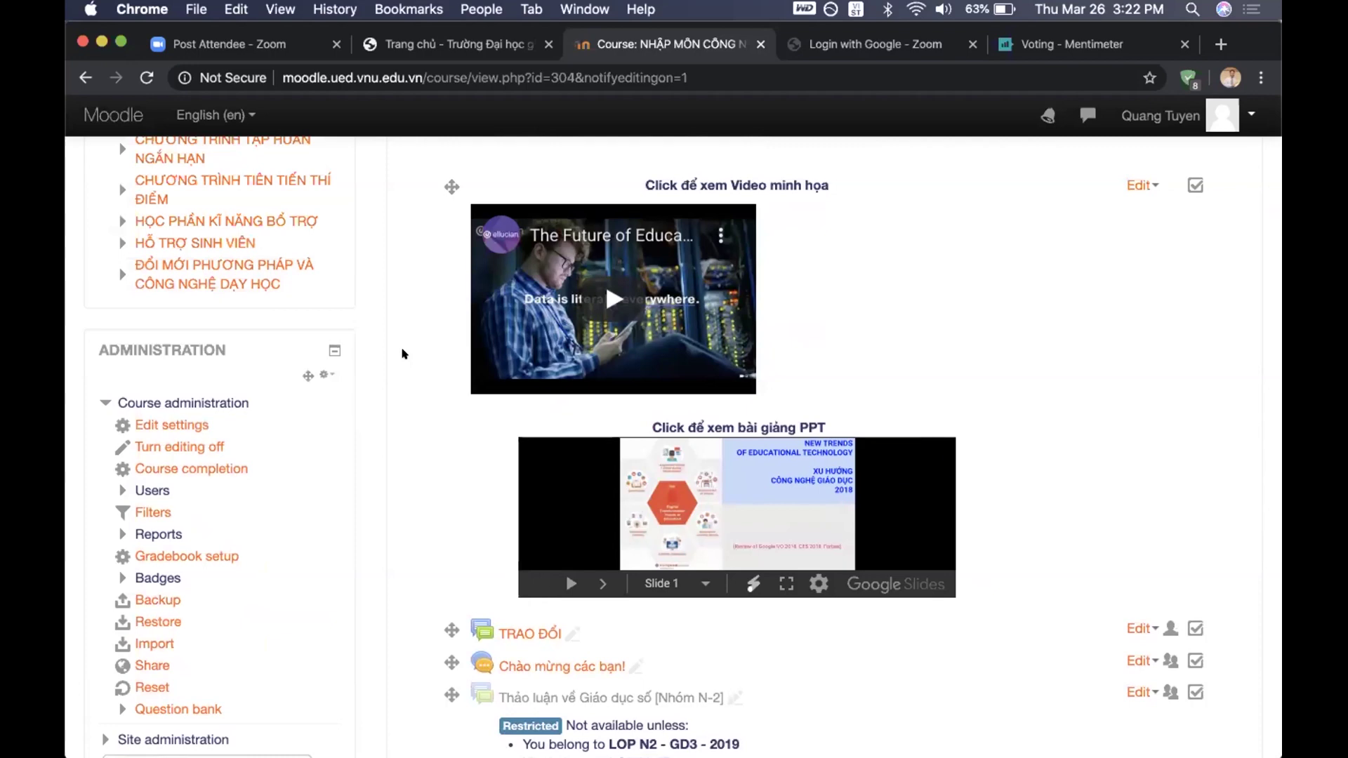
scroll(404, 353, "down", 3)
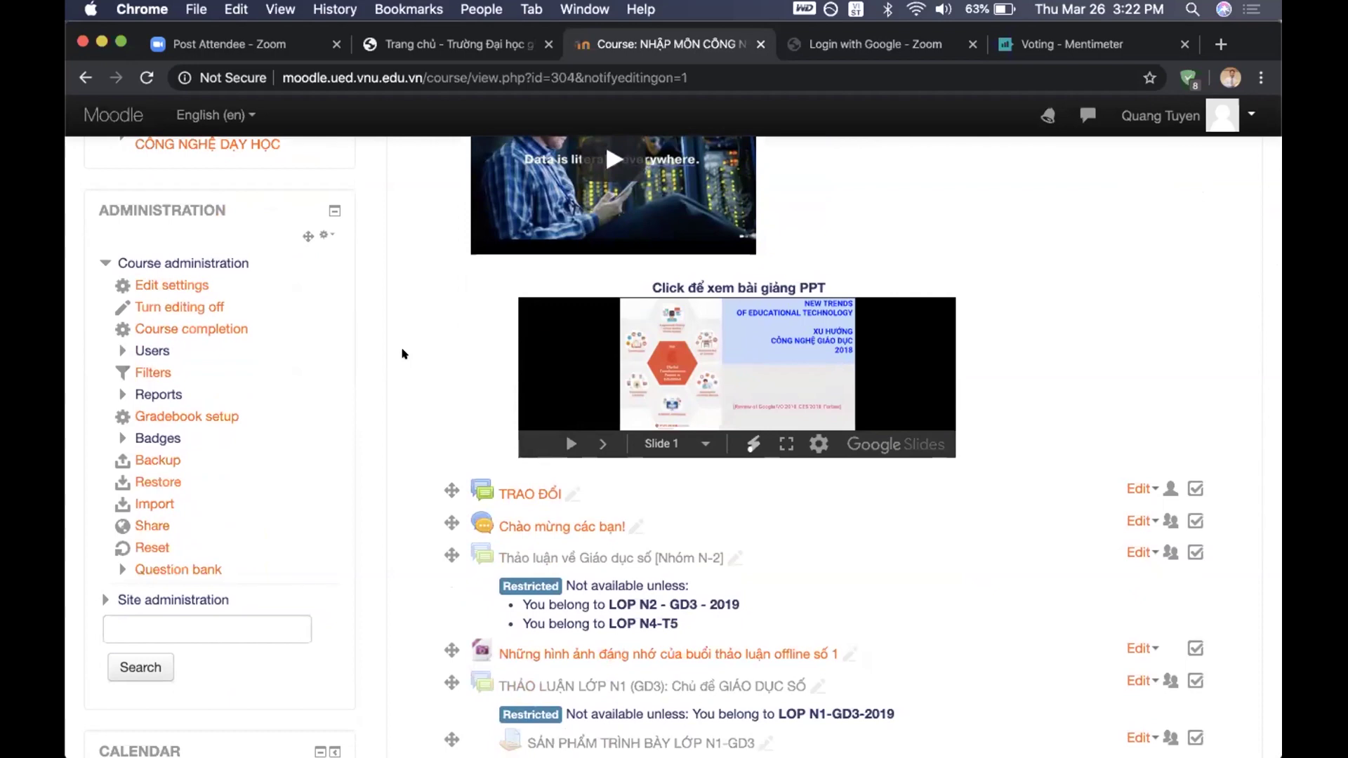
scroll(404, 354, "up", 2)
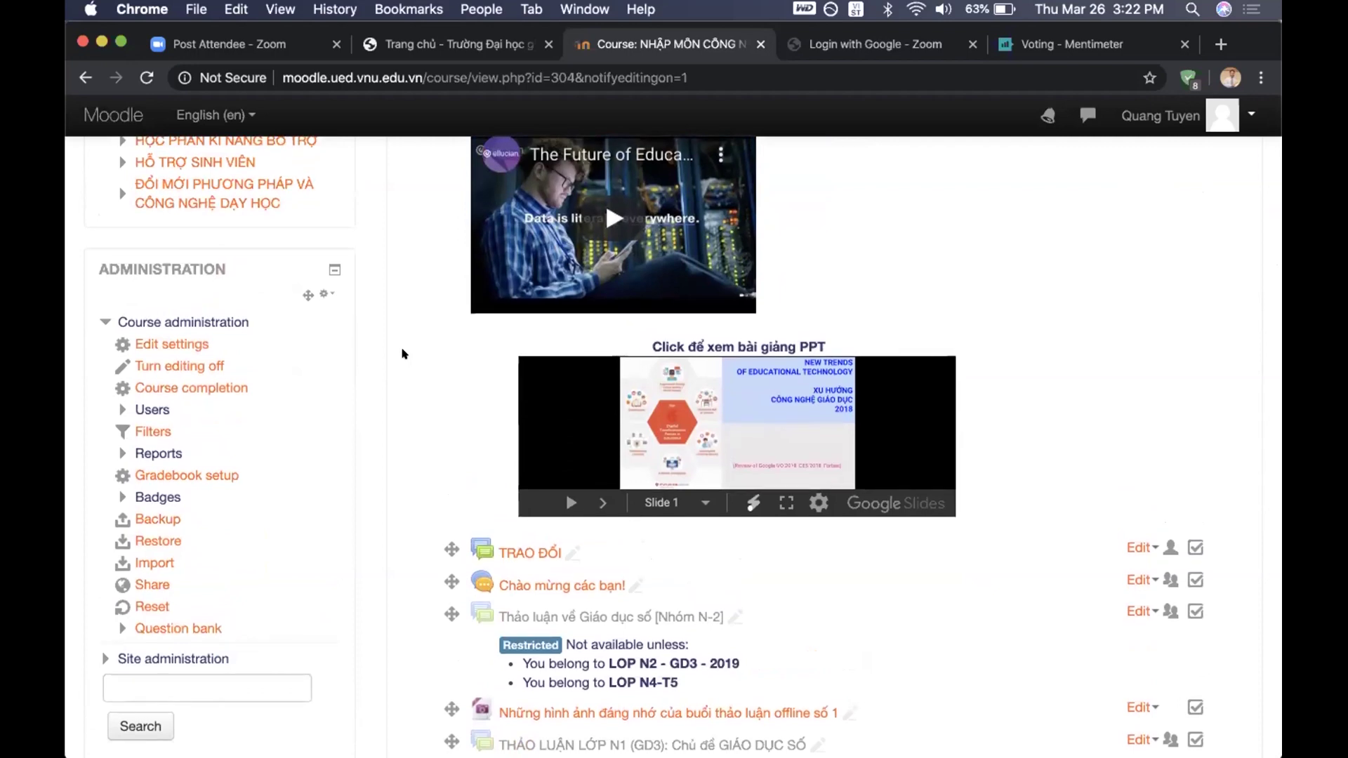
Open the course's Groups page from the user administration options and review the available group actions
left_click(153, 409)
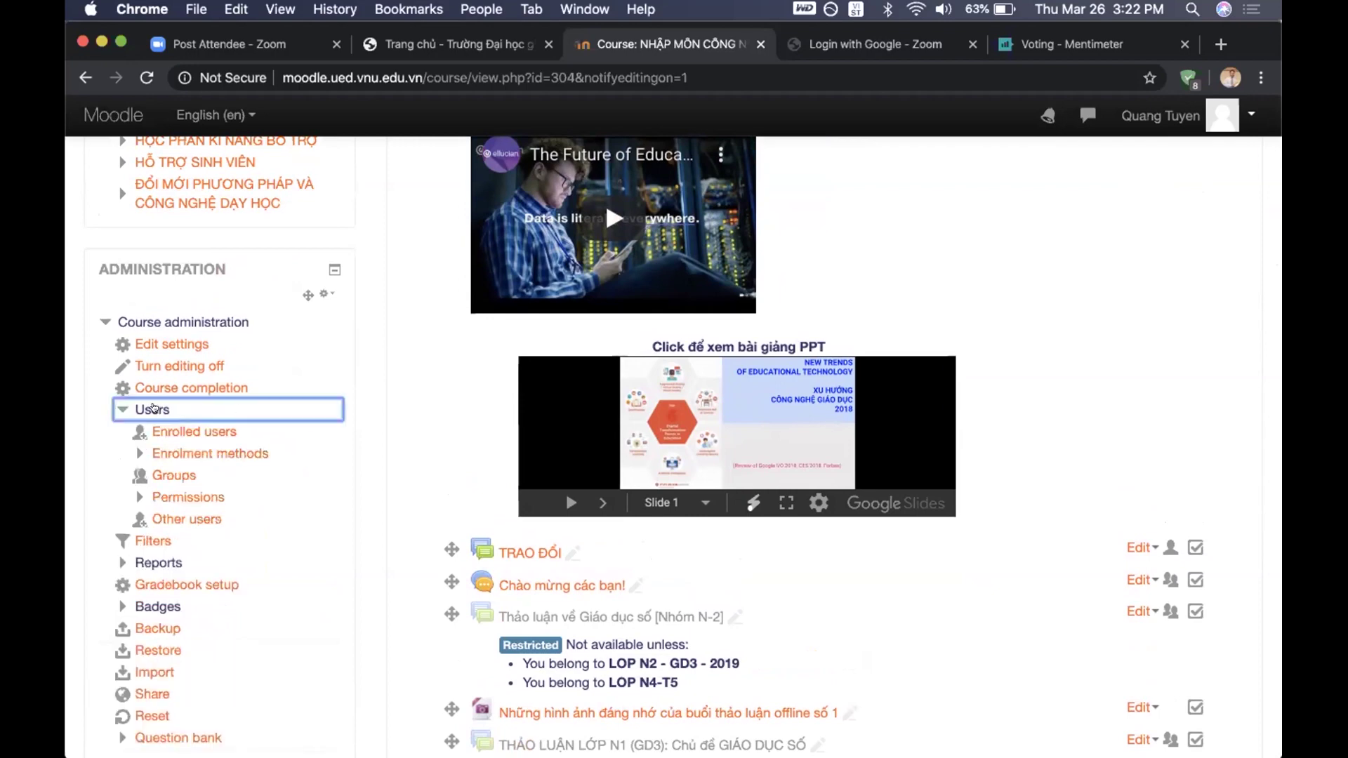
scroll(420, 433, "down", 5)
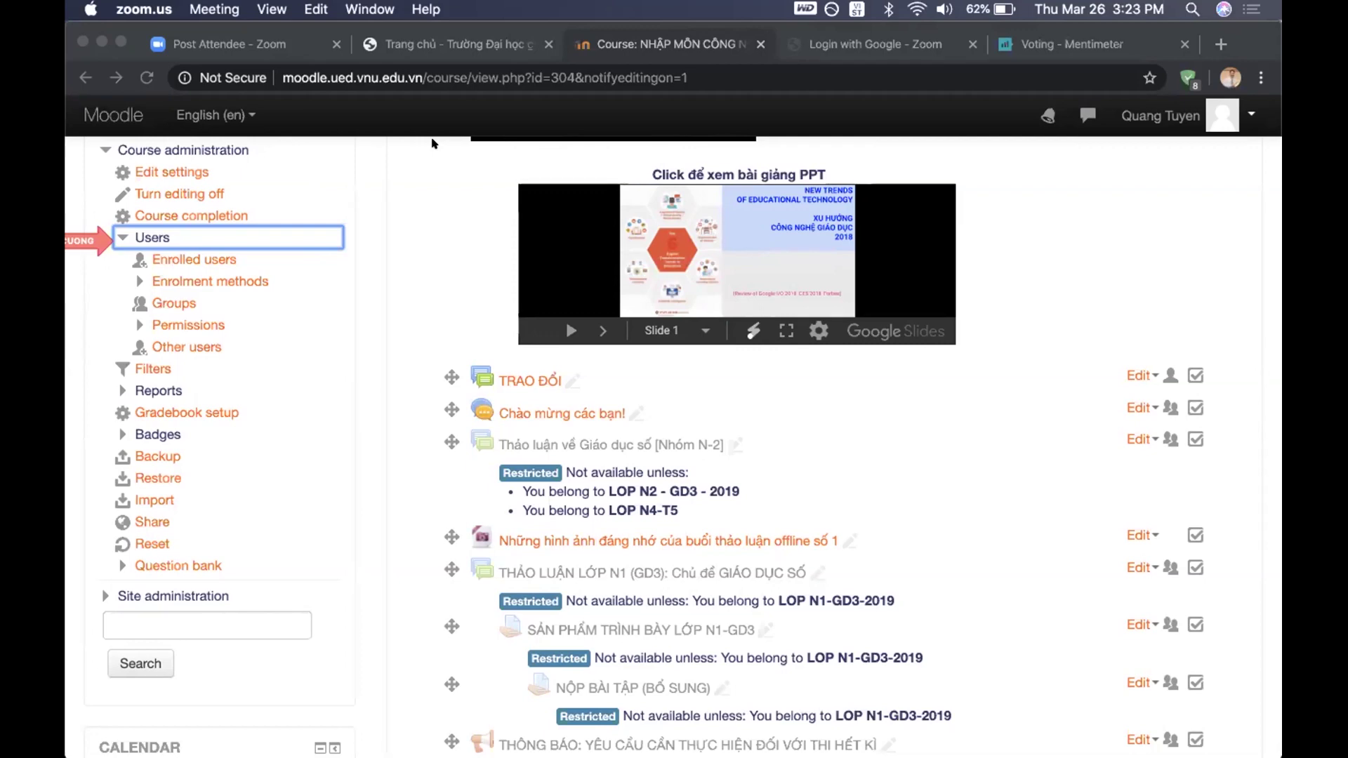
left_click(175, 302)
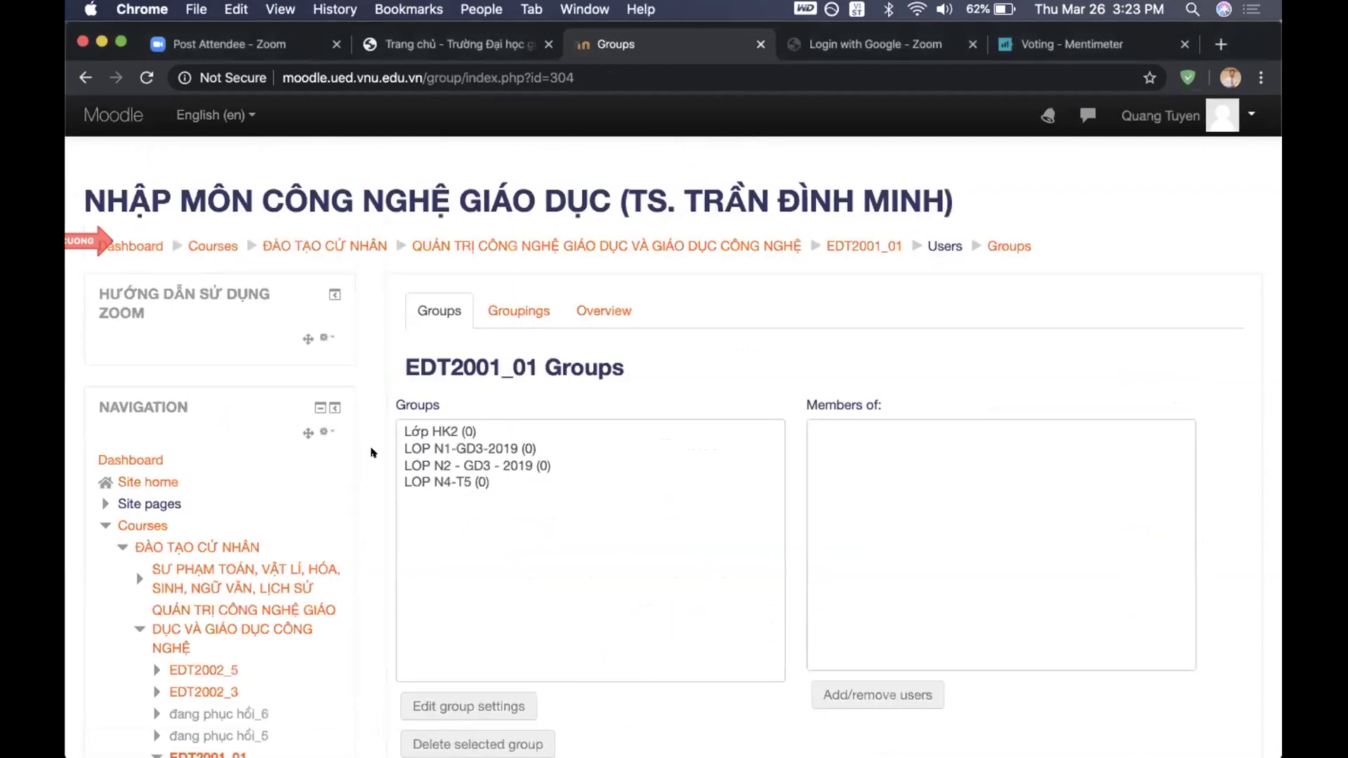
scroll(372, 453, "down", 3)
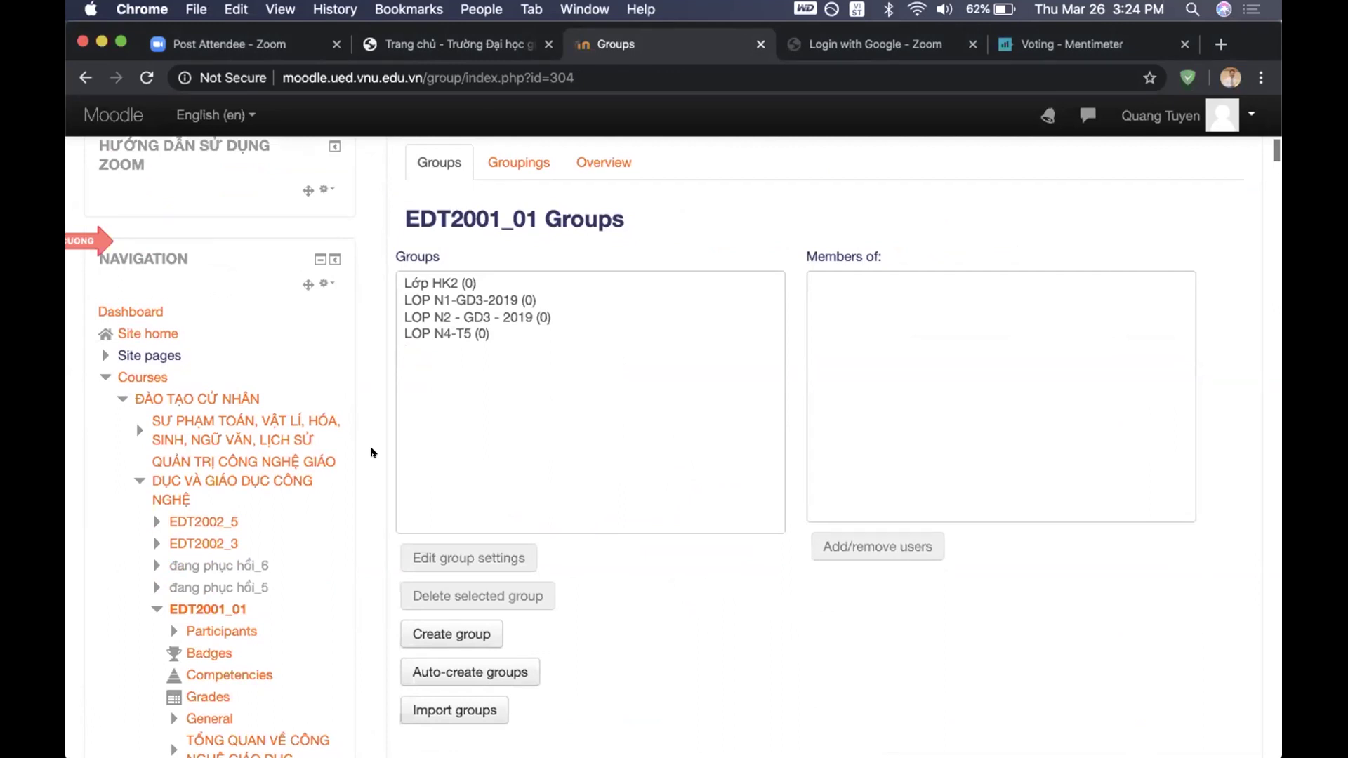
scroll(373, 453, "down", 2)
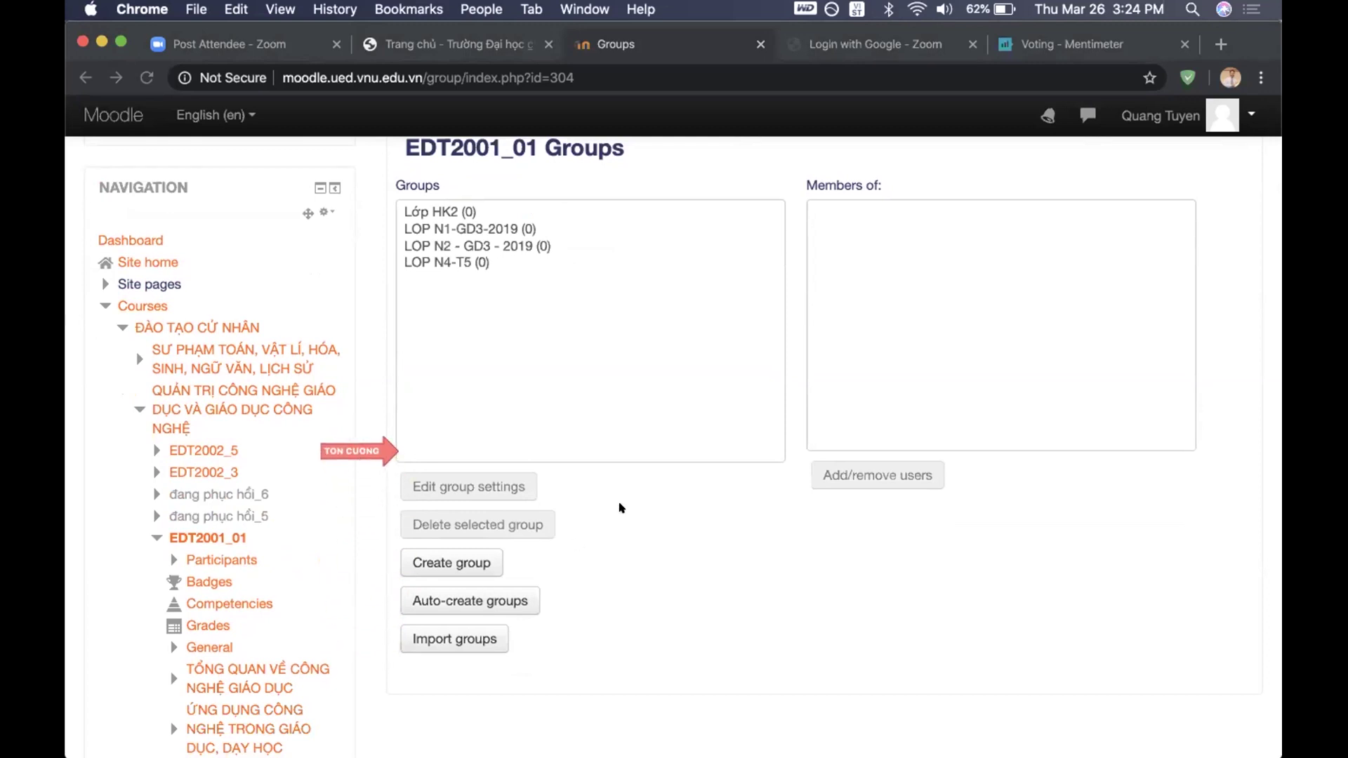
Open the form for creating a group and examine the Group name and Group ID number fields
scroll(621, 507, "up", 3)
left_click(455, 668)
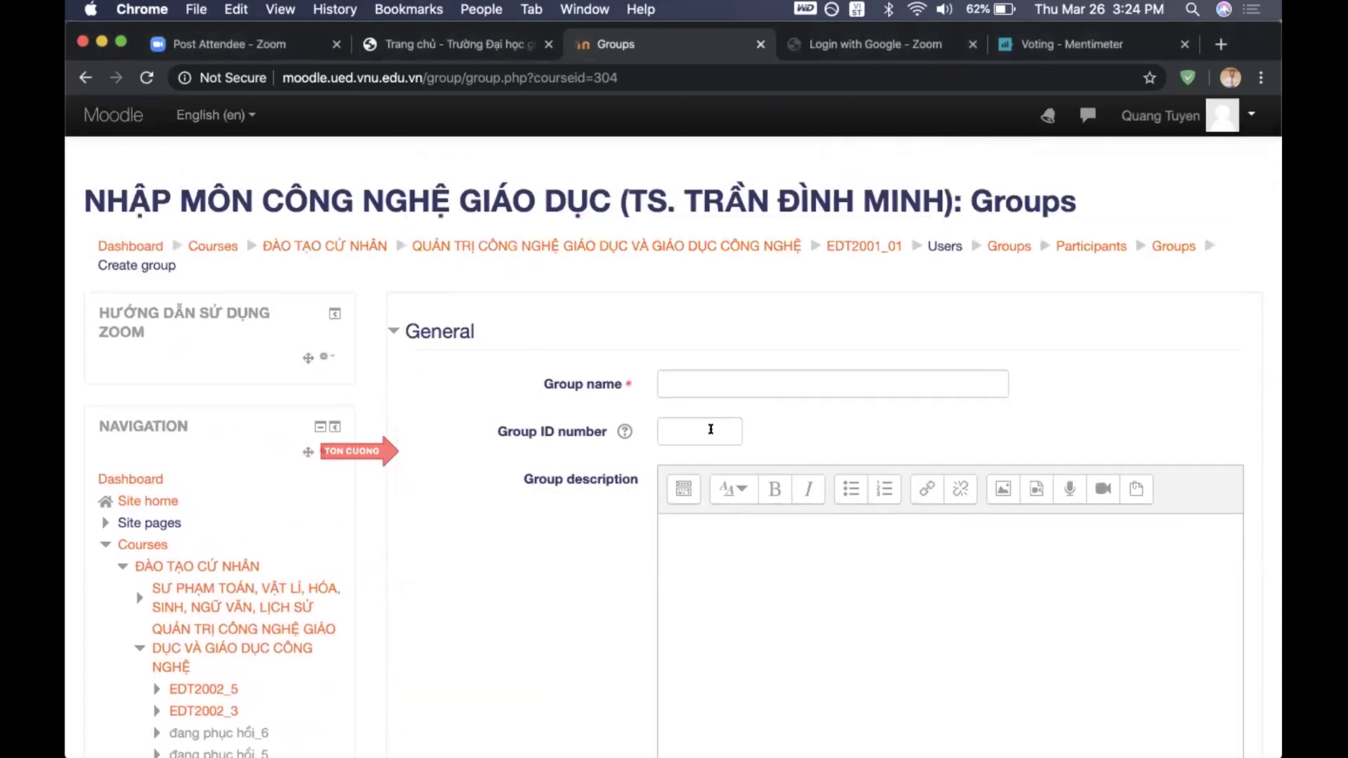
left_click(711, 384)
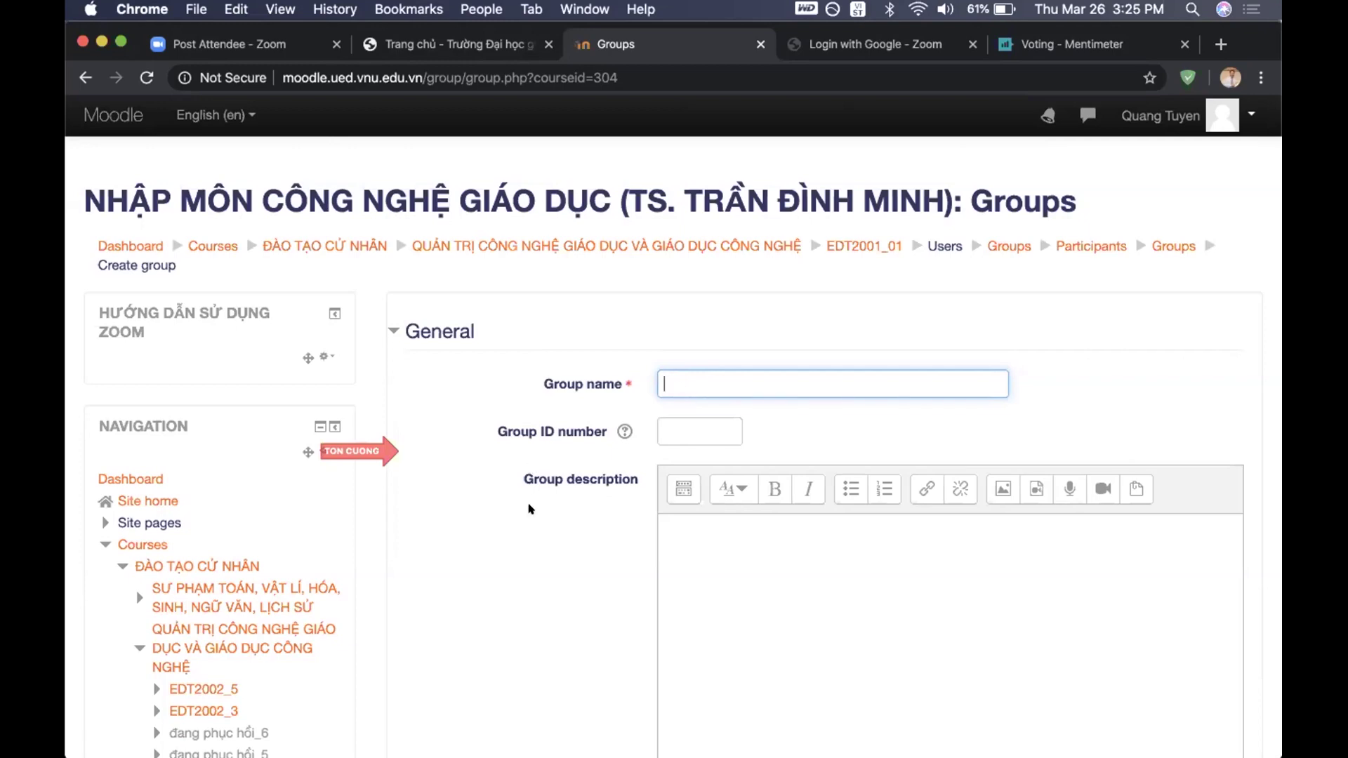
scroll(530, 508, "down", 1)
left_click(668, 314)
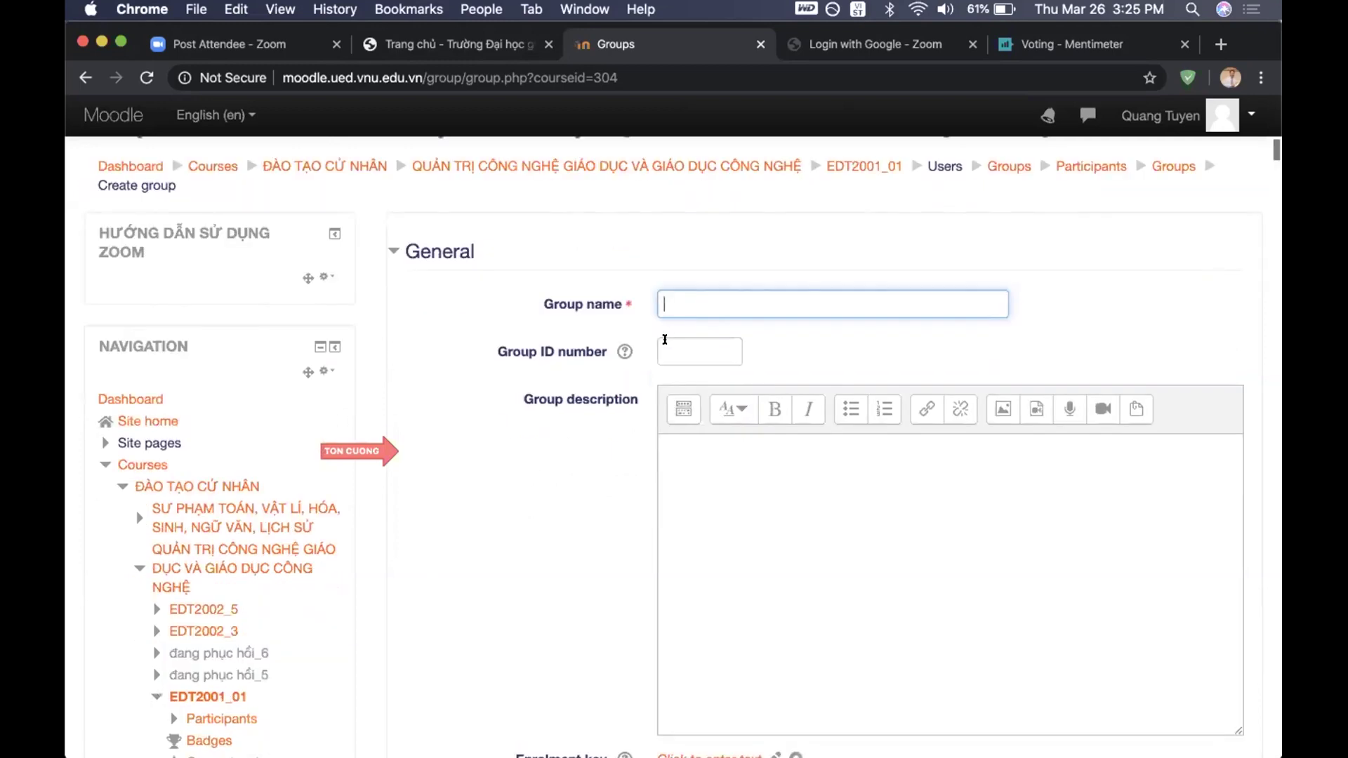
left_click(666, 353)
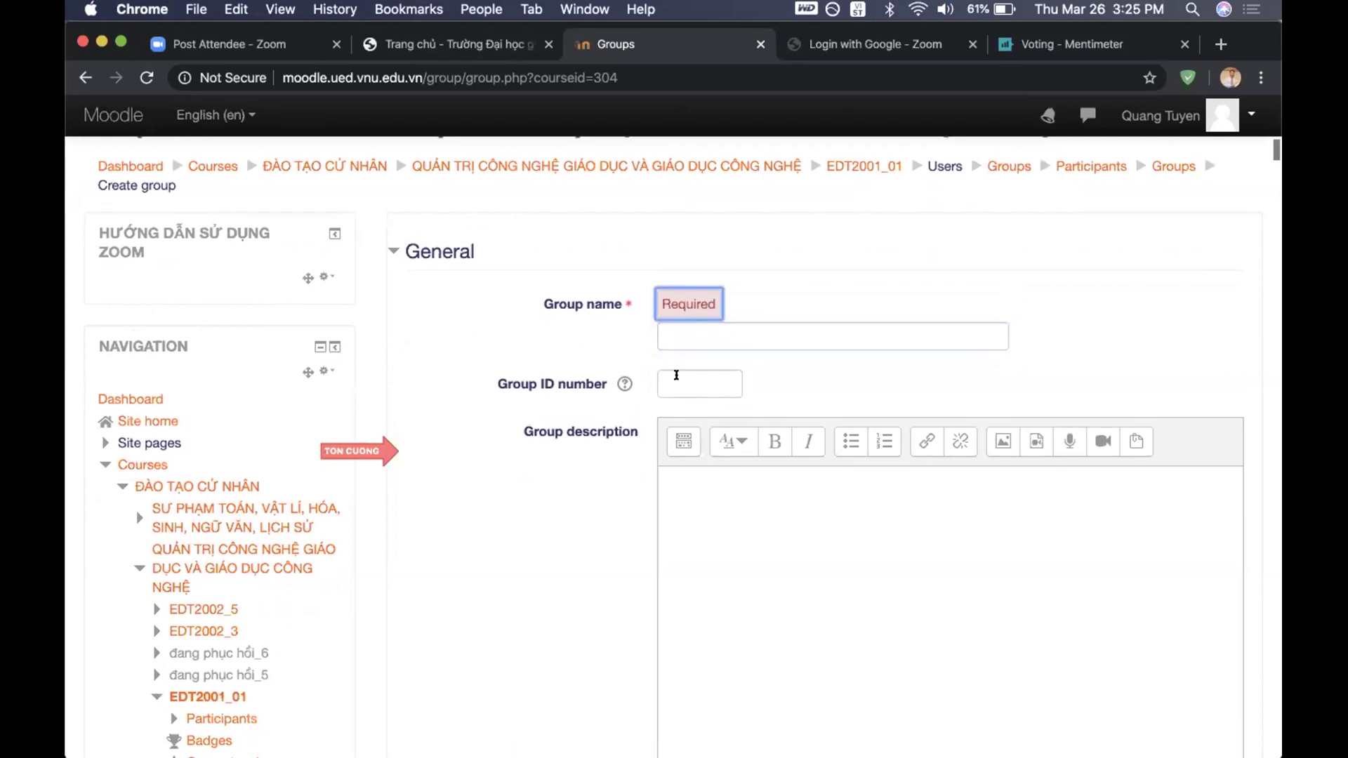
left_click(676, 376)
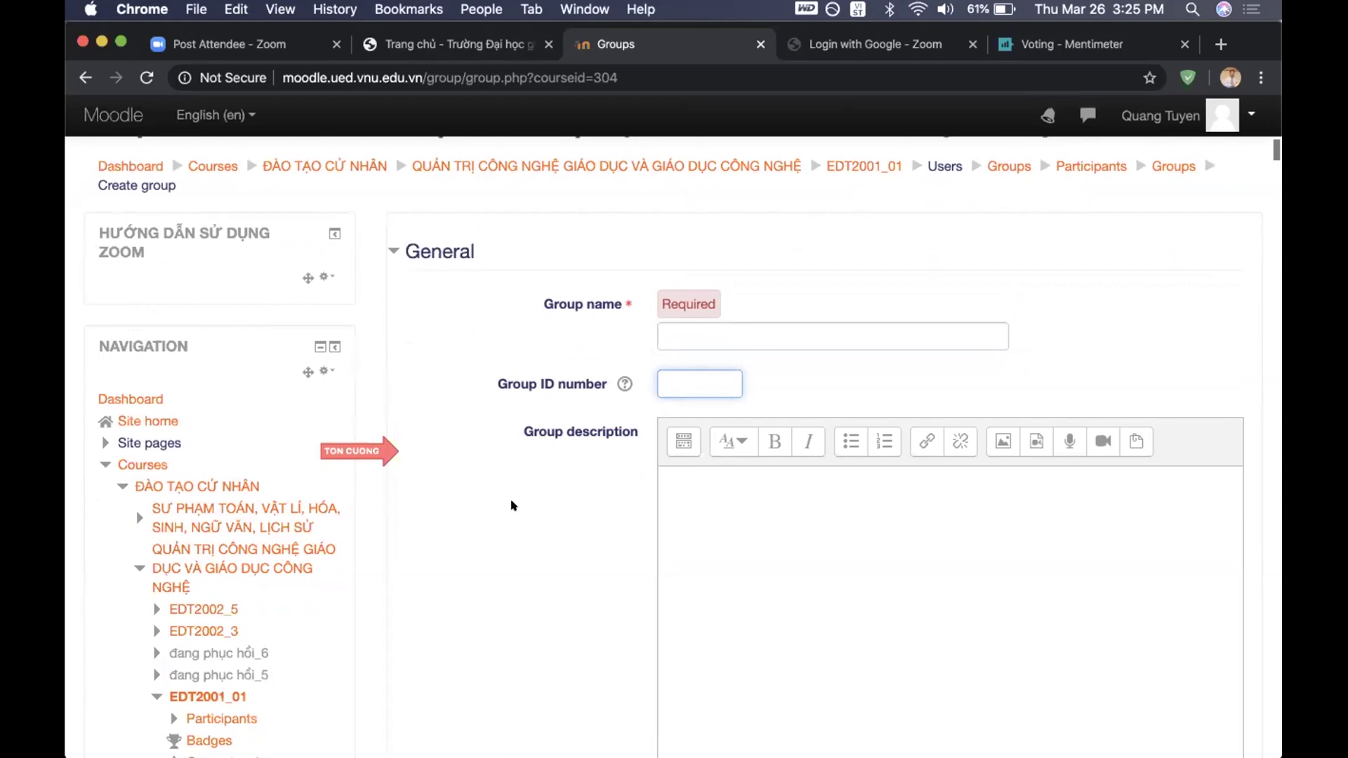
Review the group form's description, enrolment key and picture options, and cancel the form without saving
scroll(512, 505, "down", 5)
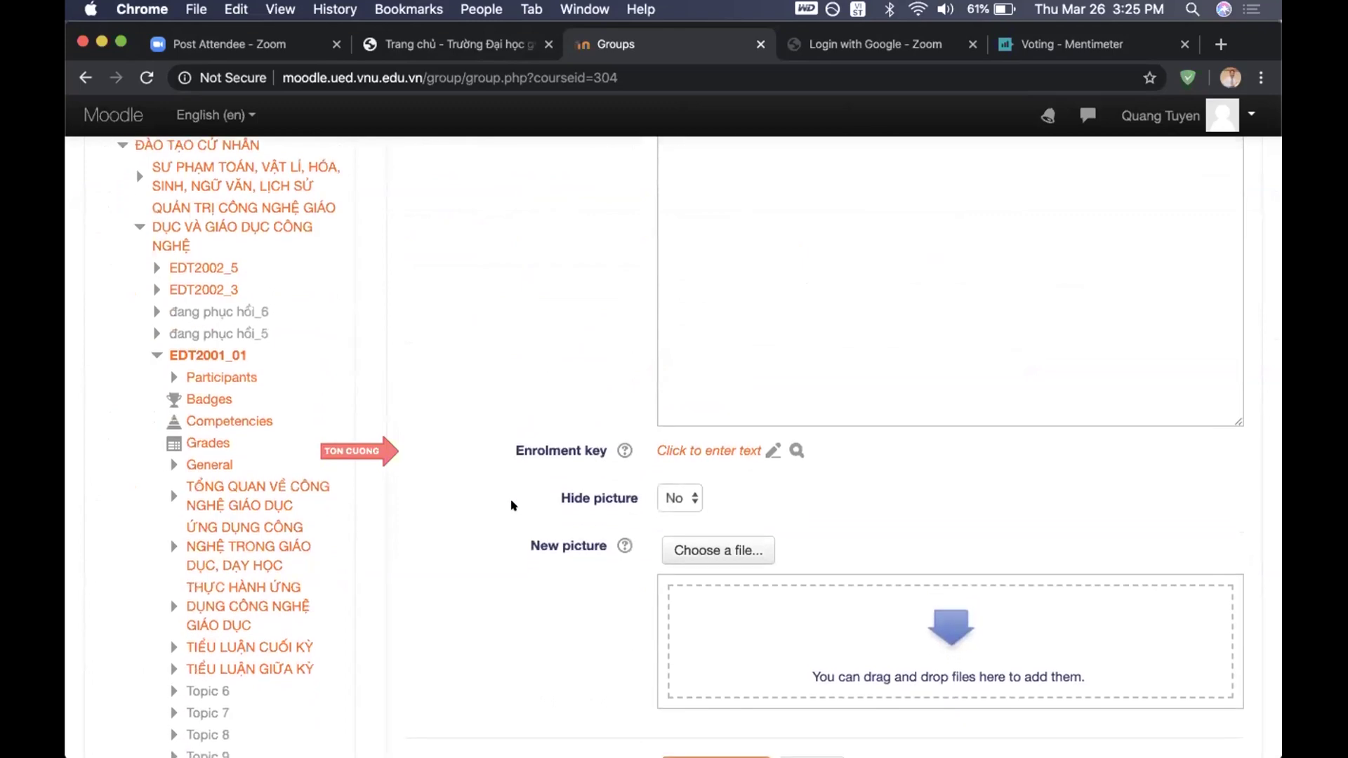
scroll(512, 505, "down", 1)
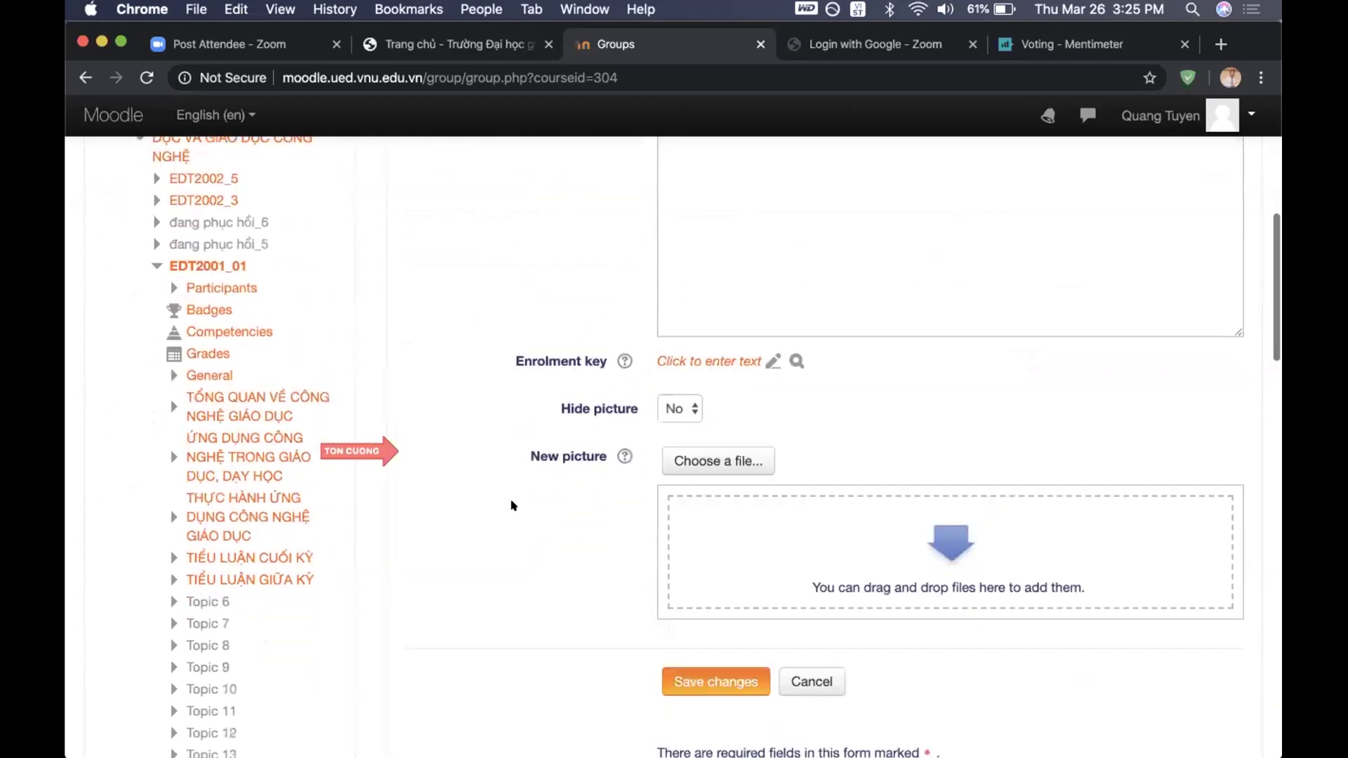
scroll(512, 506, "down", 1)
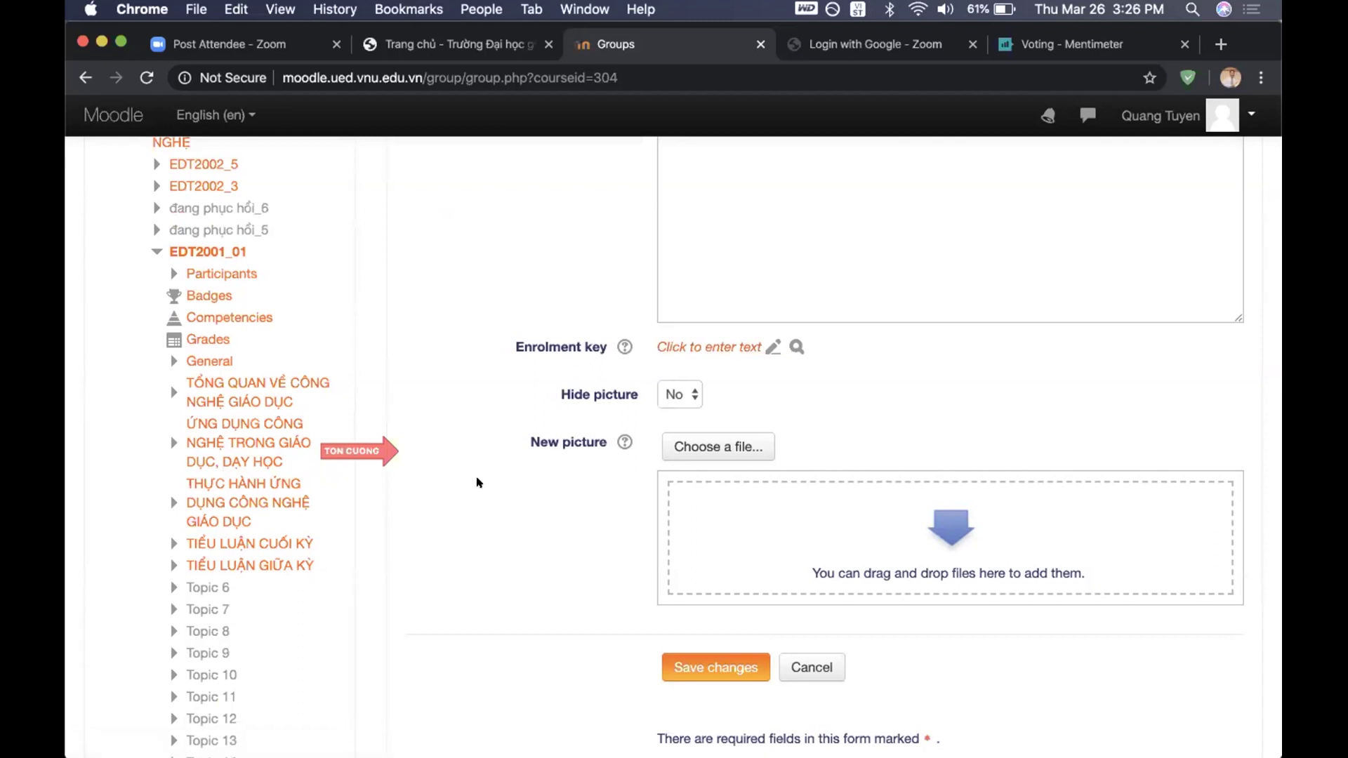
scroll(478, 483, "down", 3)
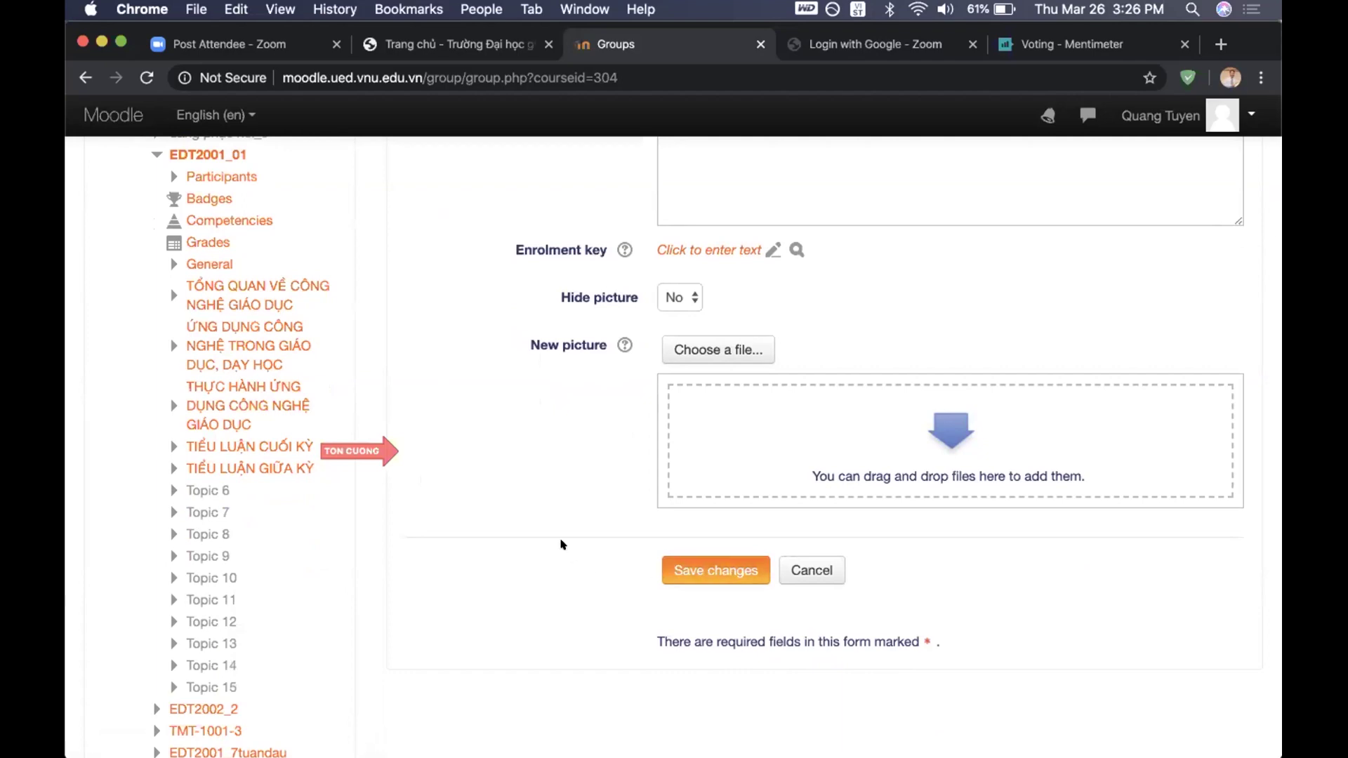
scroll(562, 544, "up", 12)
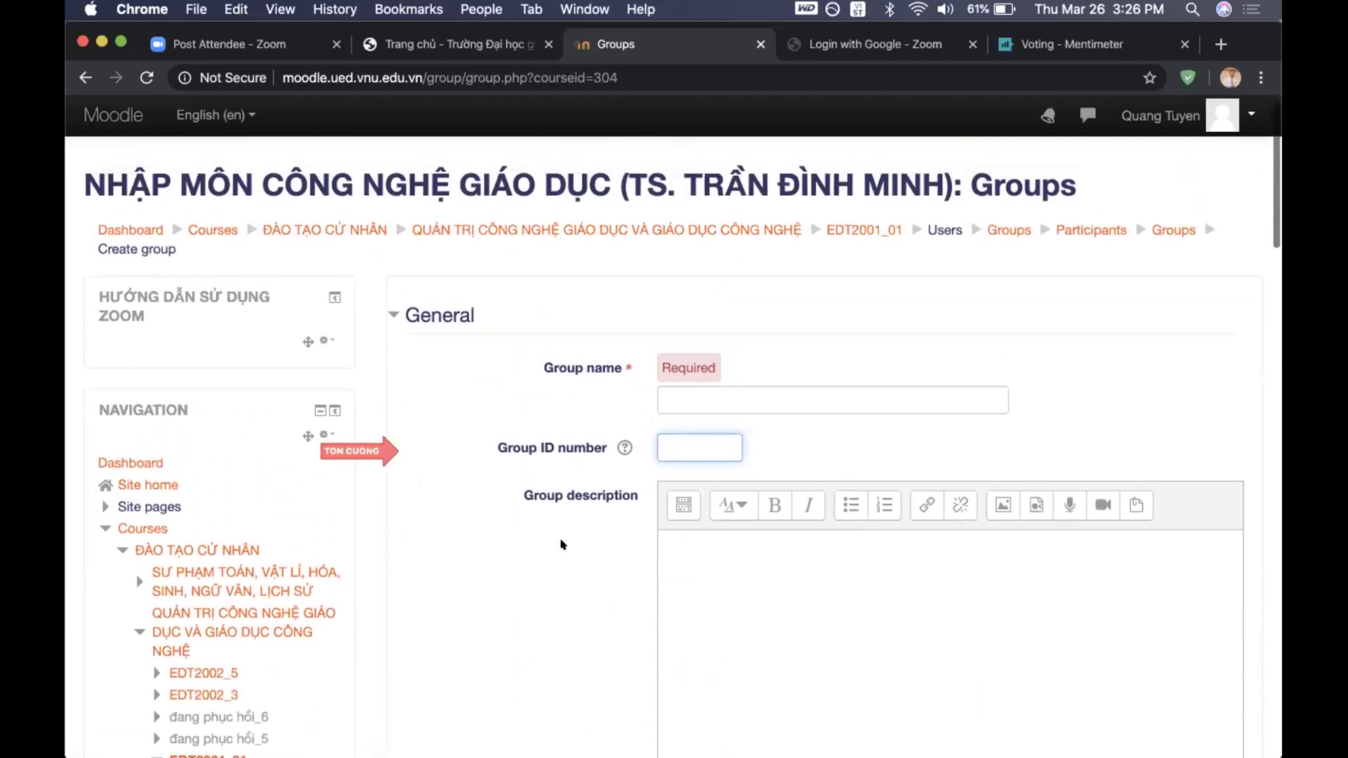
scroll(562, 544, "down", 12)
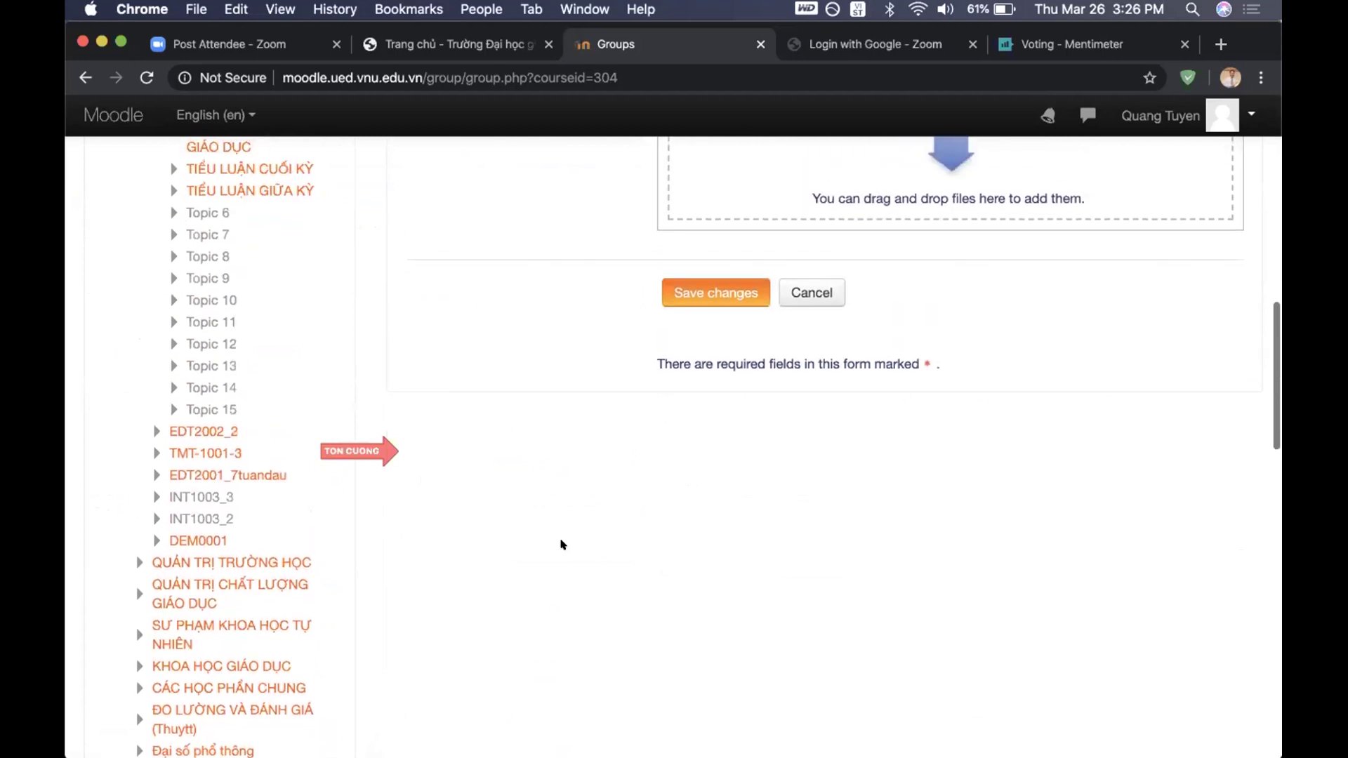
left_click(807, 294)
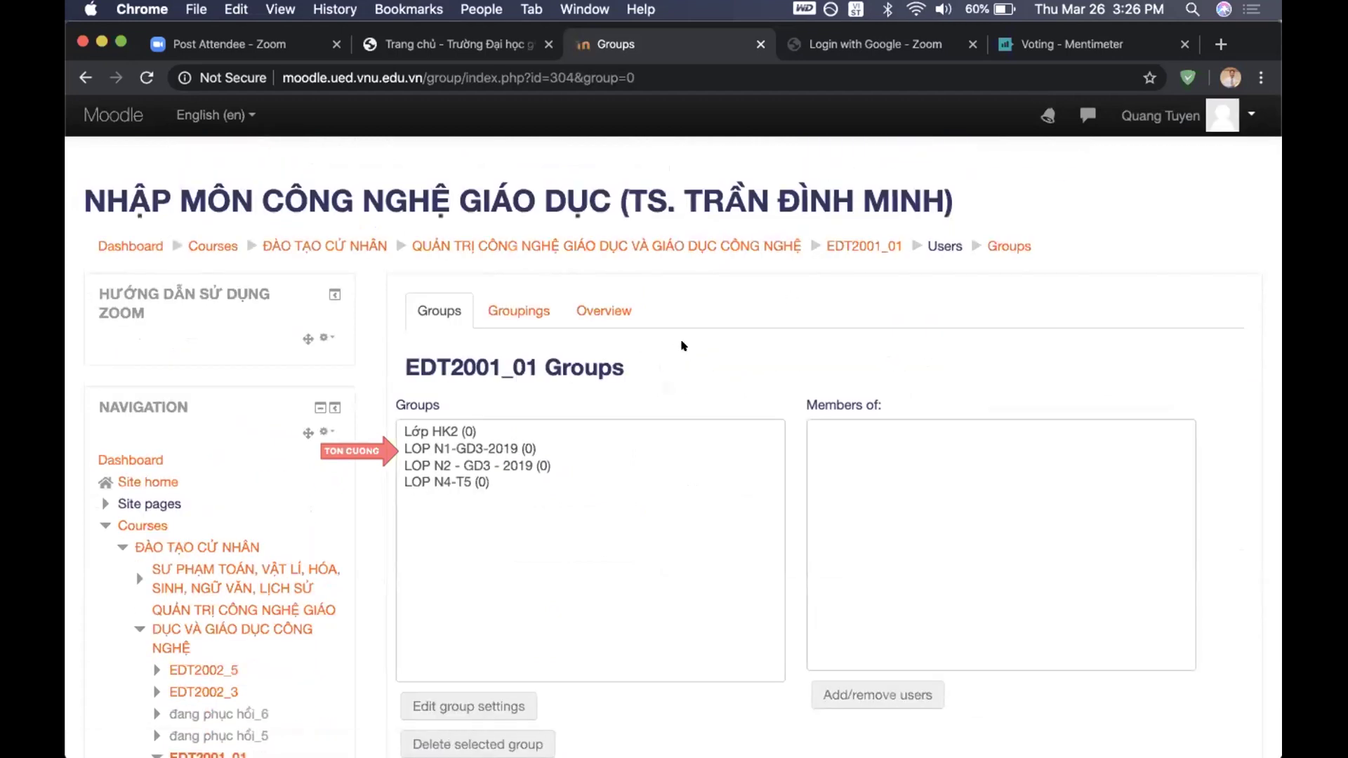
Open the member management page (Add/remove users) for the group LOP N2 - GD3 - 2019
scroll(684, 346, "down", 1)
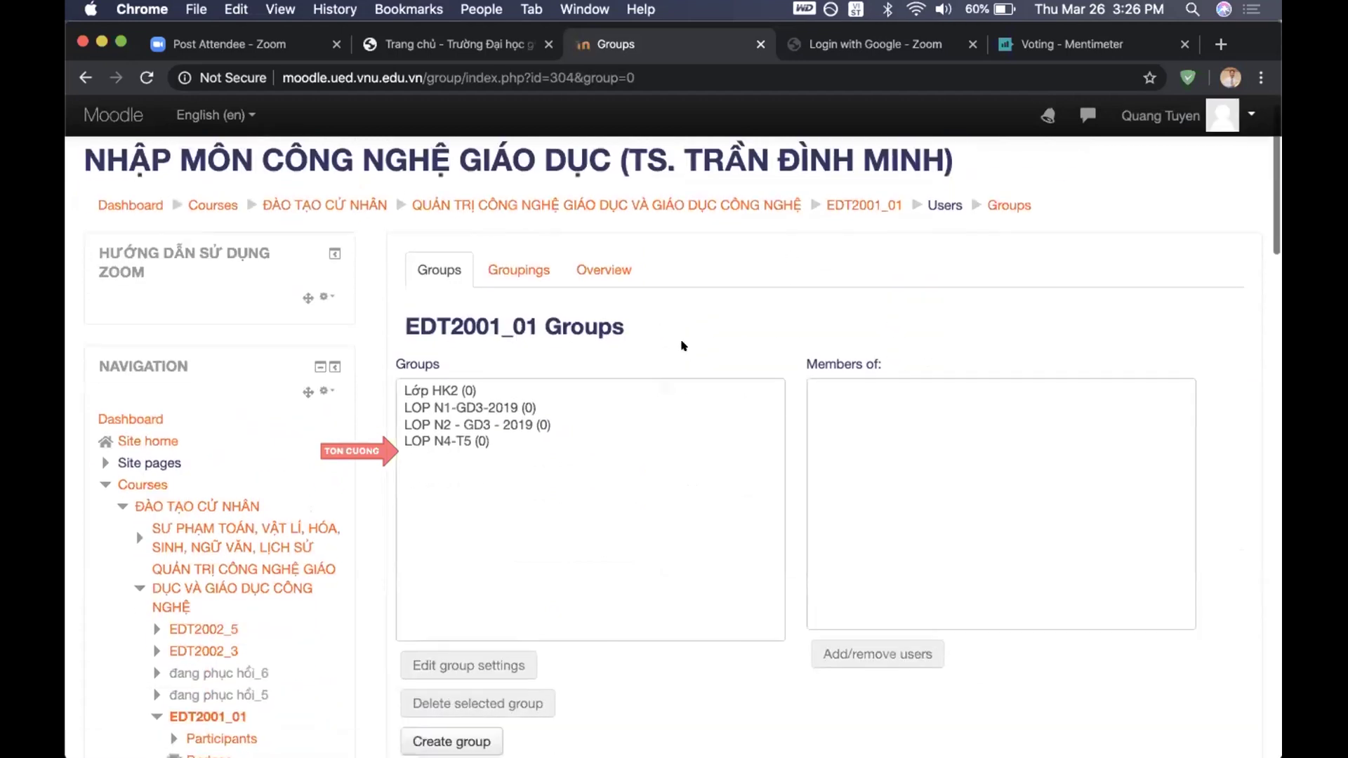
left_click(514, 426)
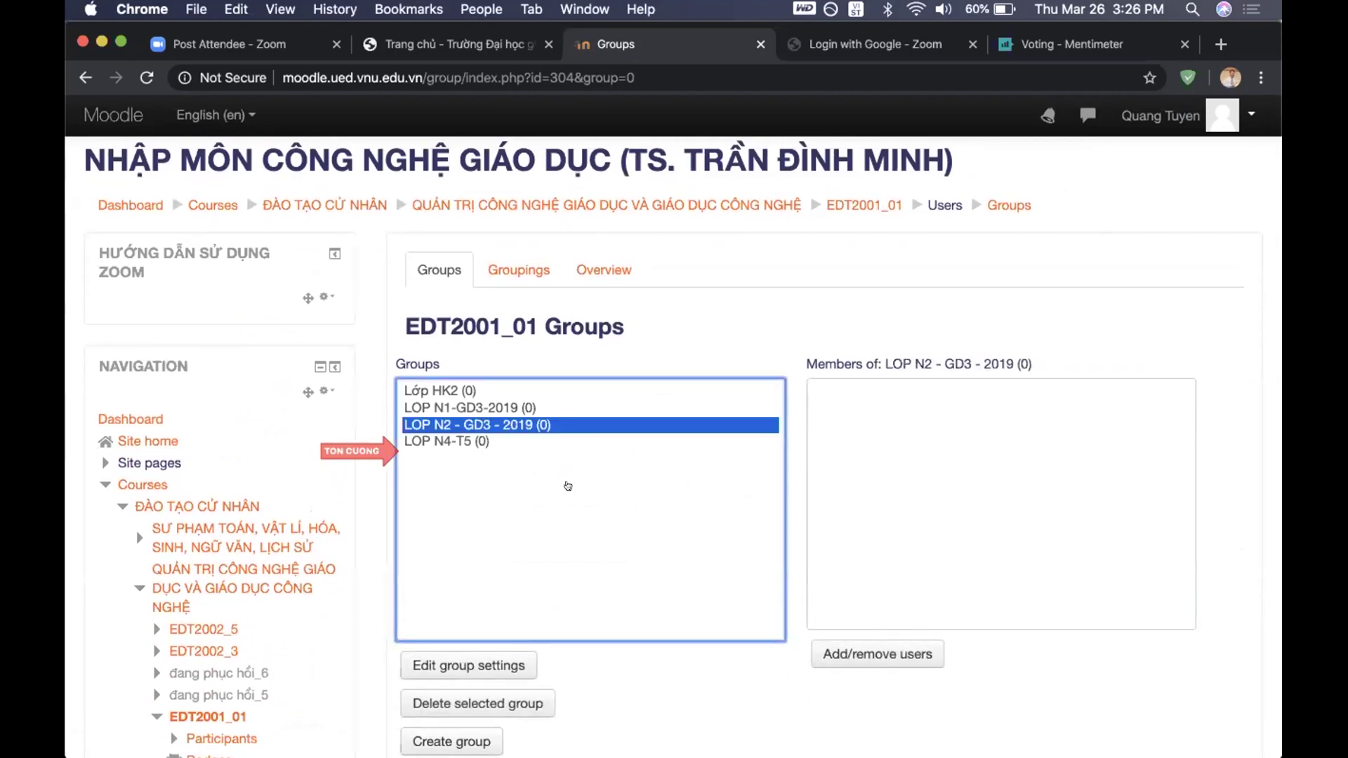
scroll(568, 486, "down", 1)
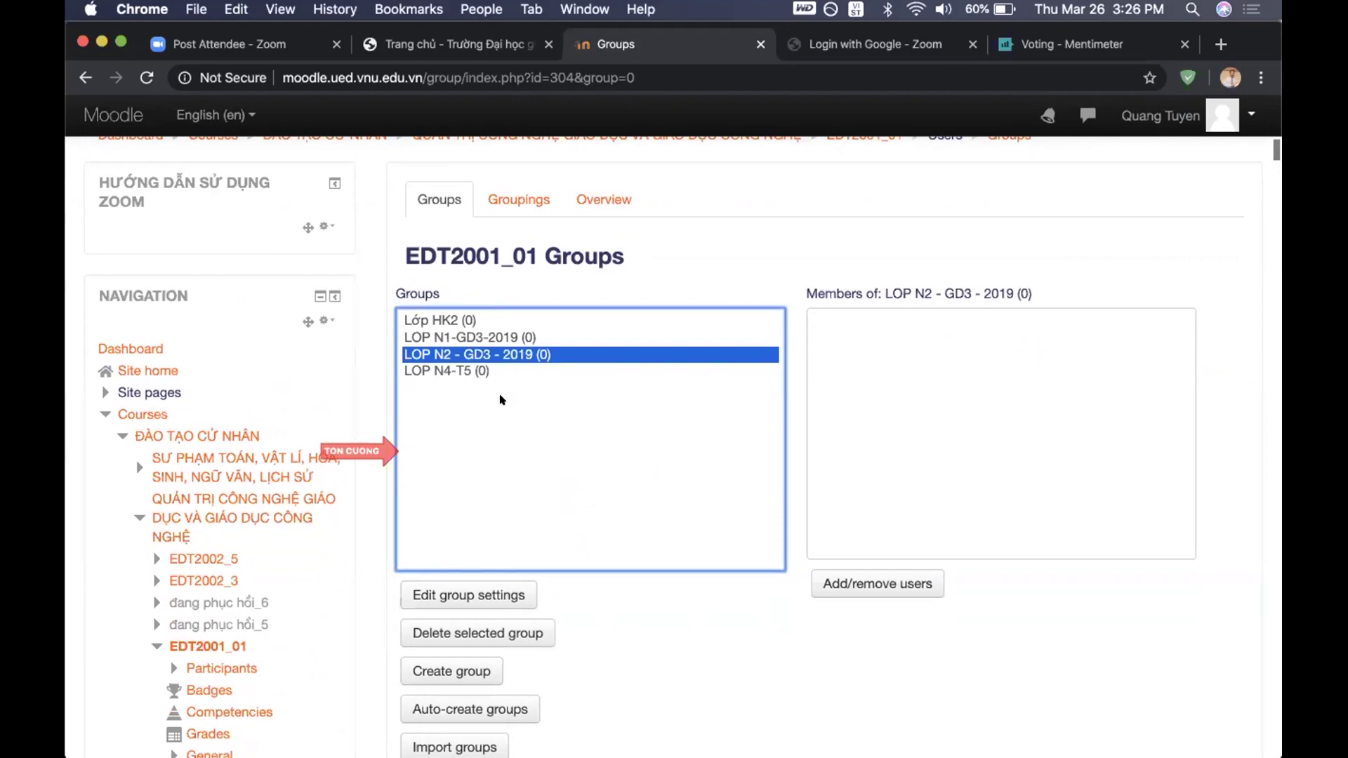
mouse_move(333, 451)
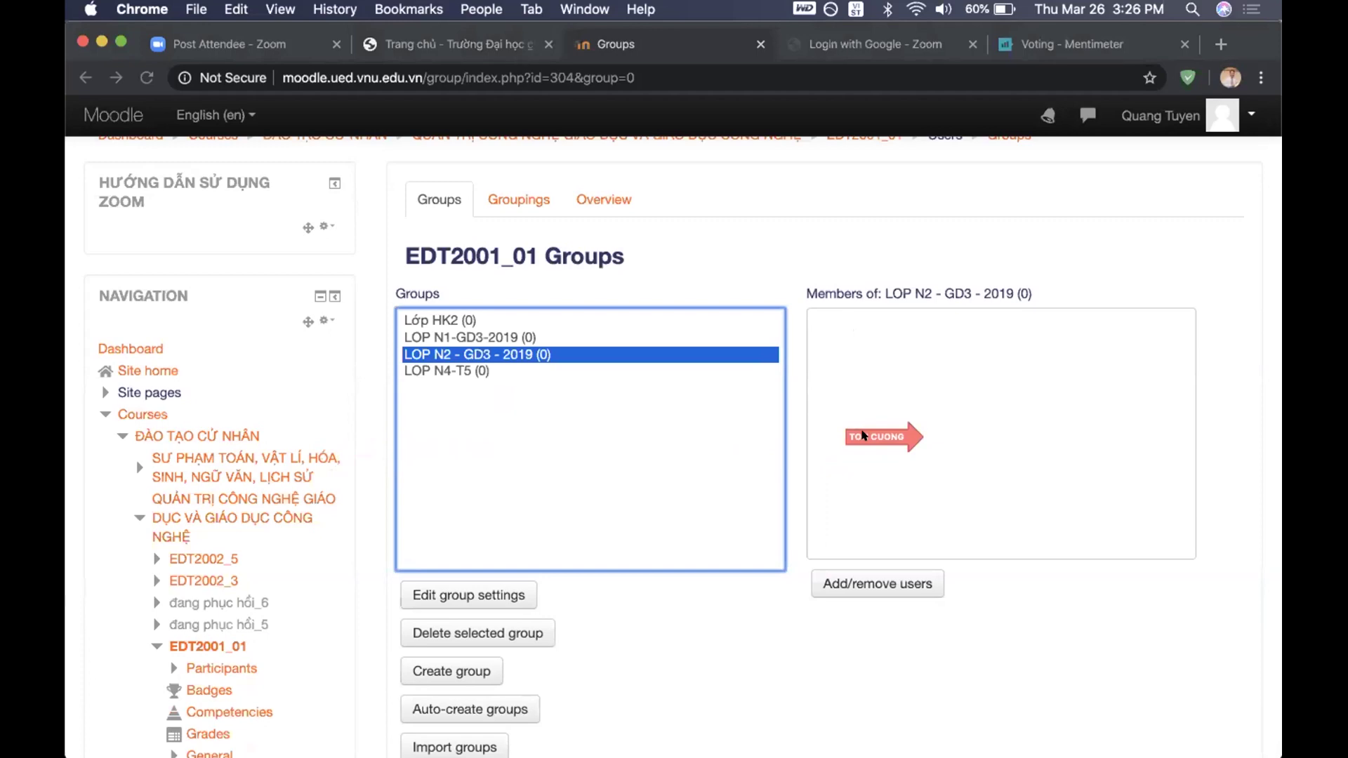
left_click(851, 585)
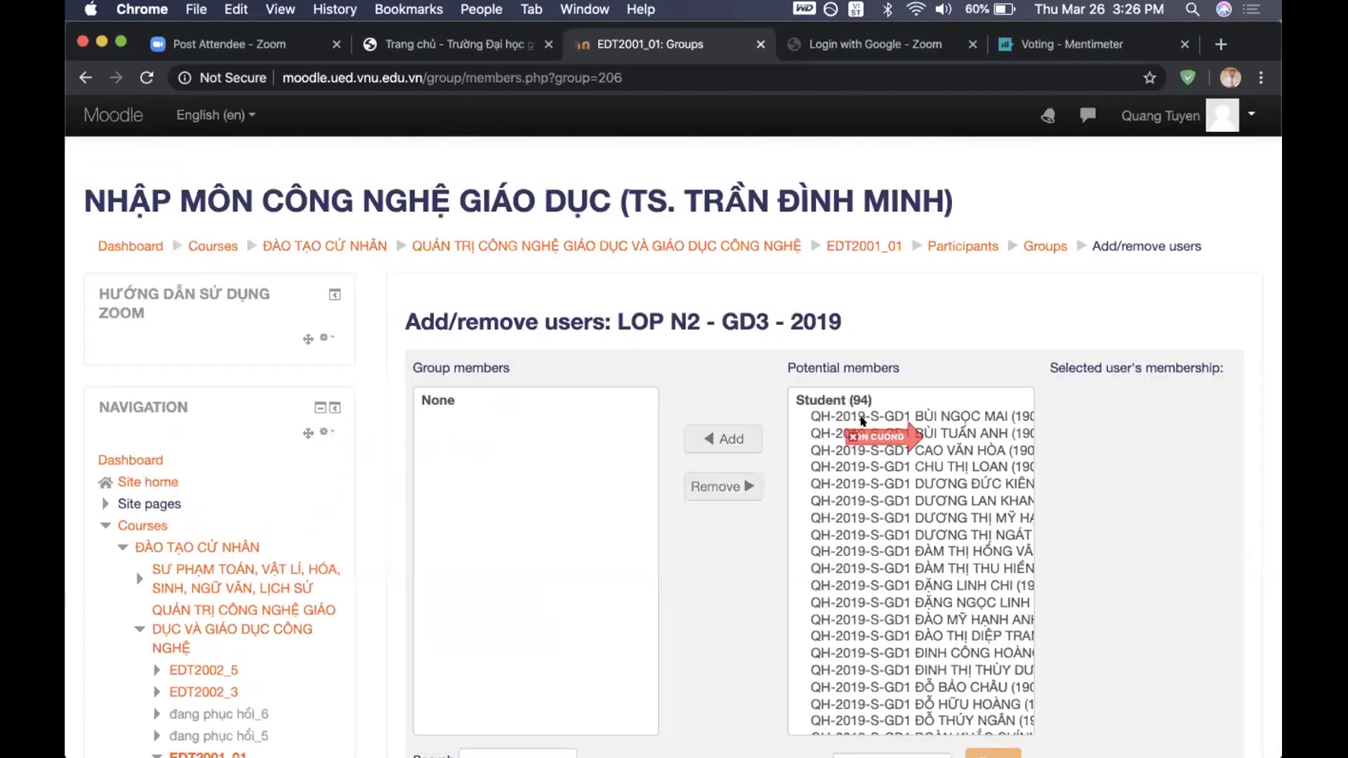
mouse_move(896, 436)
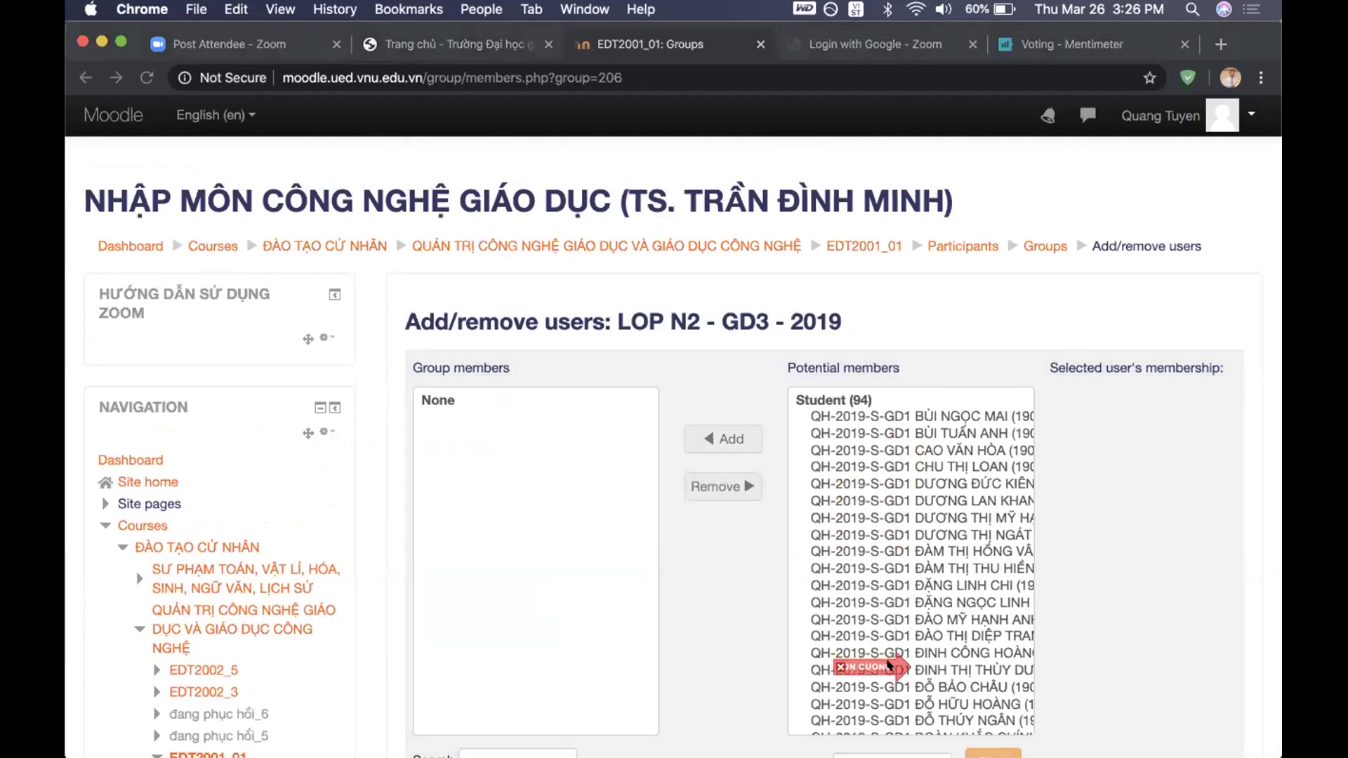
Add two students from the potential members to the group LOP N2 - GD3 - 2019, one at a time
scroll(757, 648, "down", 3)
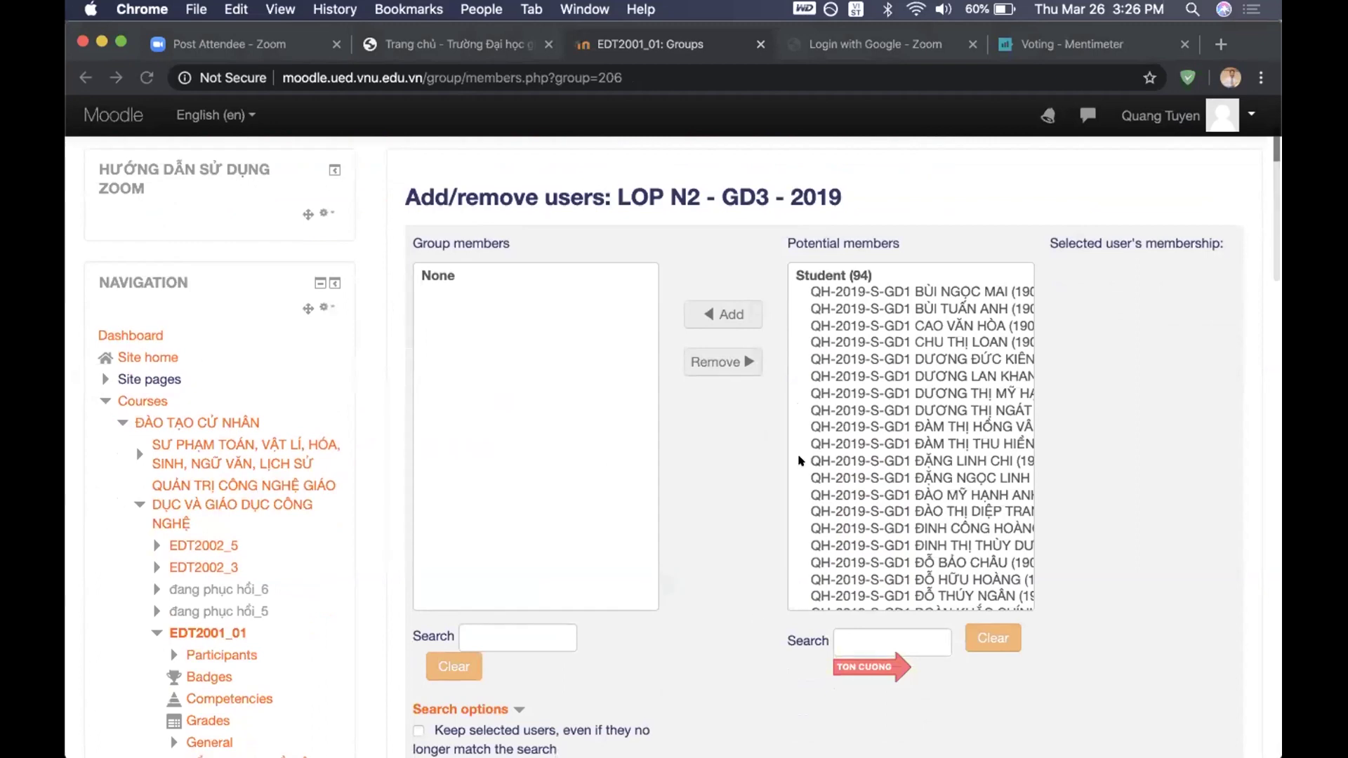
left_click(885, 422)
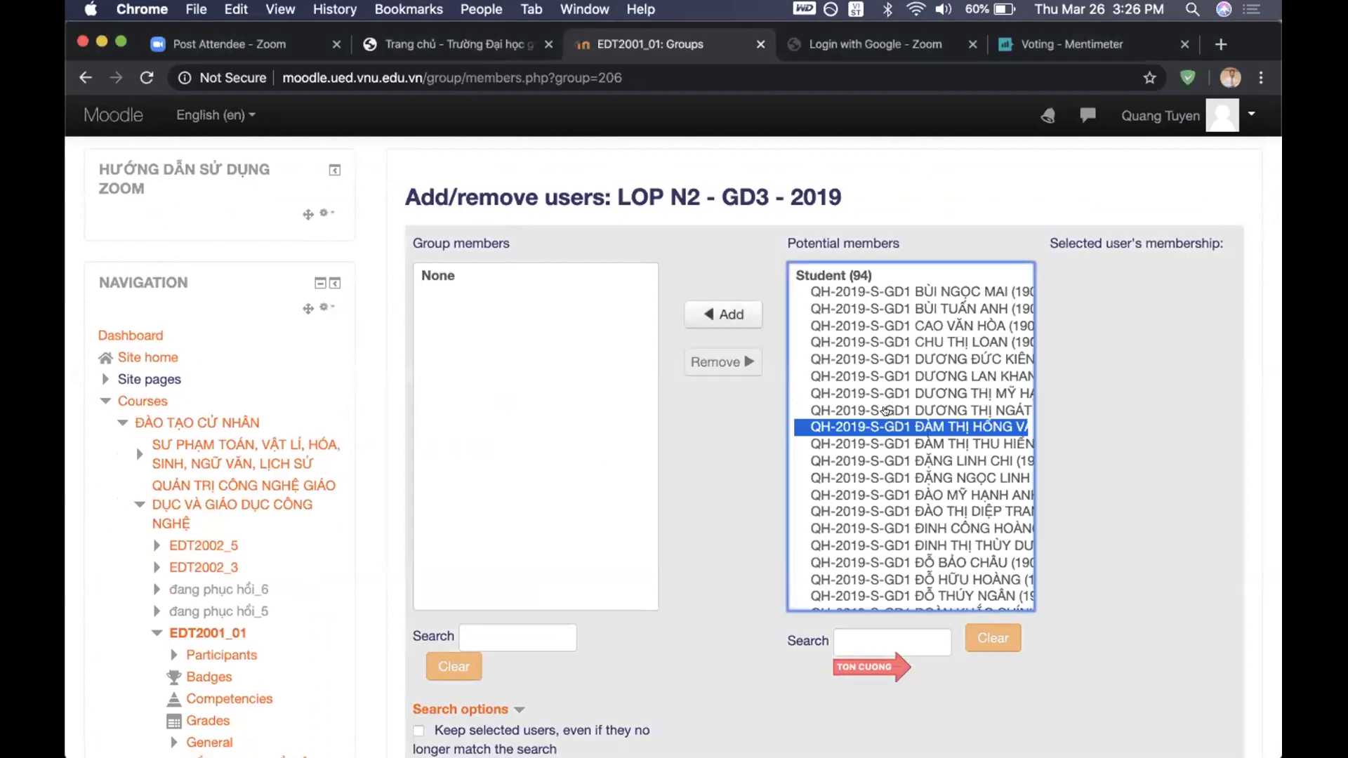
left_click(718, 304)
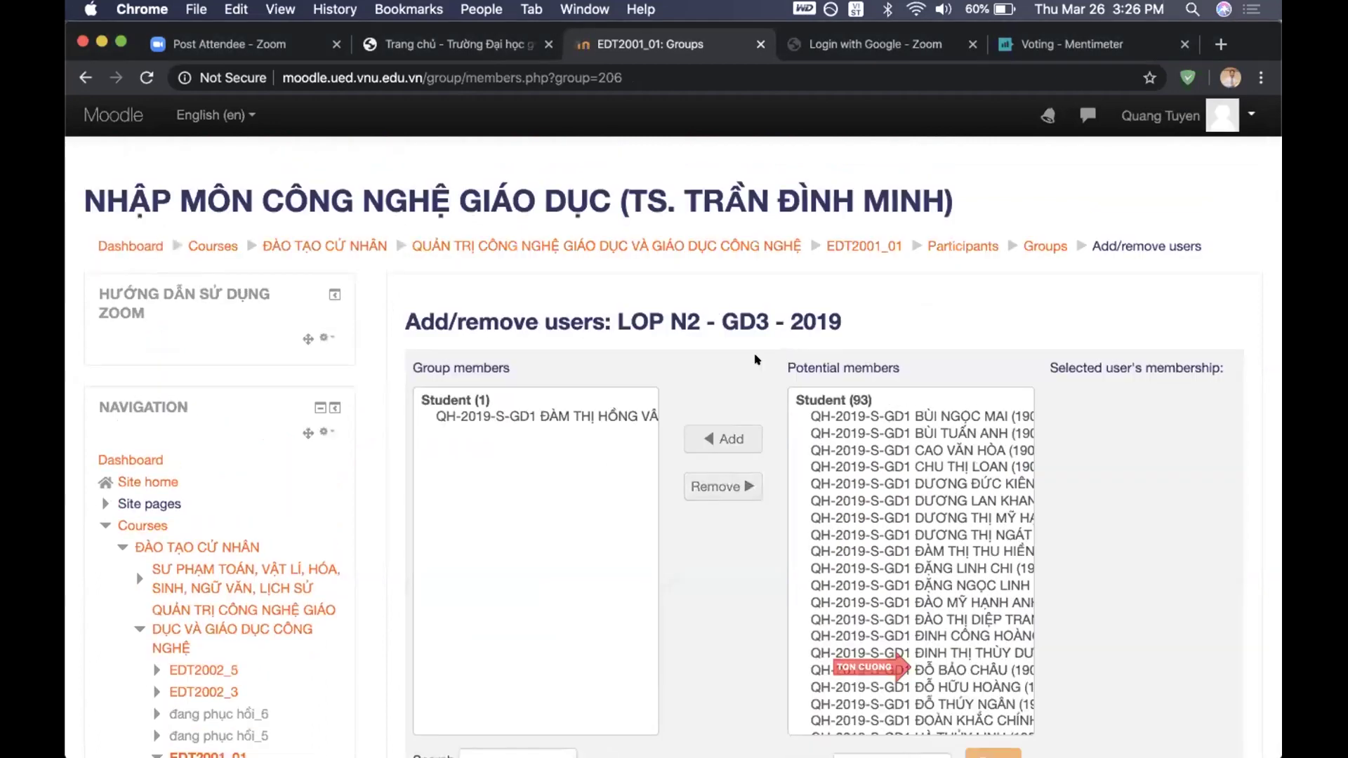
scroll(850, 498, "down", 3)
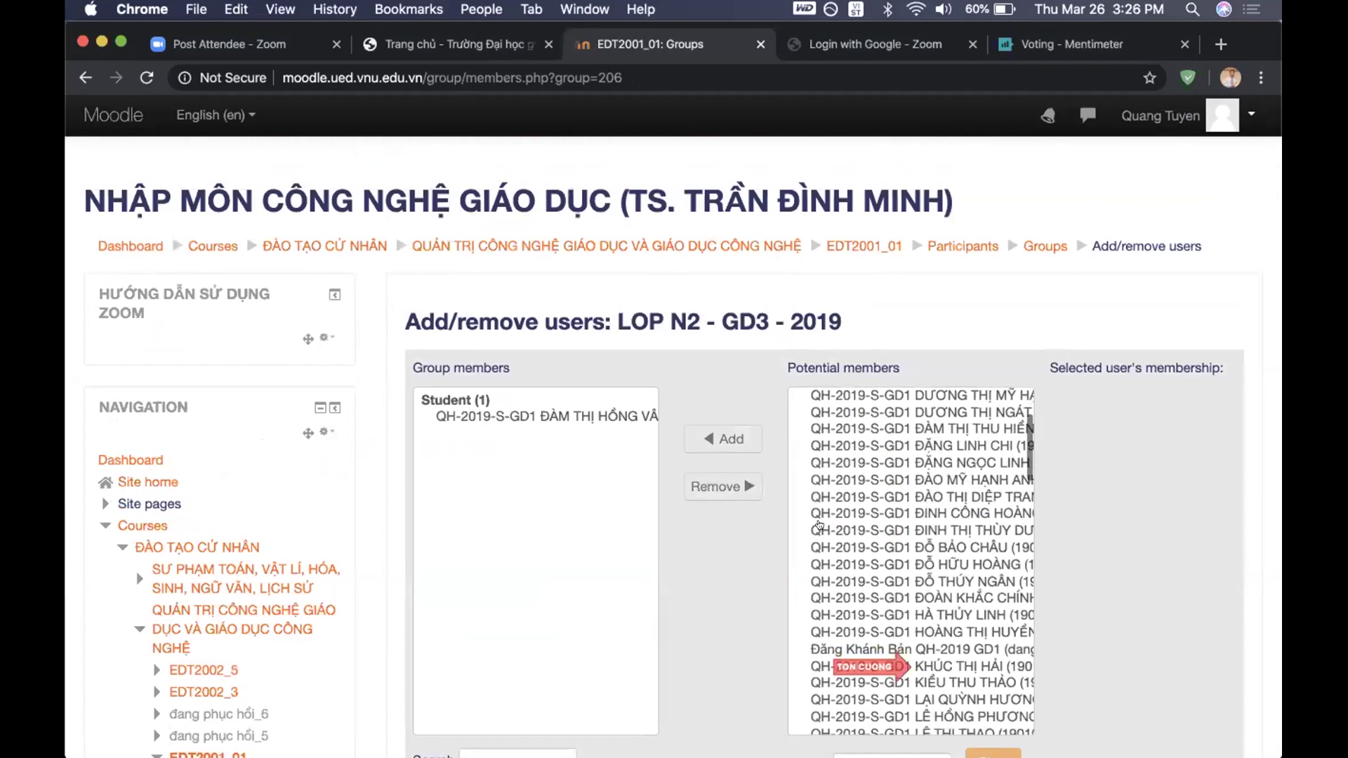
left_click(820, 546)
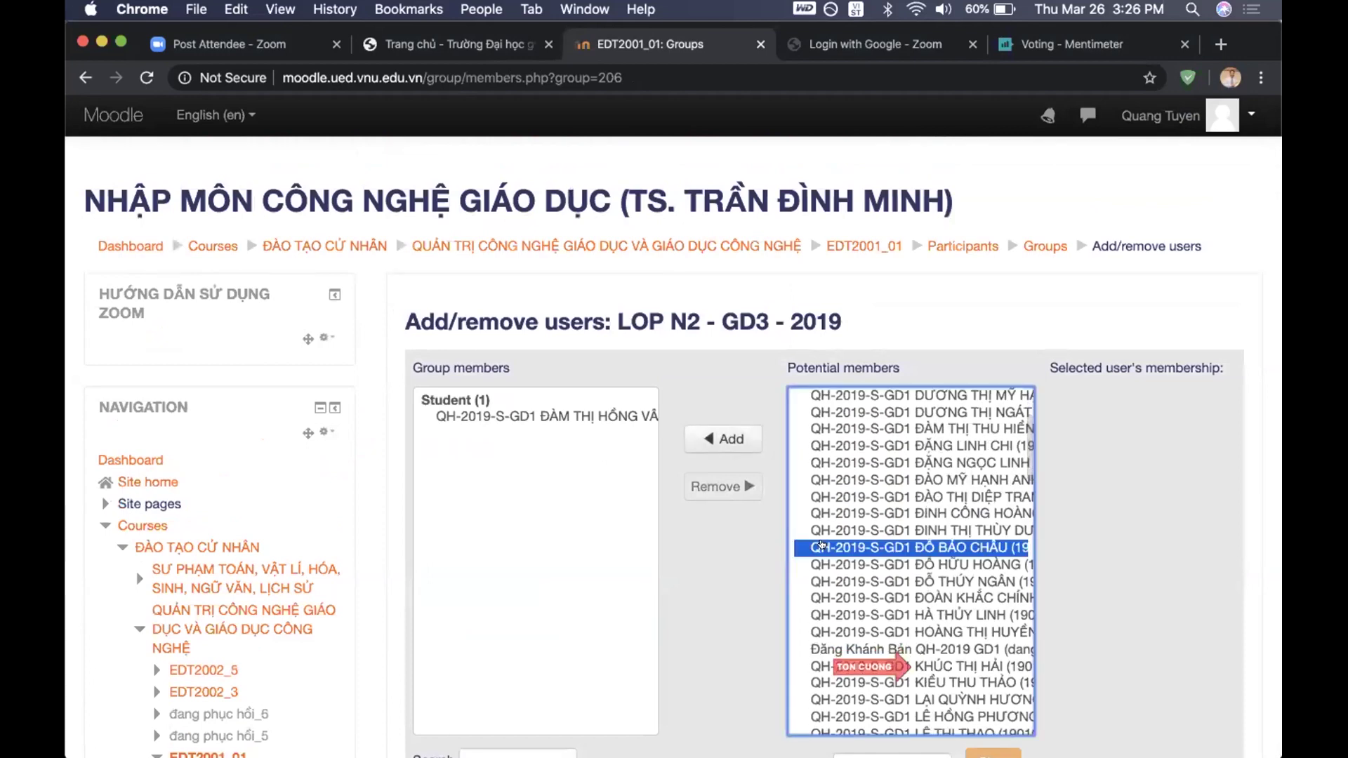
left_click(728, 436)
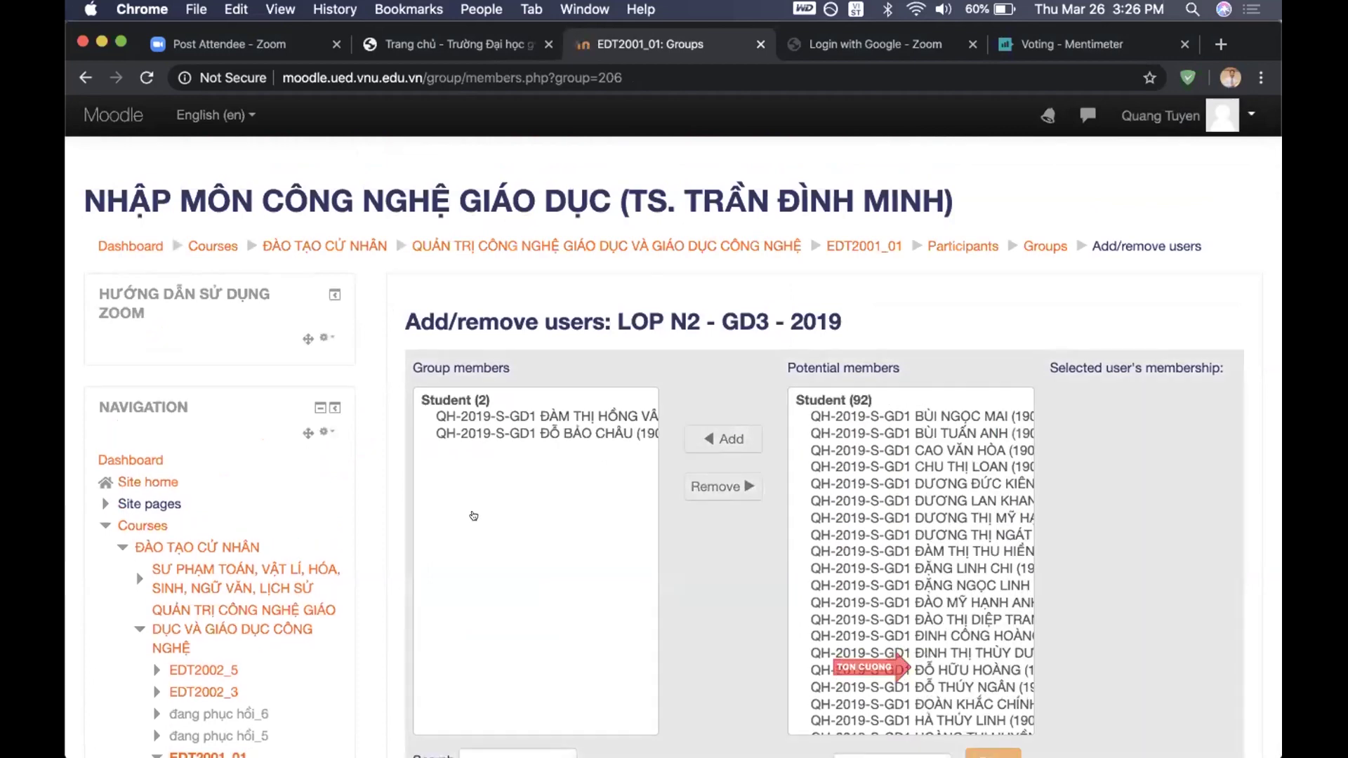
Remove both students from the group LOP N2 - GD3 - 2019
scroll(474, 516, "down", 4)
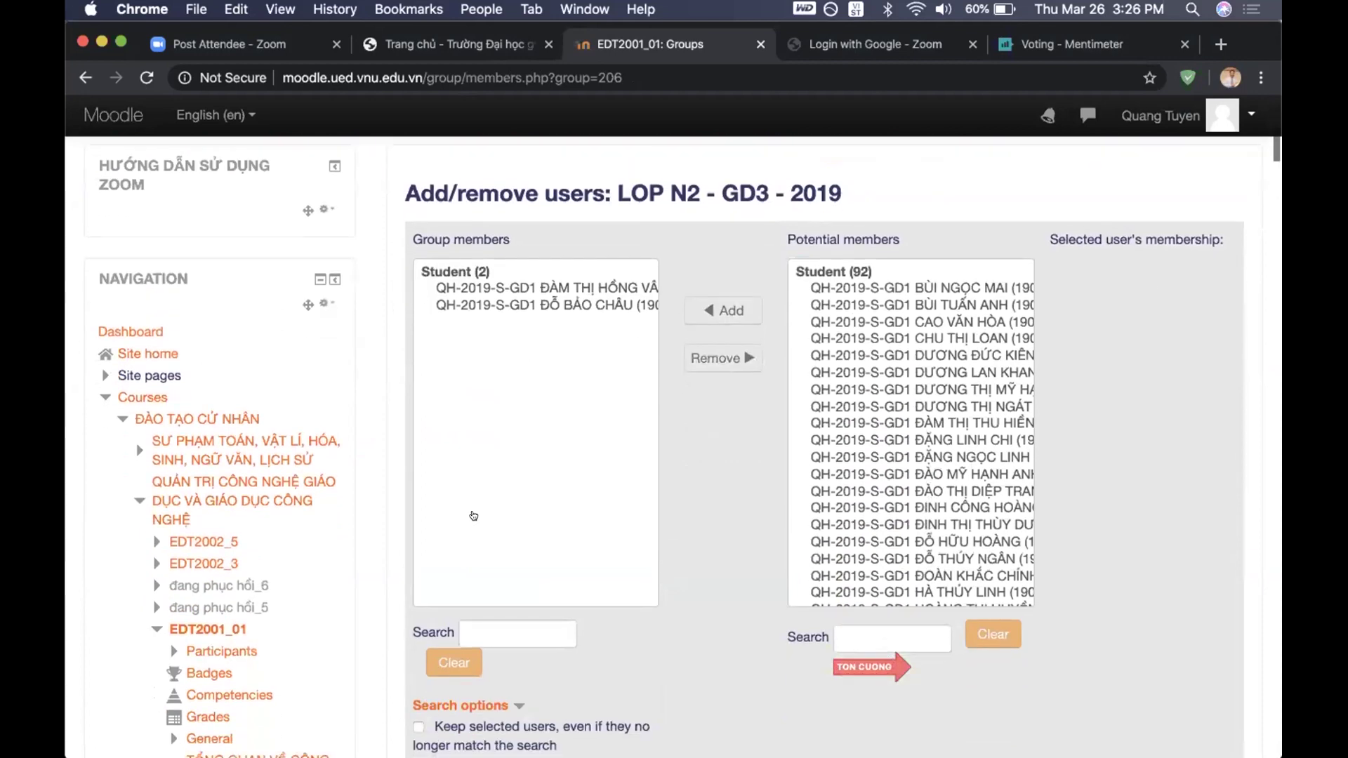
left_click(521, 287)
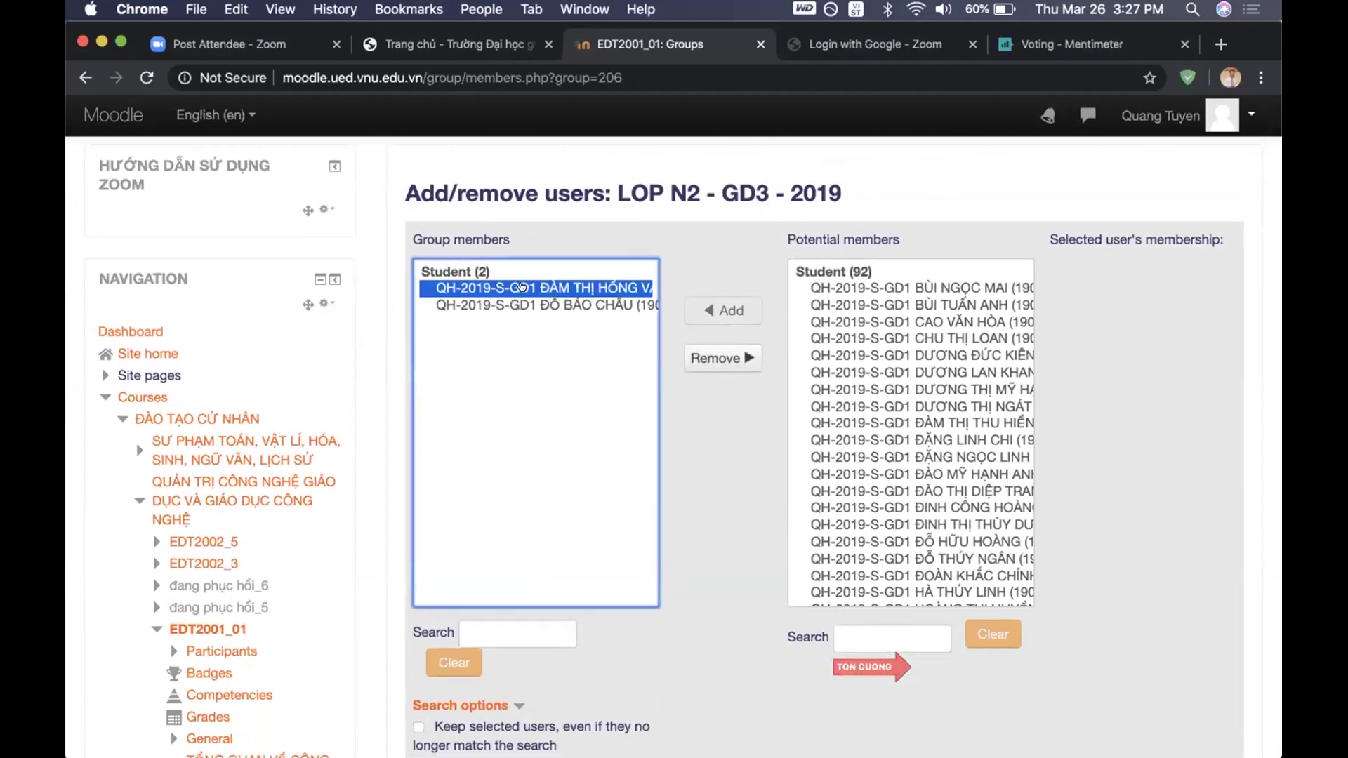
left_click(712, 357)
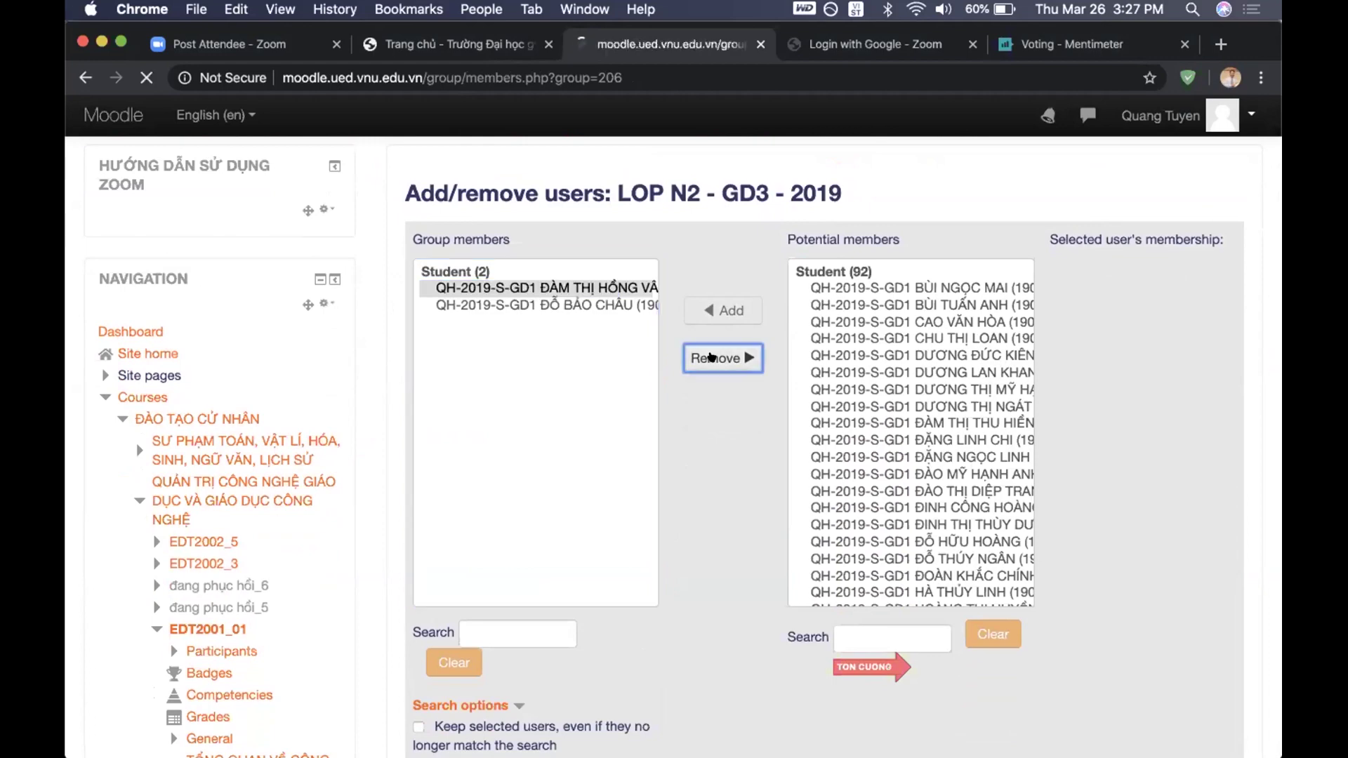
left_click(637, 493)
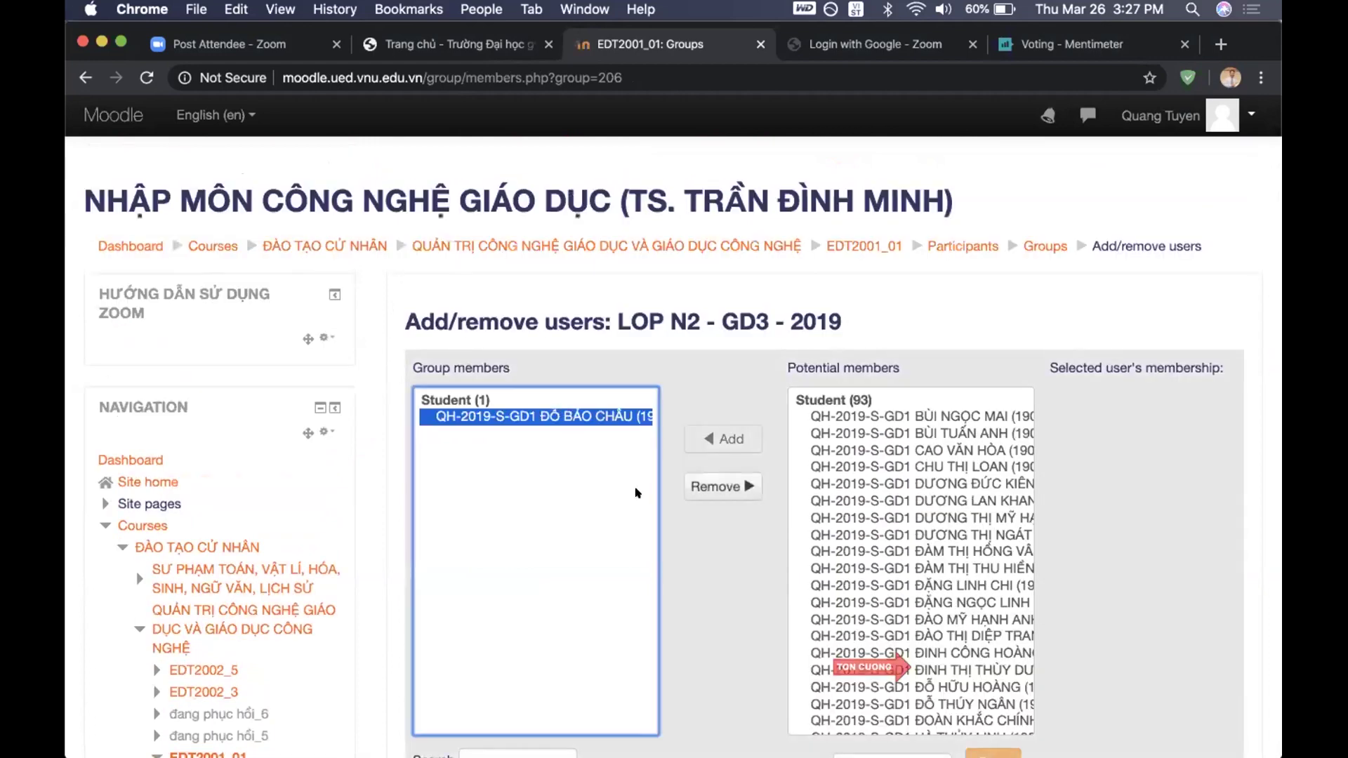
left_click(699, 495)
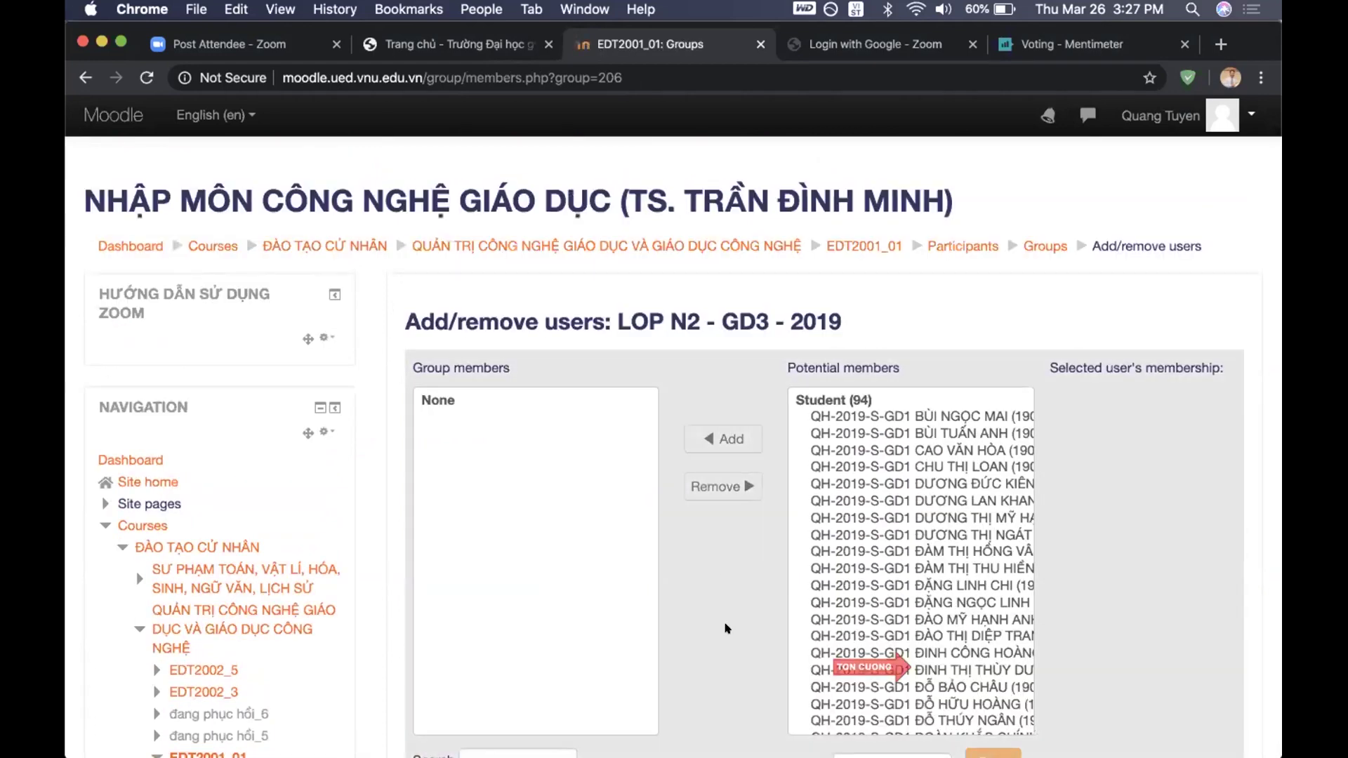
Examine the member search fields, the search options and the whole list of potential members
scroll(727, 629, "down", 2)
scroll(727, 628, "down", 3)
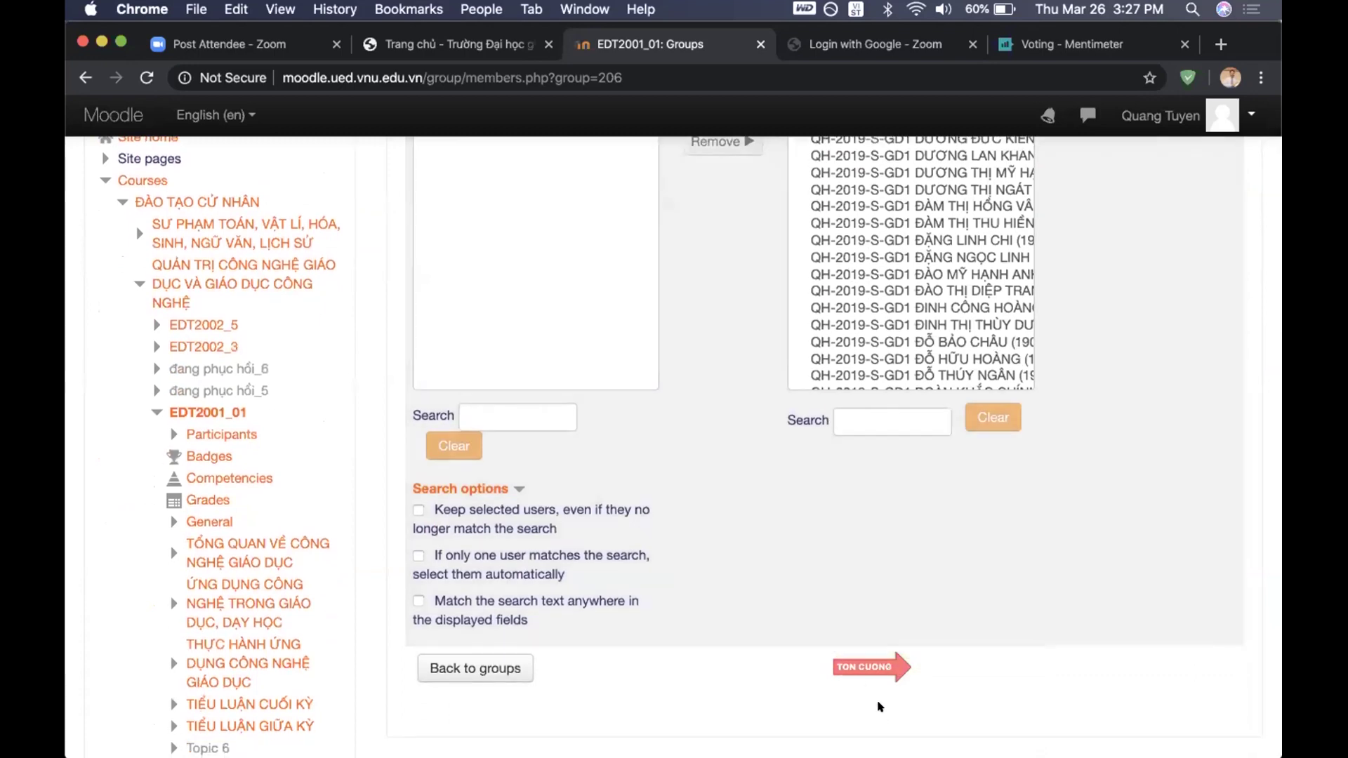
scroll(785, 525, "up", 2)
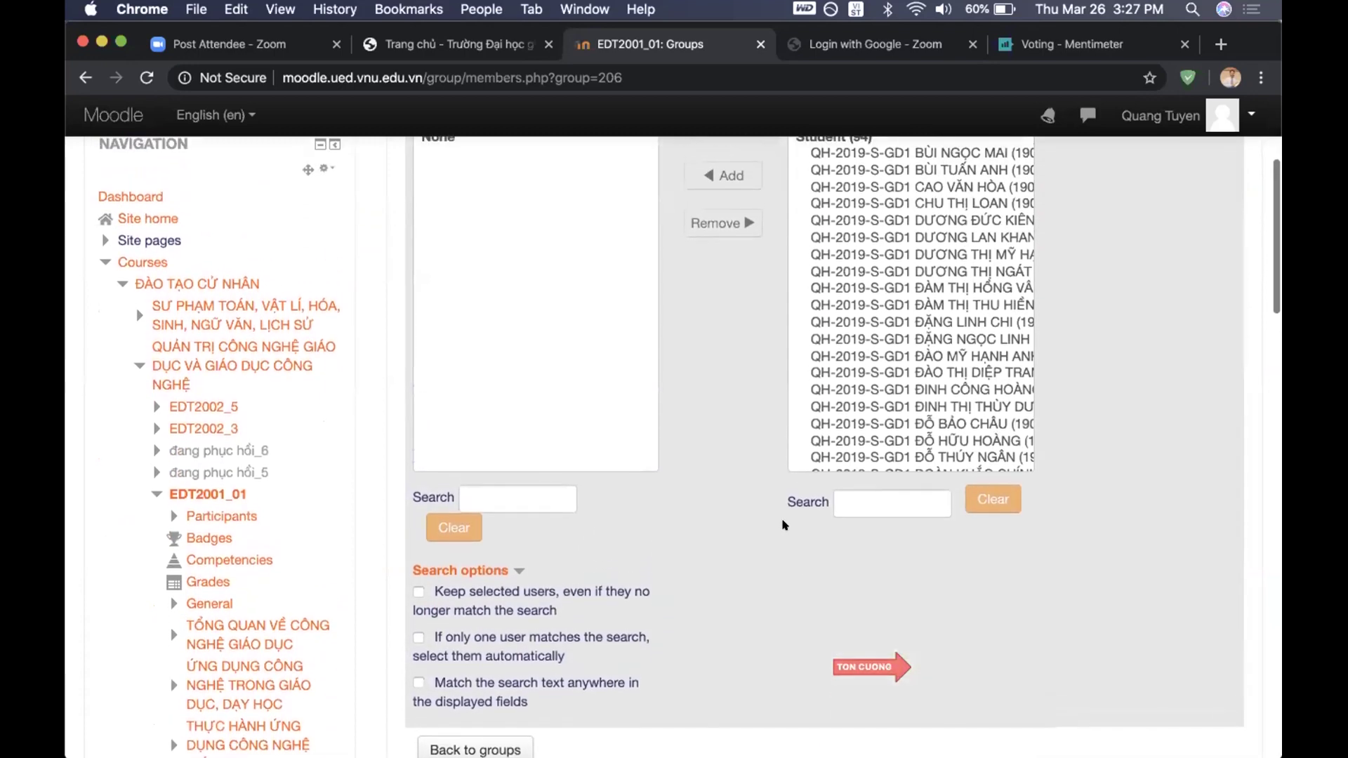
scroll(784, 526, "down", 1)
left_click_drag(845, 673, 874, 506)
mouse_move(879, 589)
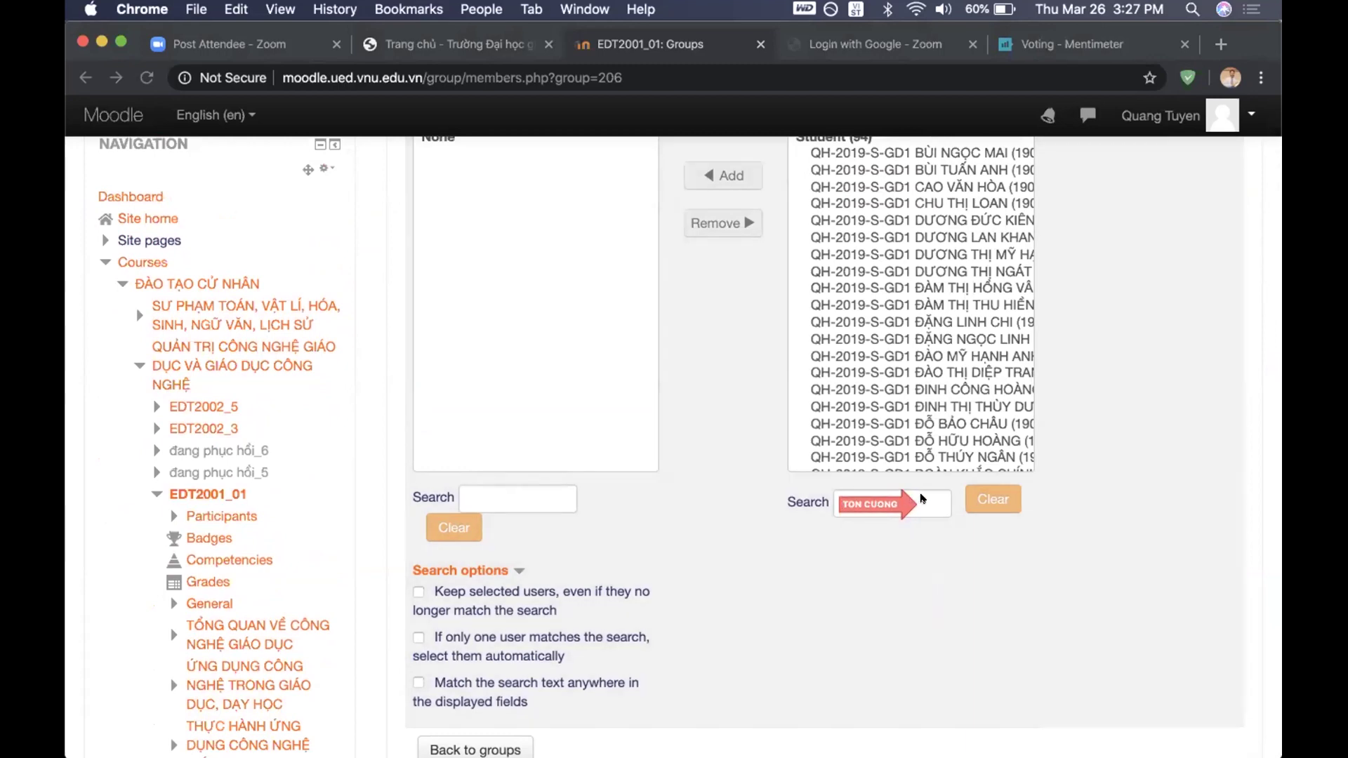
left_click_drag(868, 511, 848, 583)
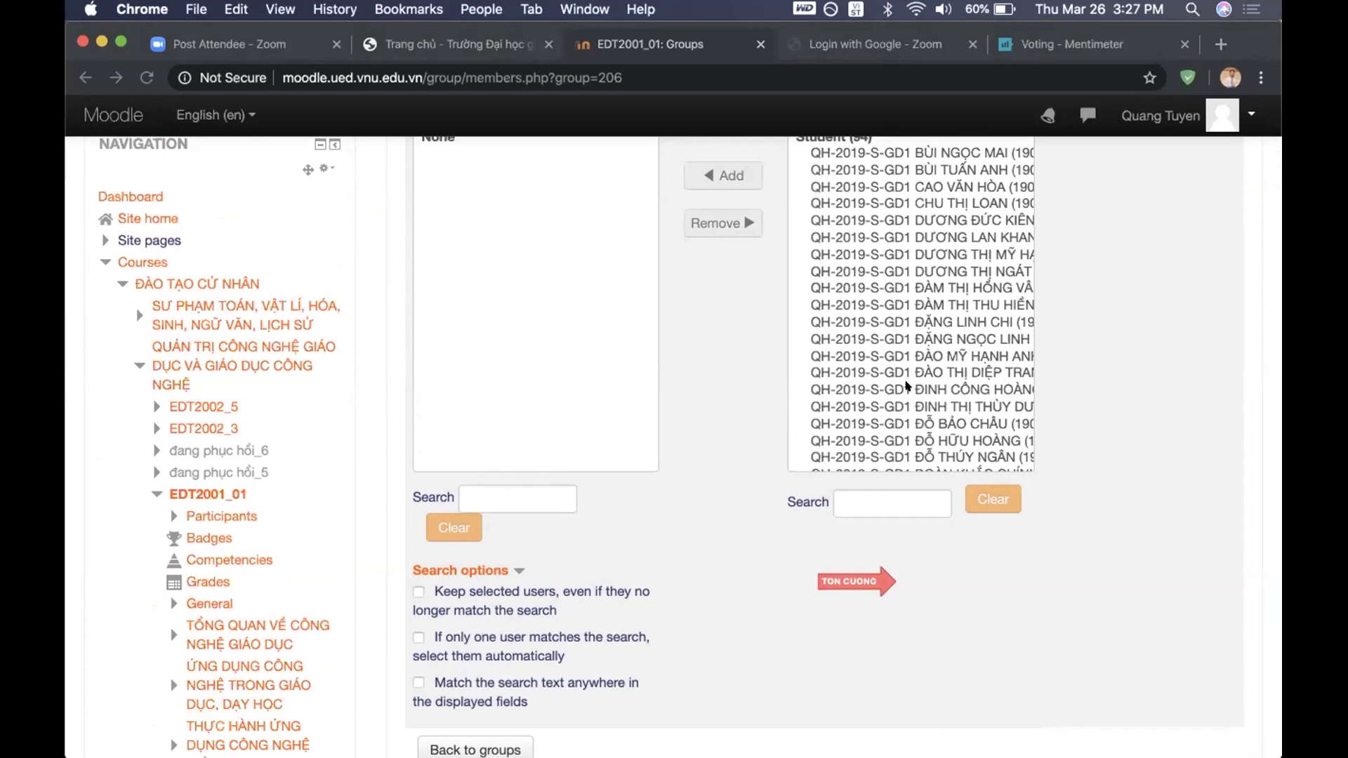
scroll(905, 386, "down", 10)
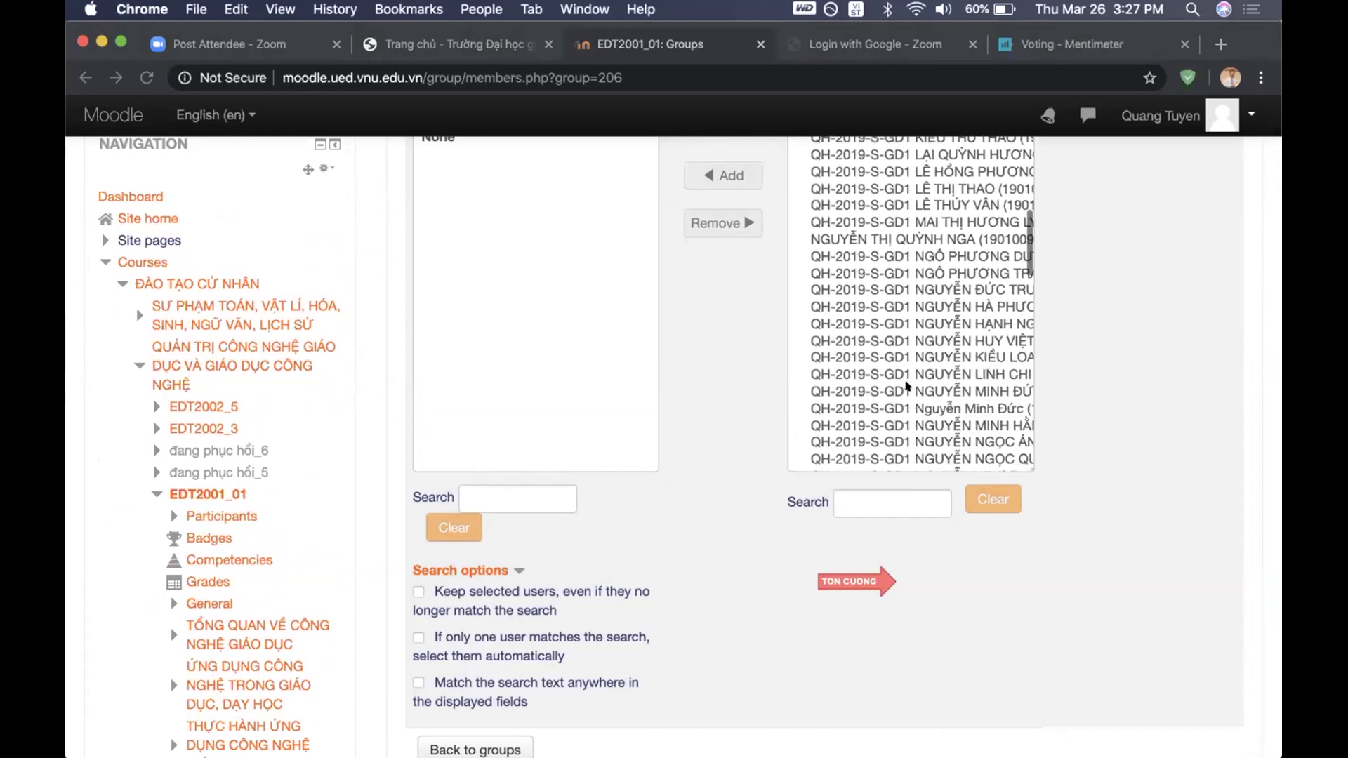
scroll(906, 386, "down", 12)
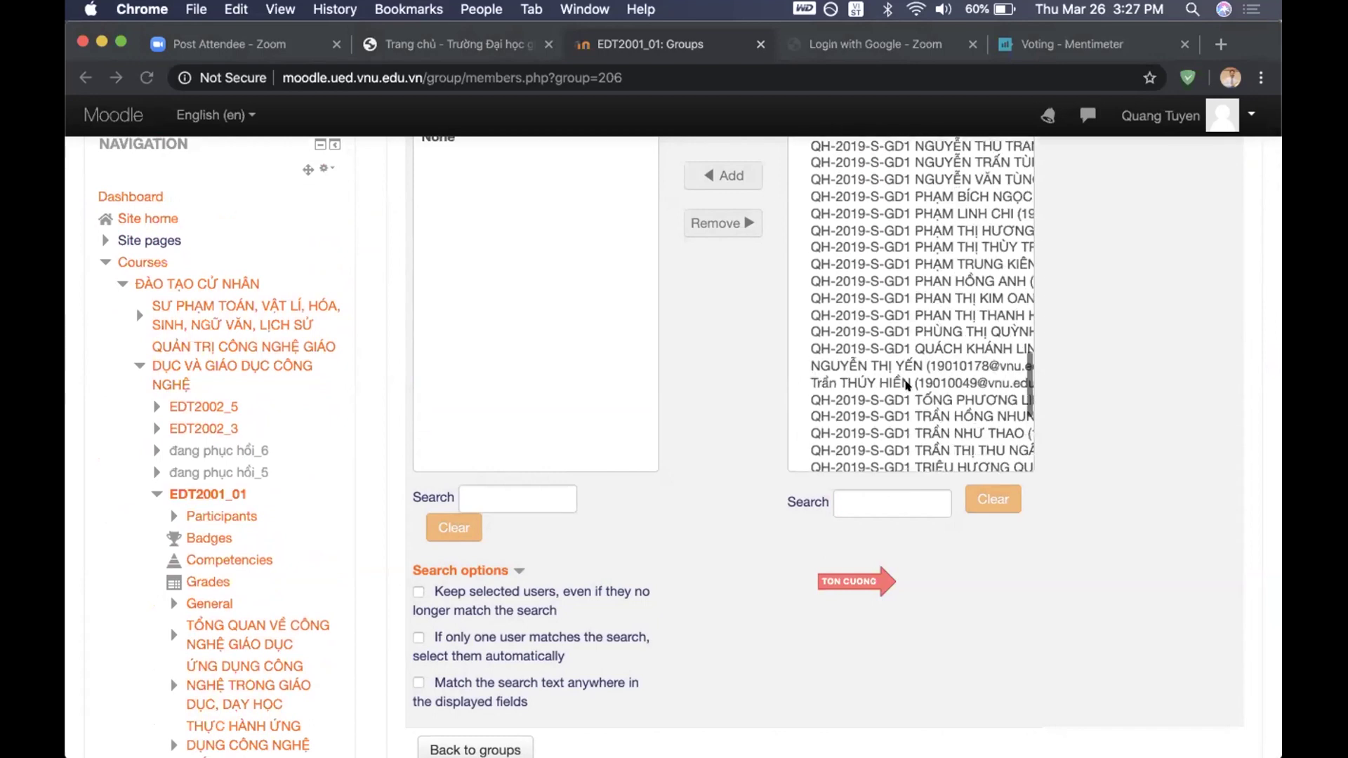
scroll(906, 384, "down", 5)
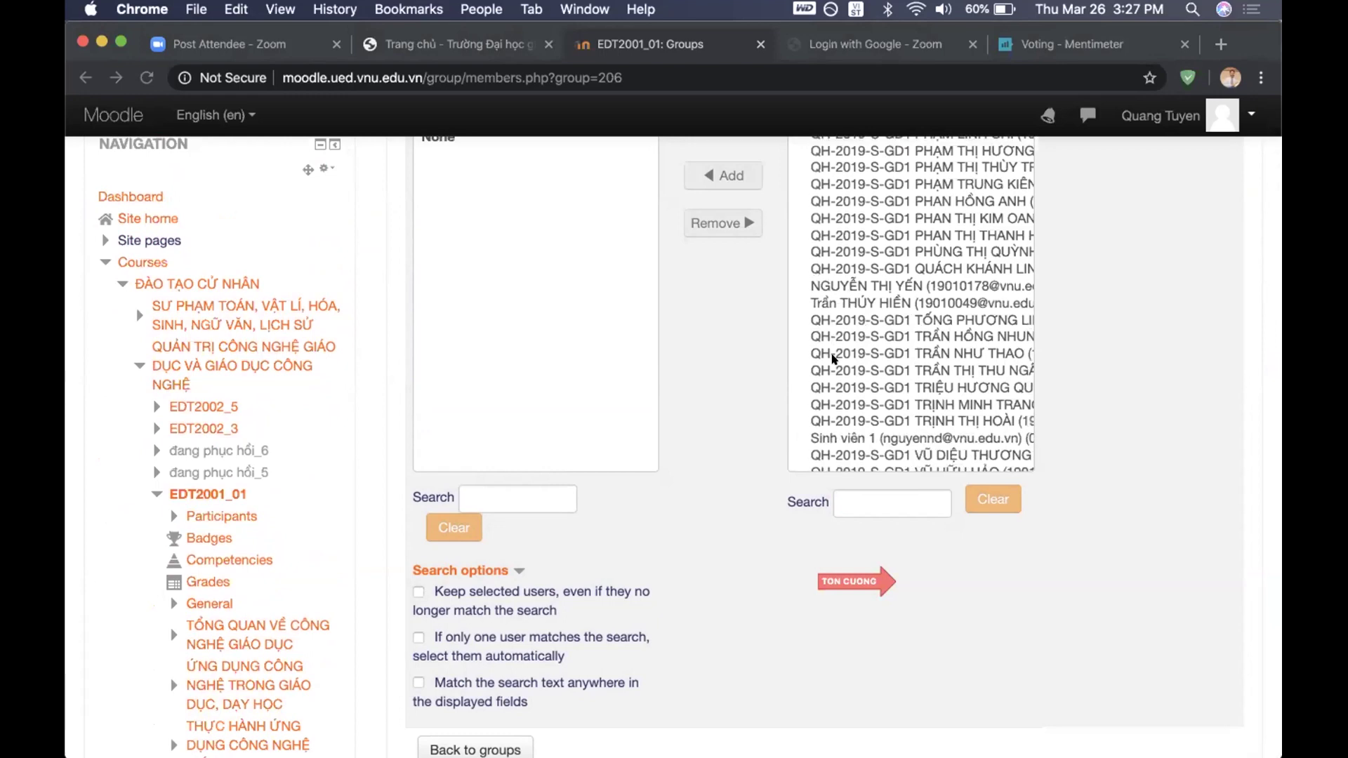
scroll(834, 359, "down", 10)
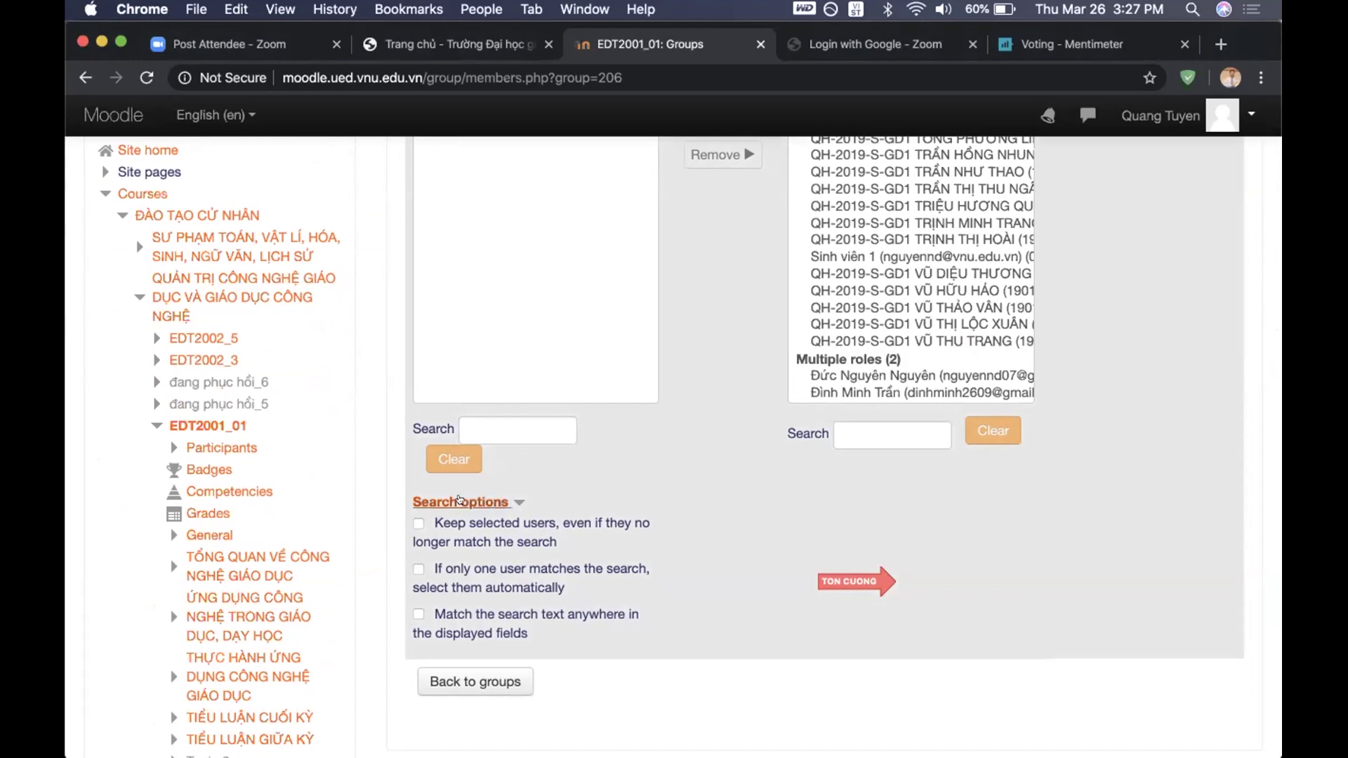
Point out the search fields for group members and potential members, and return to the course's Groups page
left_click(497, 422)
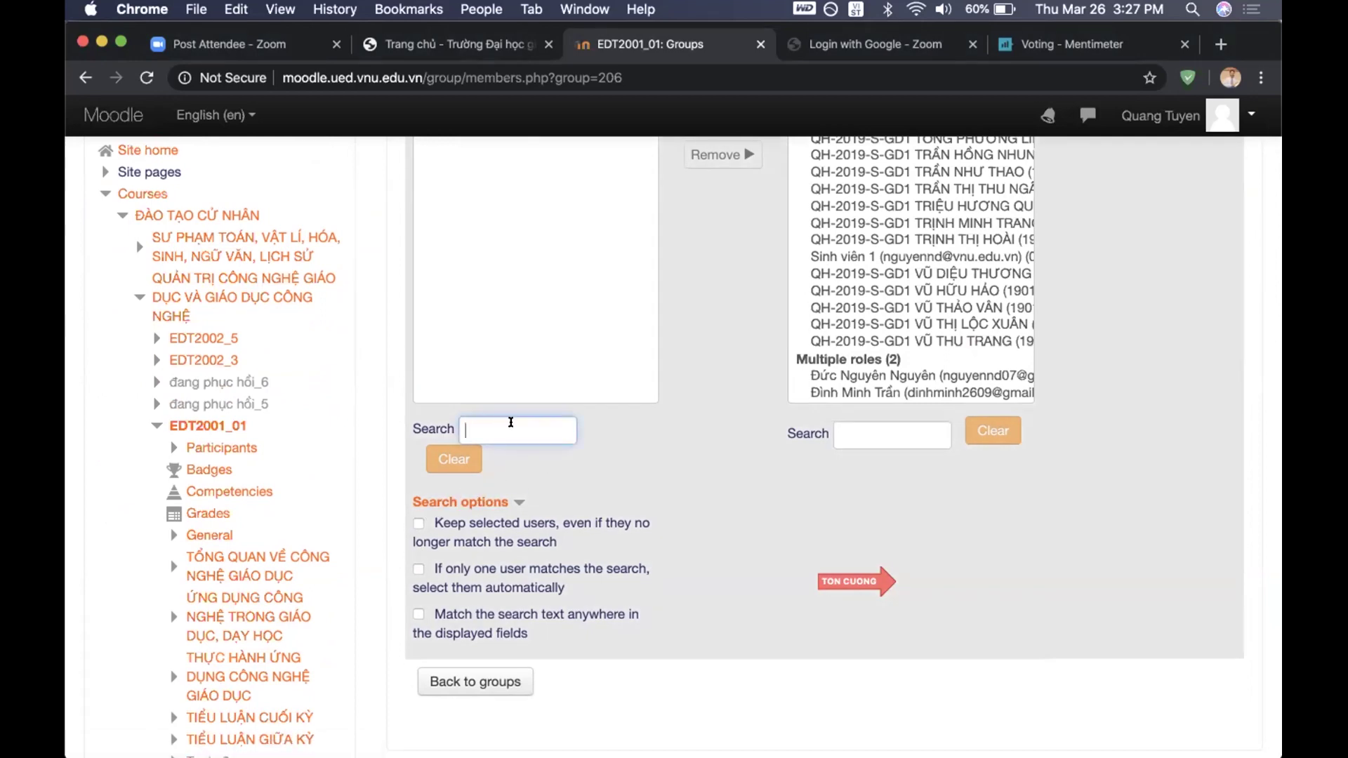
left_click(890, 431)
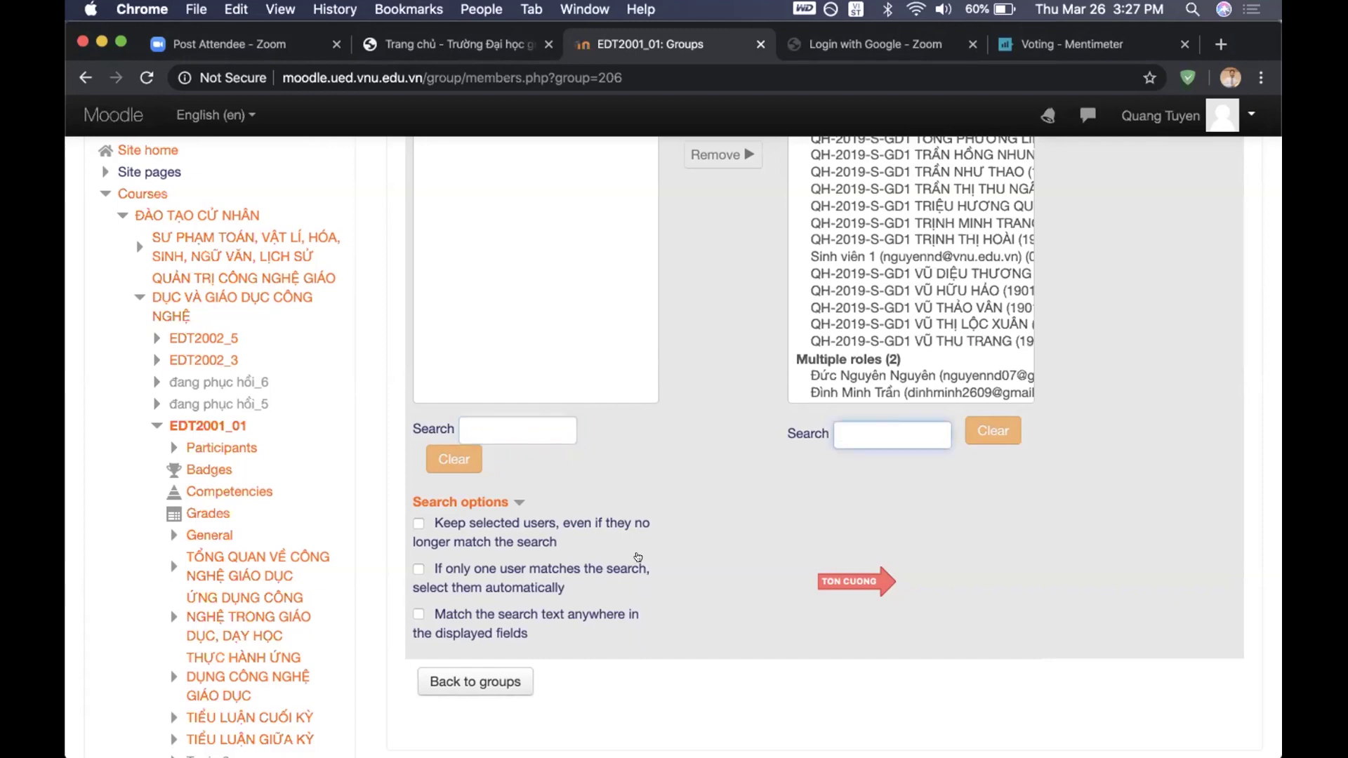
left_click(490, 681)
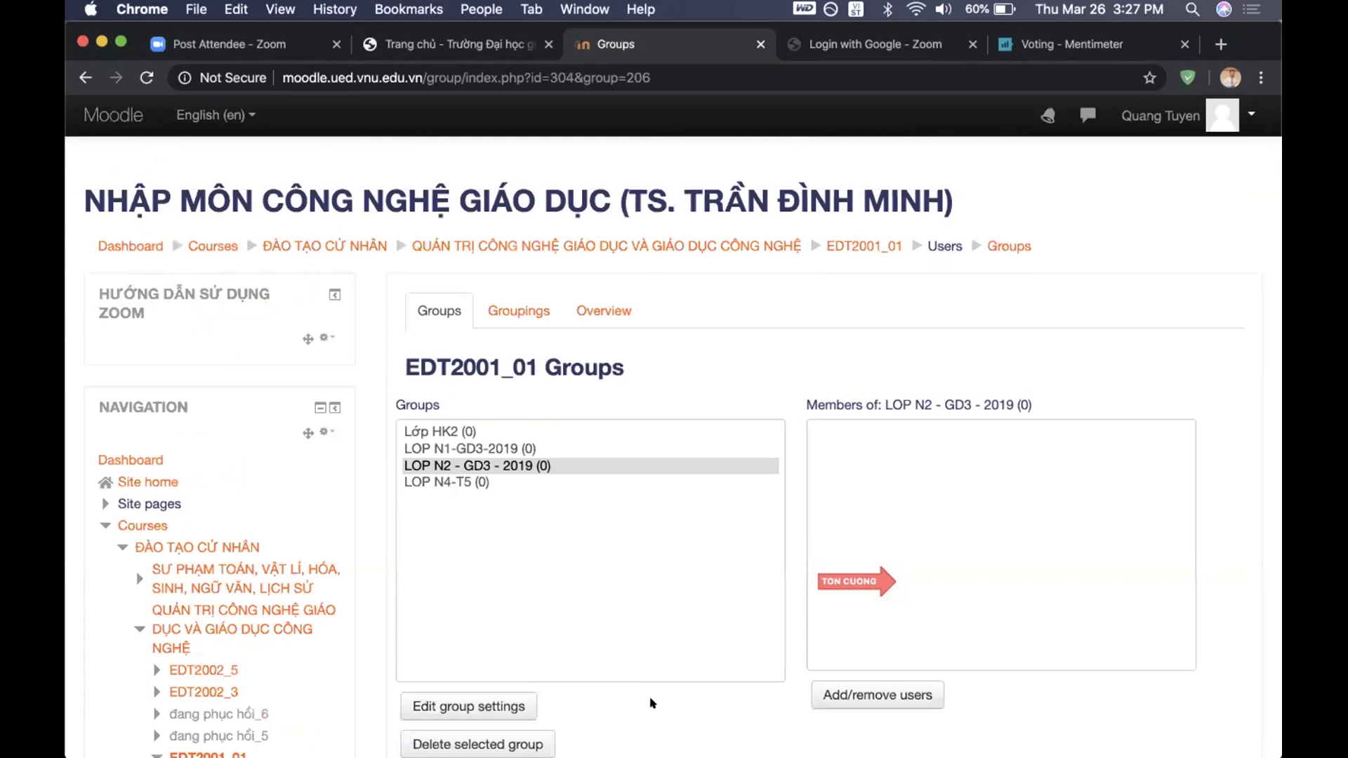
Review the group actions on the Groups page and the Users options under Course administration
right_click(652, 703)
left_click(590, 679)
scroll(590, 680, "down", 10)
scroll(590, 681, "up", 5)
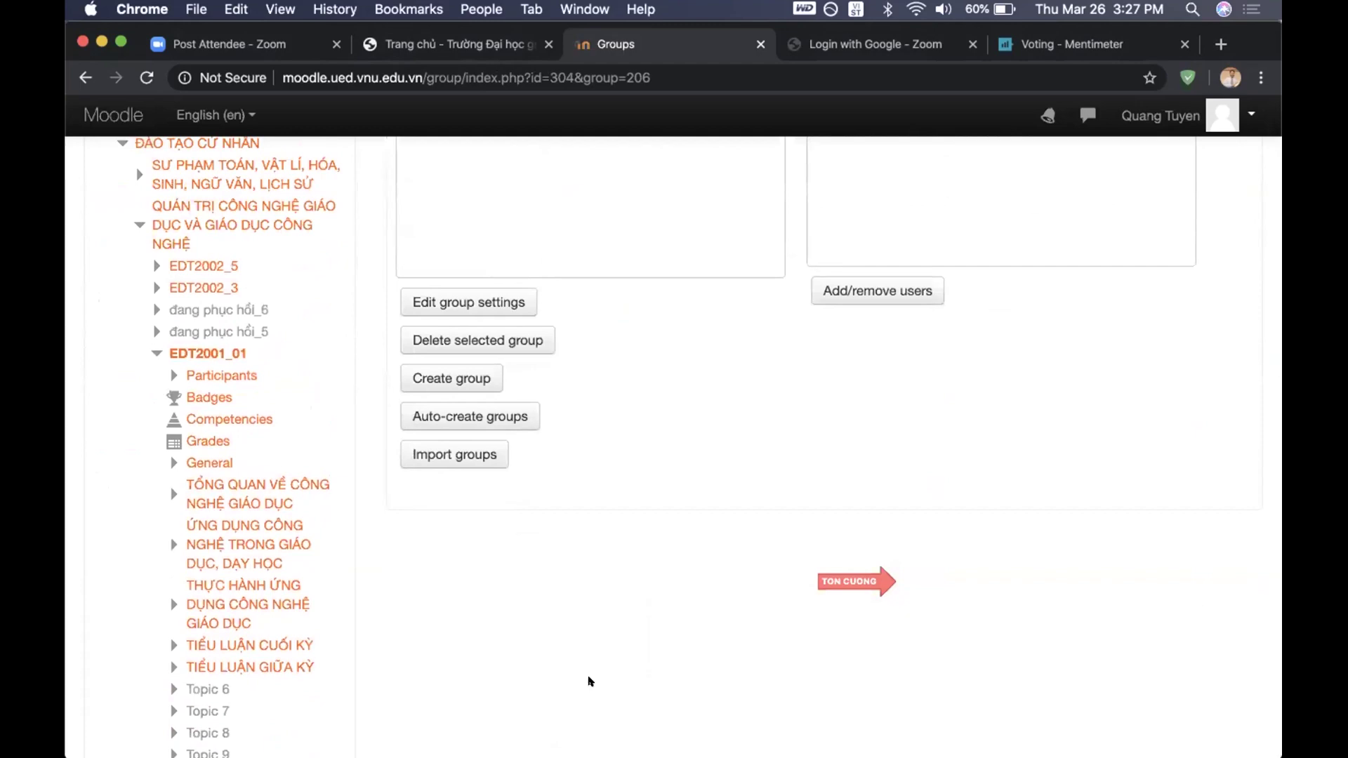
scroll(589, 681, "up", 1)
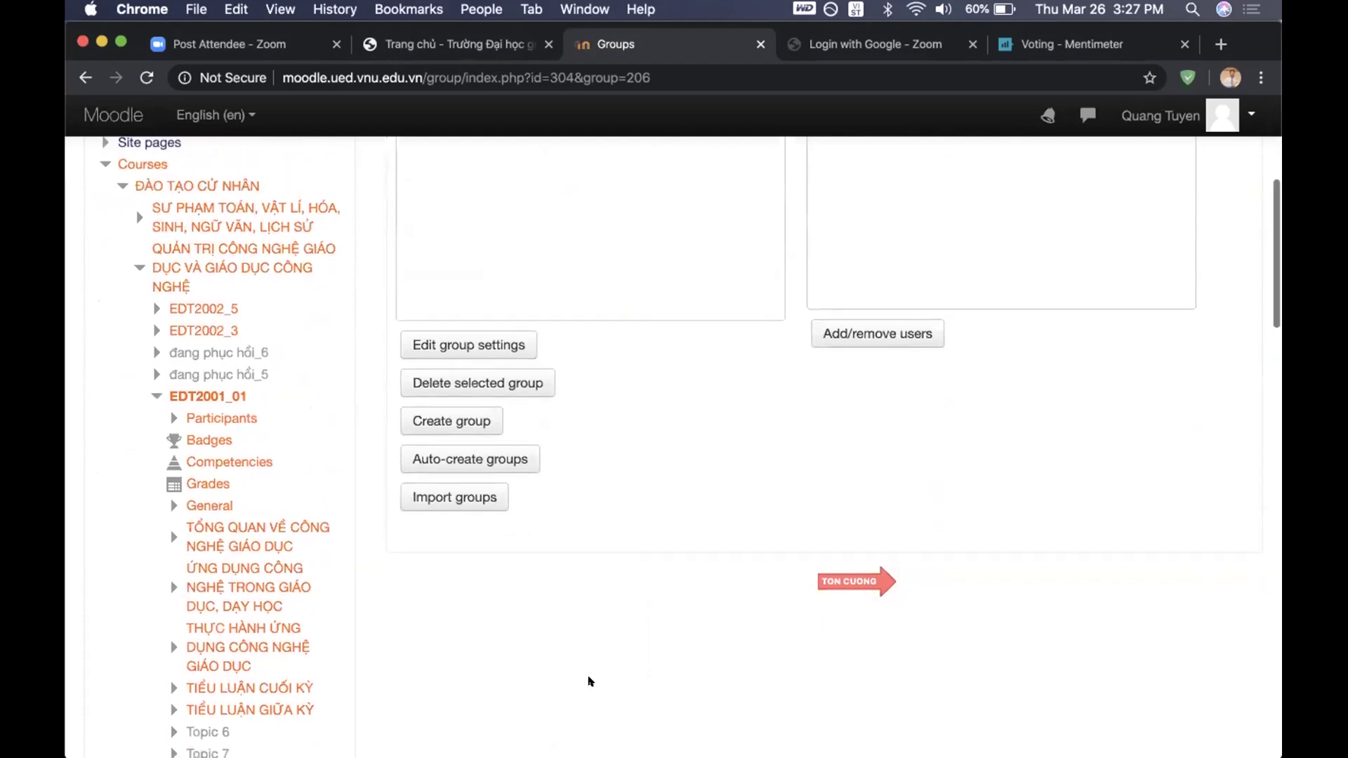
scroll(590, 681, "down", 8)
scroll(590, 681, "down", 10)
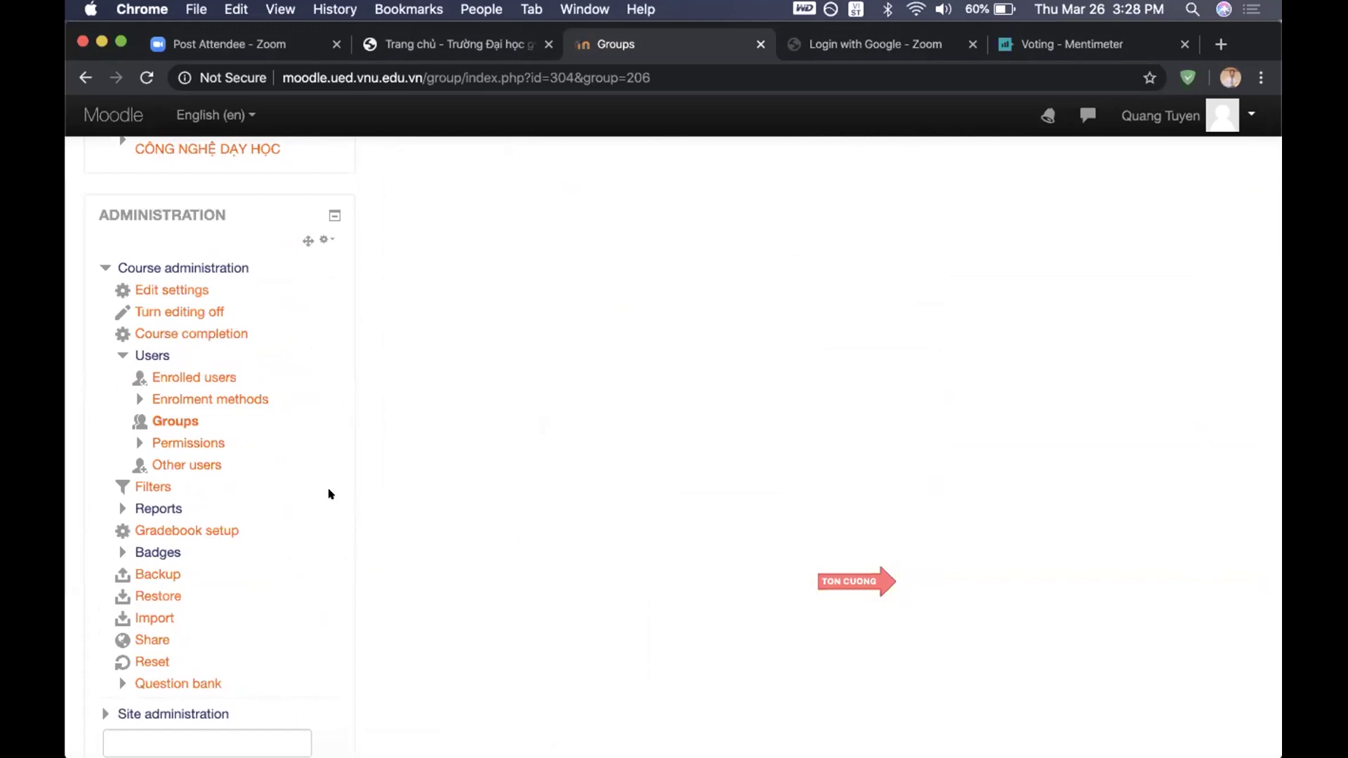
Open the Participants page of the course EDT2001_01 from the course navigation
scroll(329, 494, "up", 15)
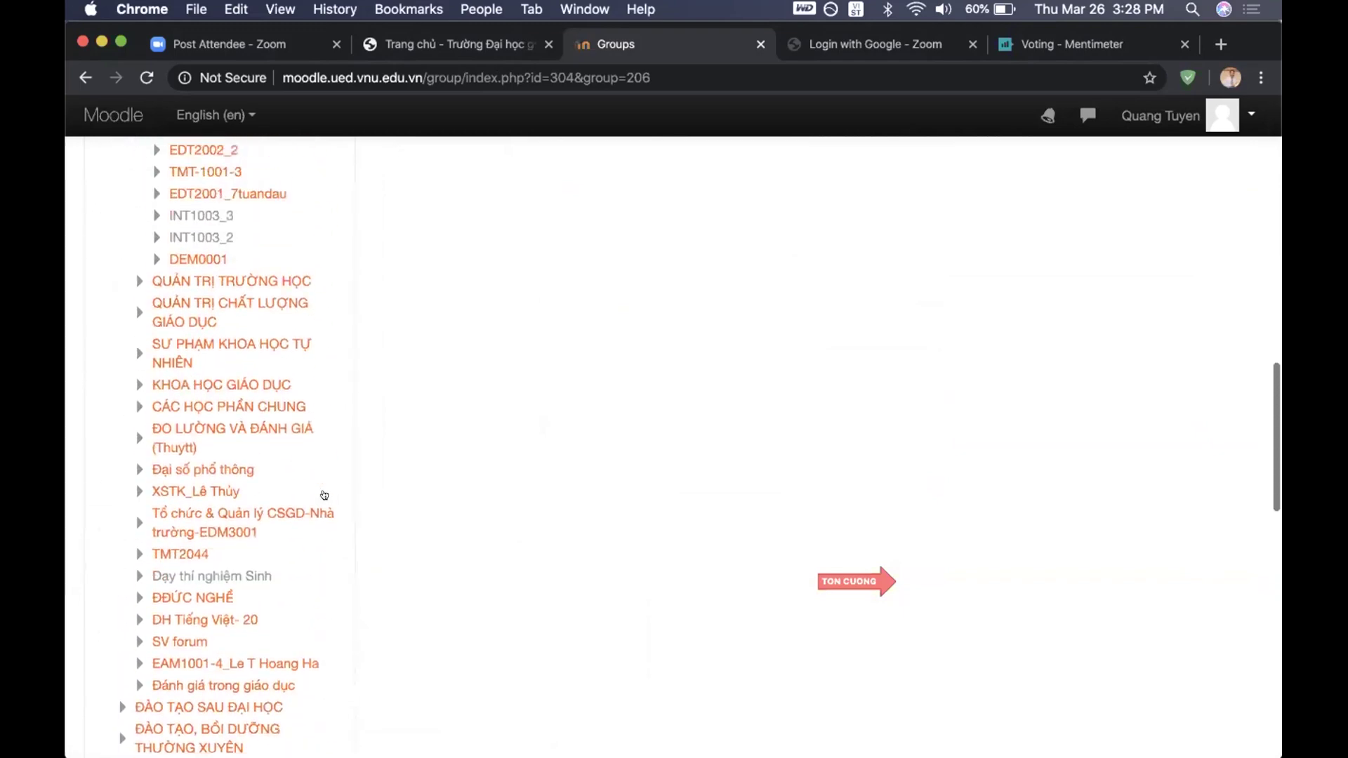
scroll(323, 495, "up", 10)
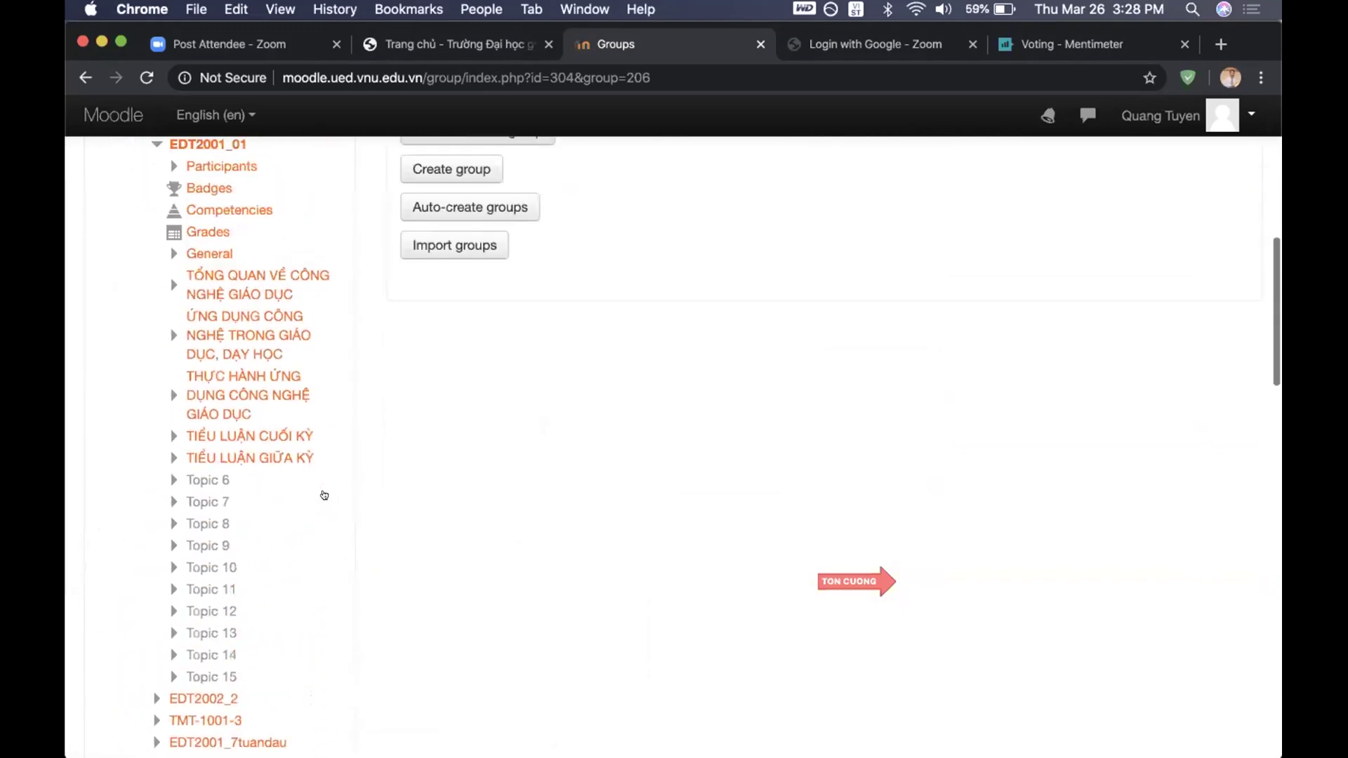
scroll(323, 495, "up", 2)
scroll(323, 495, "up", 1)
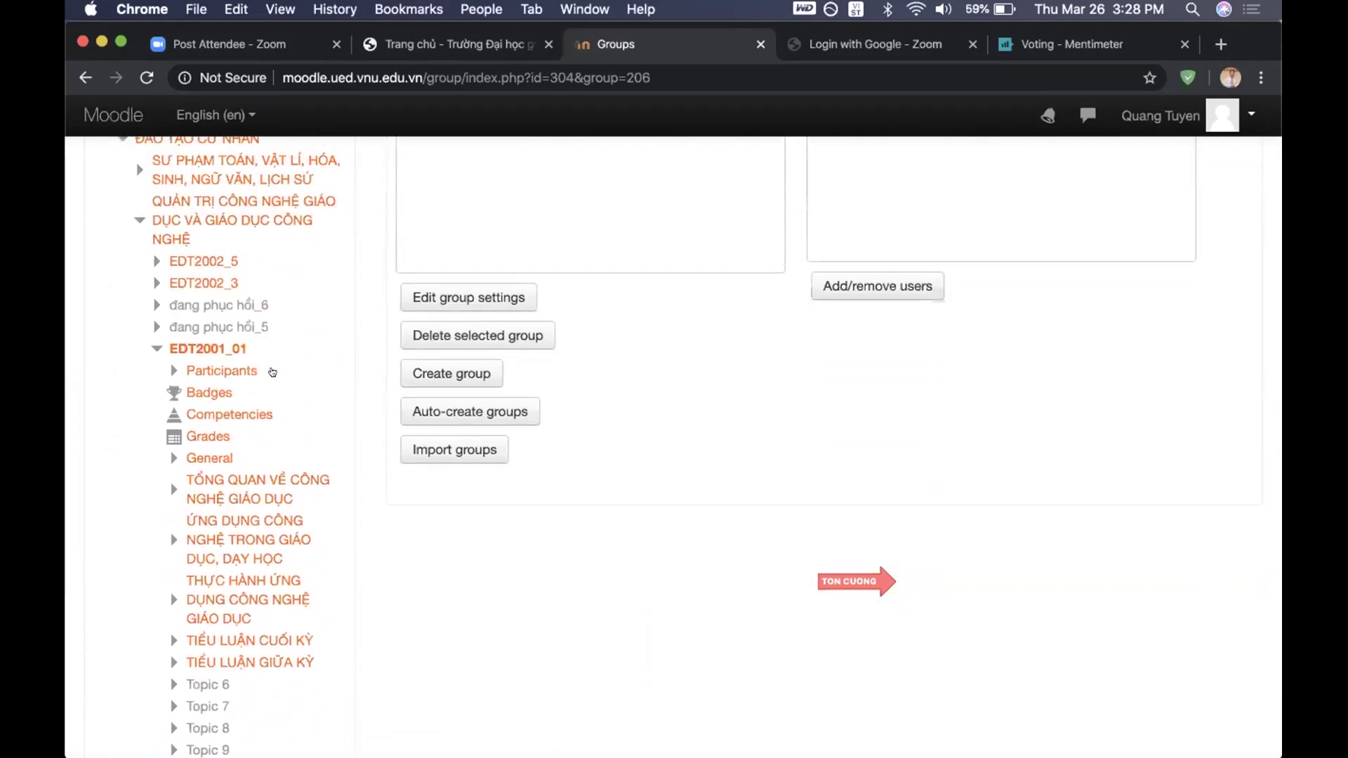
left_click(228, 367)
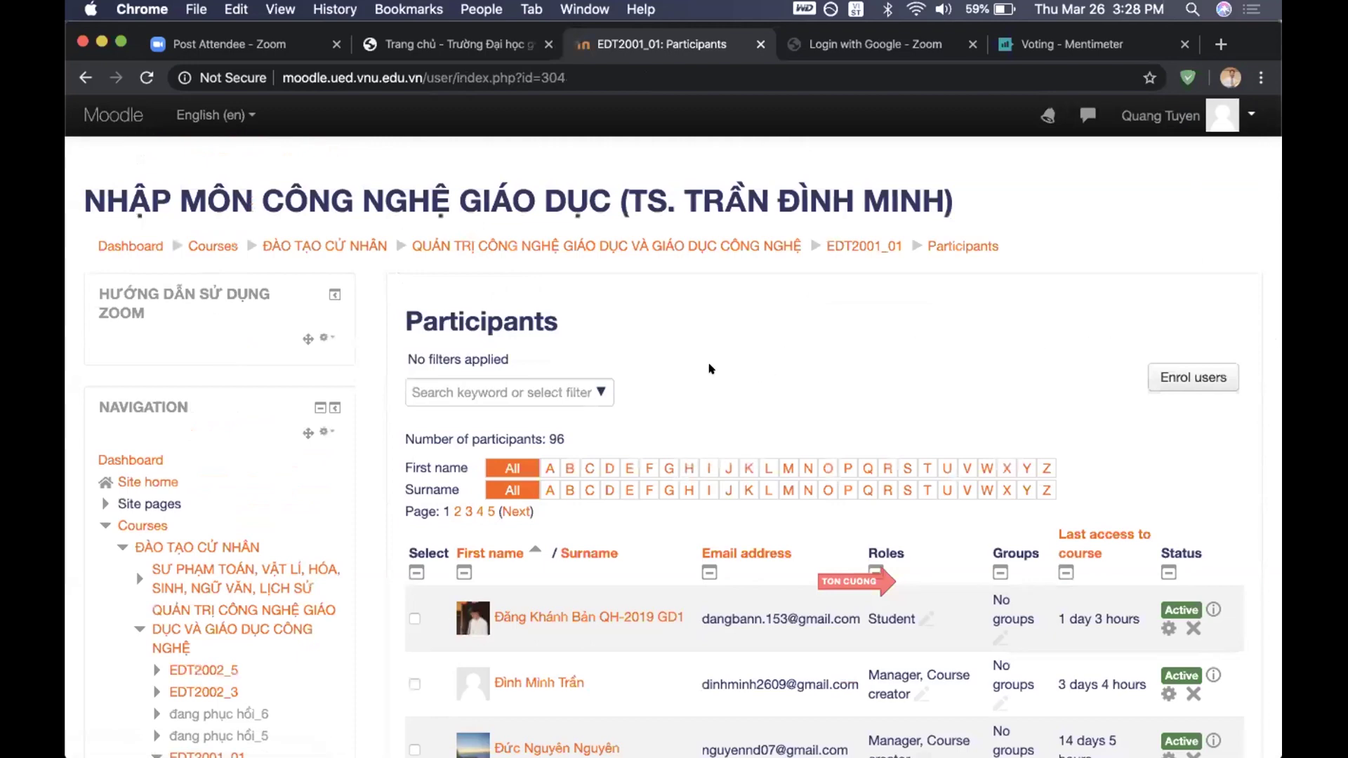
Review the participants list and the actions offered for selected users below it
scroll(741, 360, "down", 5)
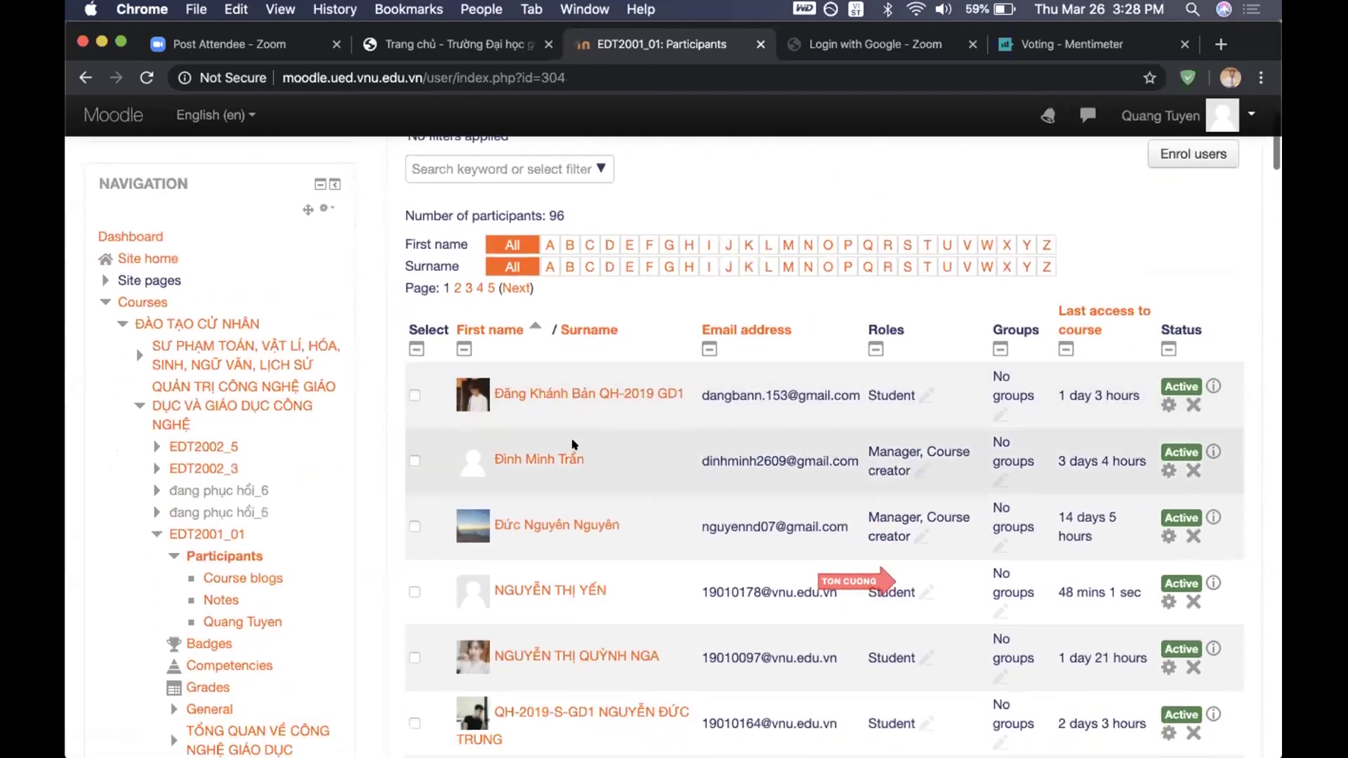
scroll(604, 523, "down", 10)
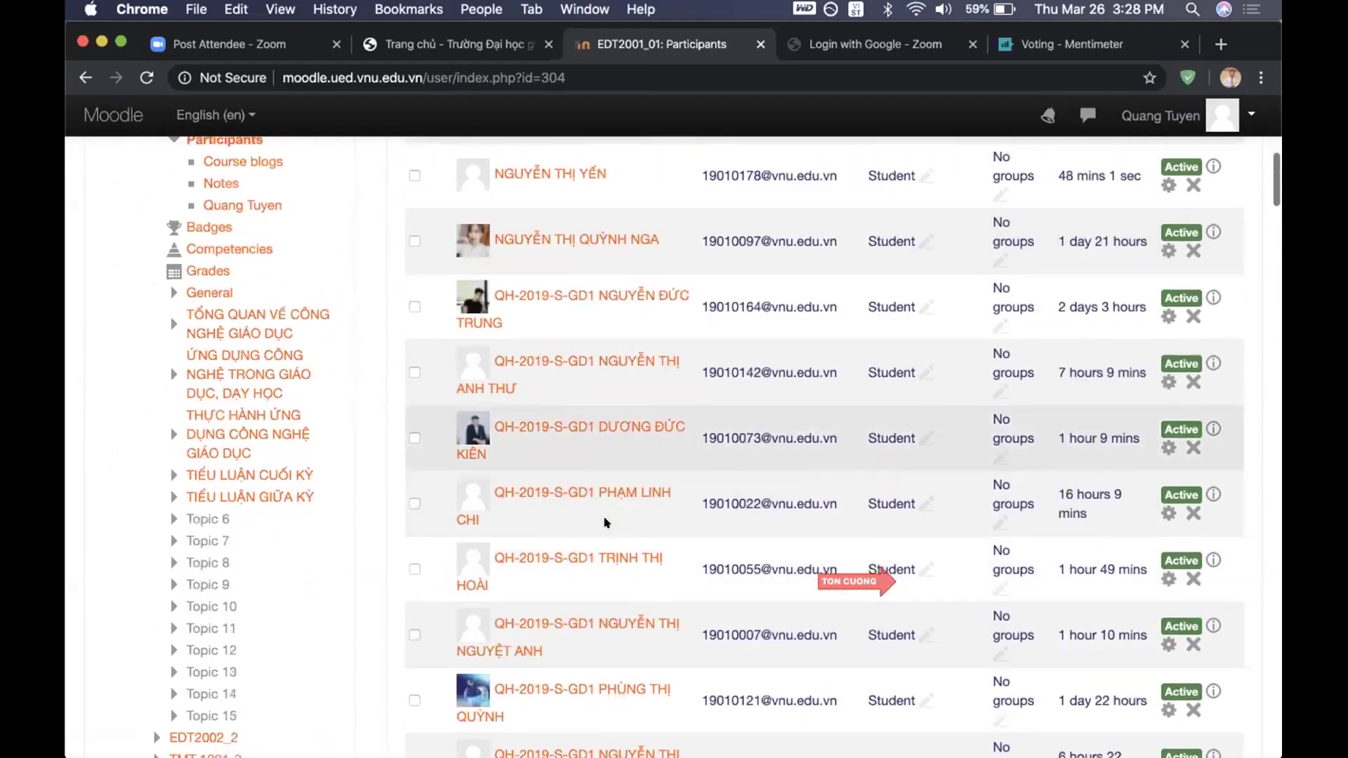
scroll(605, 523, "down", 5)
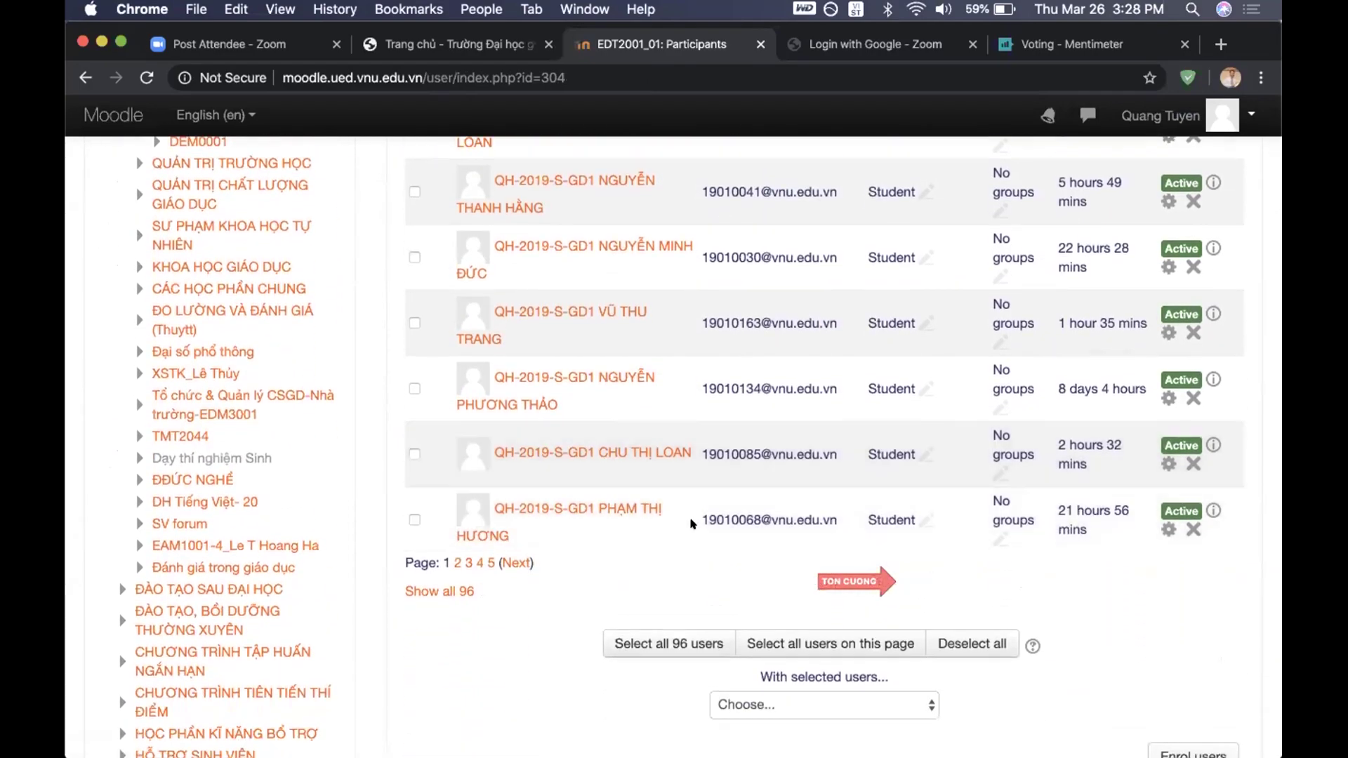
scroll(494, 647, "down", 3)
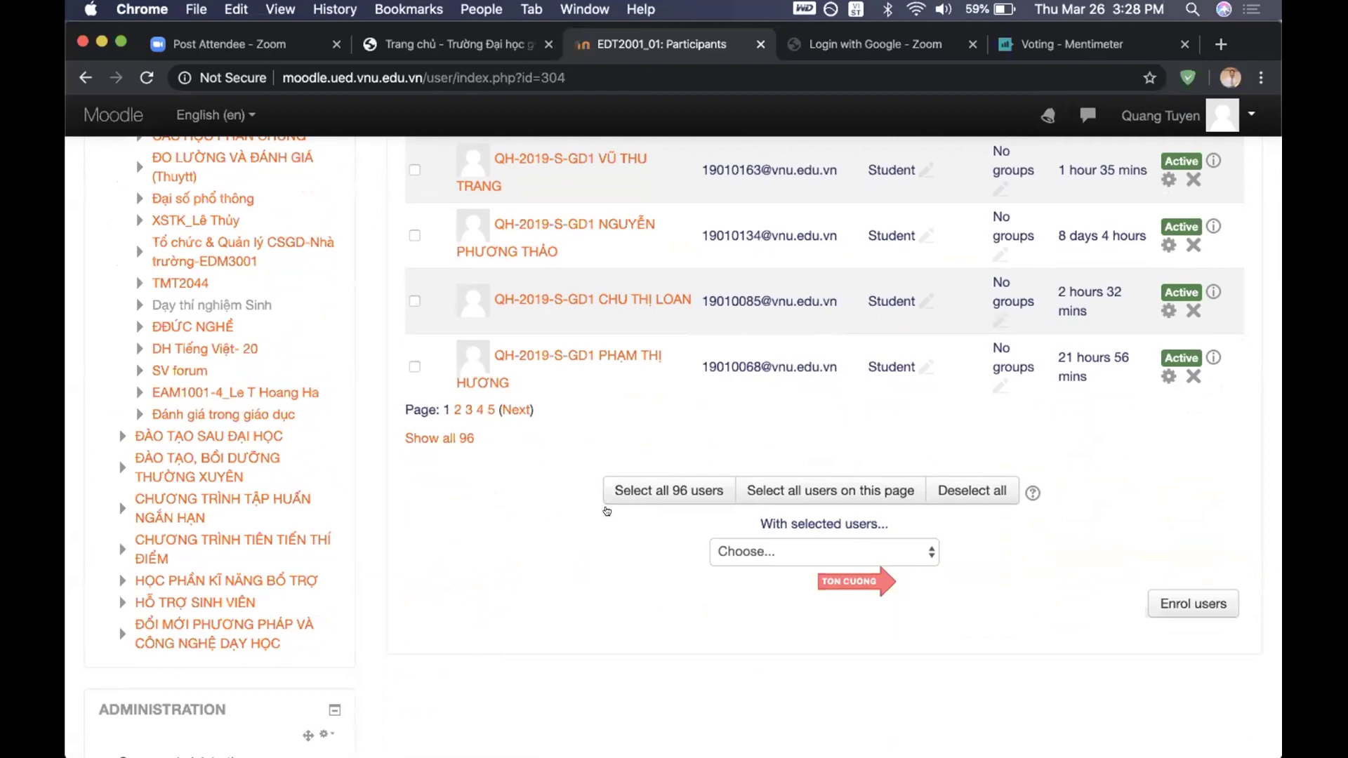
left_click(928, 549)
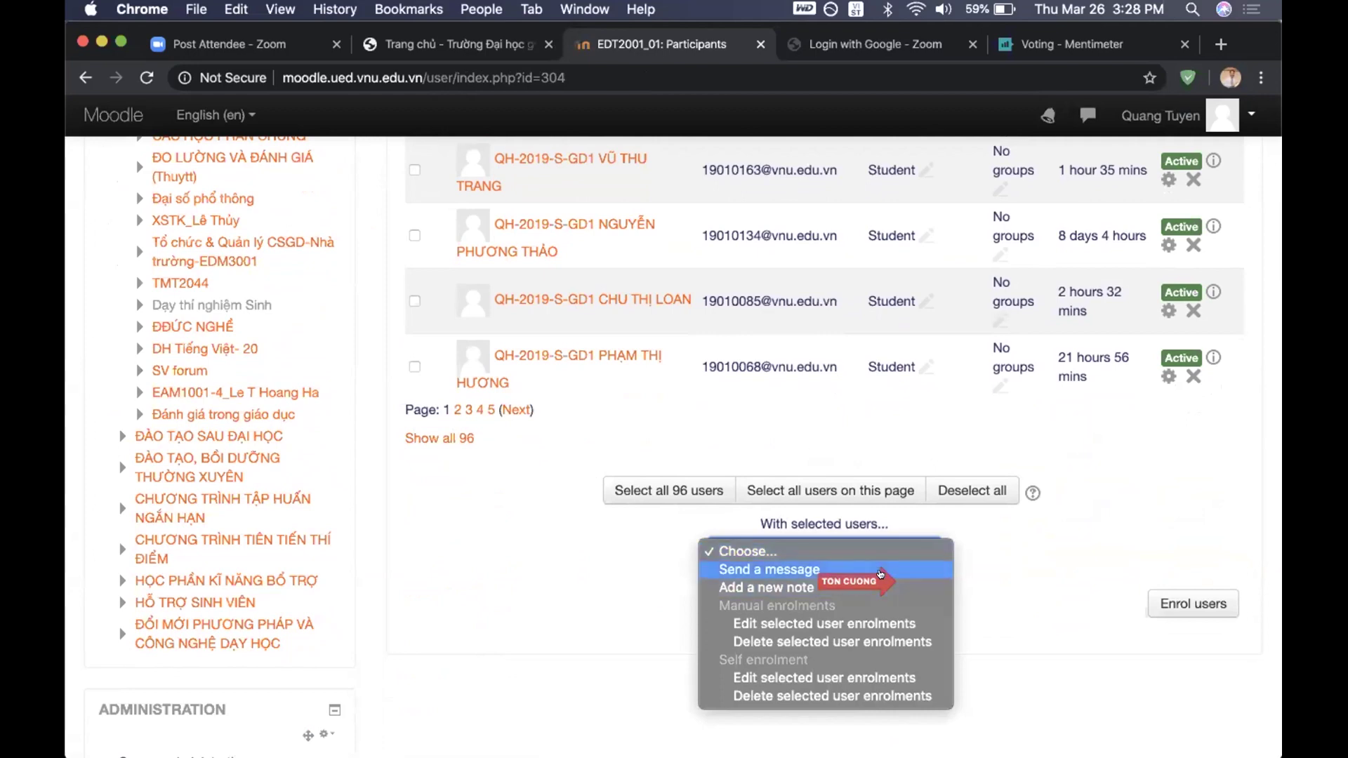
key("Escape")
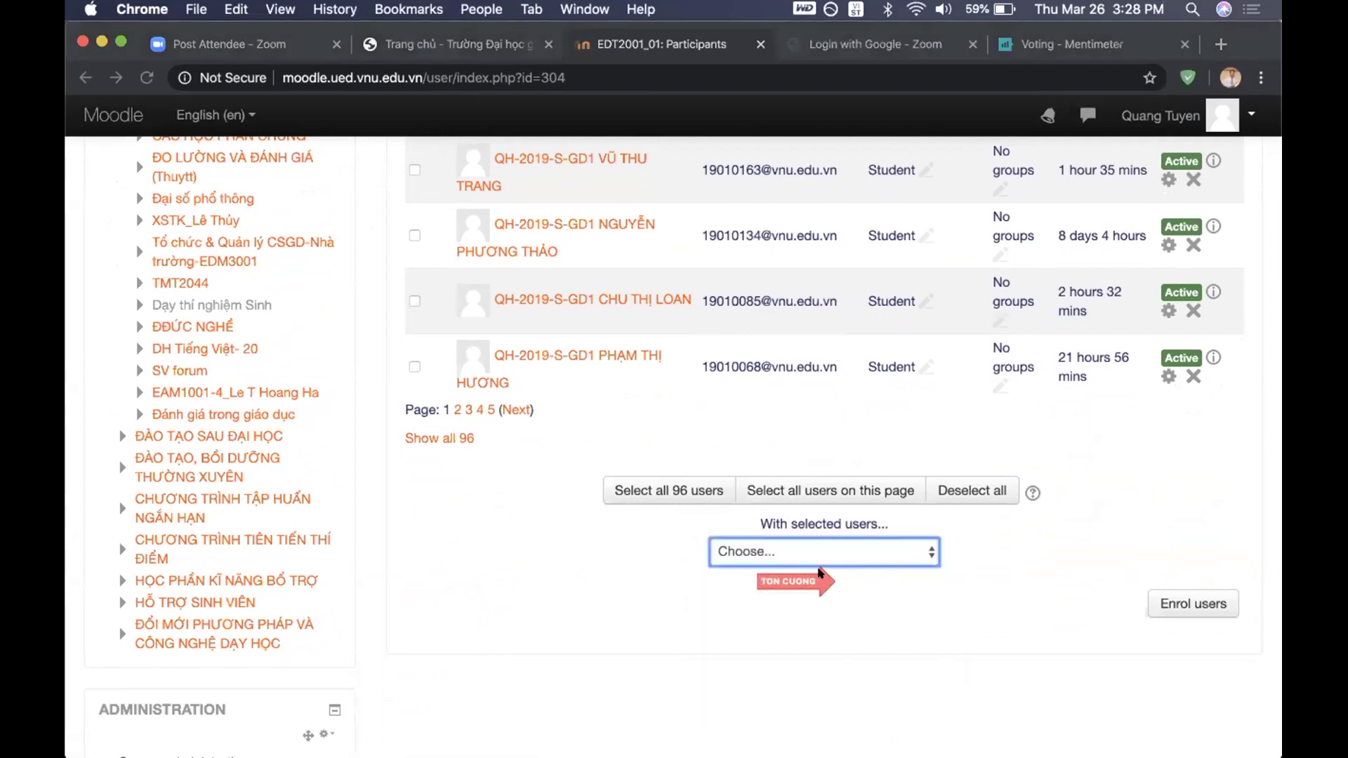
Select the last three students on the first participants page and start a message to them
left_click(927, 554)
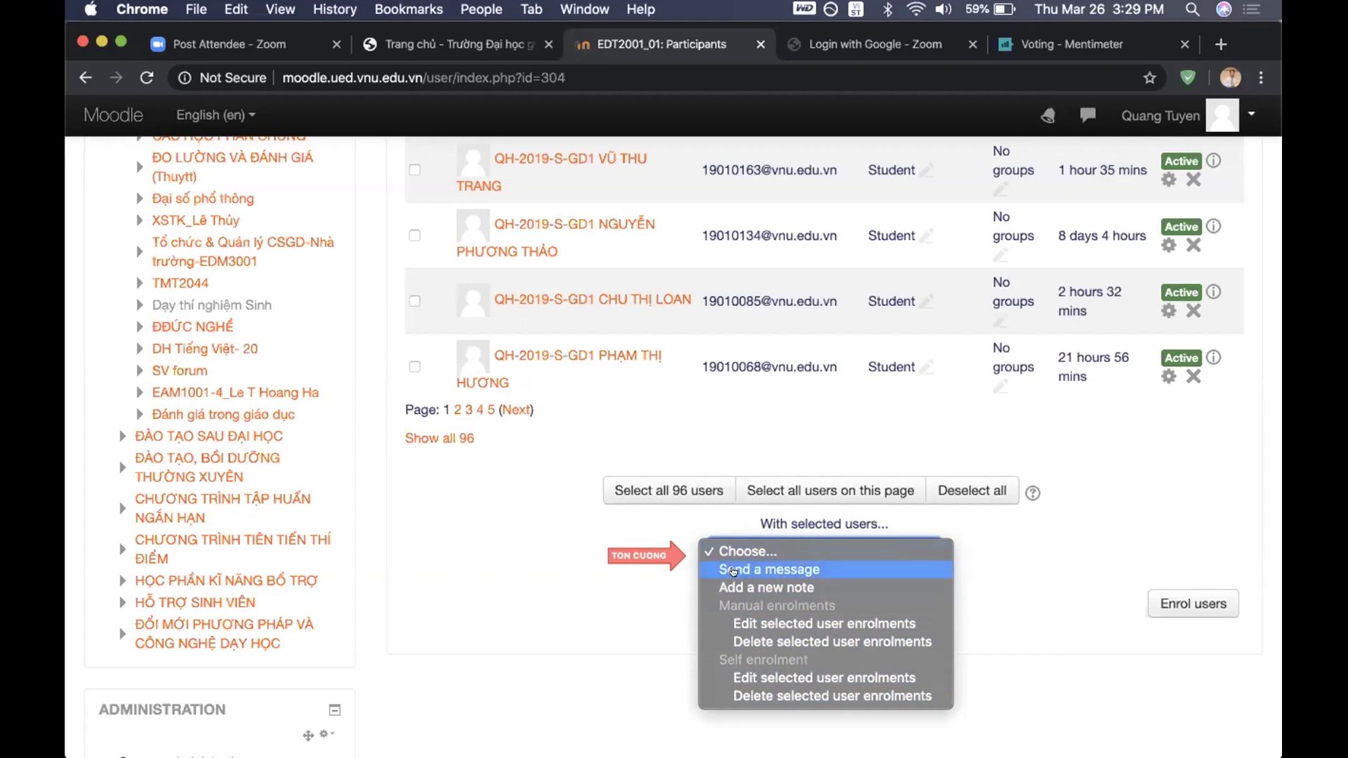
left_click(734, 571)
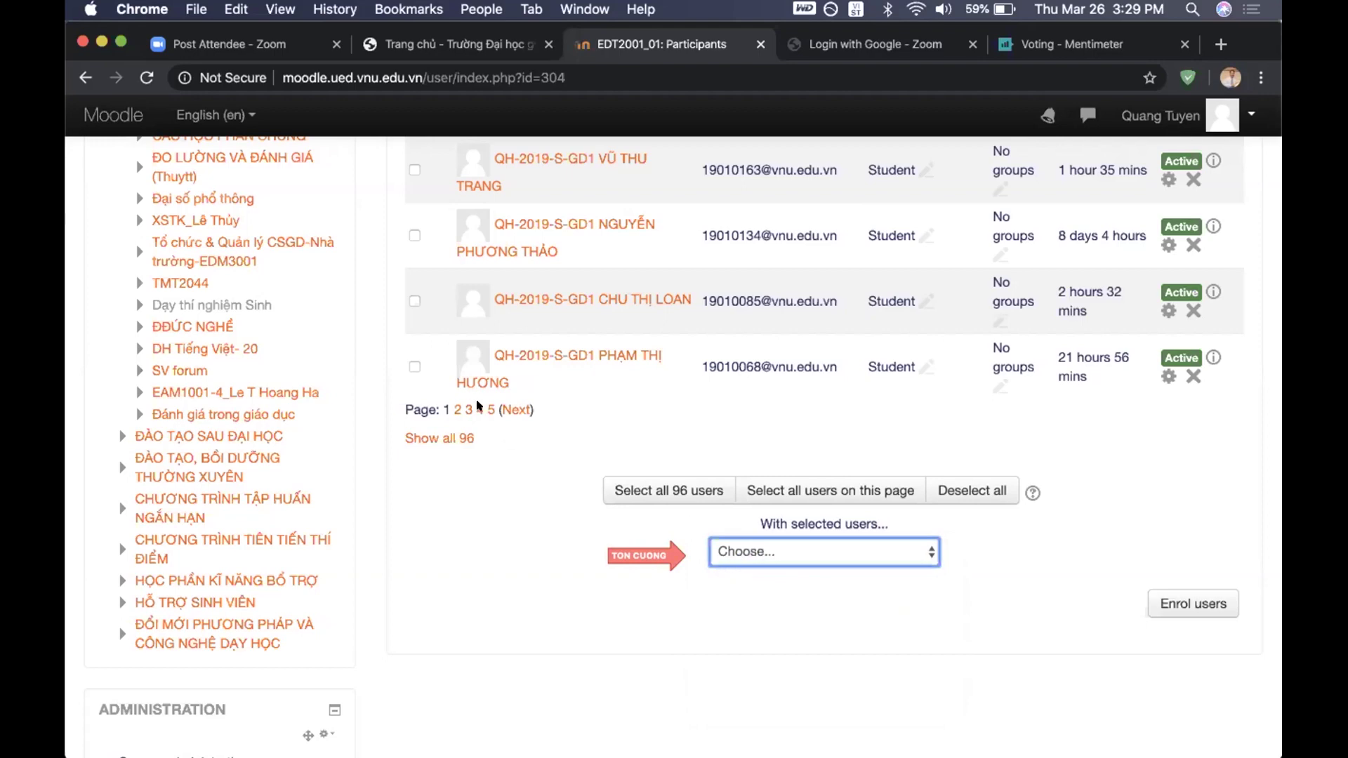
left_click(415, 236)
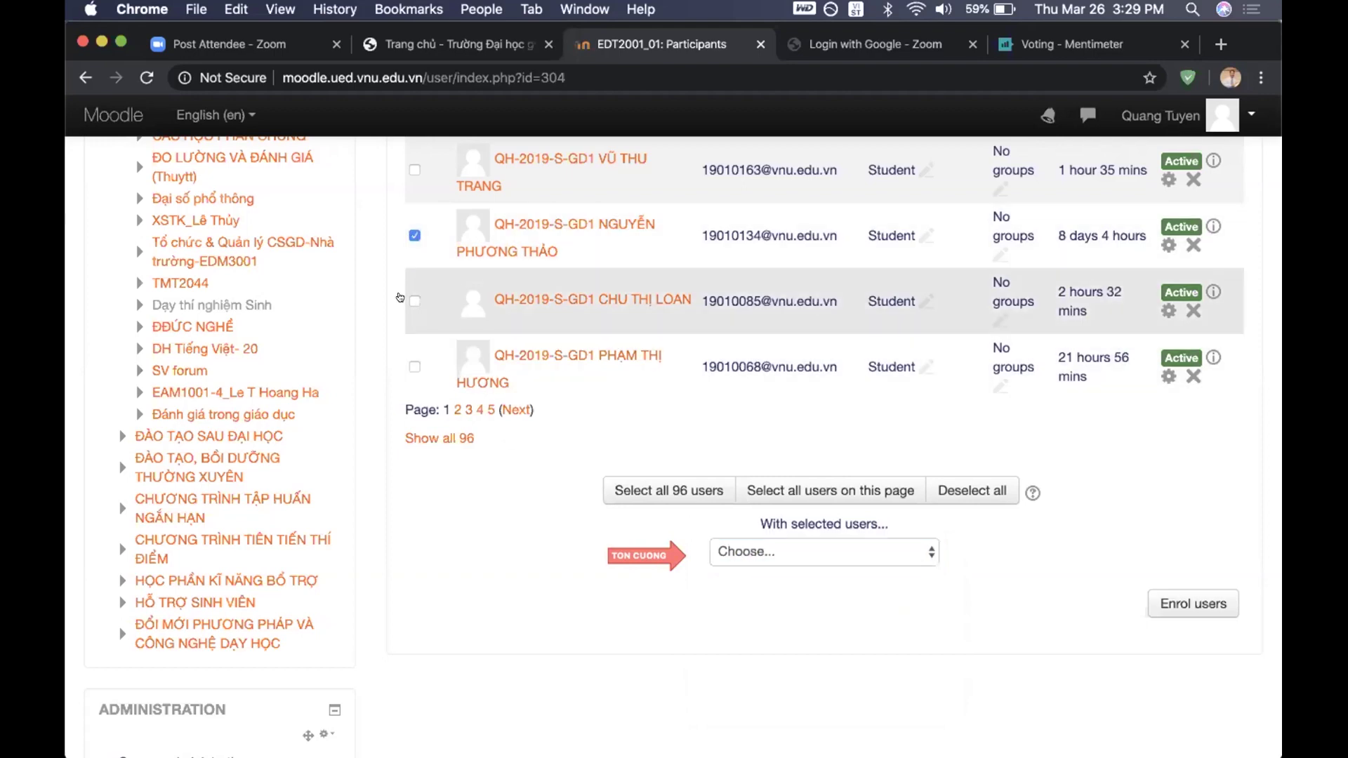
left_click(411, 301)
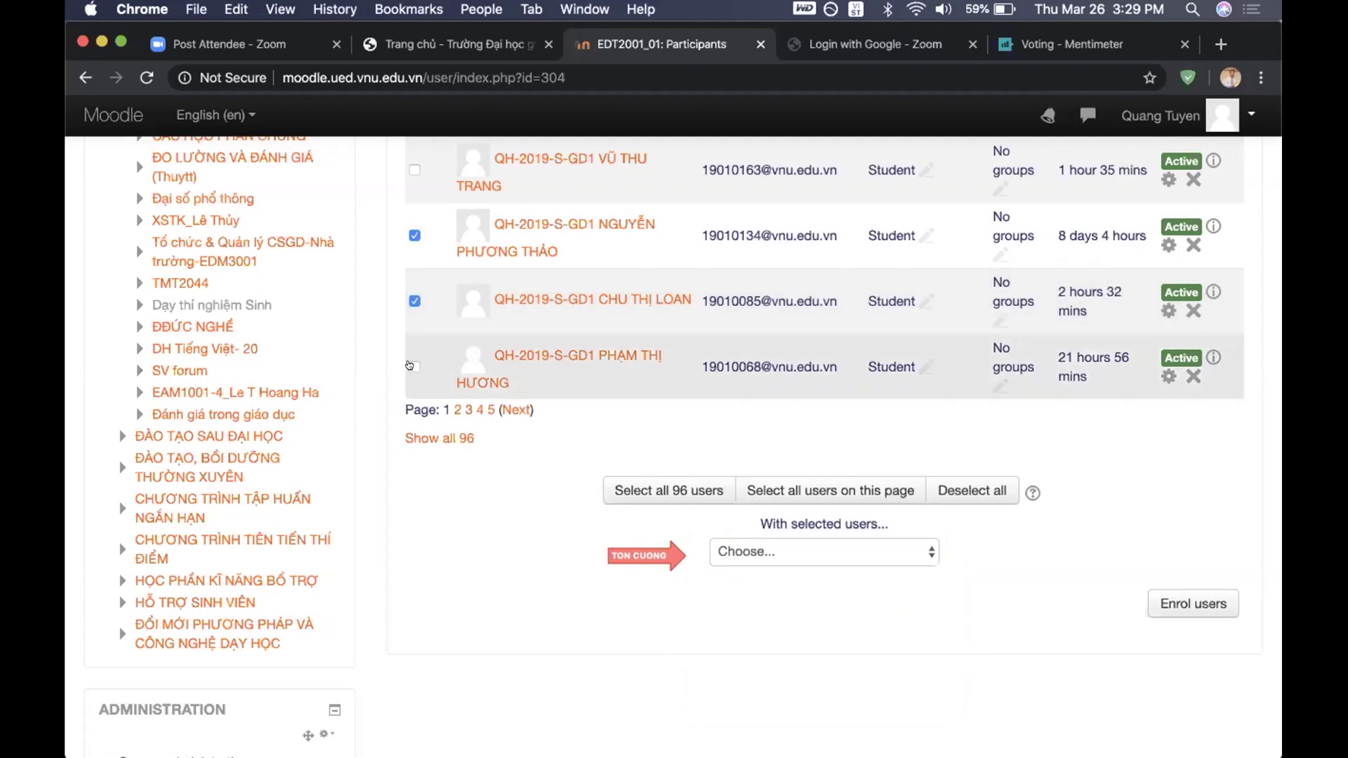
left_click(412, 366)
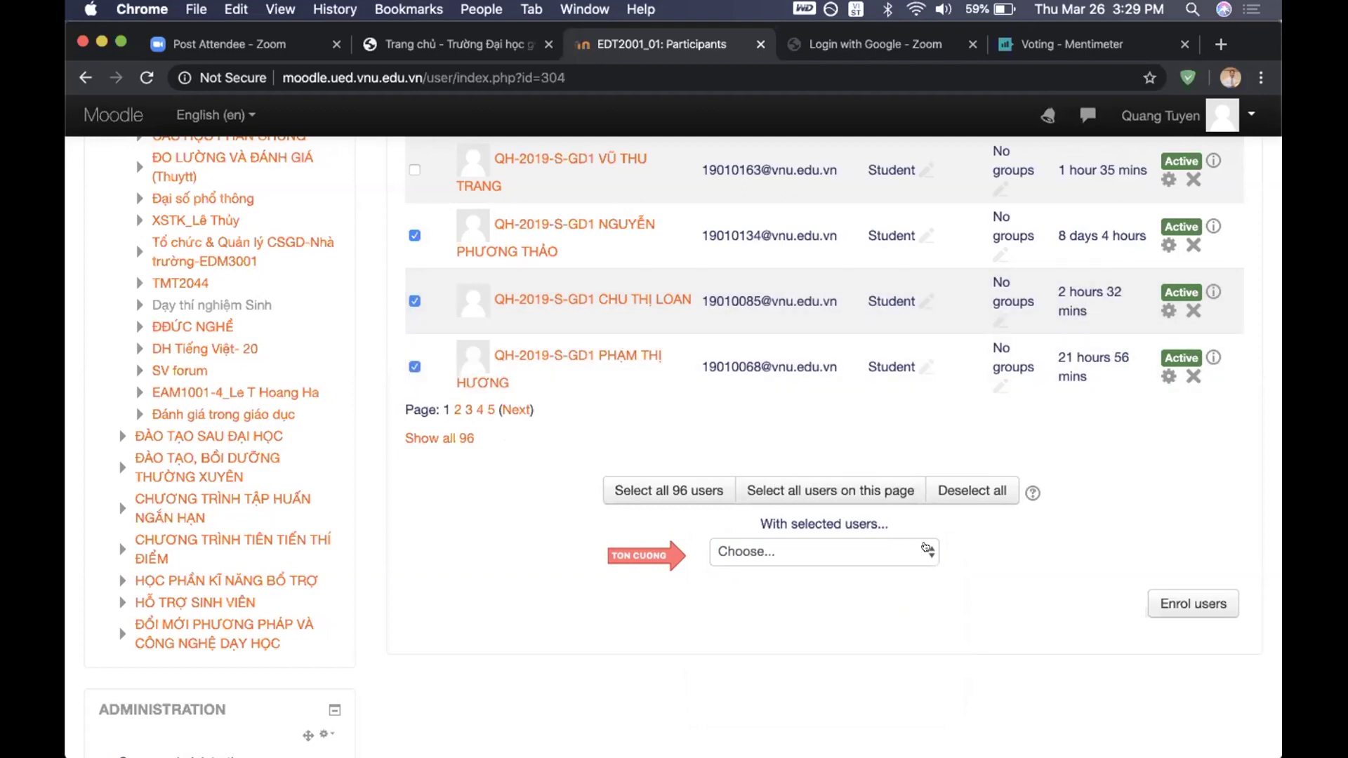
left_click(926, 550)
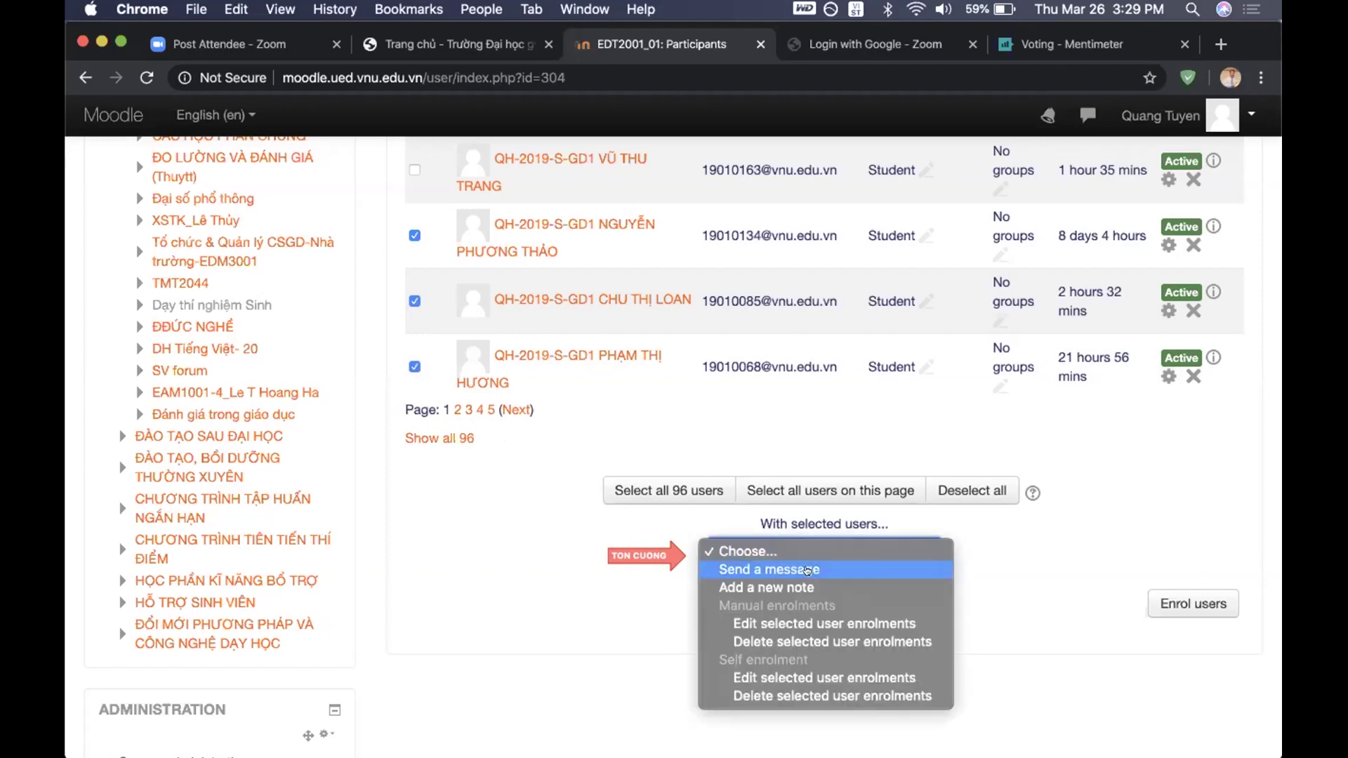
left_click(806, 570)
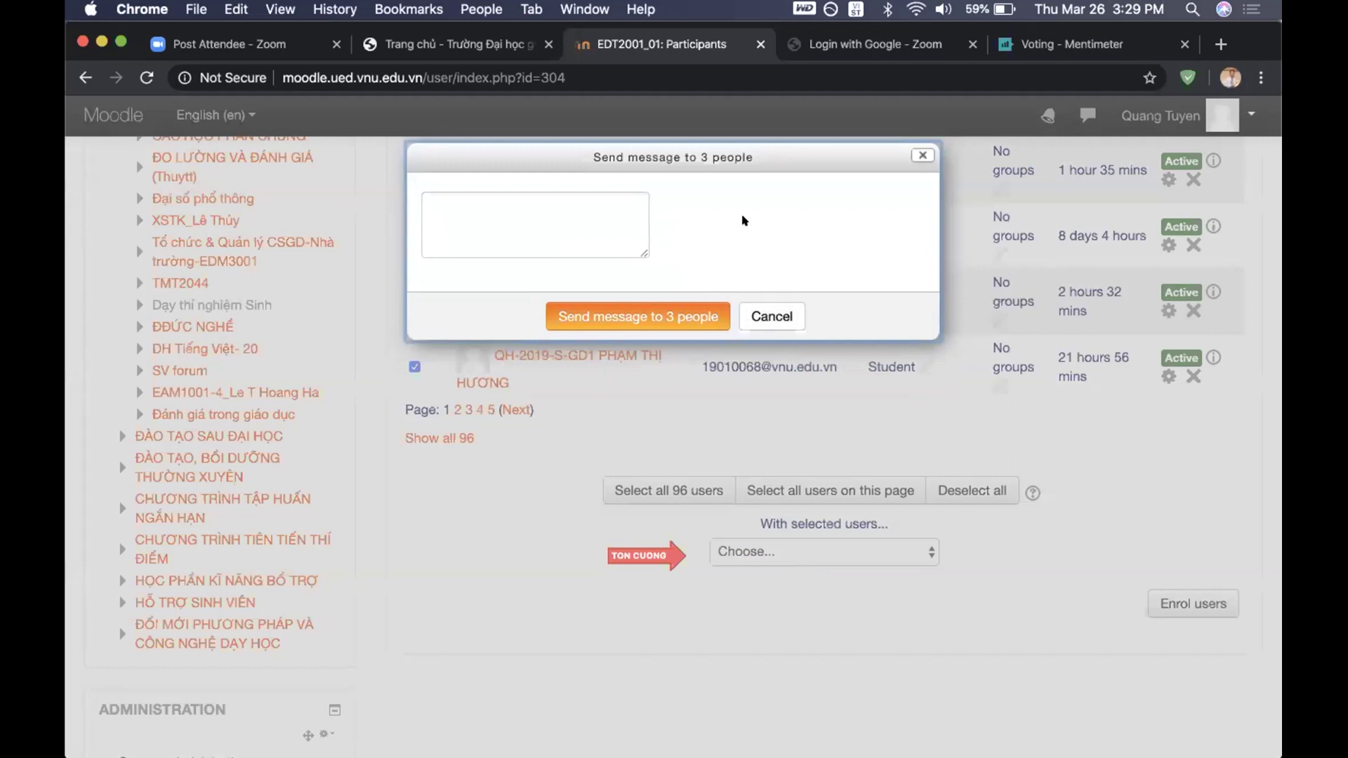
Draft the message "jgihojs;" to the three selected students and discard it without sending
left_click(507, 189)
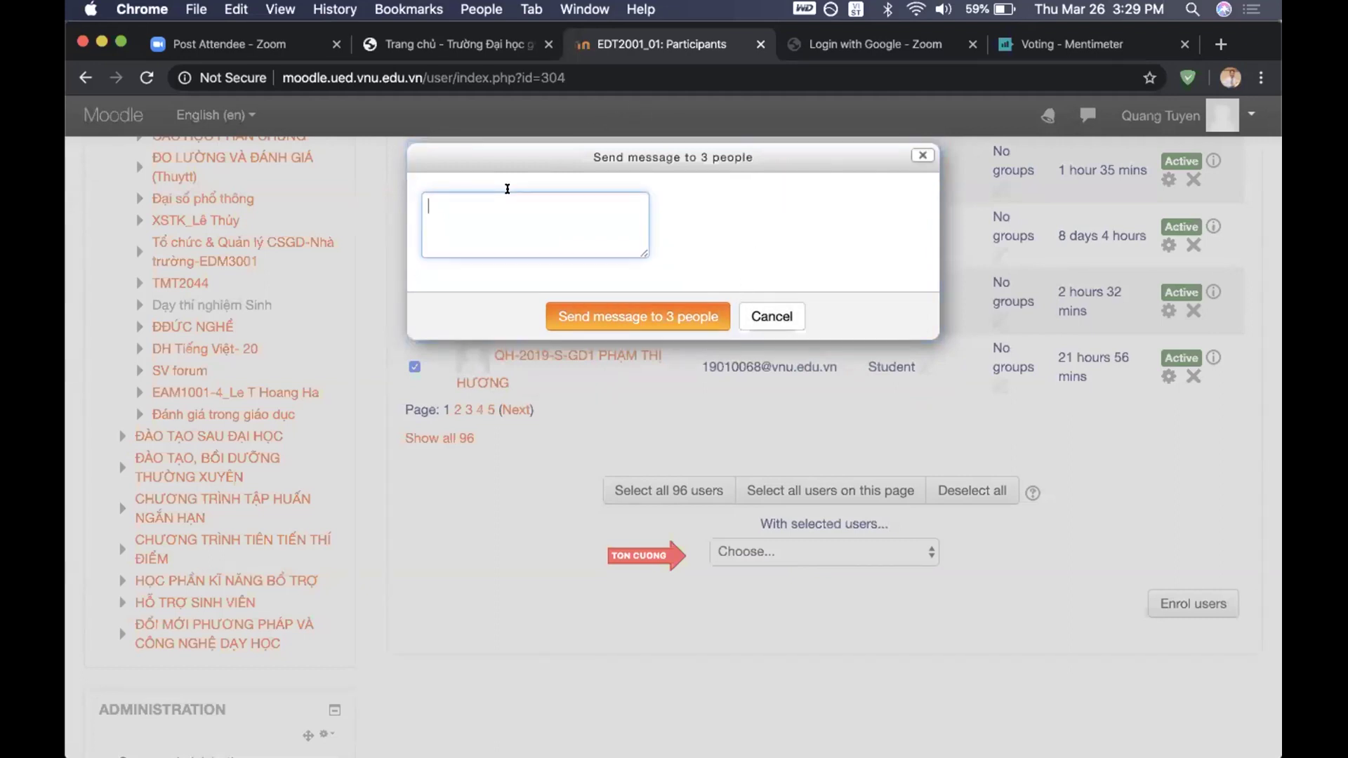
type("jgihojs;")
left_click(771, 314)
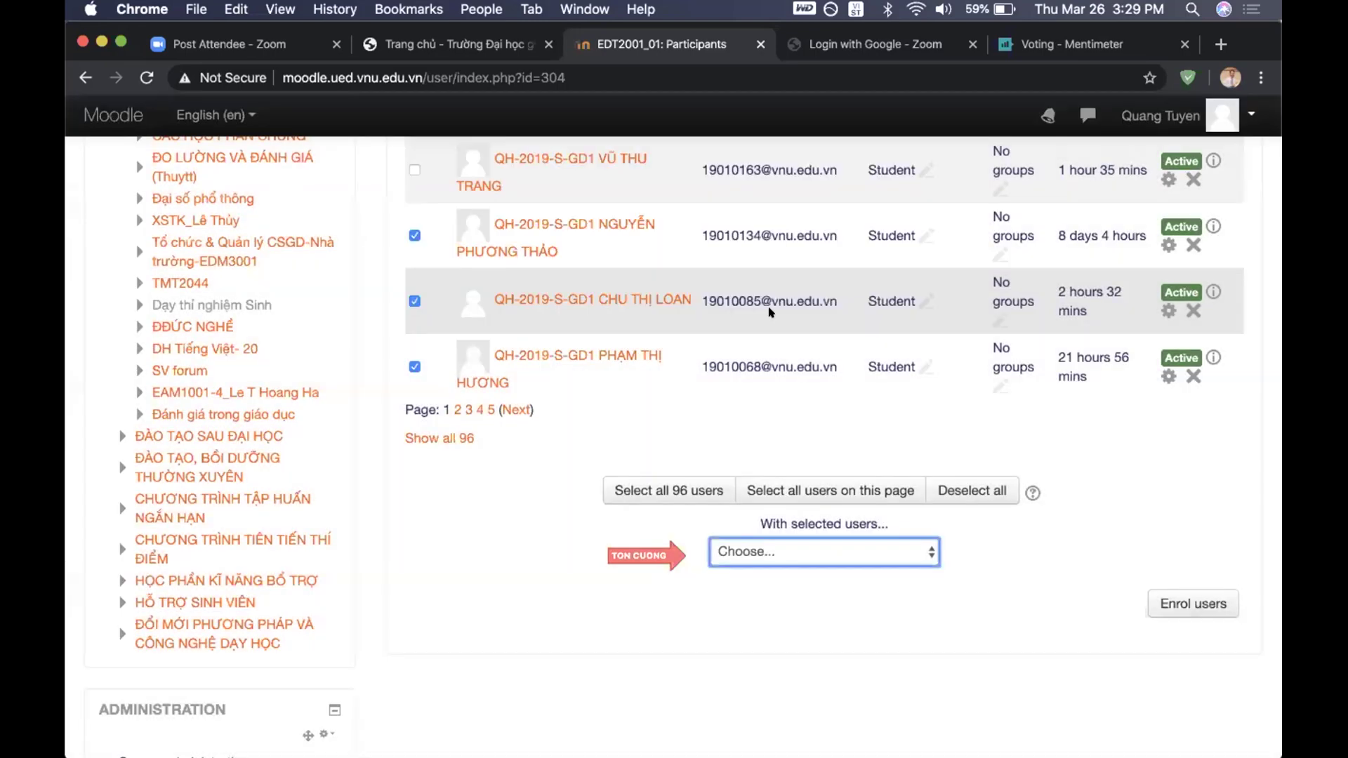
Clear the selection of the three students in the participants list
left_click(415, 367)
left_click(414, 301)
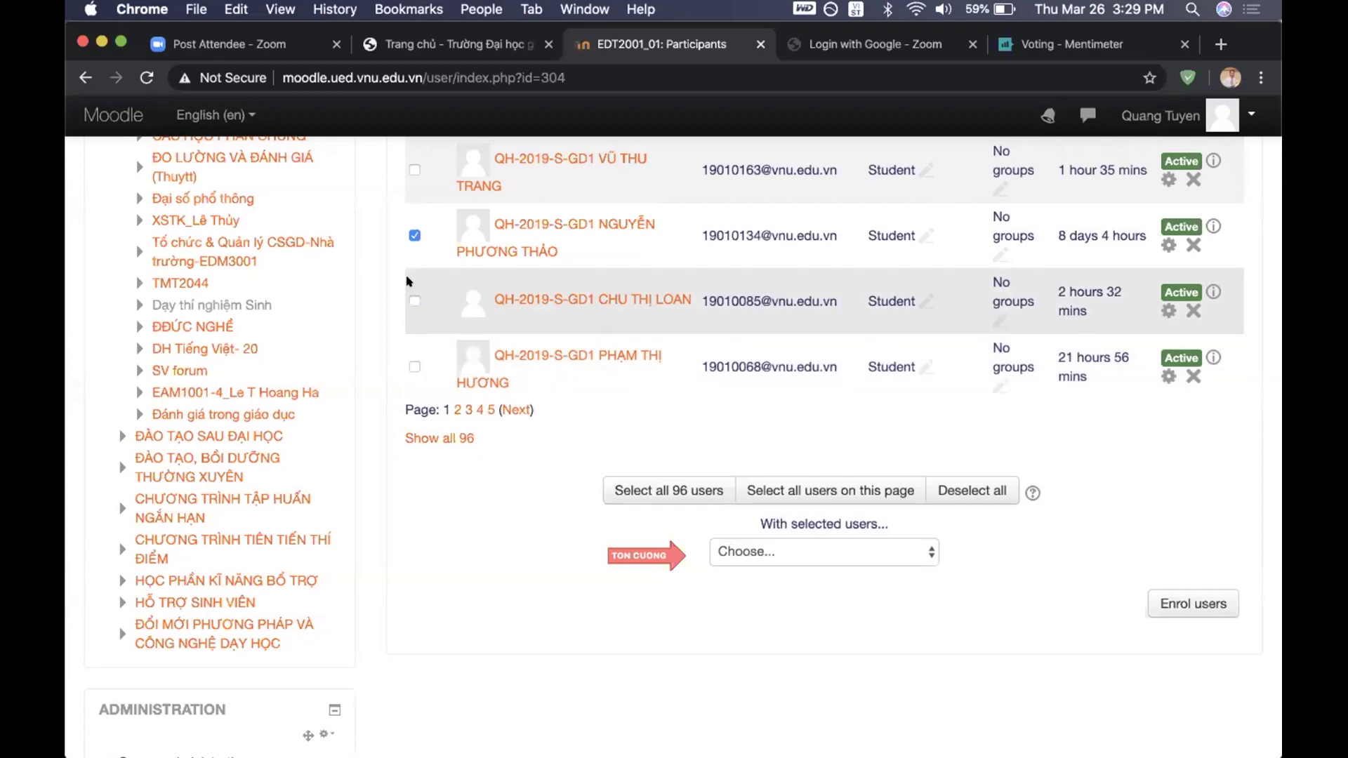
left_click(415, 235)
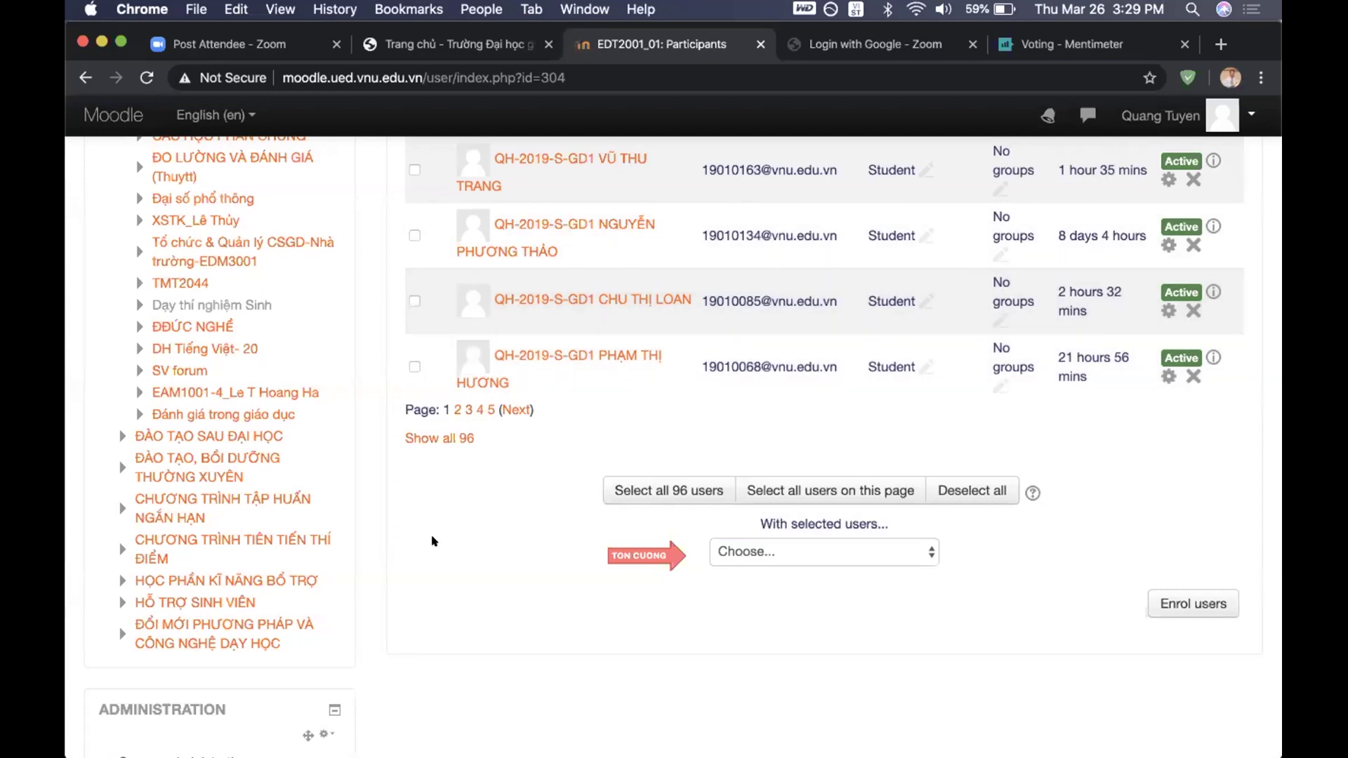
Expand the Reports options under Course administration and open the Activity report
scroll(431, 541, "down", 10)
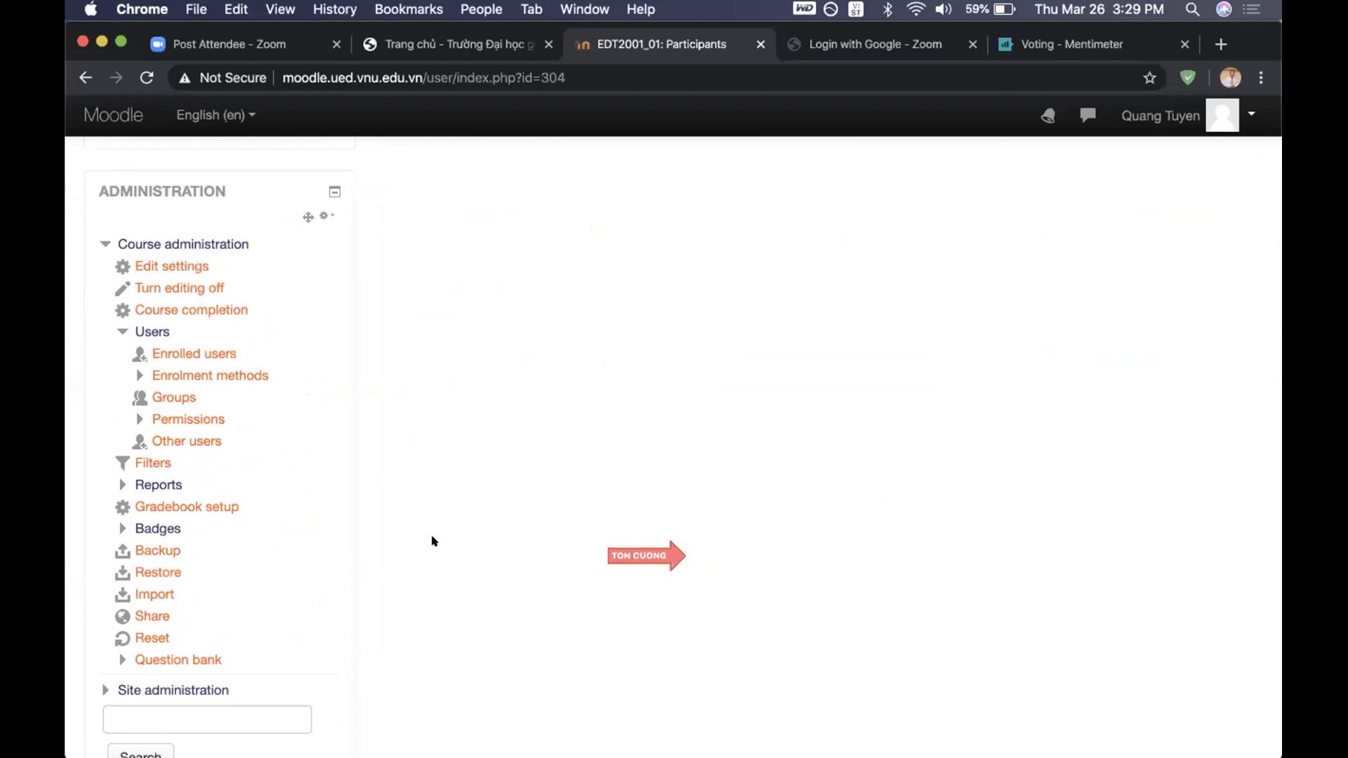
scroll(432, 540, "down", 5)
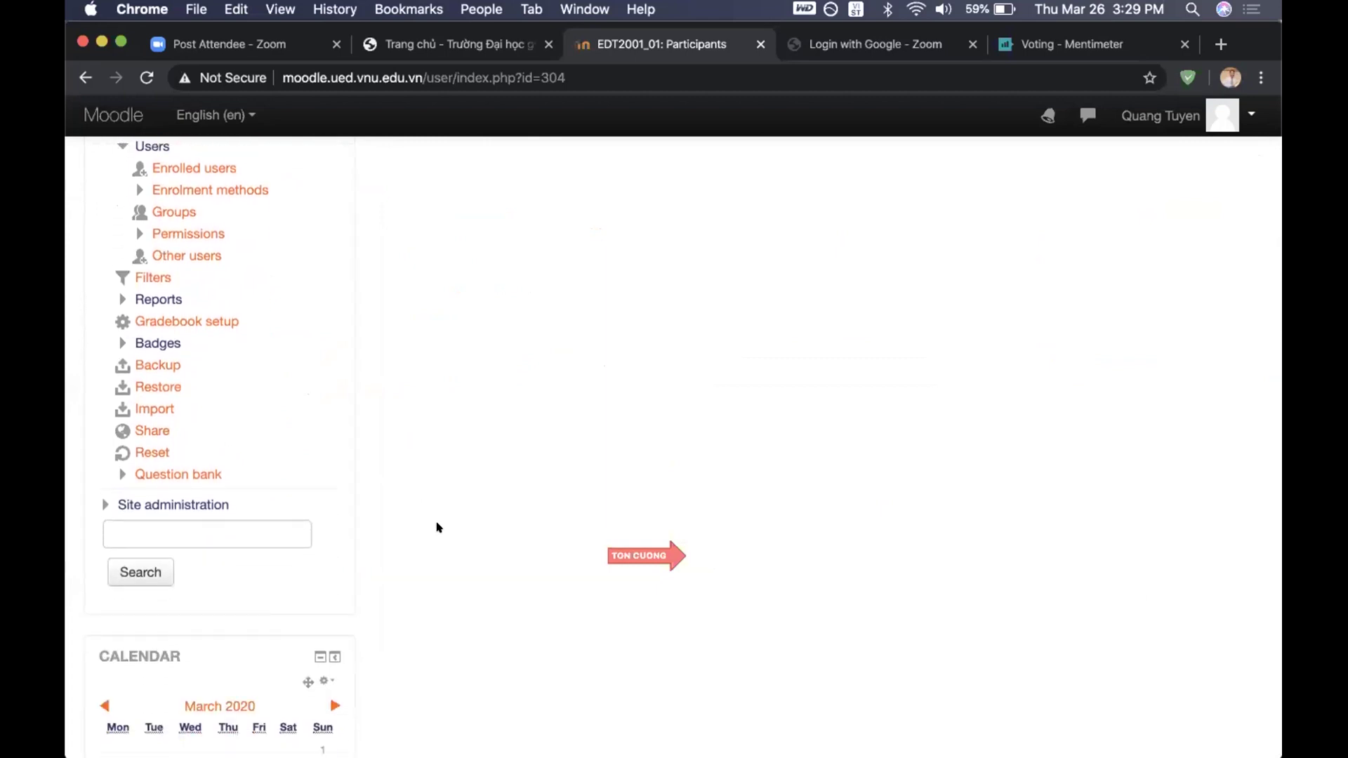
left_click(158, 297)
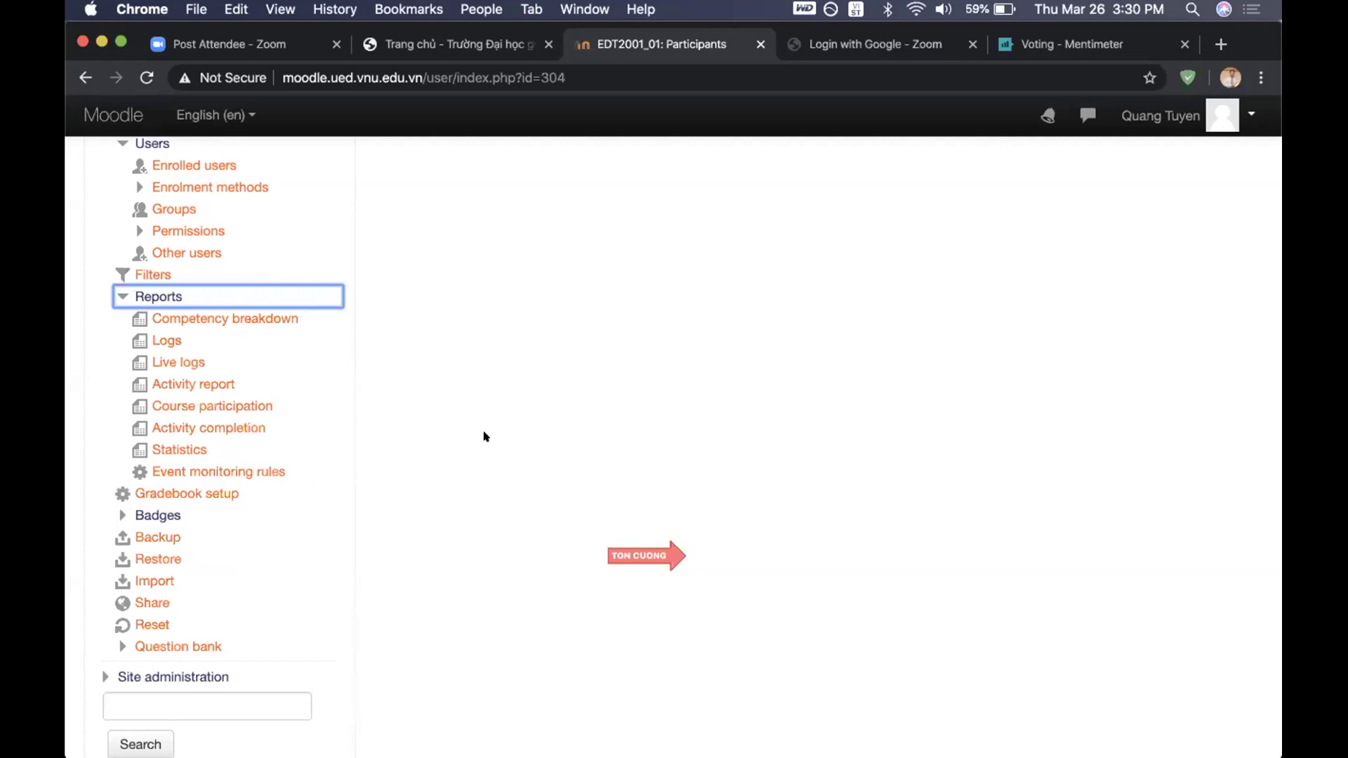
scroll(485, 437, "down", 2)
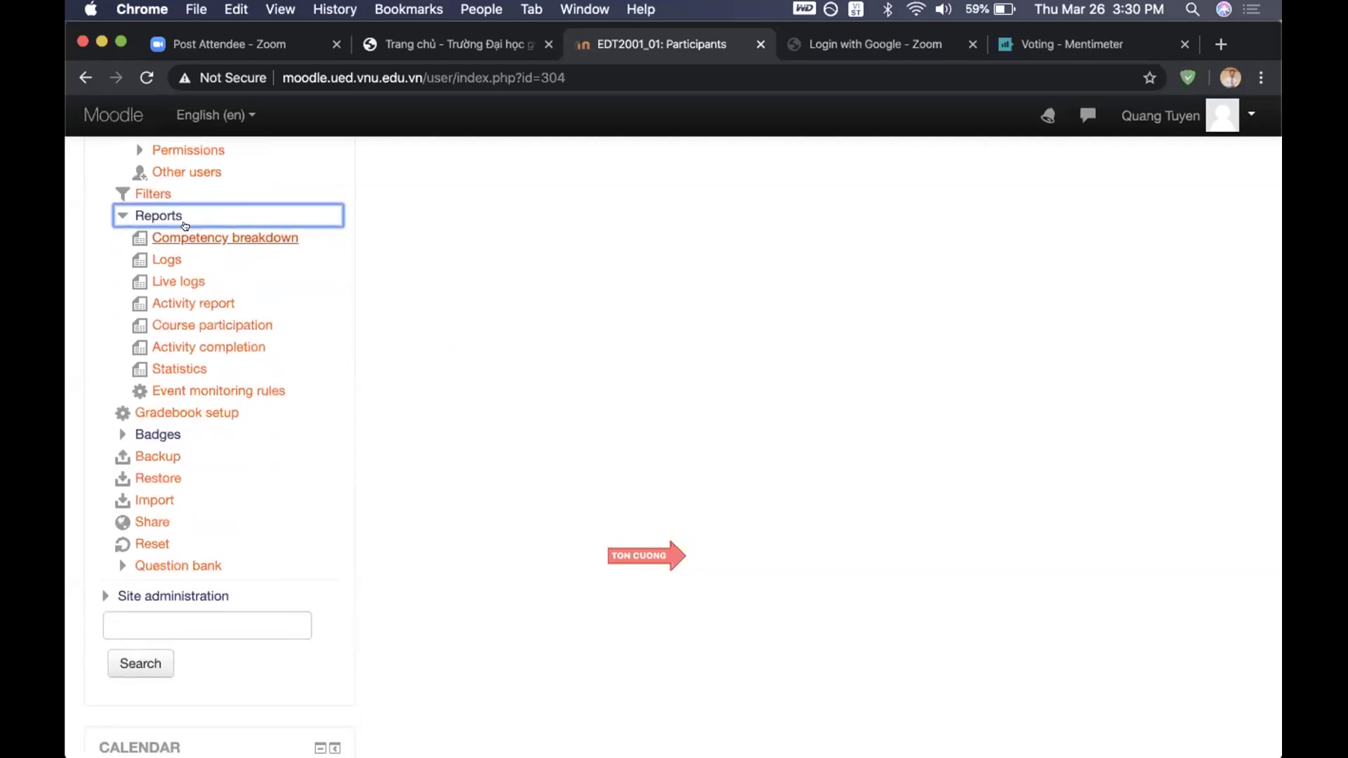
left_click(196, 303)
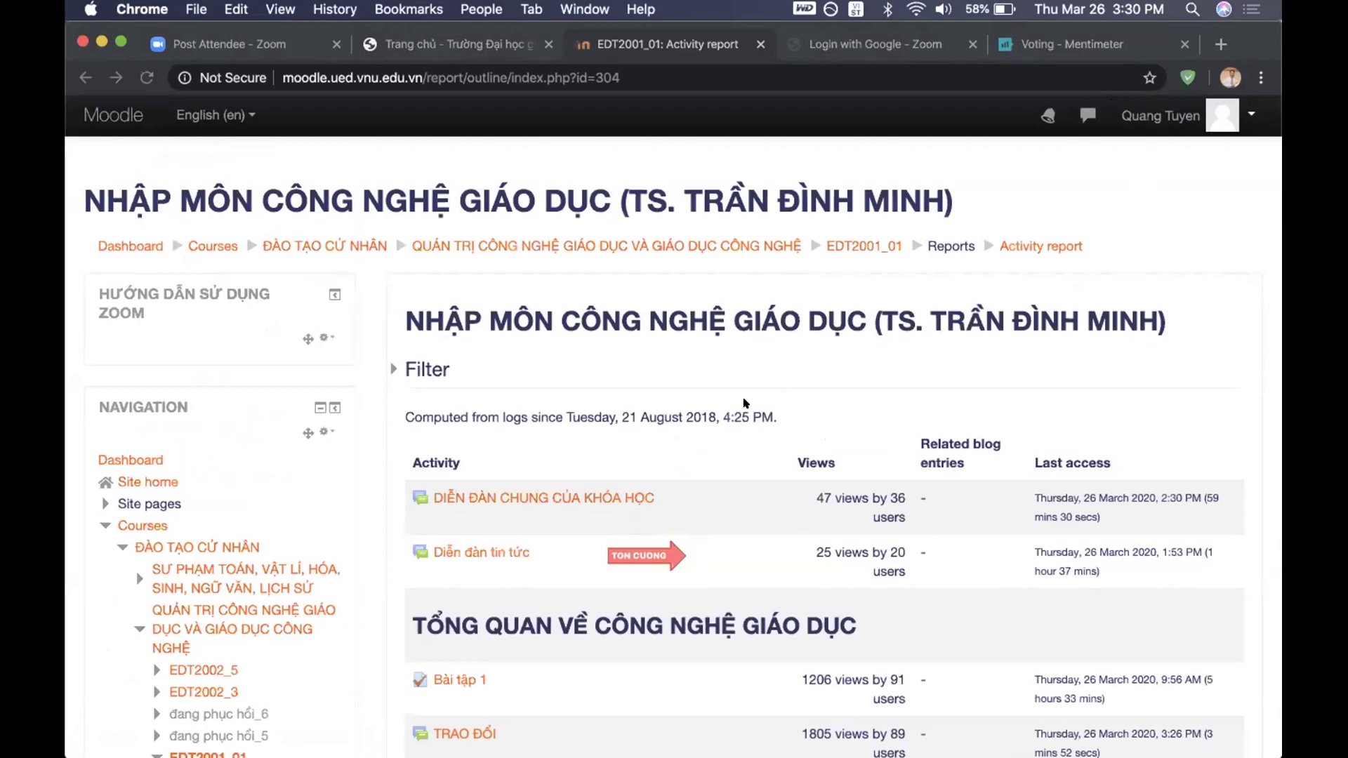
Examine the views and last access of each activity across all sections of the Activity report
scroll(745, 403, "down", 3)
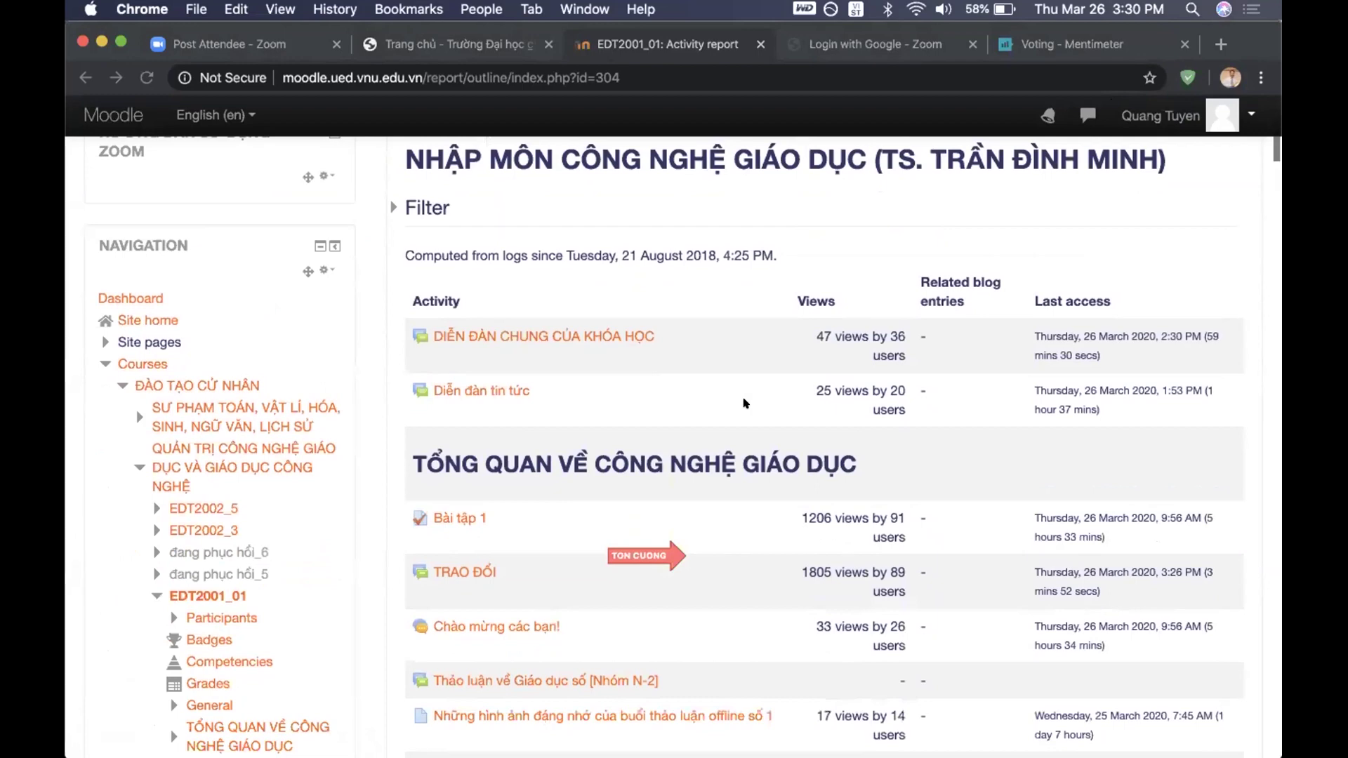
scroll(746, 403, "down", 2)
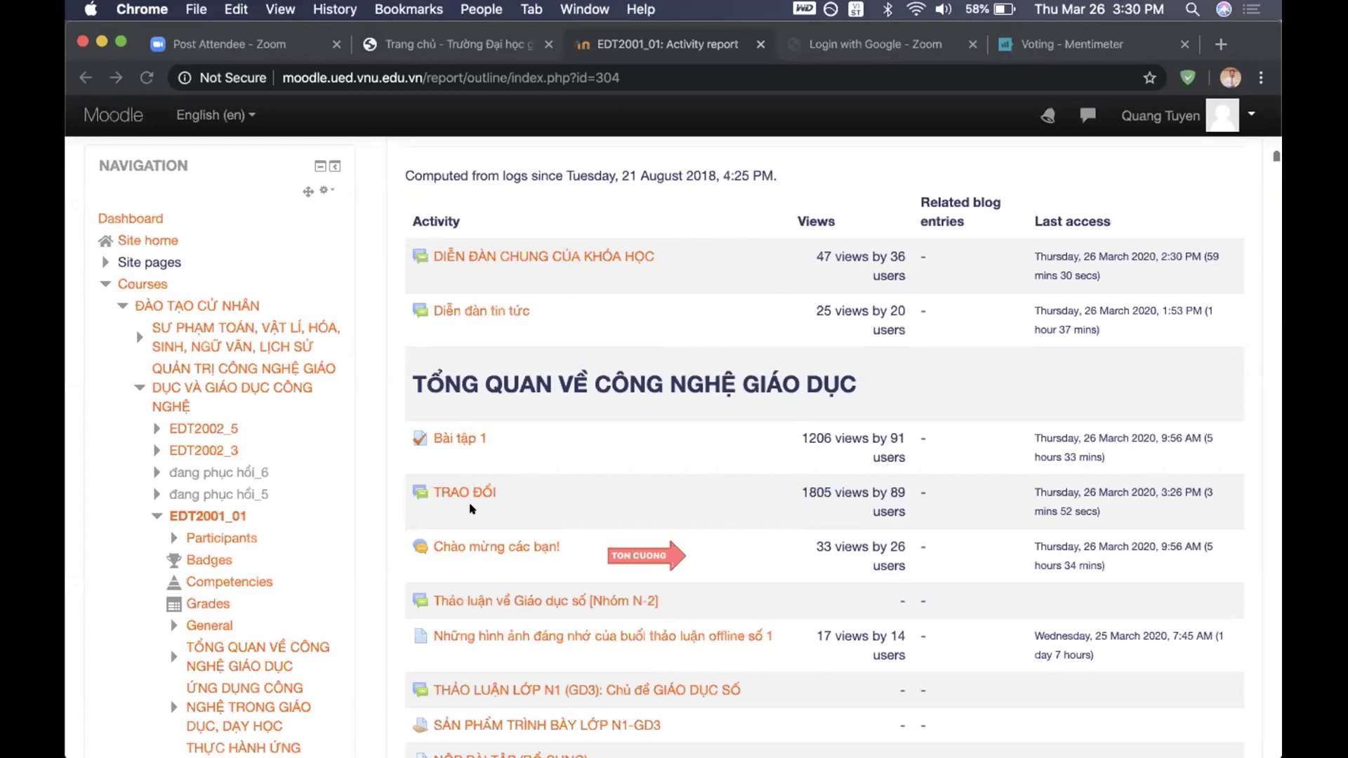
scroll(601, 520, "down", 3)
scroll(601, 520, "down", 5)
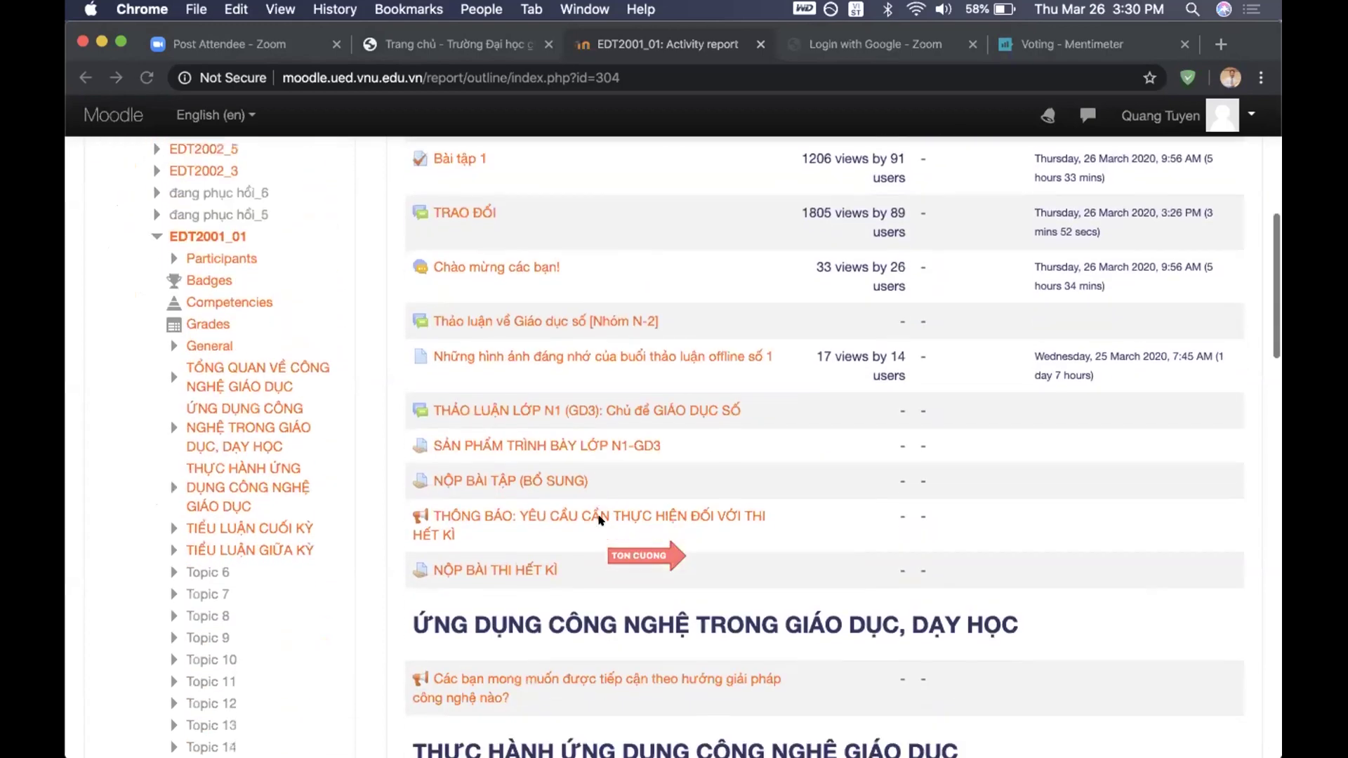
scroll(600, 520, "down", 6)
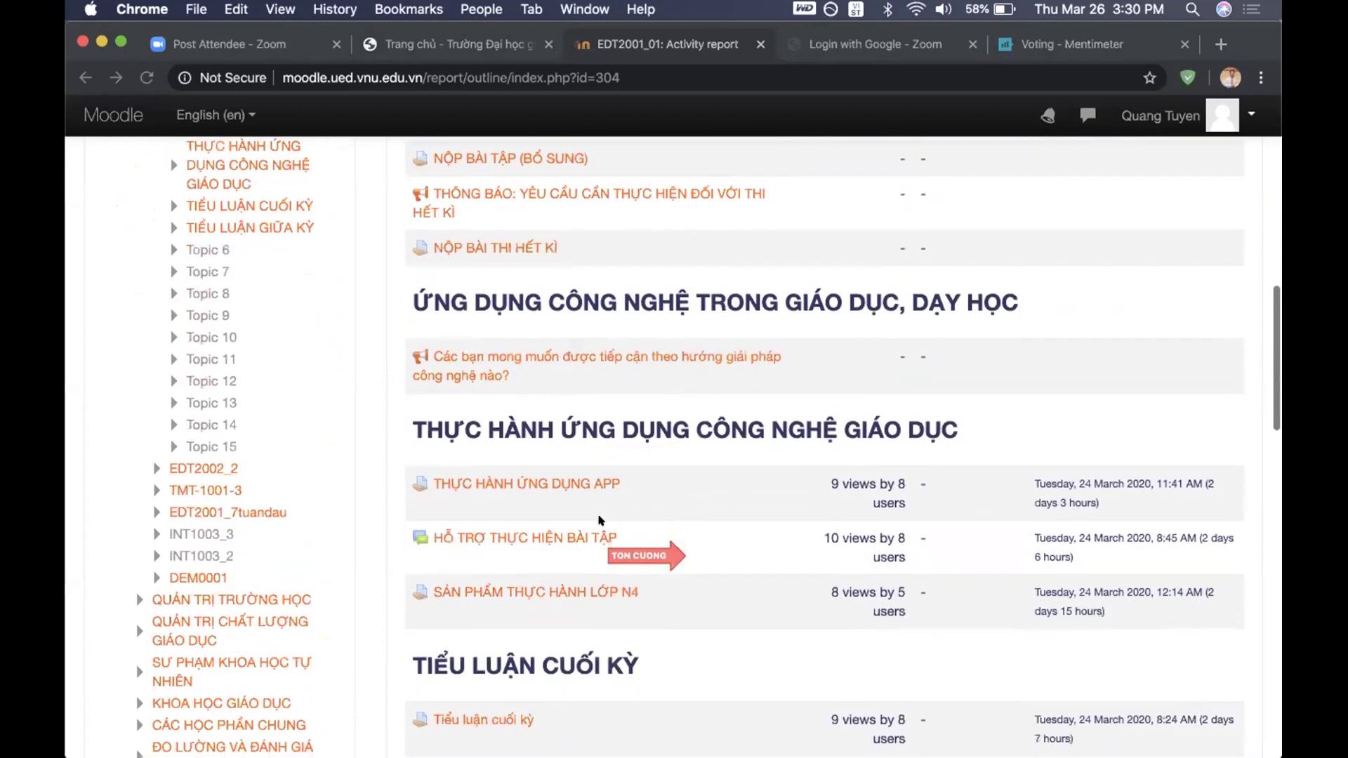
scroll(600, 521, "down", 2)
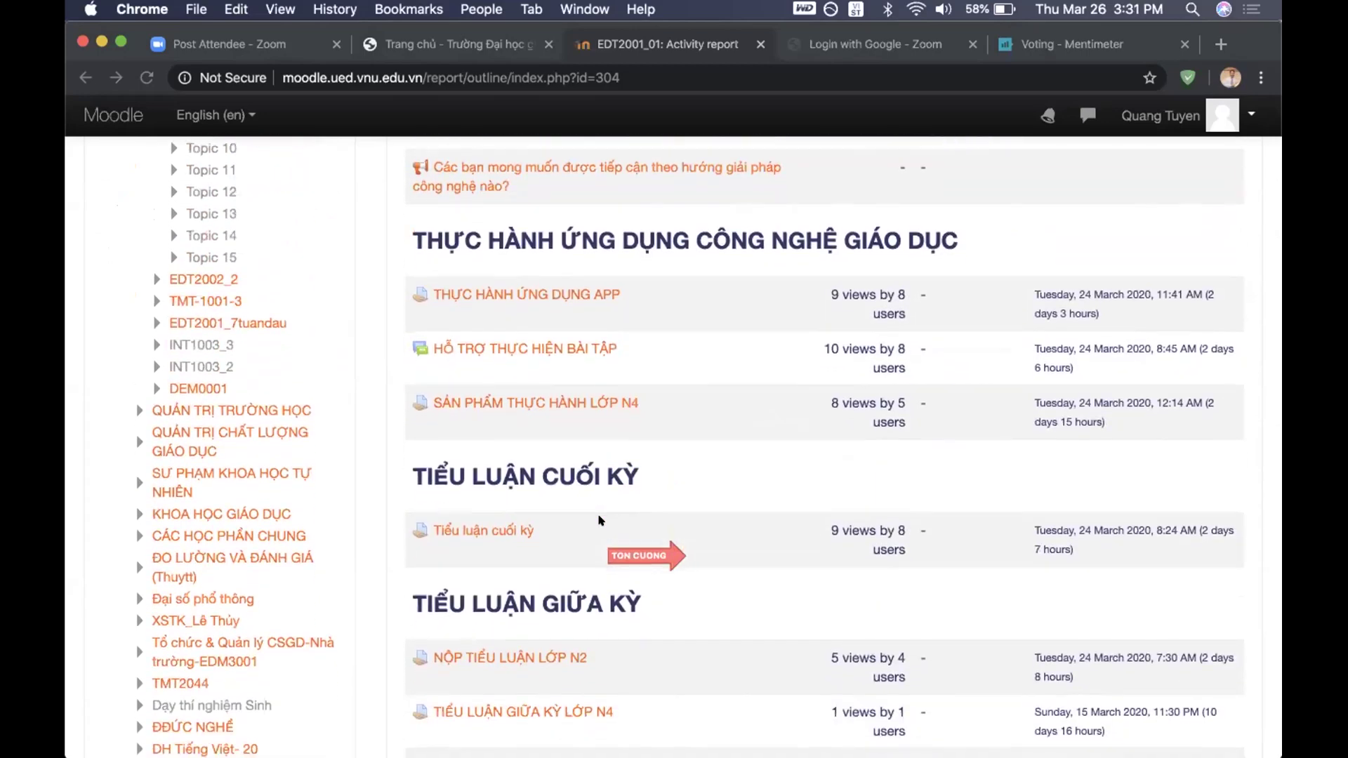
scroll(600, 520, "down", 3)
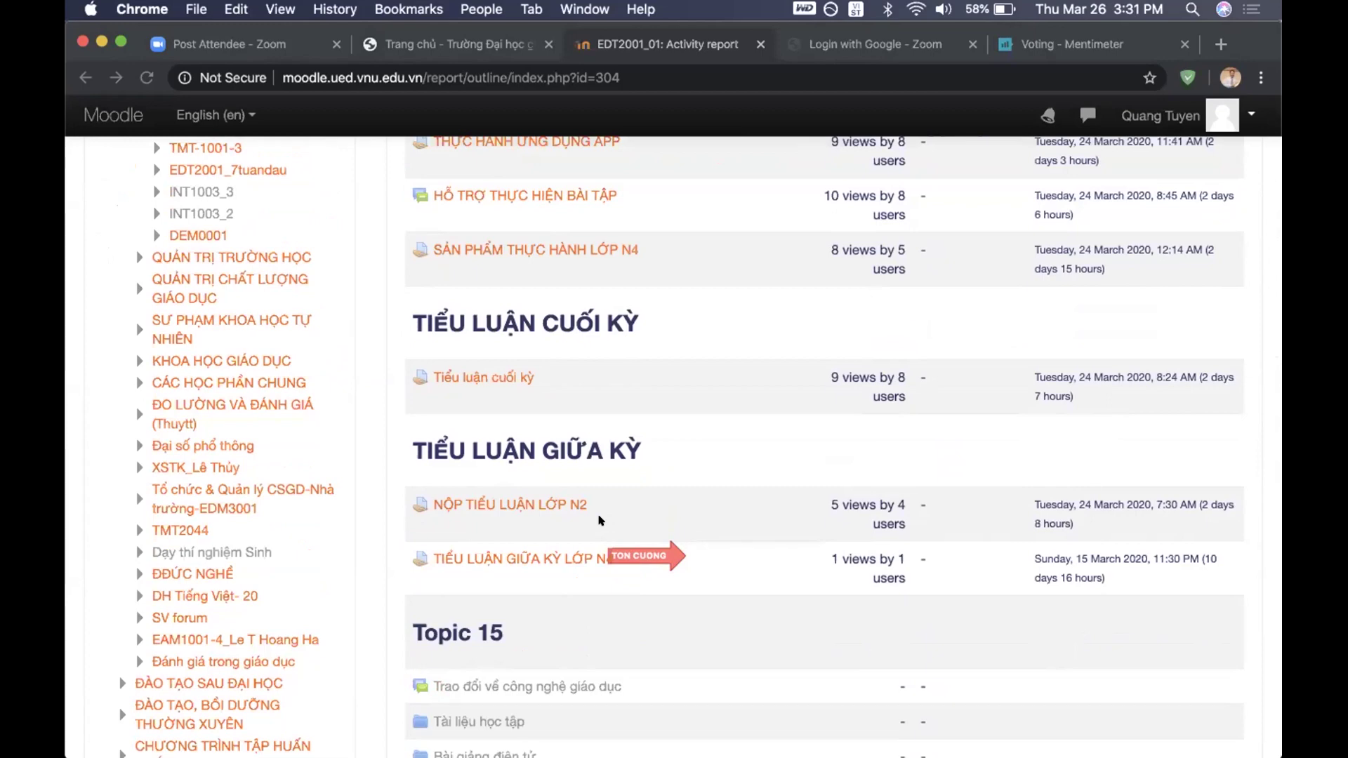
scroll(601, 521, "down", 8)
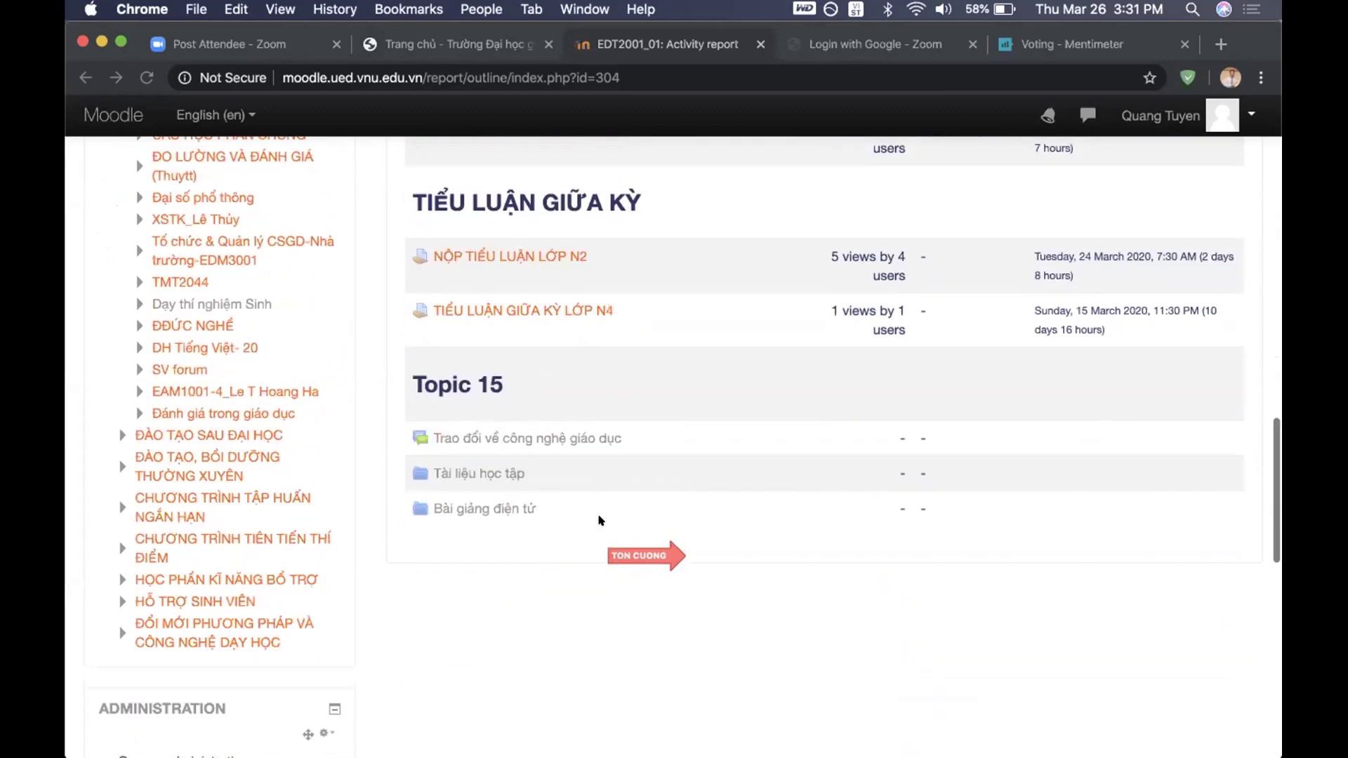
Open the Course participation report from the Reports options under Course administration
scroll(600, 520, "down", 6)
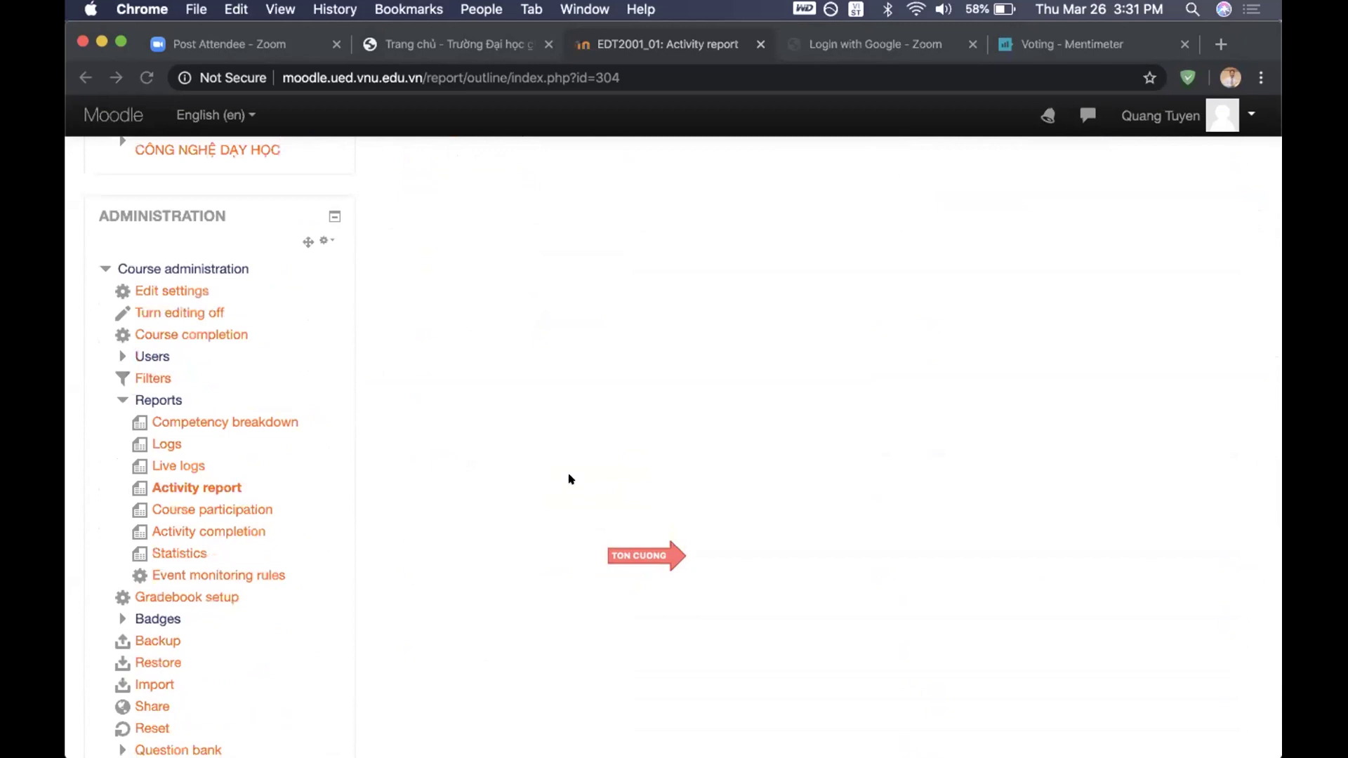
scroll(569, 475, "down", 2)
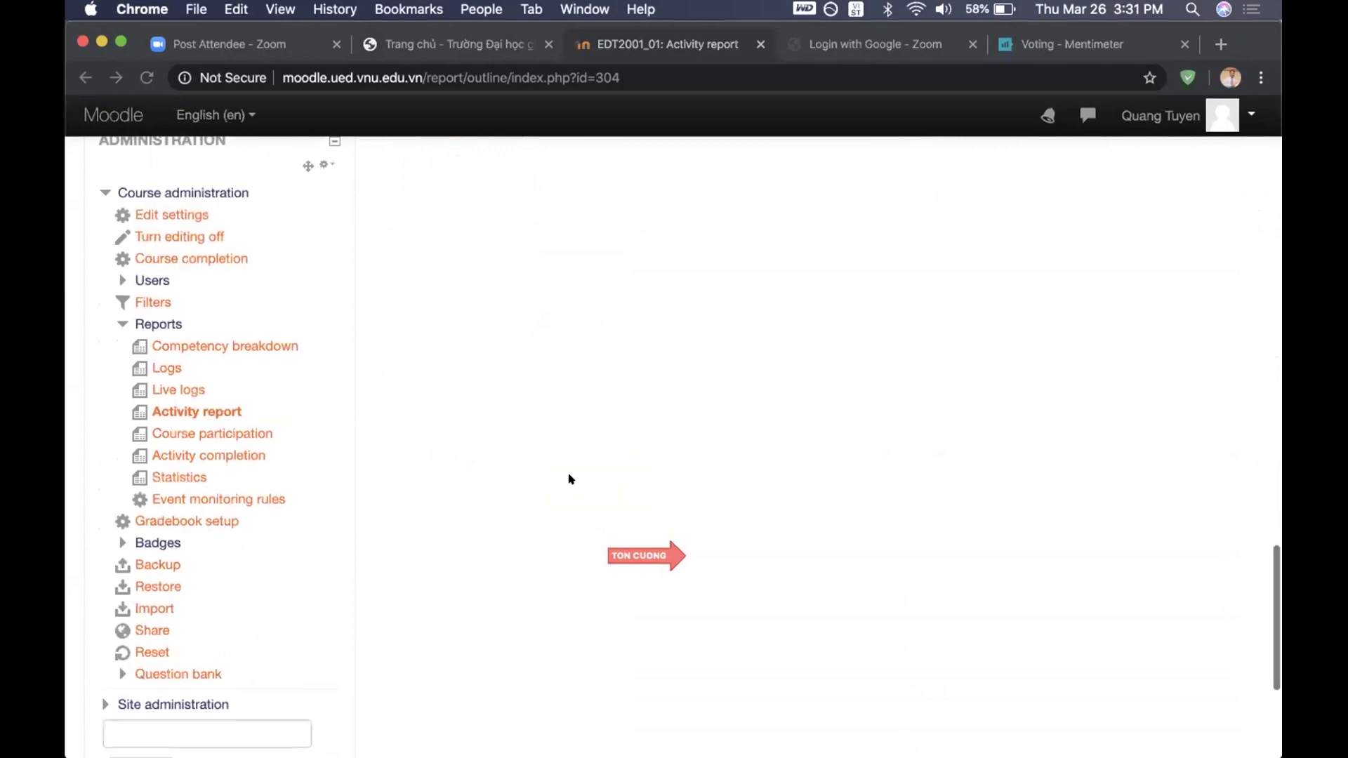
left_click(230, 426)
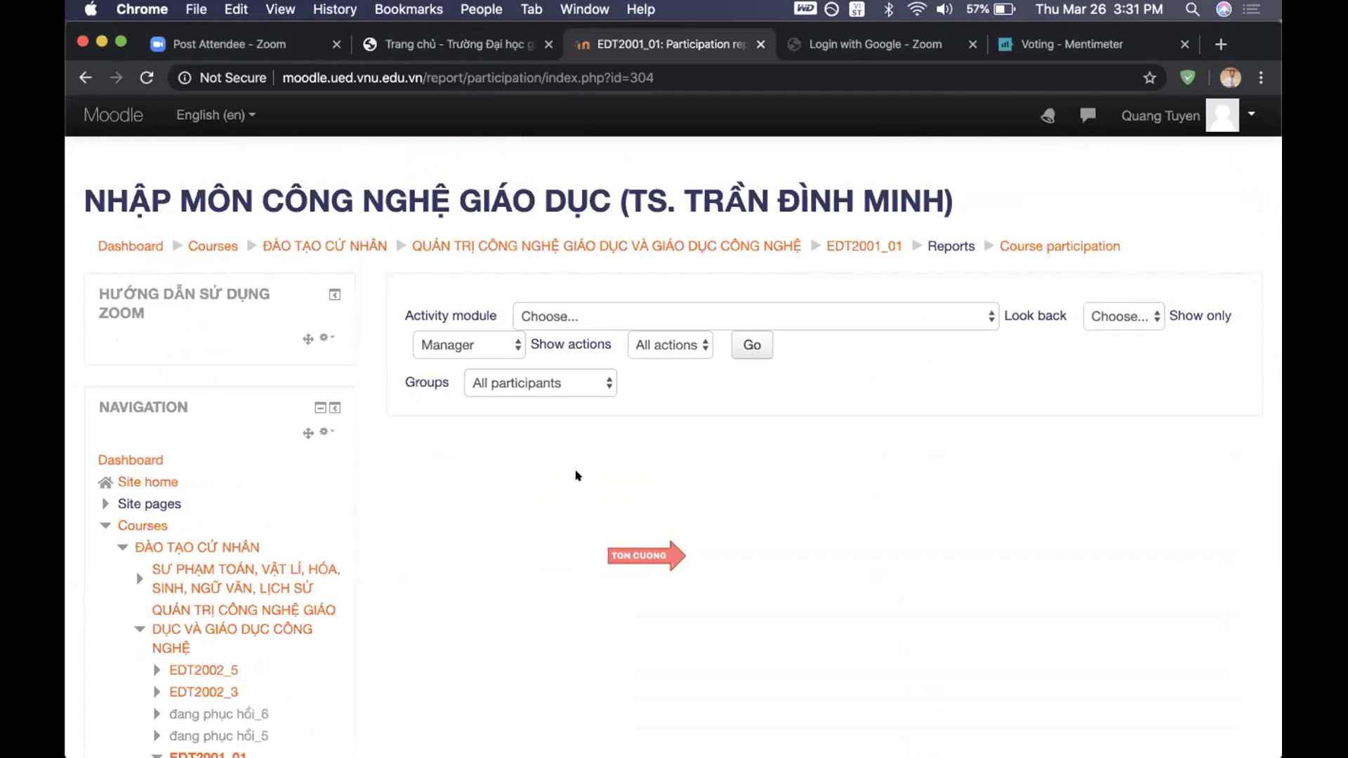
Examine the role, activity module, action and group filter choices of the Course participation report without changing them
left_click(514, 345)
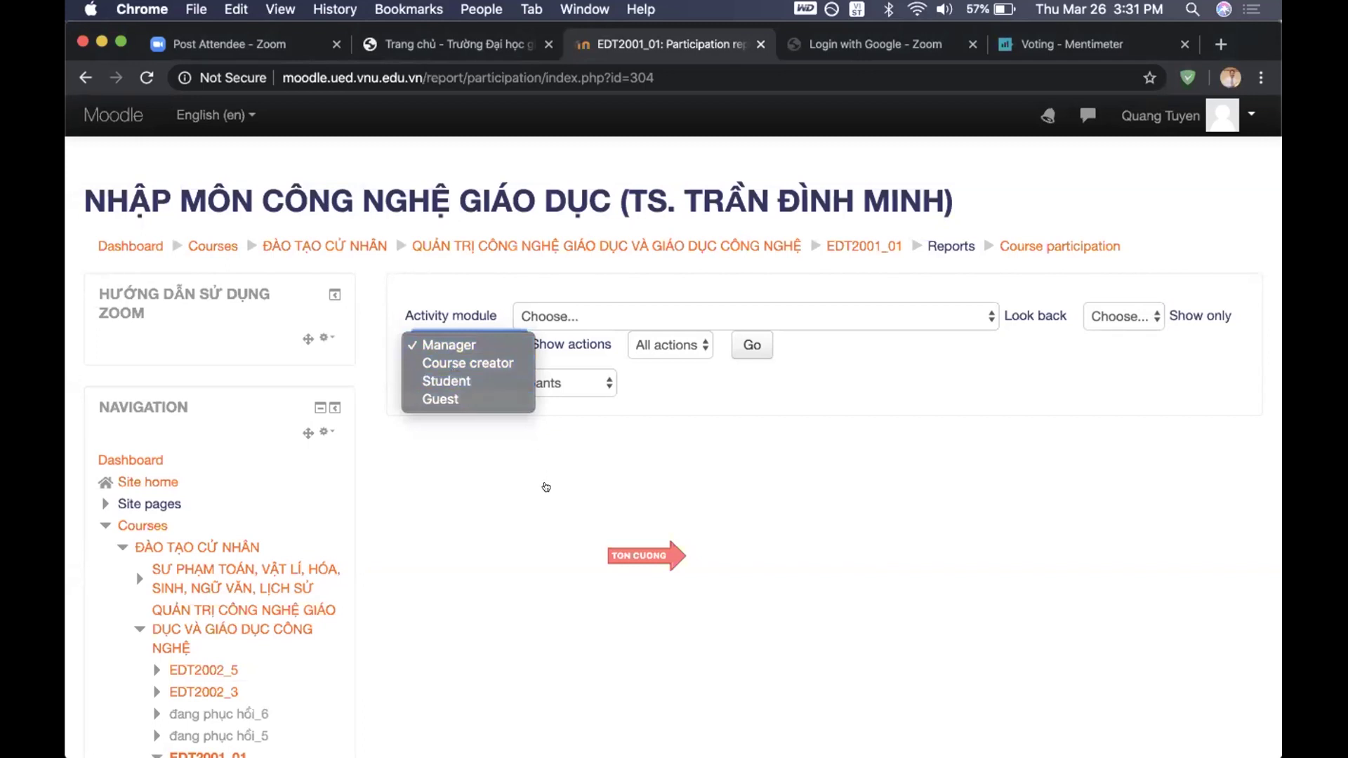
left_click(658, 479)
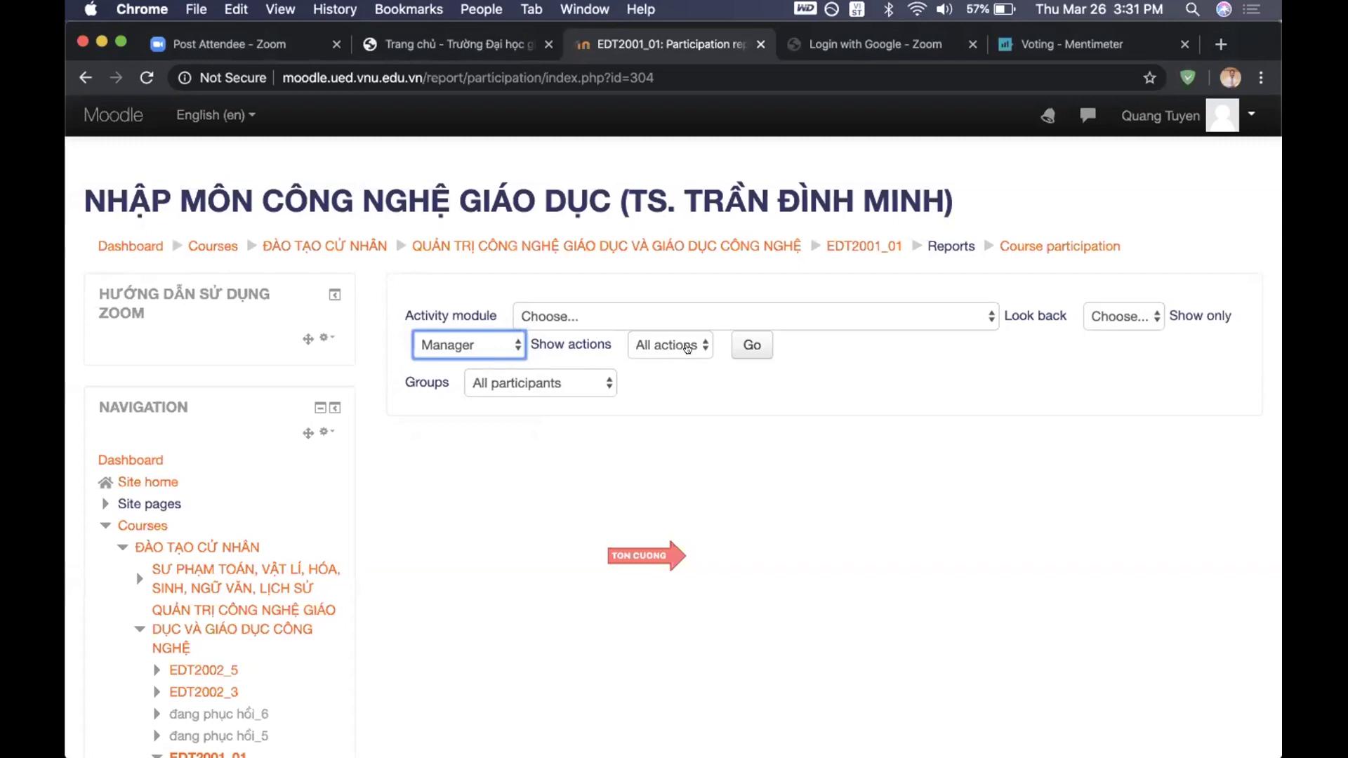
left_click(576, 315)
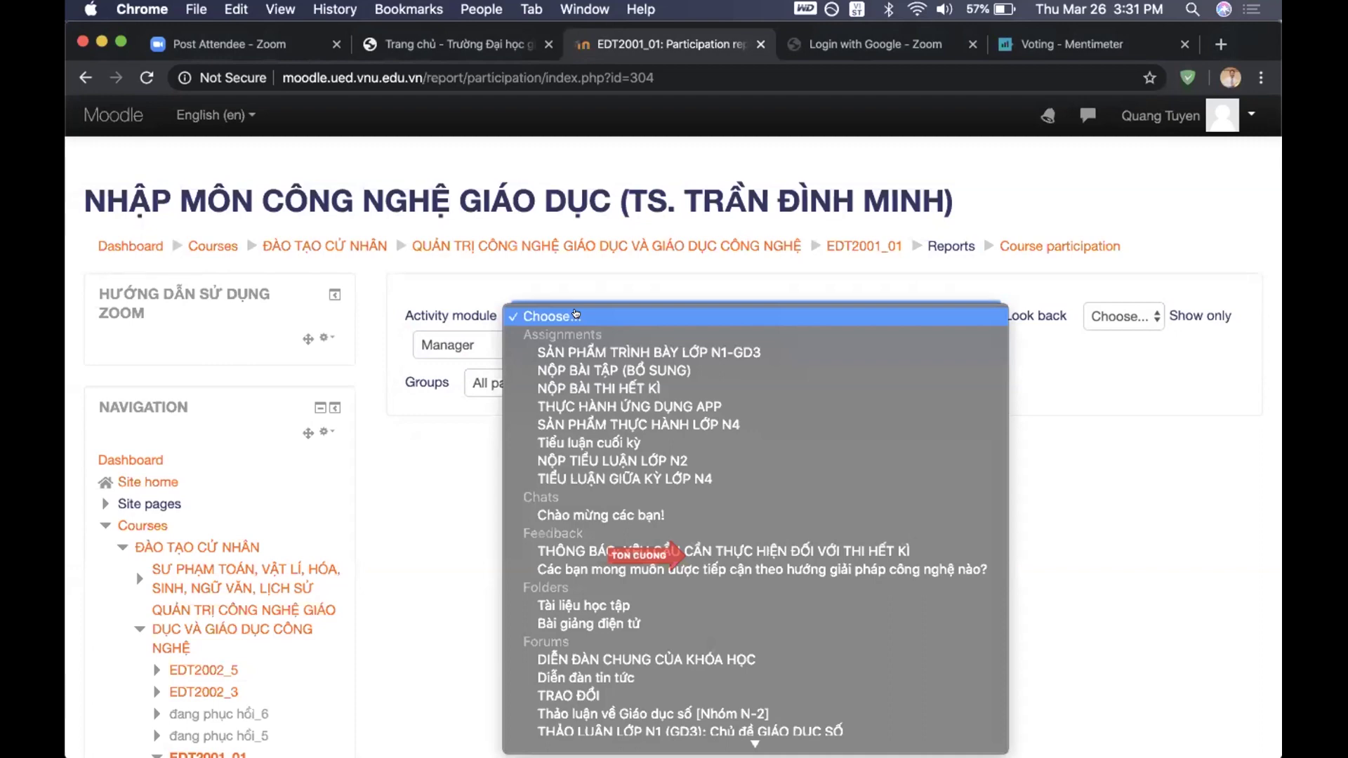
left_click(576, 314)
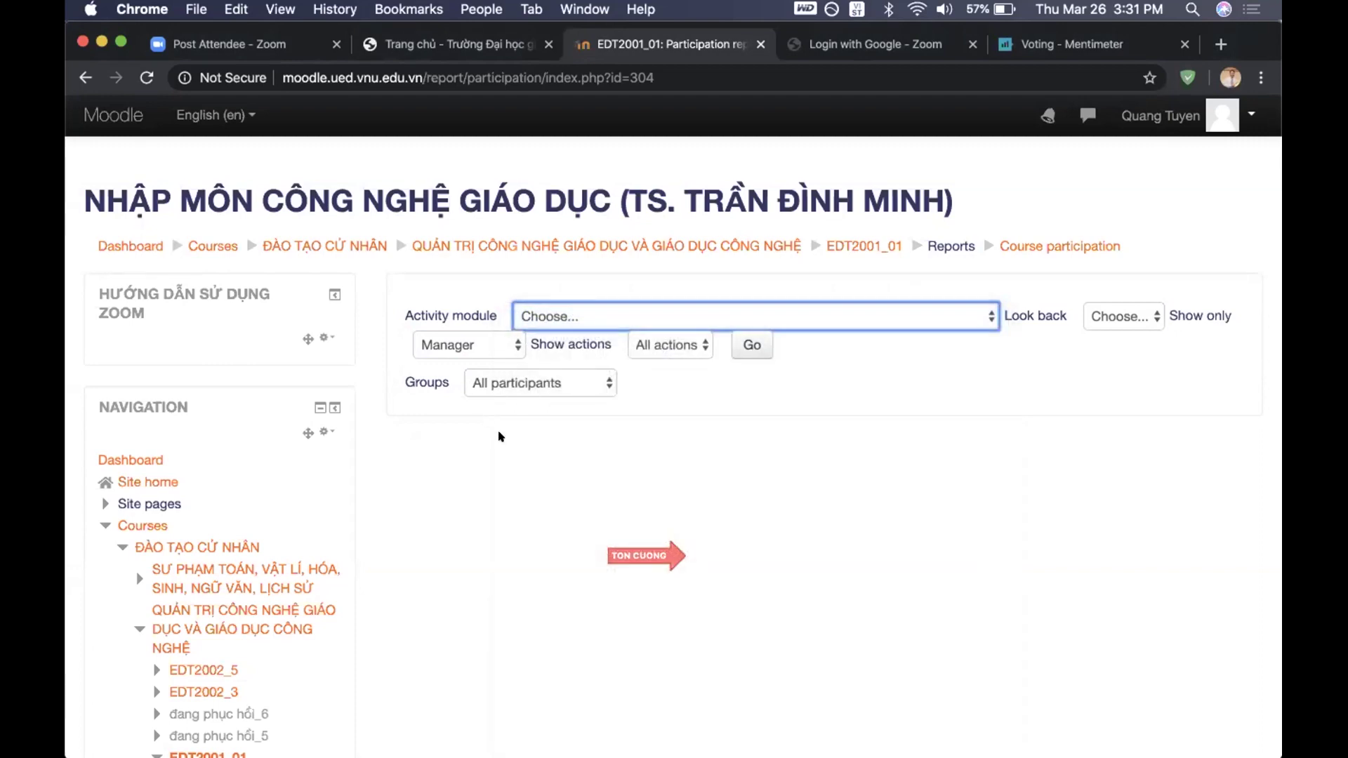
left_click(697, 346)
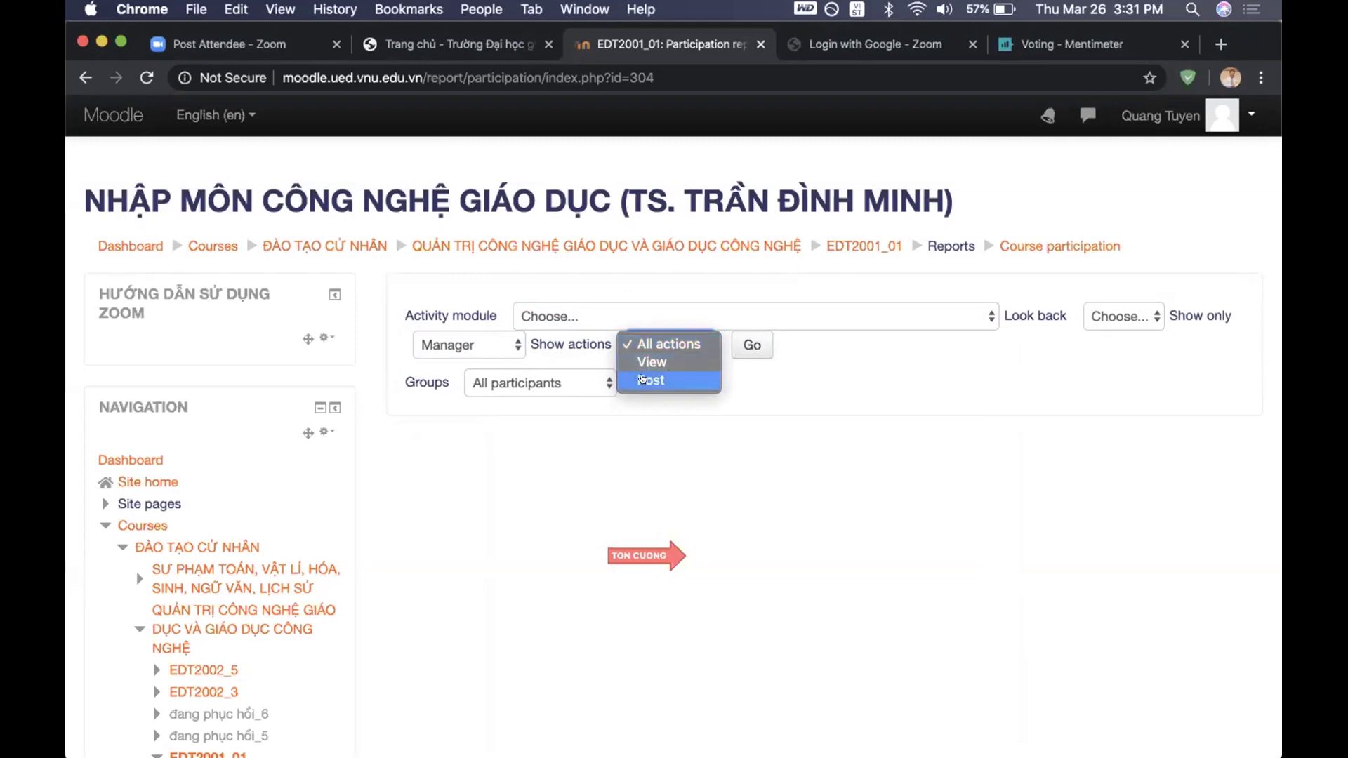
left_click(696, 448)
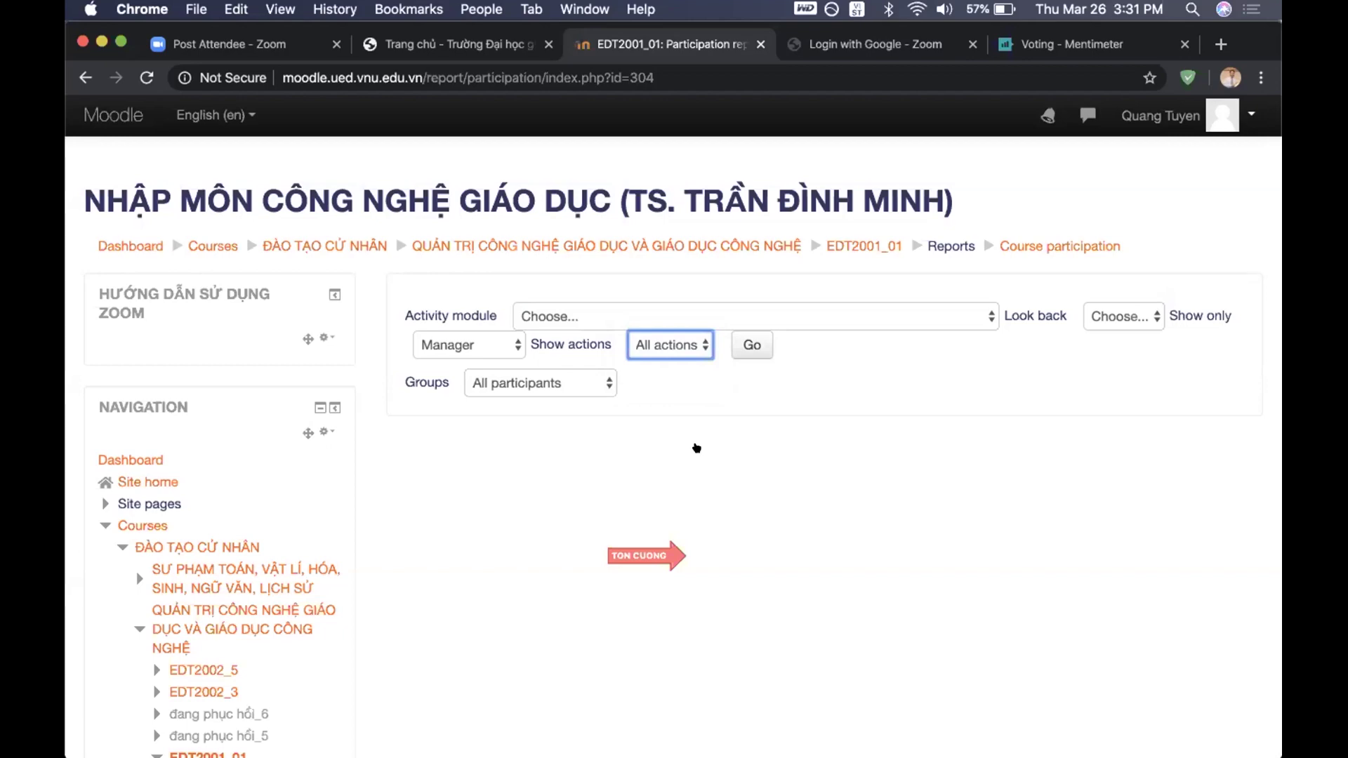
left_click(606, 381)
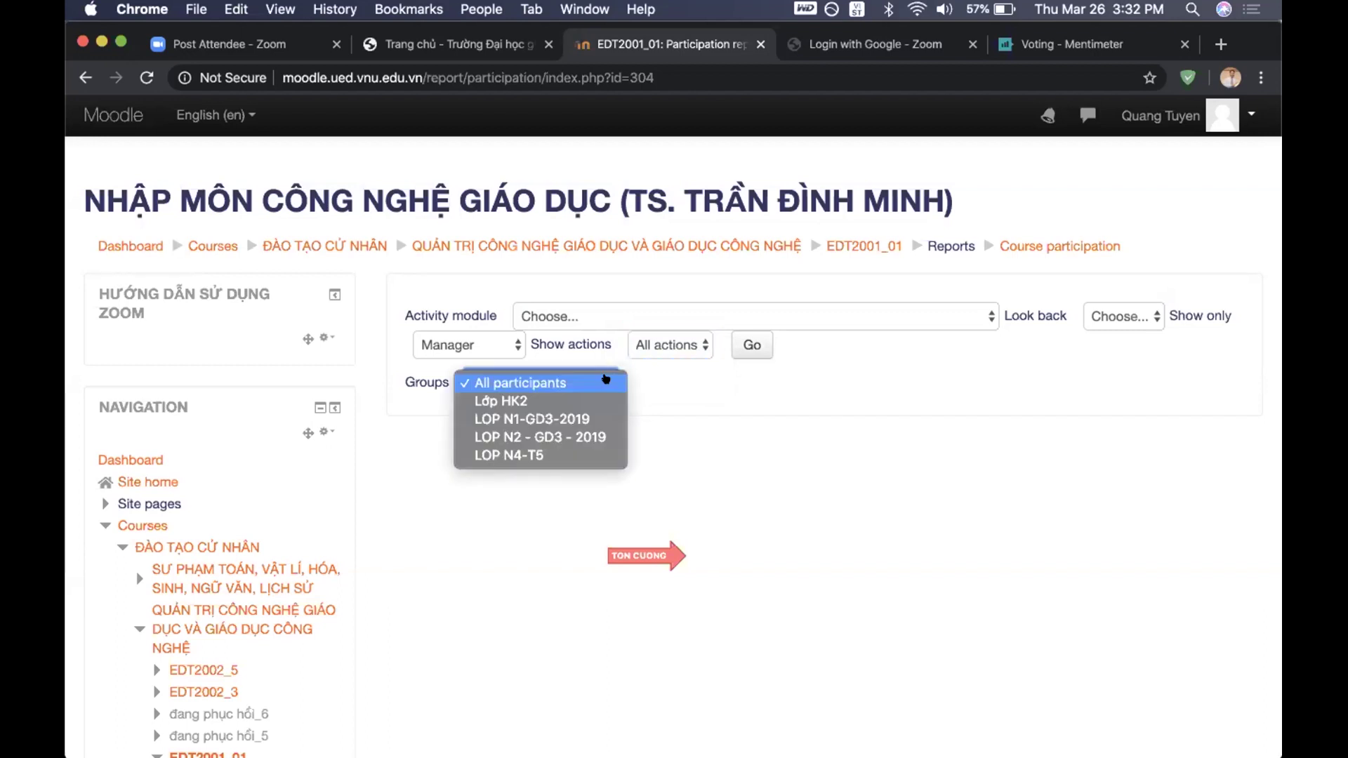
left_click(704, 467)
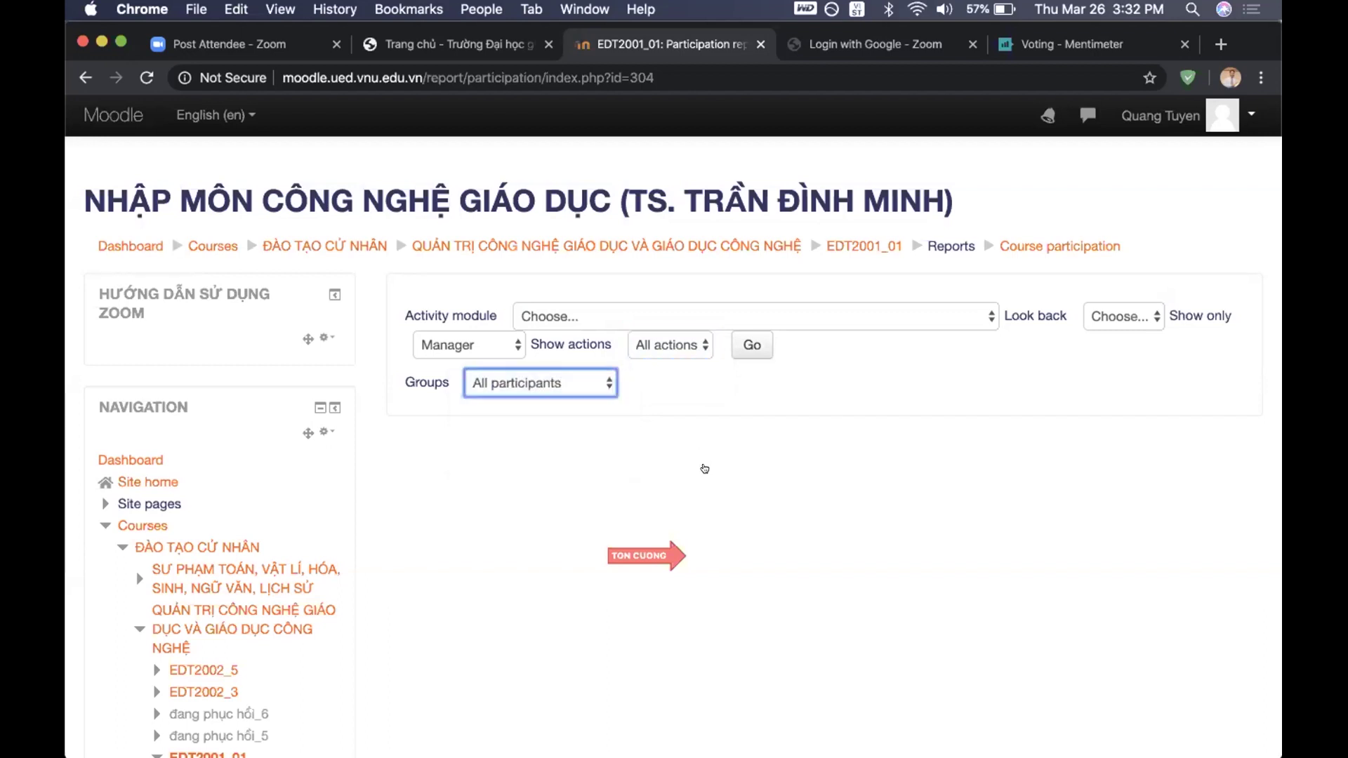
left_click(605, 381)
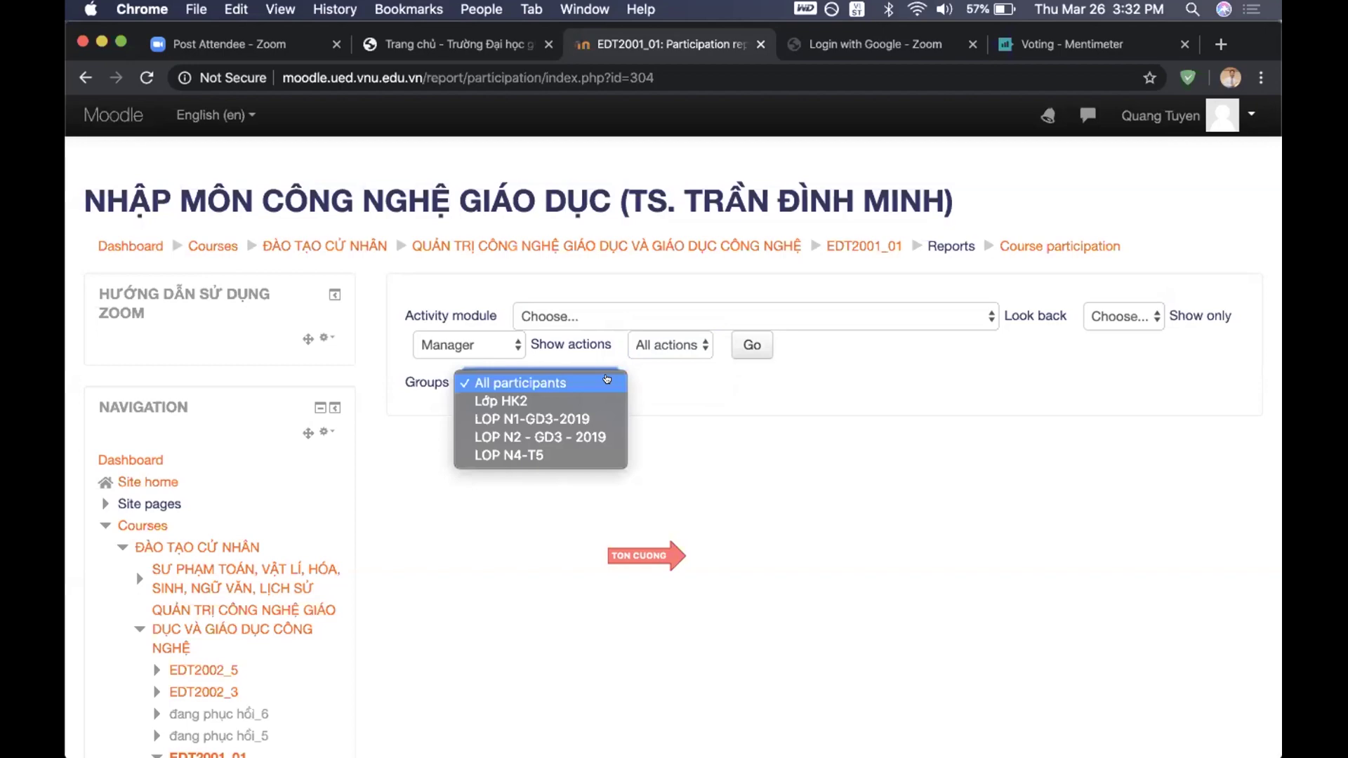
left_click(426, 465)
Review the report types listed under Course administration, and return to the participation report filters
scroll(426, 465, "down", 20)
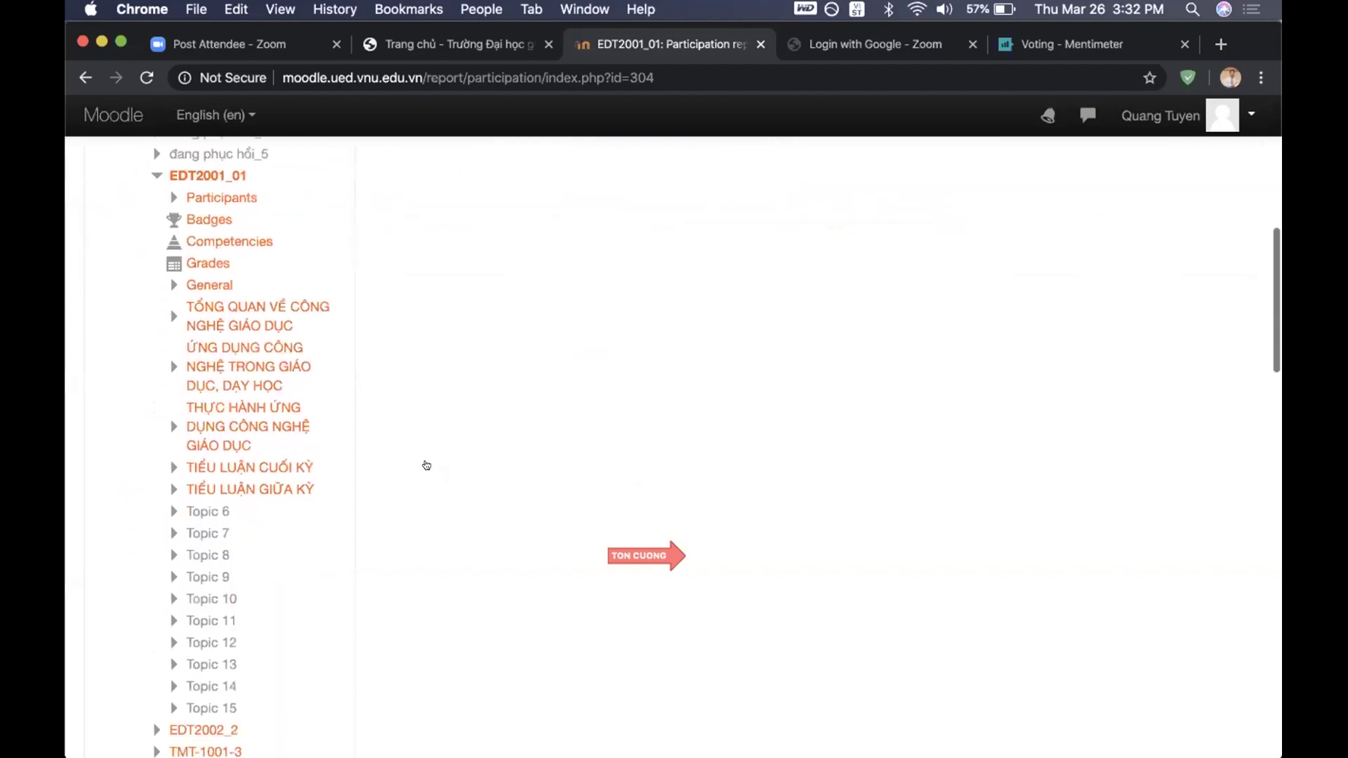
scroll(434, 465, "down", 12)
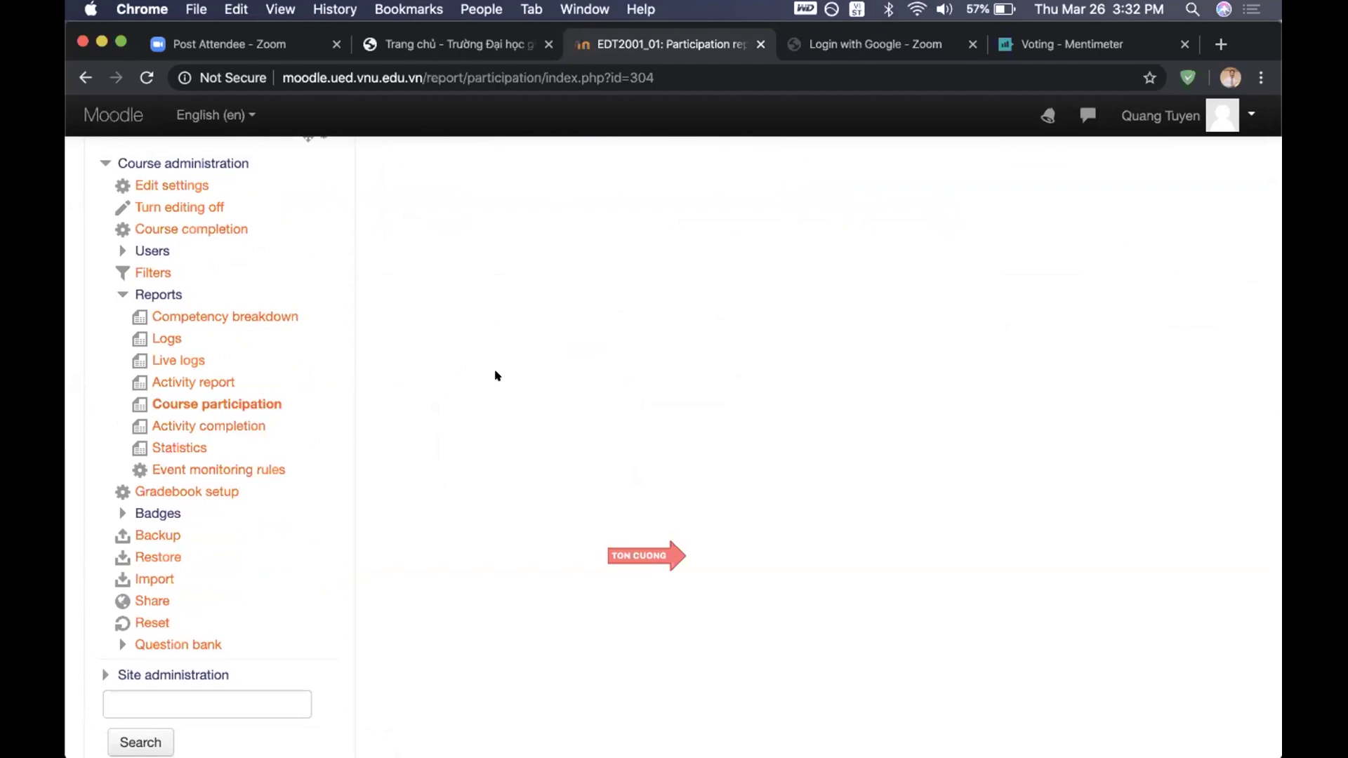
scroll(496, 376, "up", 15)
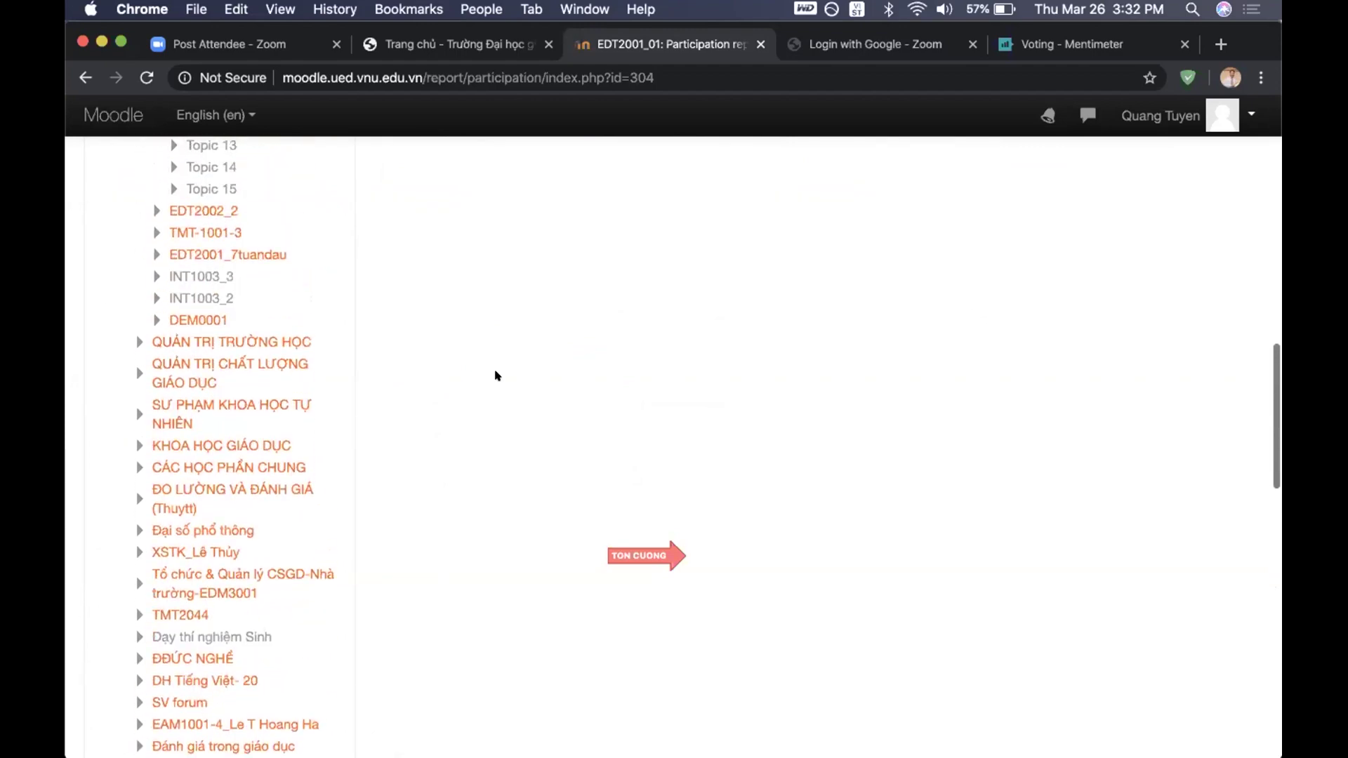
scroll(496, 375, "up", 11)
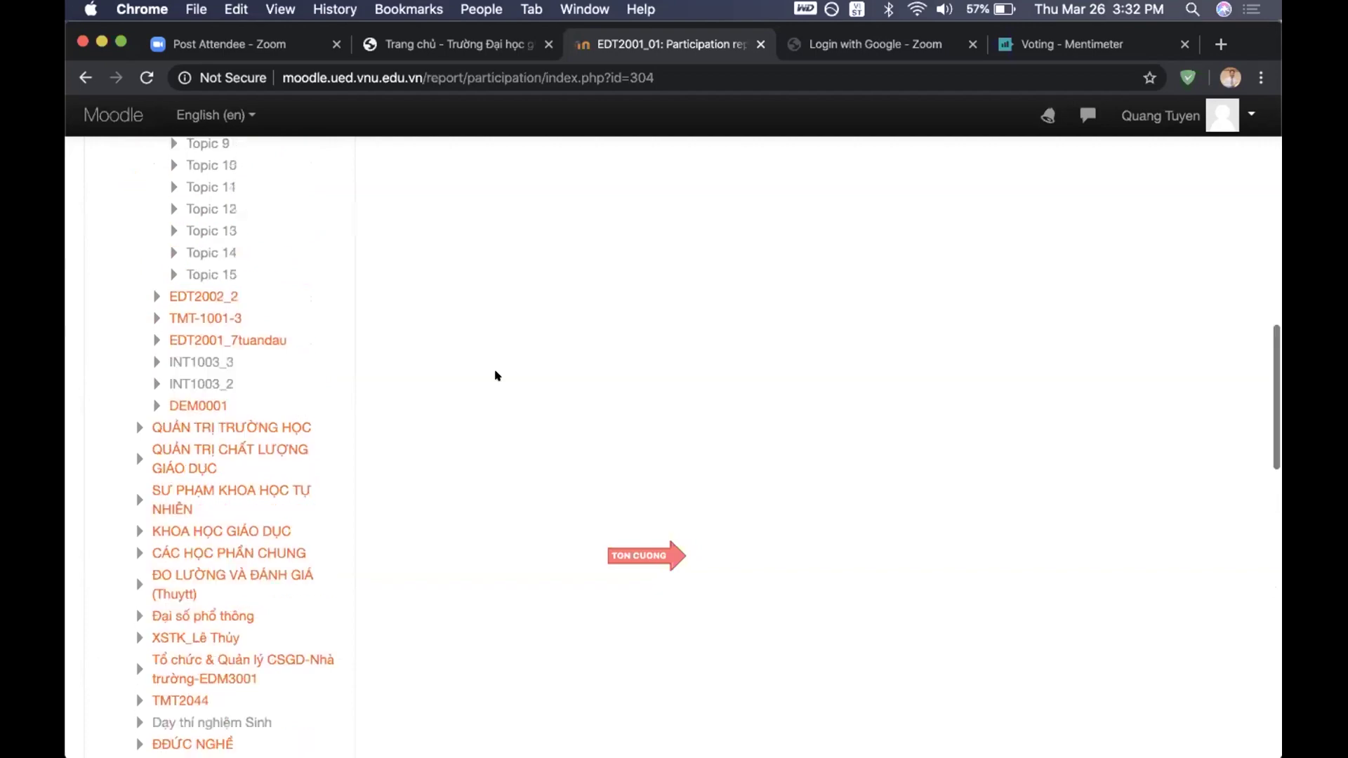
scroll(496, 376, "up", 5)
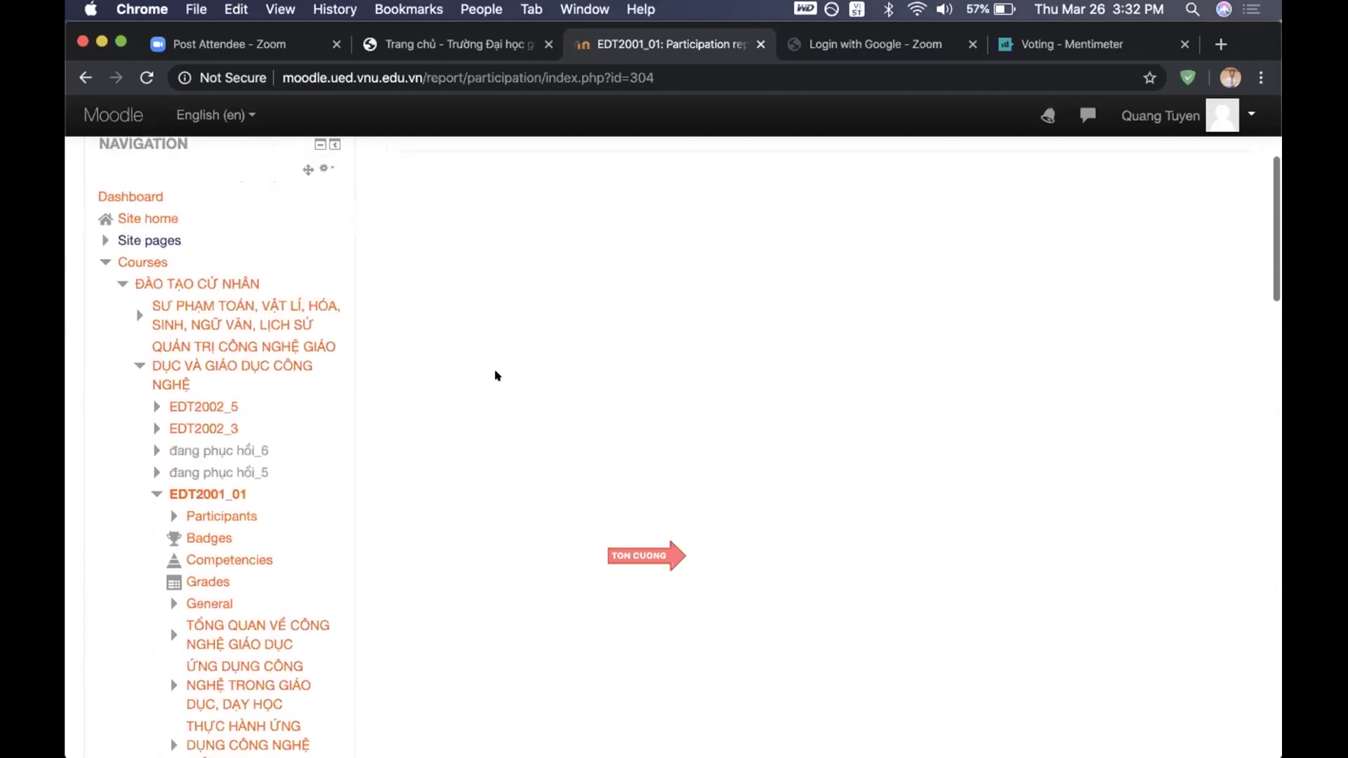
scroll(496, 376, "up", 2)
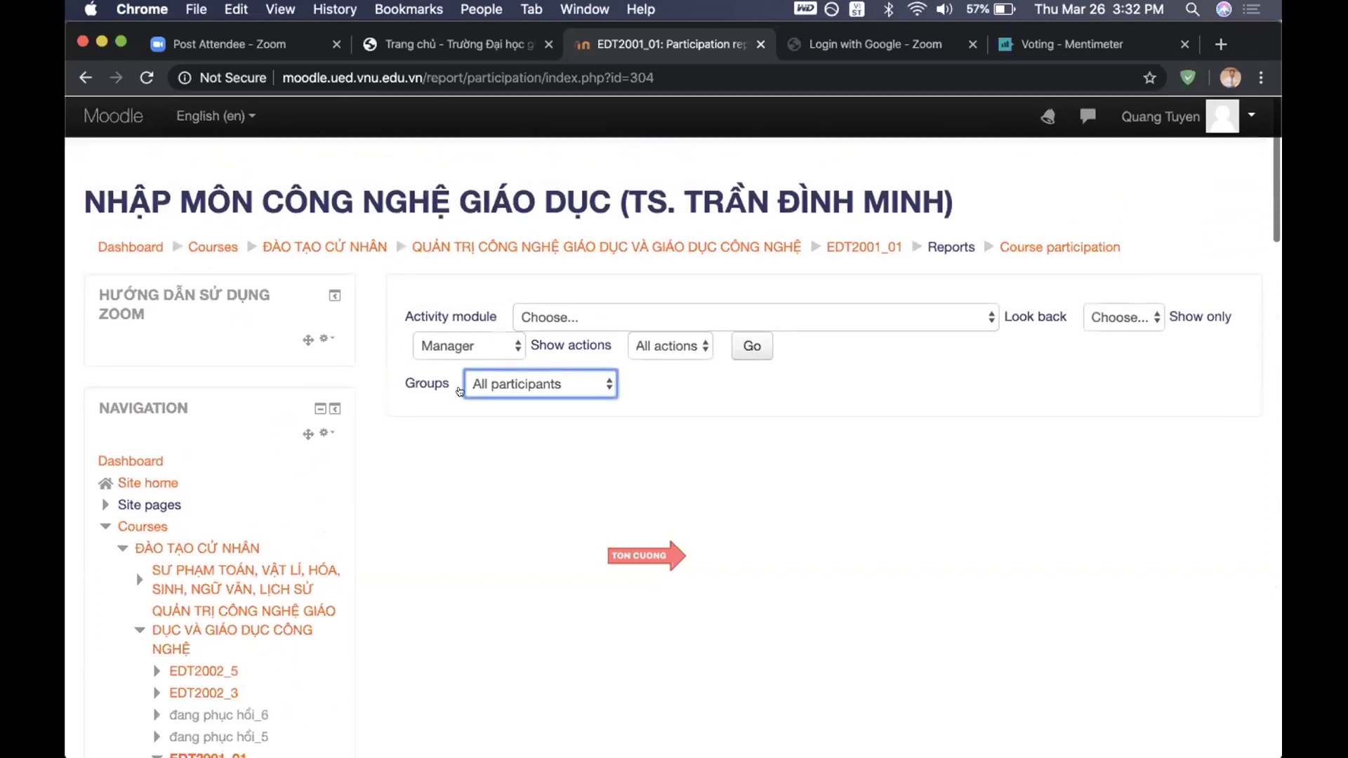
left_click(370, 407)
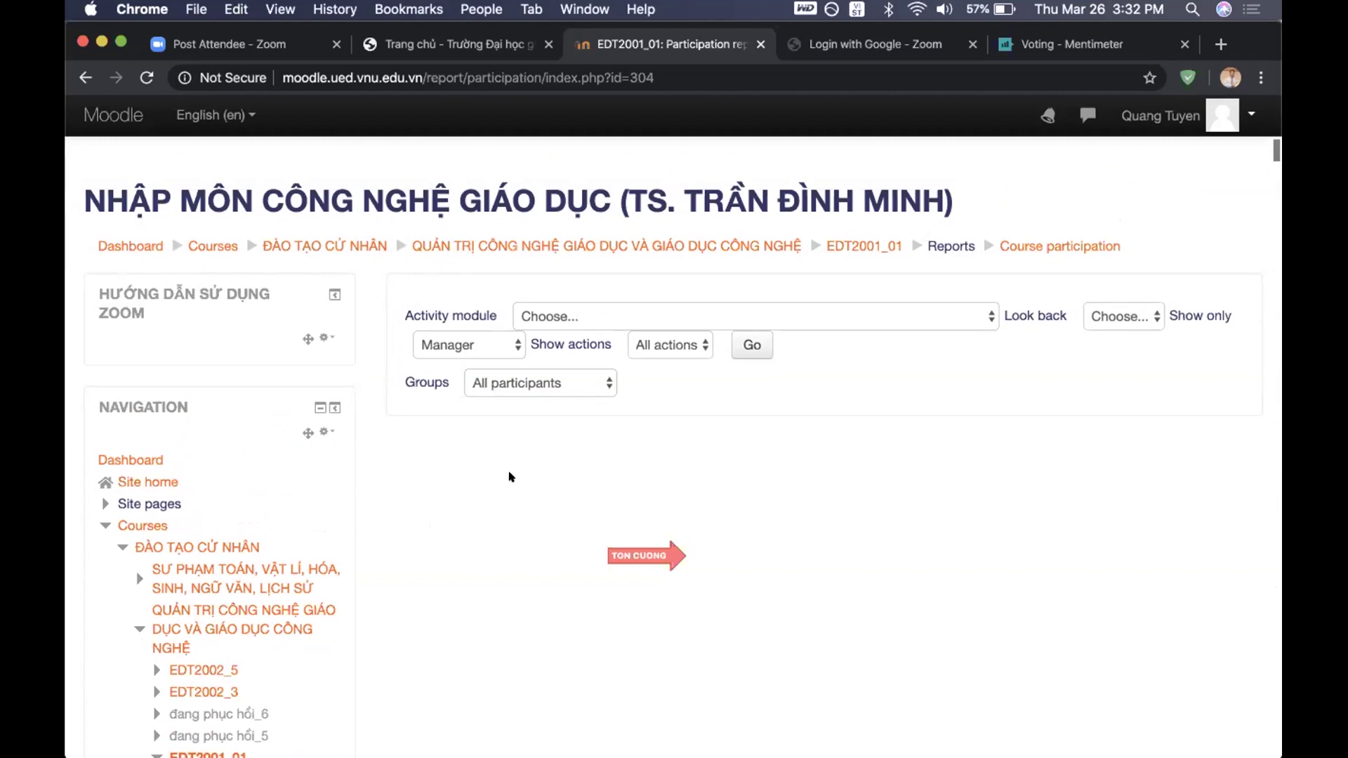
Clear all annotation drawings from the shared Zoom screen
left_click(943, 149)
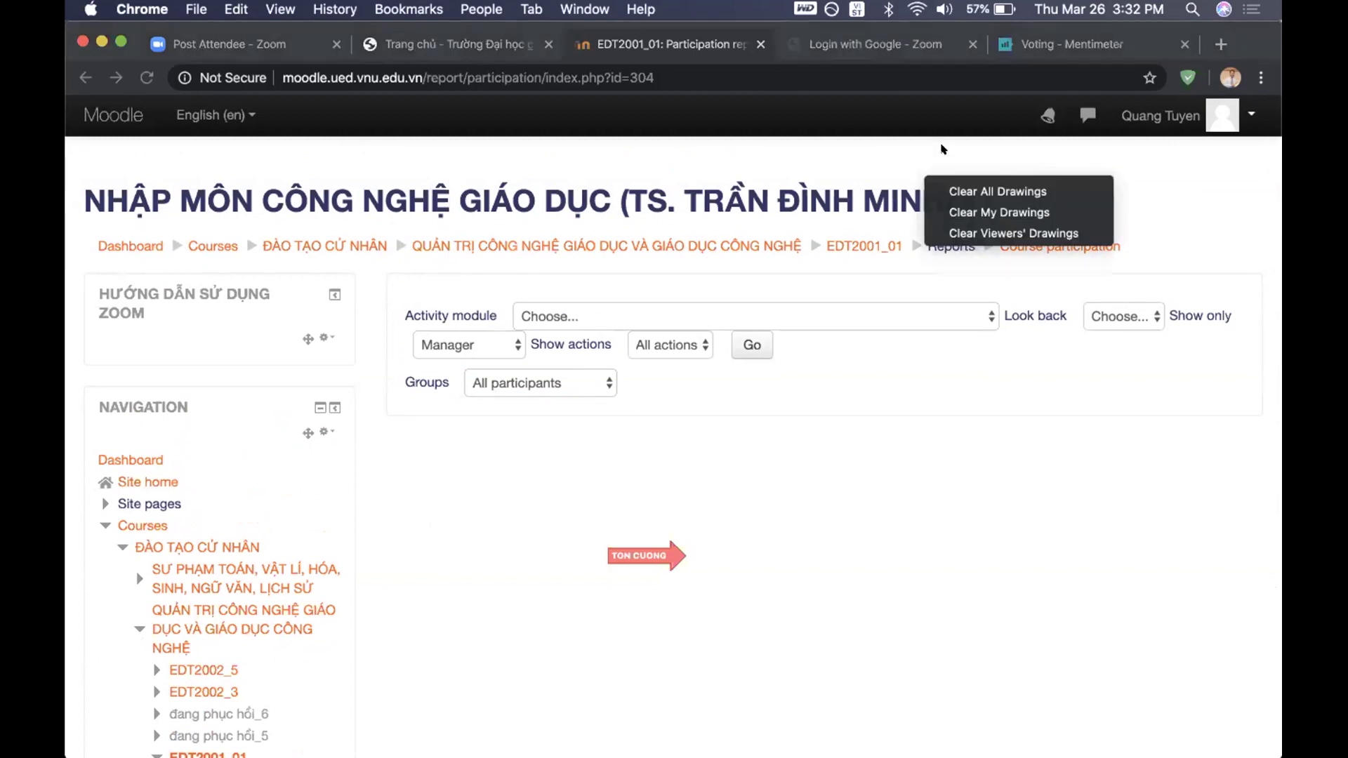
left_click(956, 187)
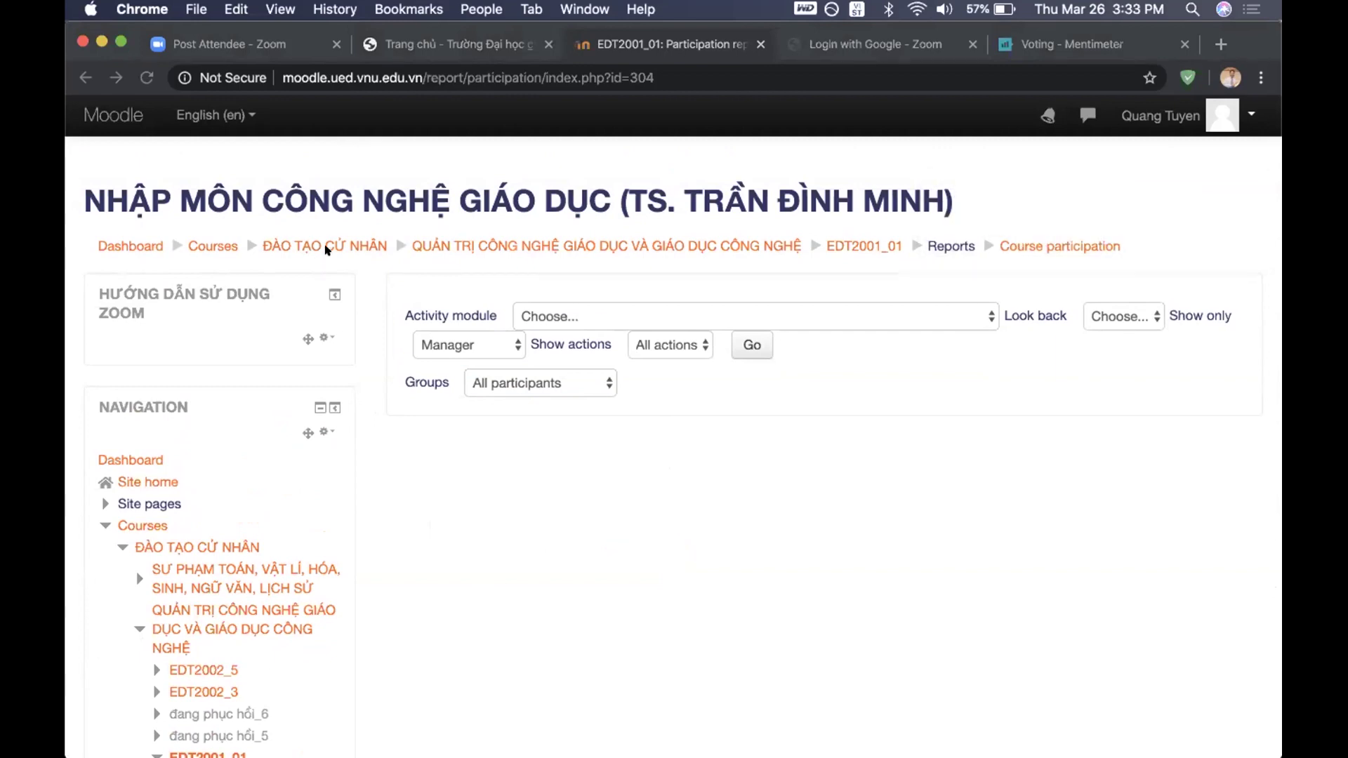
Open the category QUẢN TRỊ CÔNG NGHỆ GIÁO DỤC VÀ GIÁO DỤC CÔNG NGHỆ and return to the main page of course EDT2001_01
left_click(525, 246)
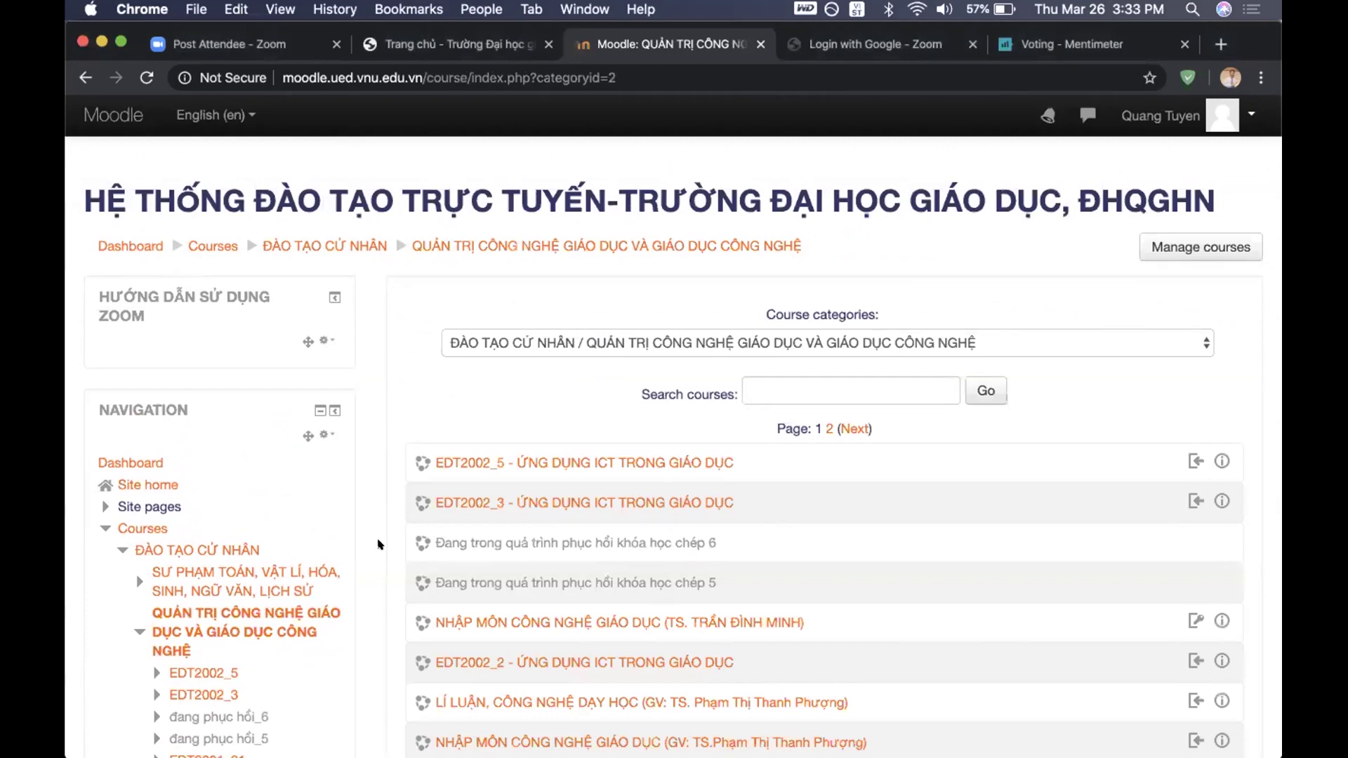
left_click(469, 622)
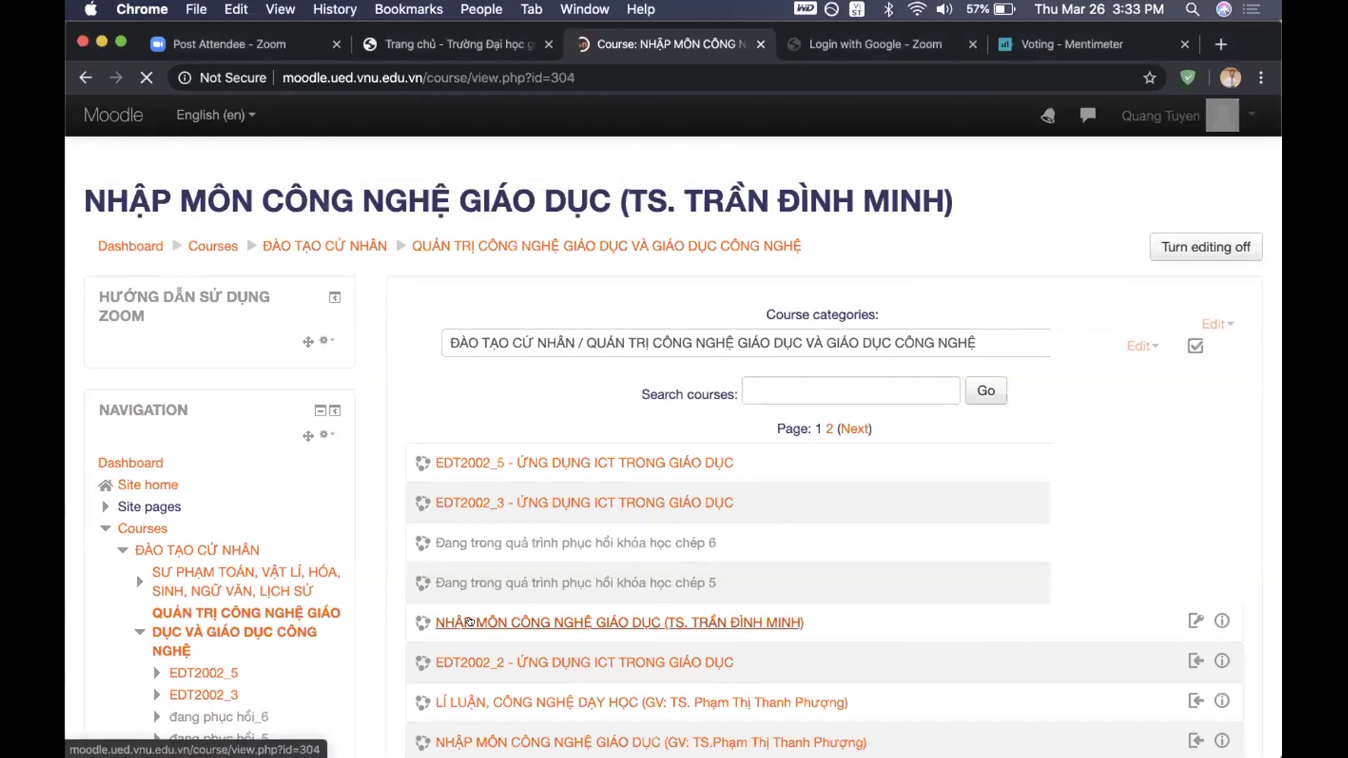
scroll(409, 628, "down", 15)
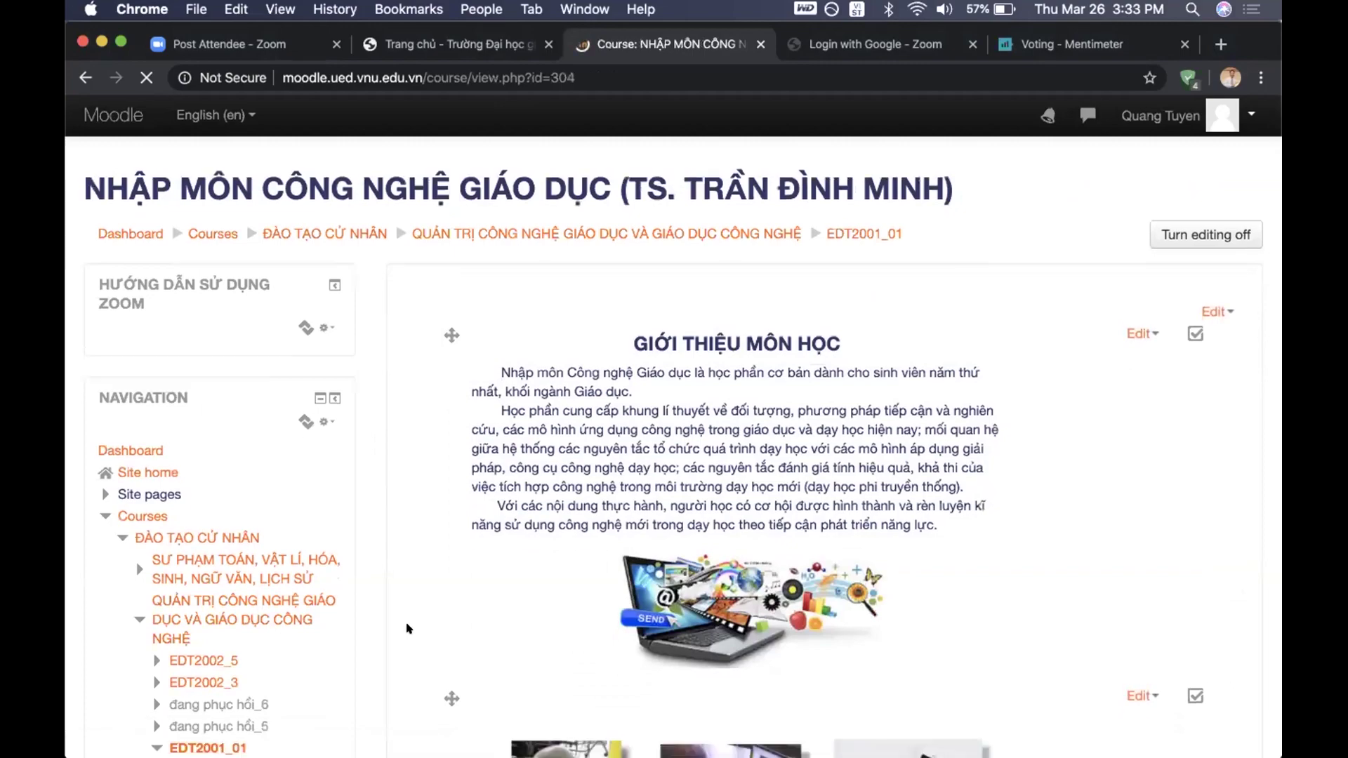